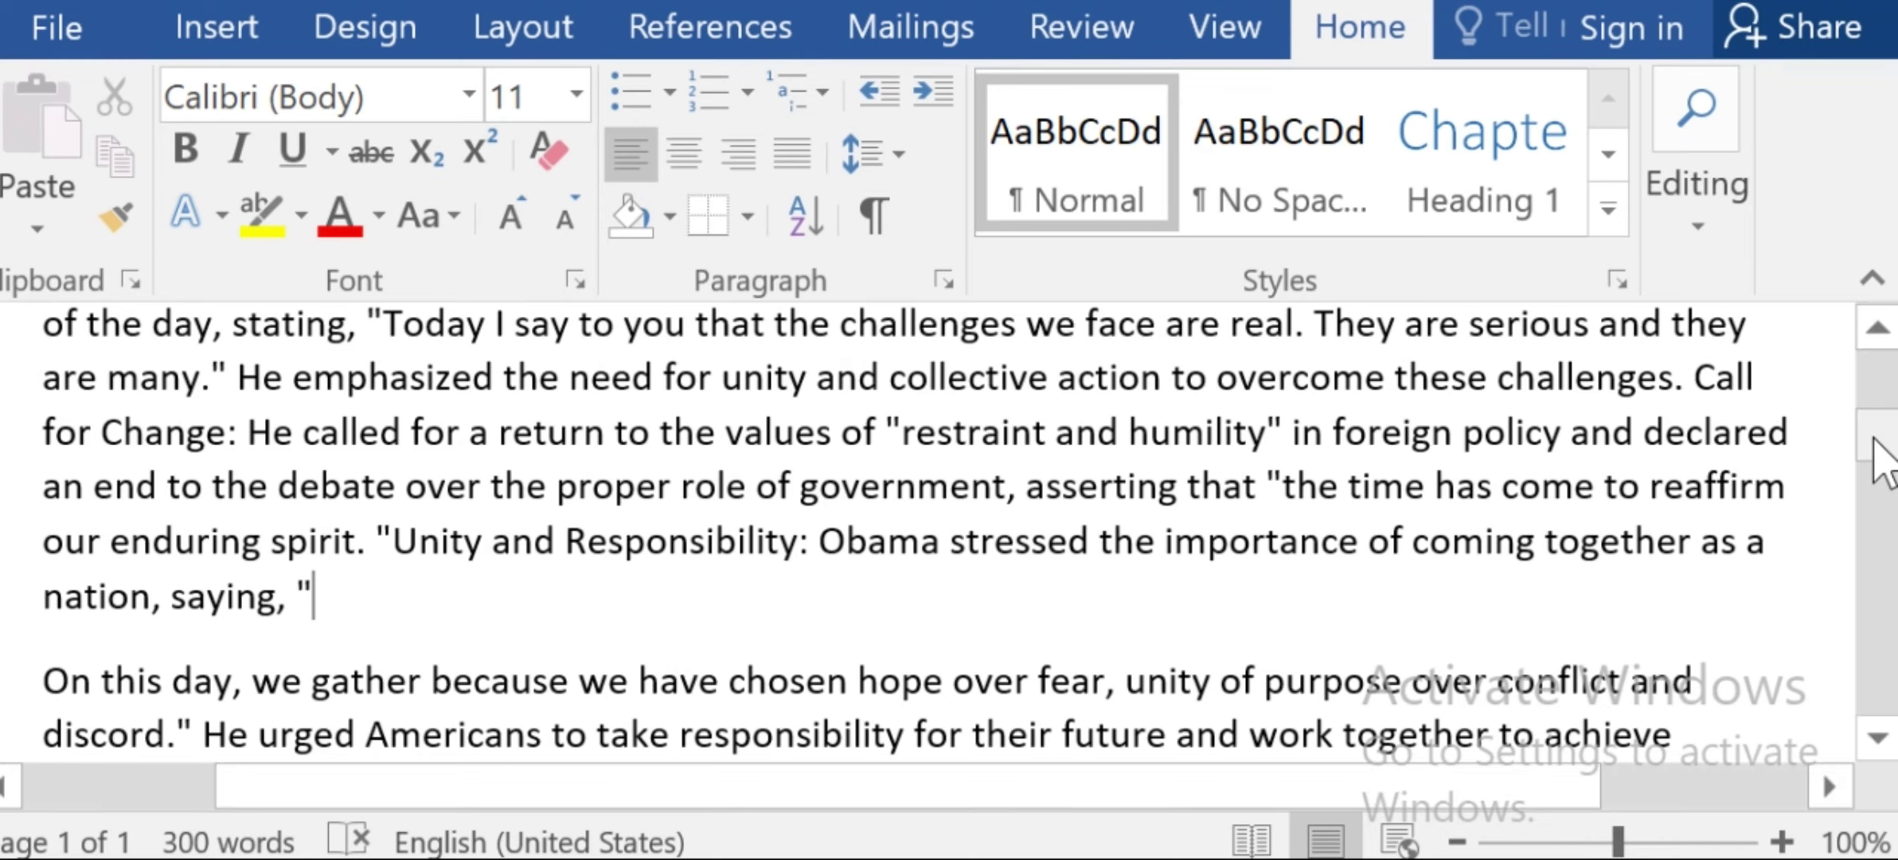
# Format the opening paragraph about Barack Obama's inauguration speech as a list item with the solid round bullet.
pyautogui.moveTo(1876, 454); pyautogui.dragTo(1891, 374)
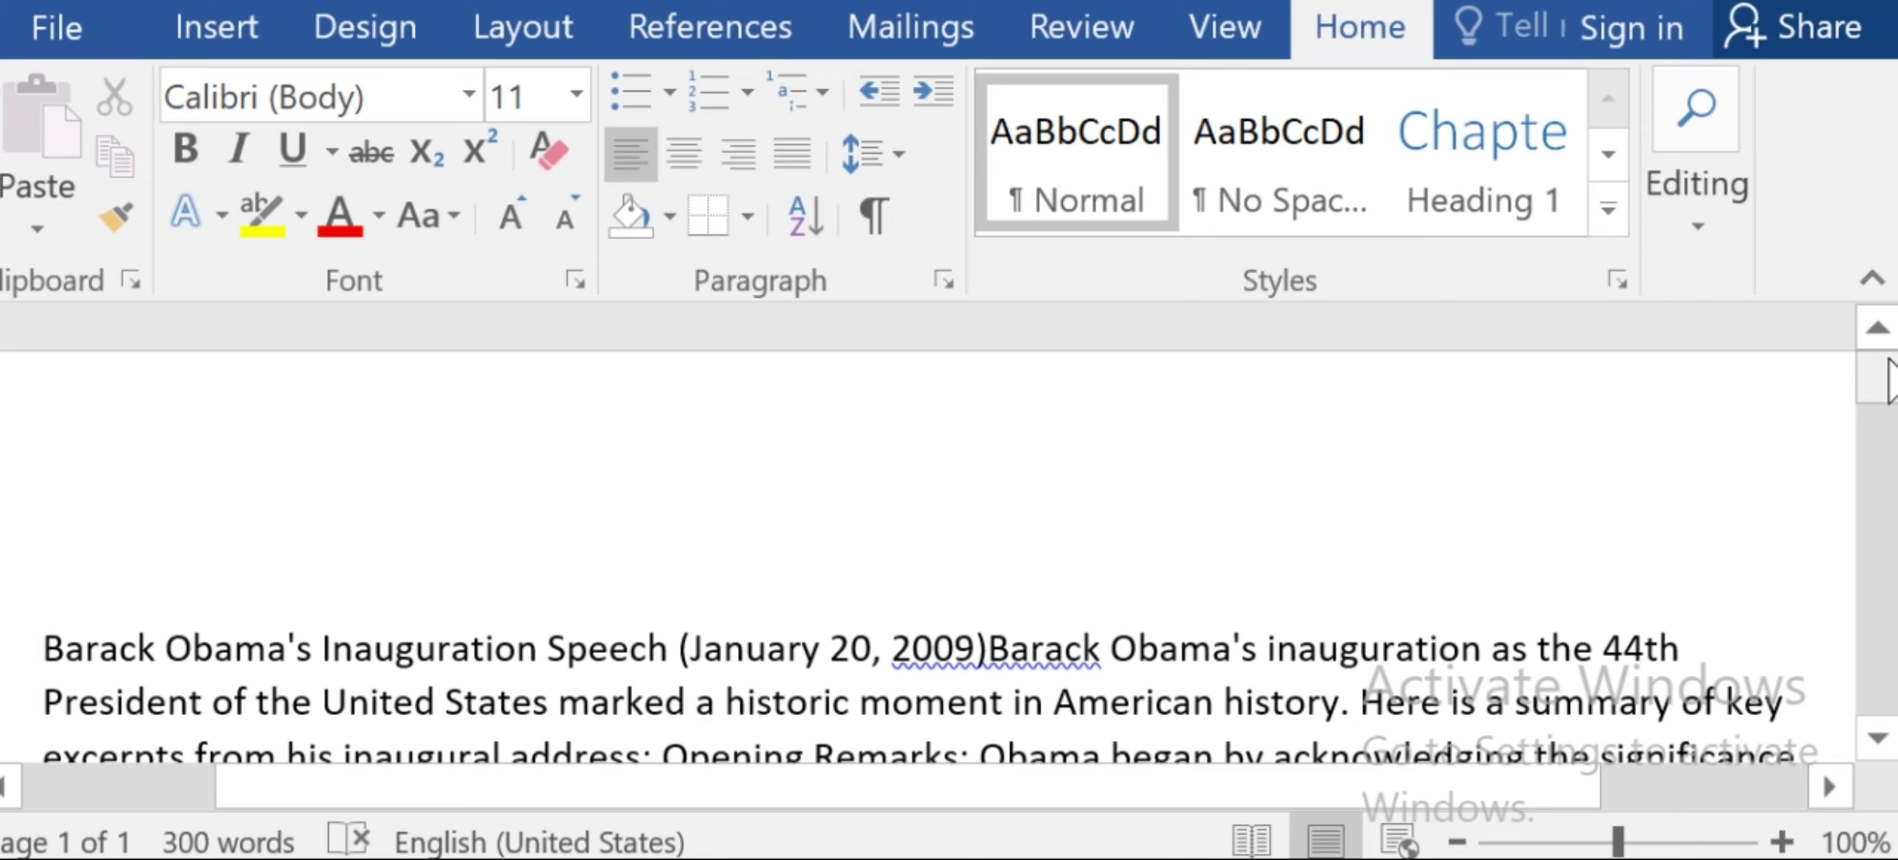
pyautogui.scroll(-2, 1889, 381)
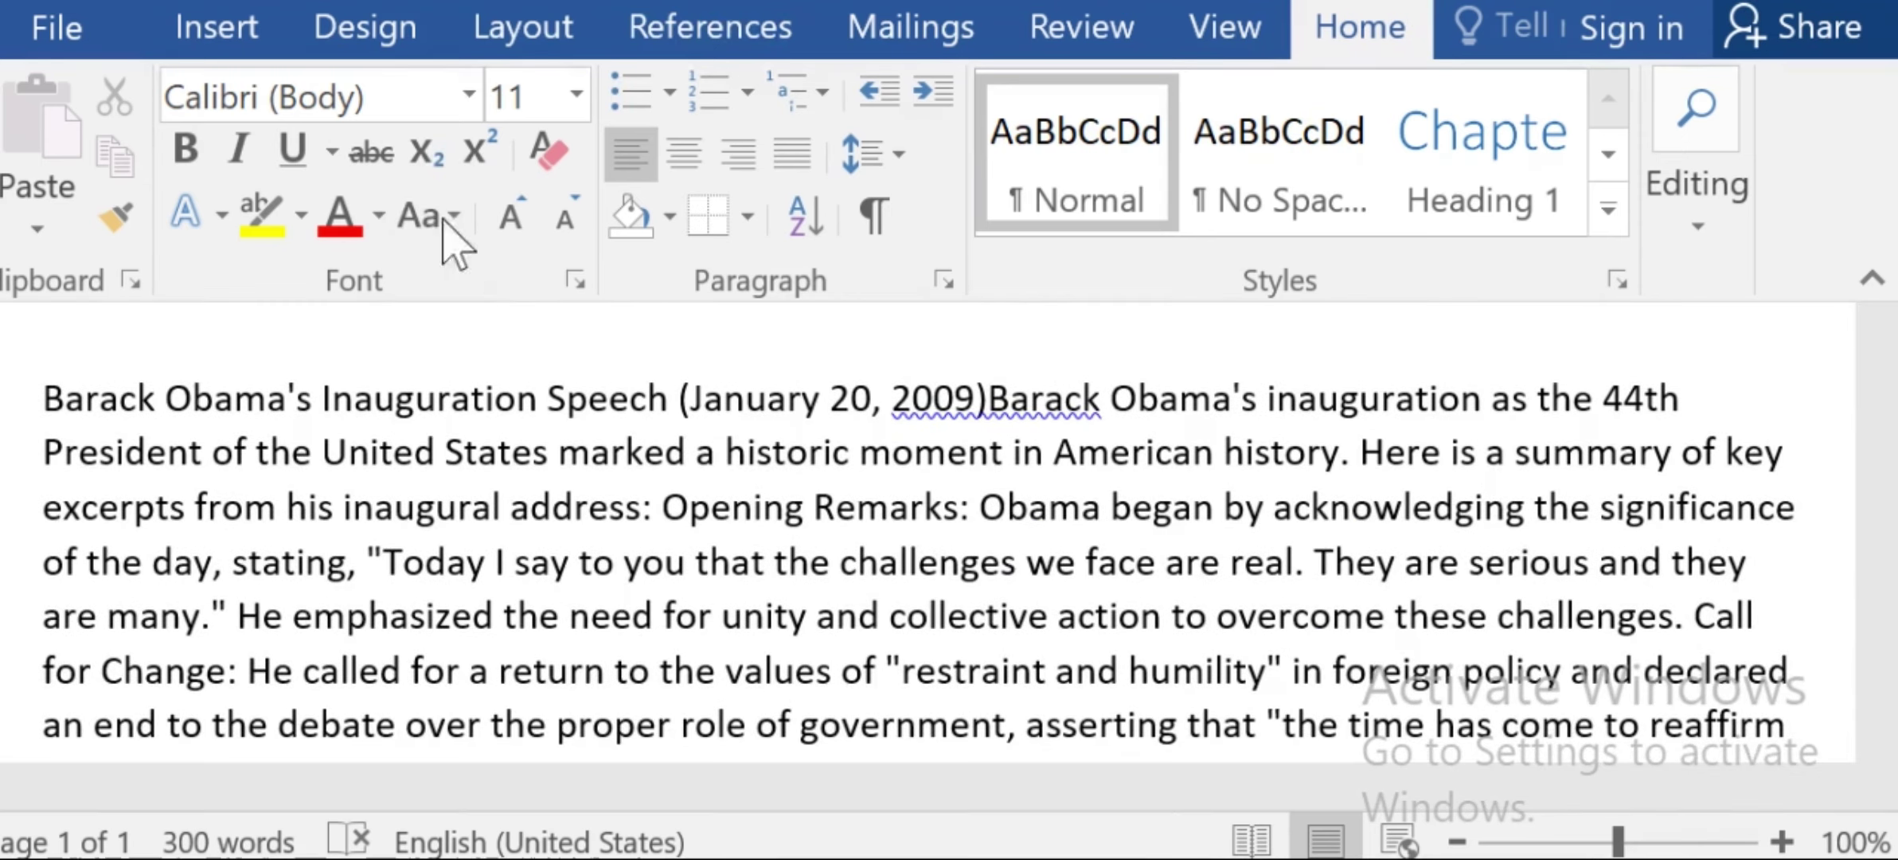
pyautogui.click(669, 94)
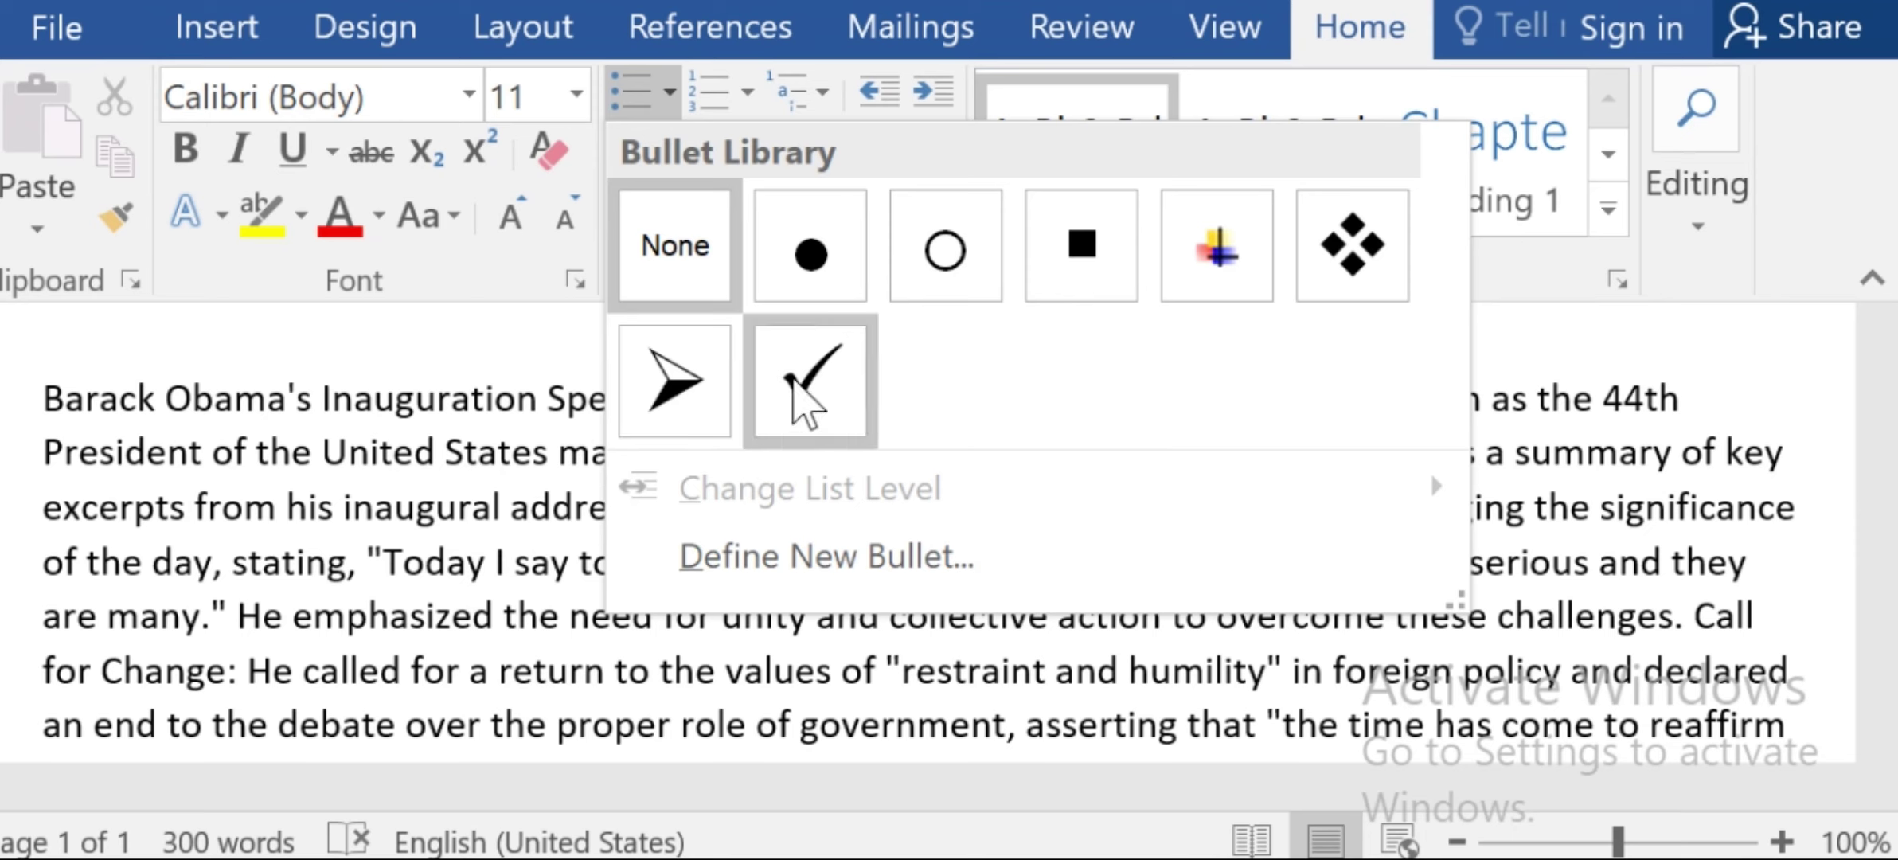
pyautogui.click(322, 350)
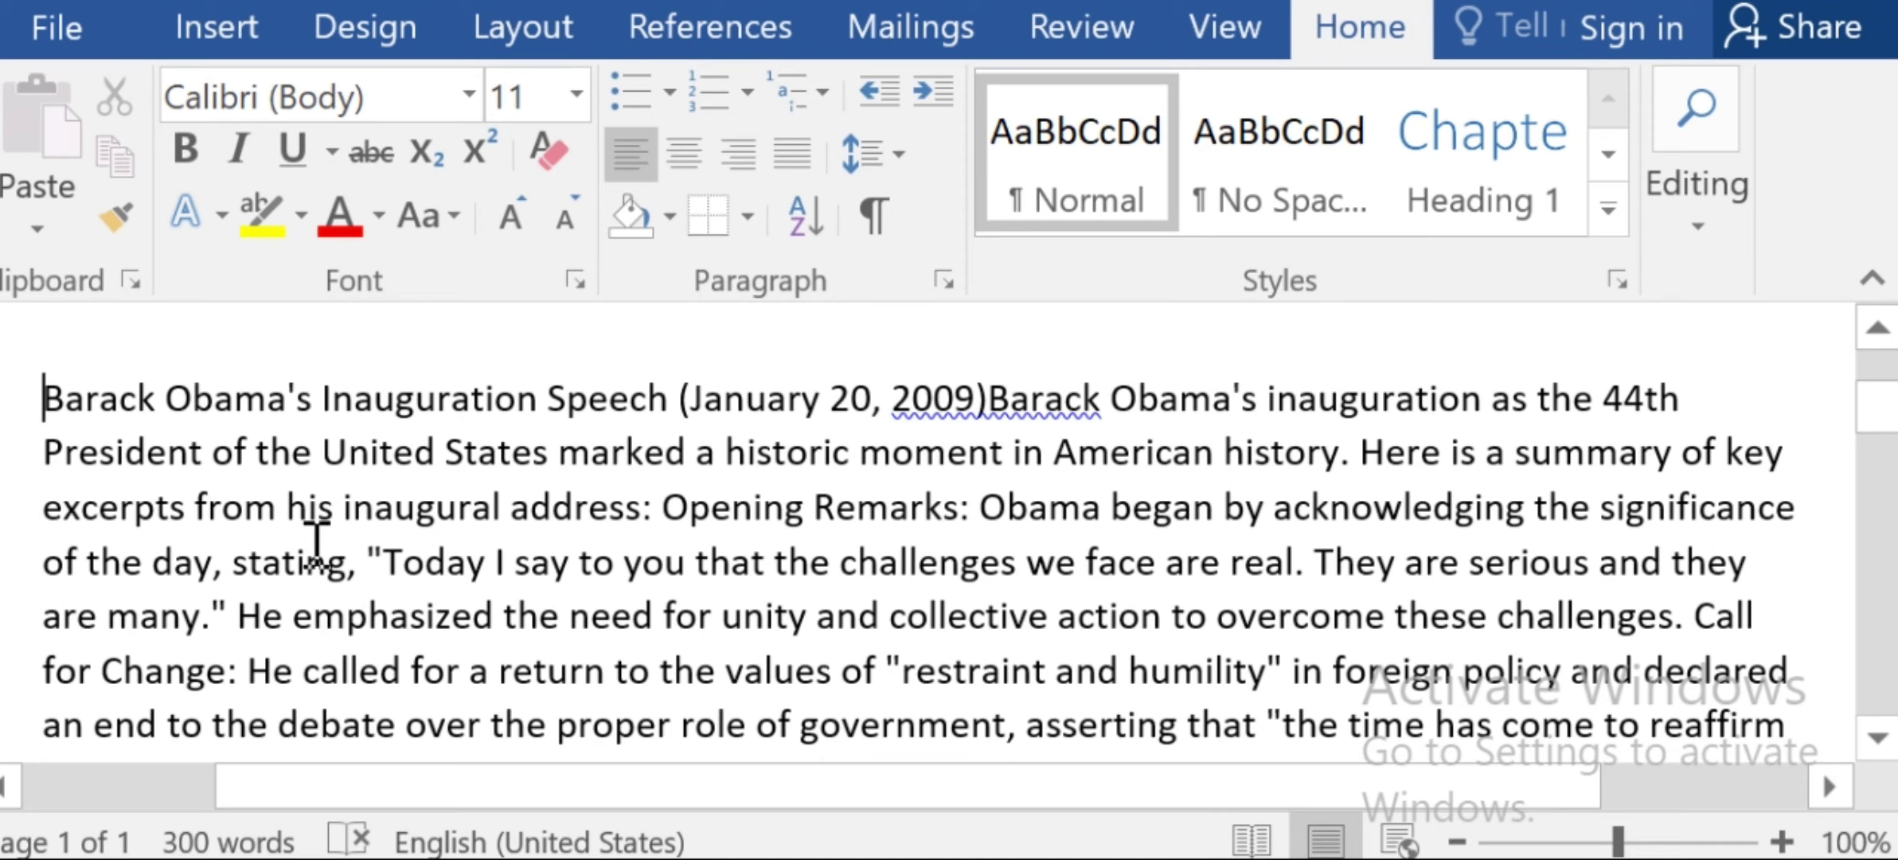
pyautogui.click(669, 93)
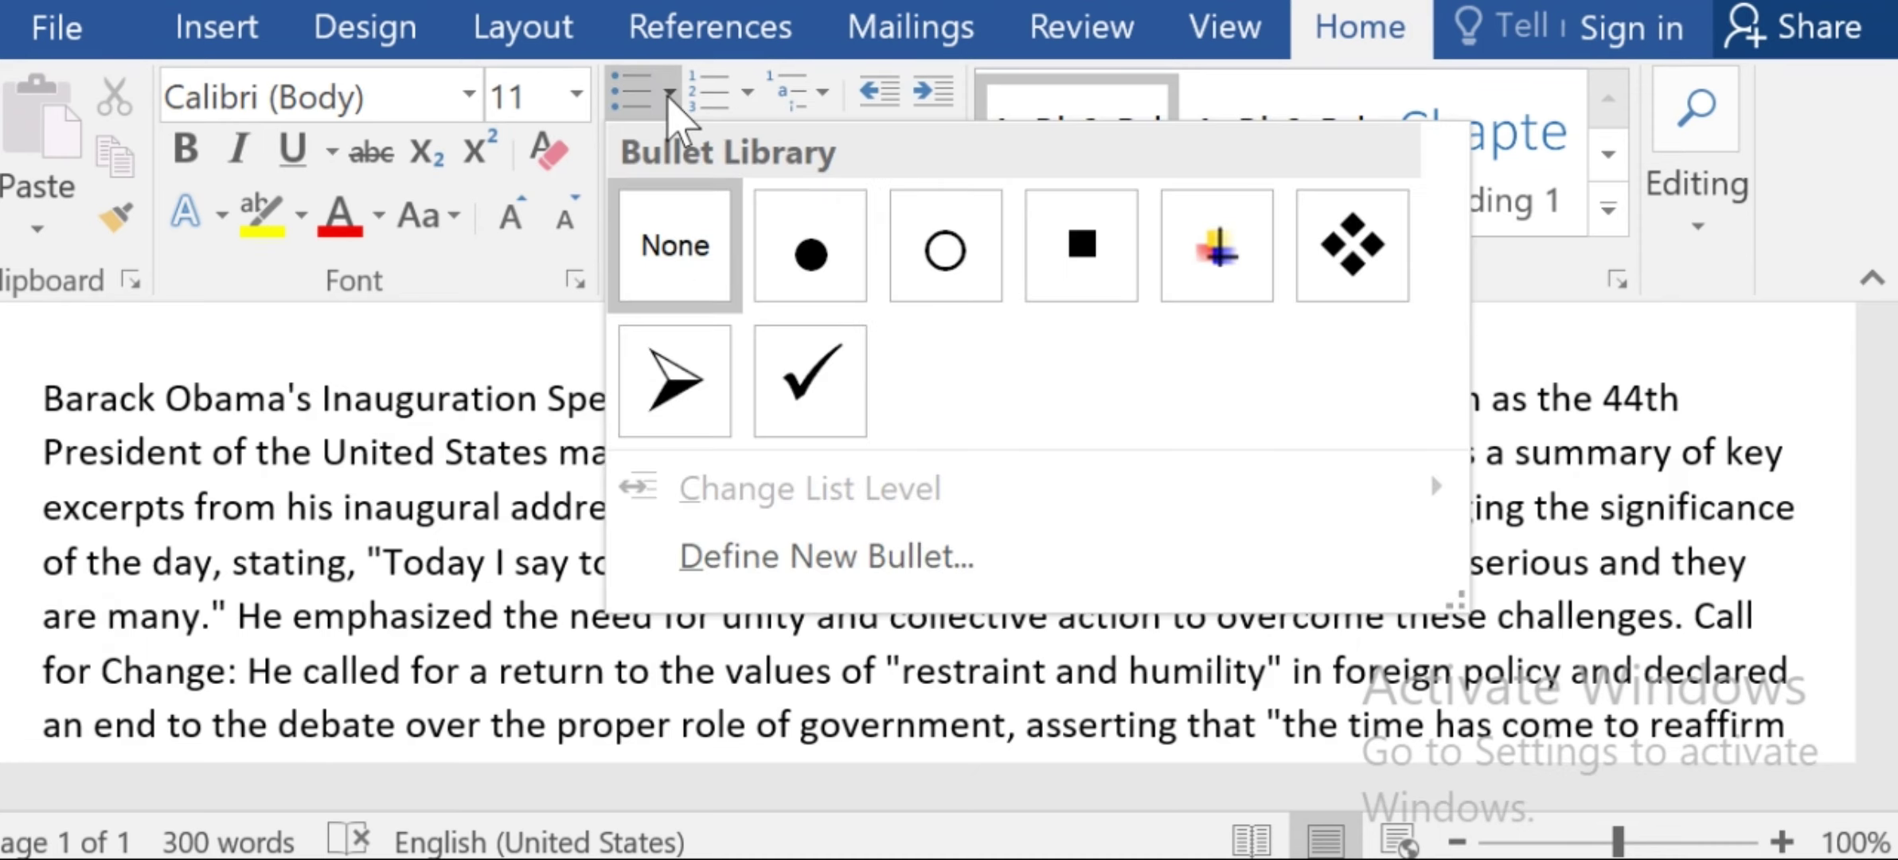
pyautogui.click(814, 271)
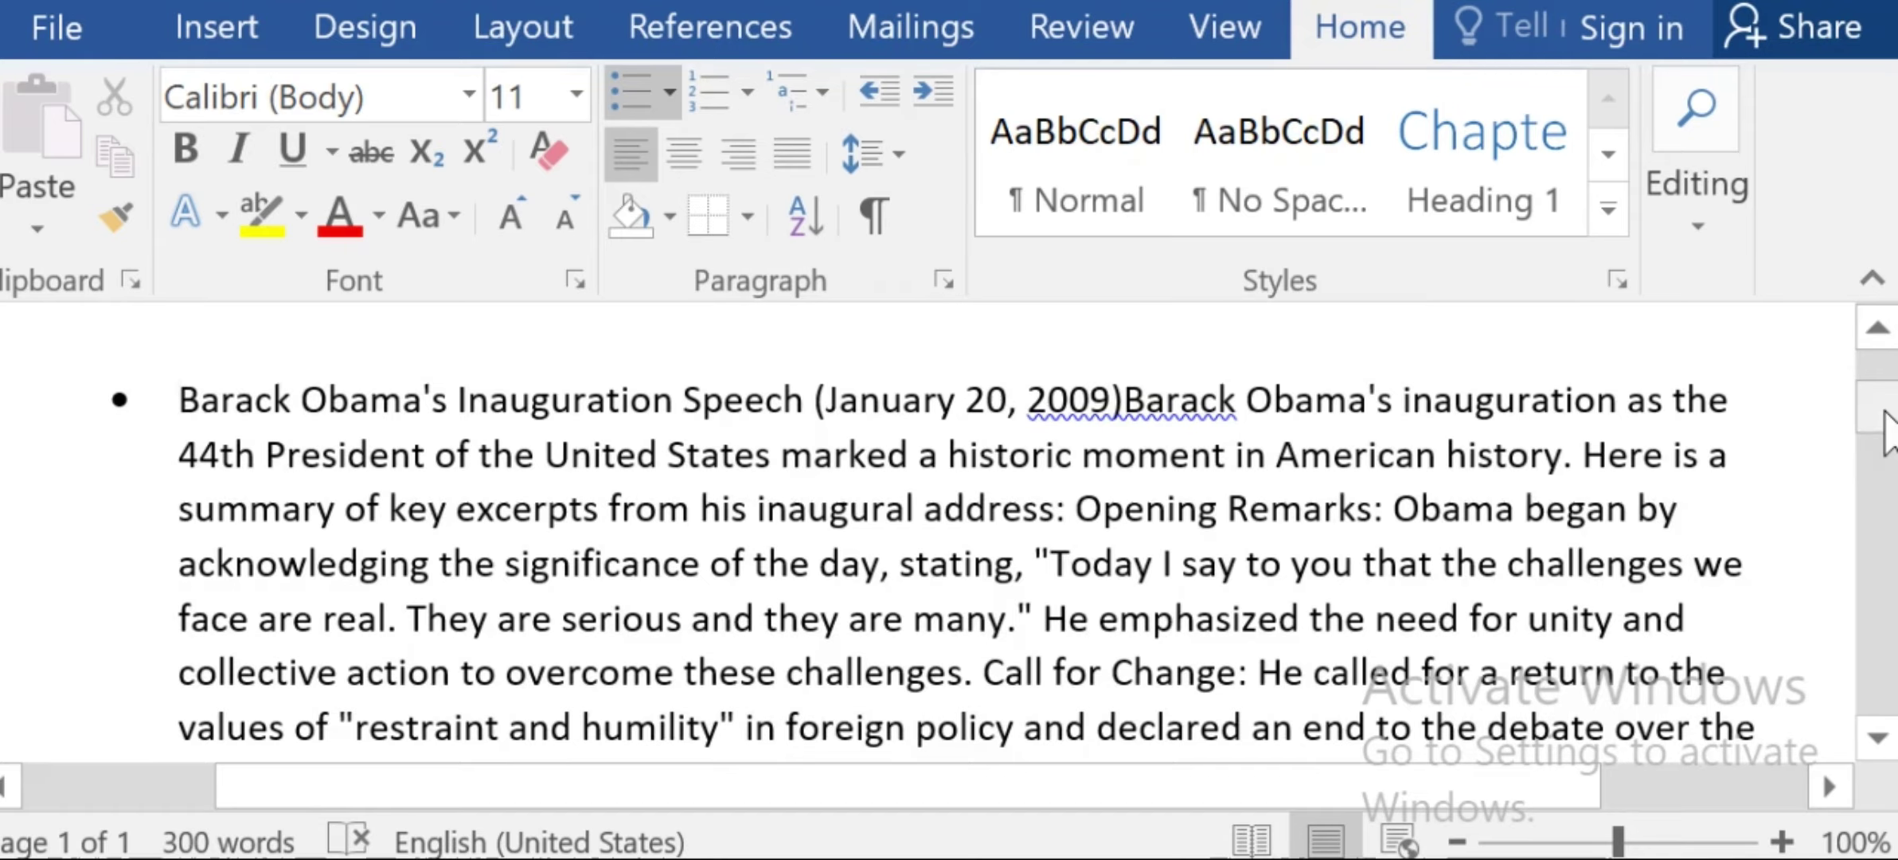
# Split the bulleted opening paragraph into four bullets, breaking after "inauguration as the", "Here is a" and "Obama began by".
pyautogui.scroll(-5, 1895, 485)
pyautogui.scroll(5, 1895, 486)
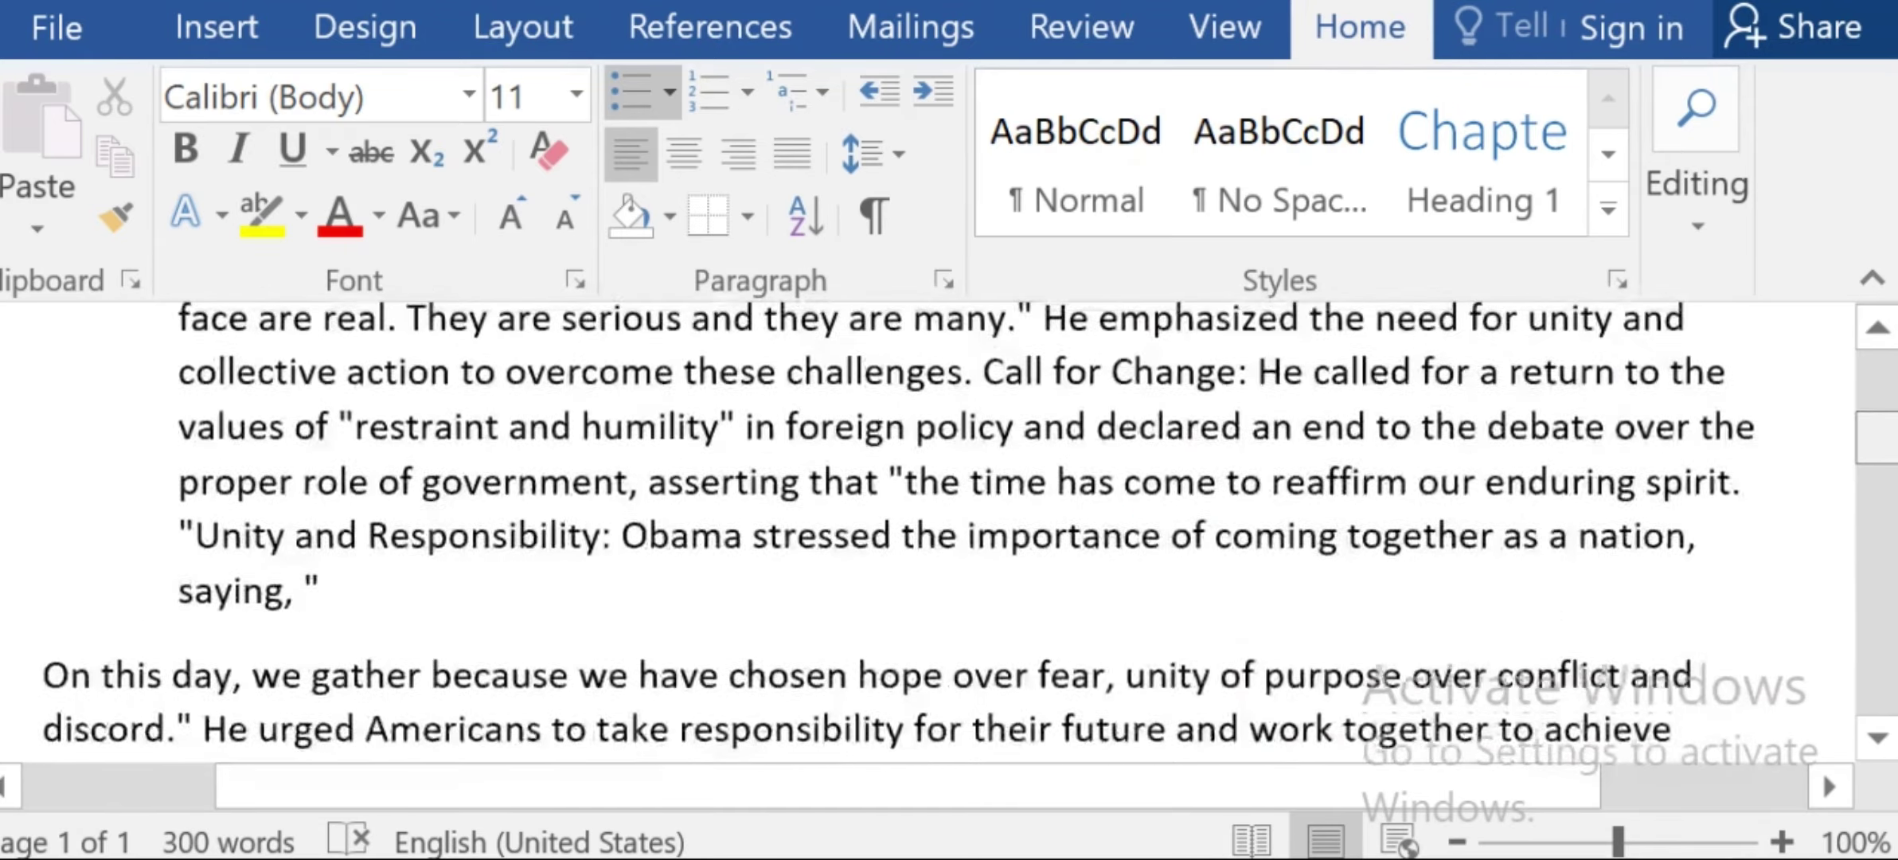
pyautogui.scroll(-3, 1003, 533)
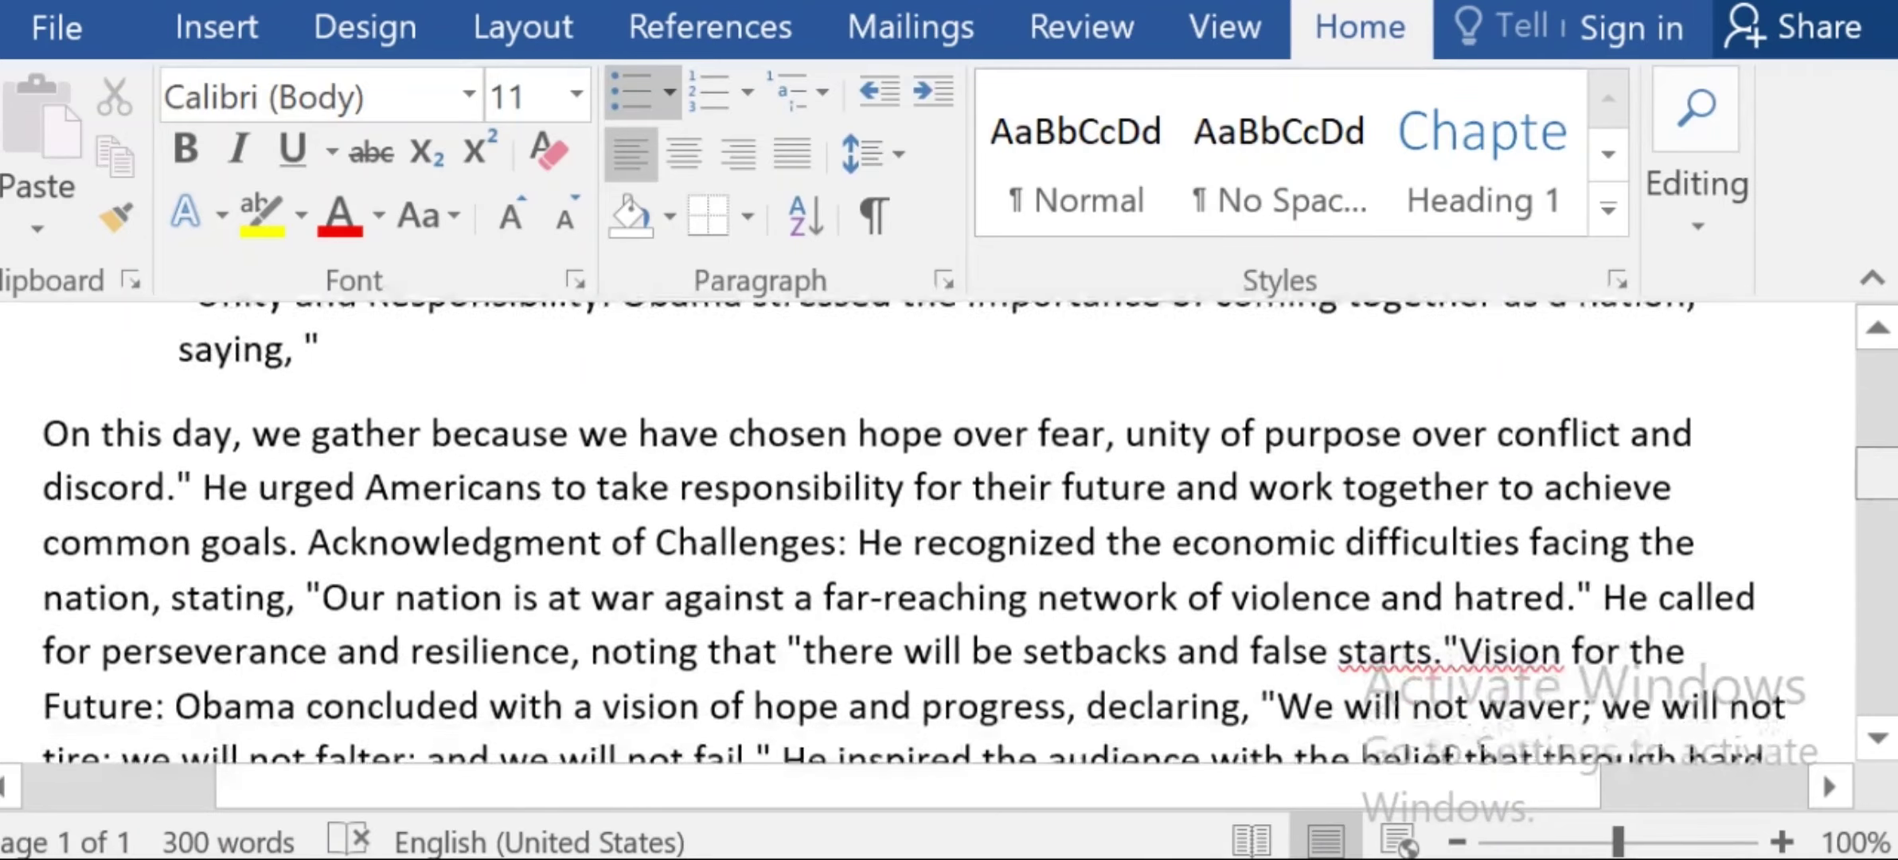
pyautogui.scroll(4, 1003, 533)
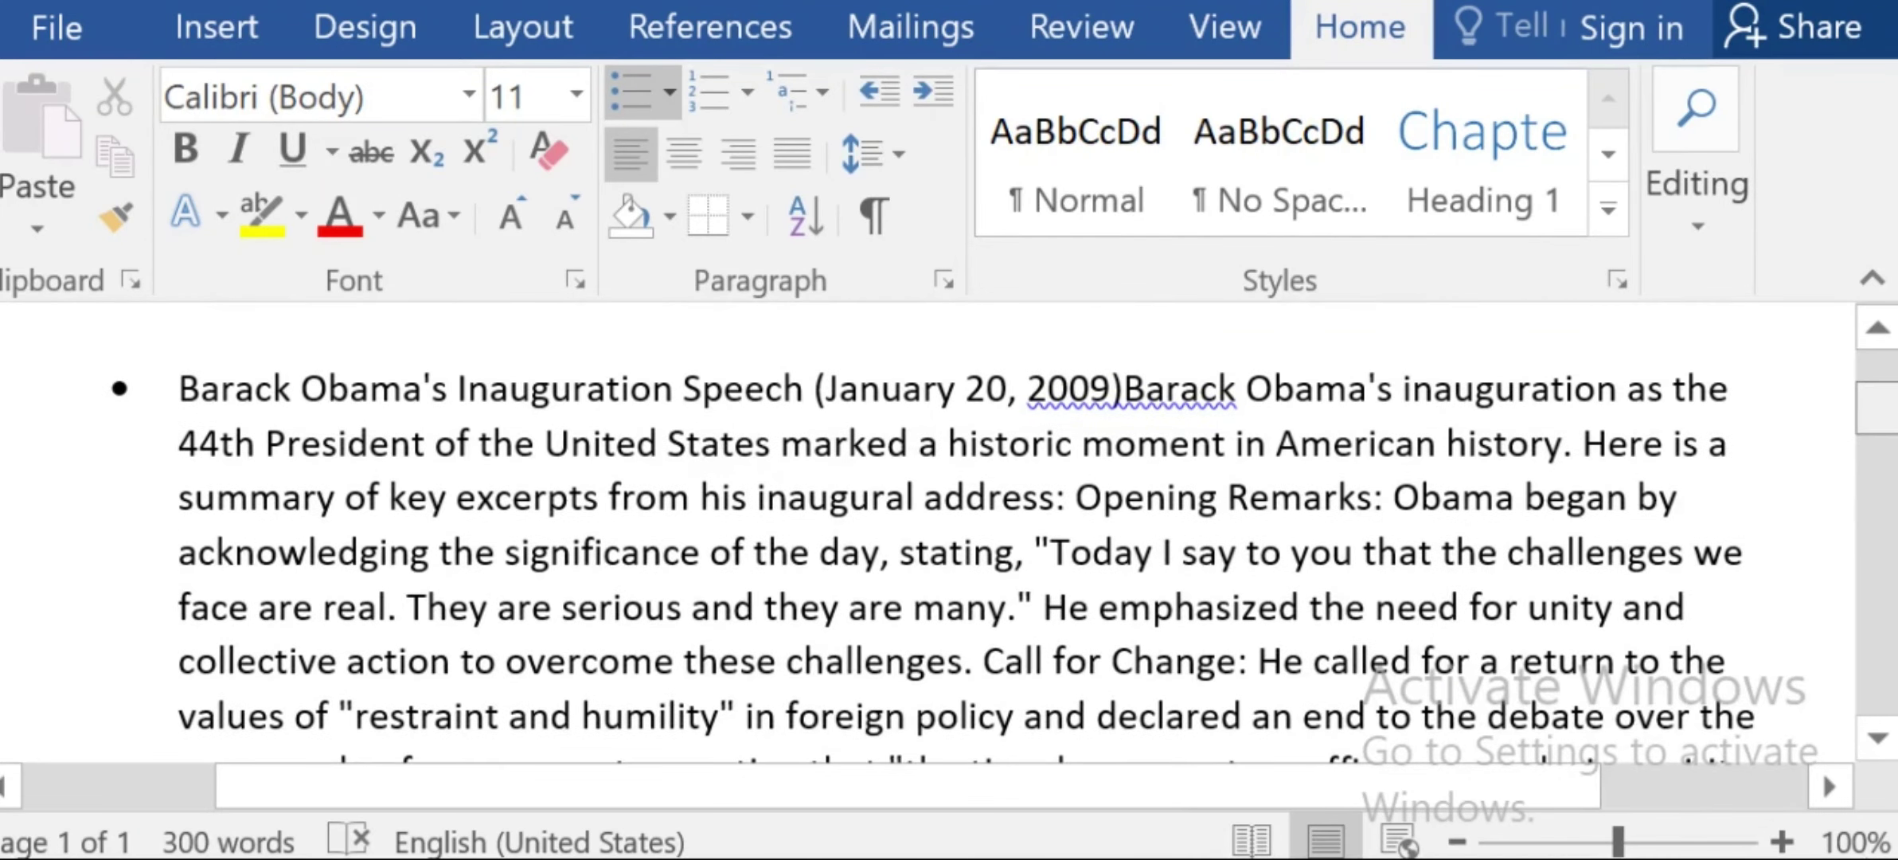
pyautogui.scroll(-3, 1003, 534)
pyautogui.scroll(2, 1004, 533)
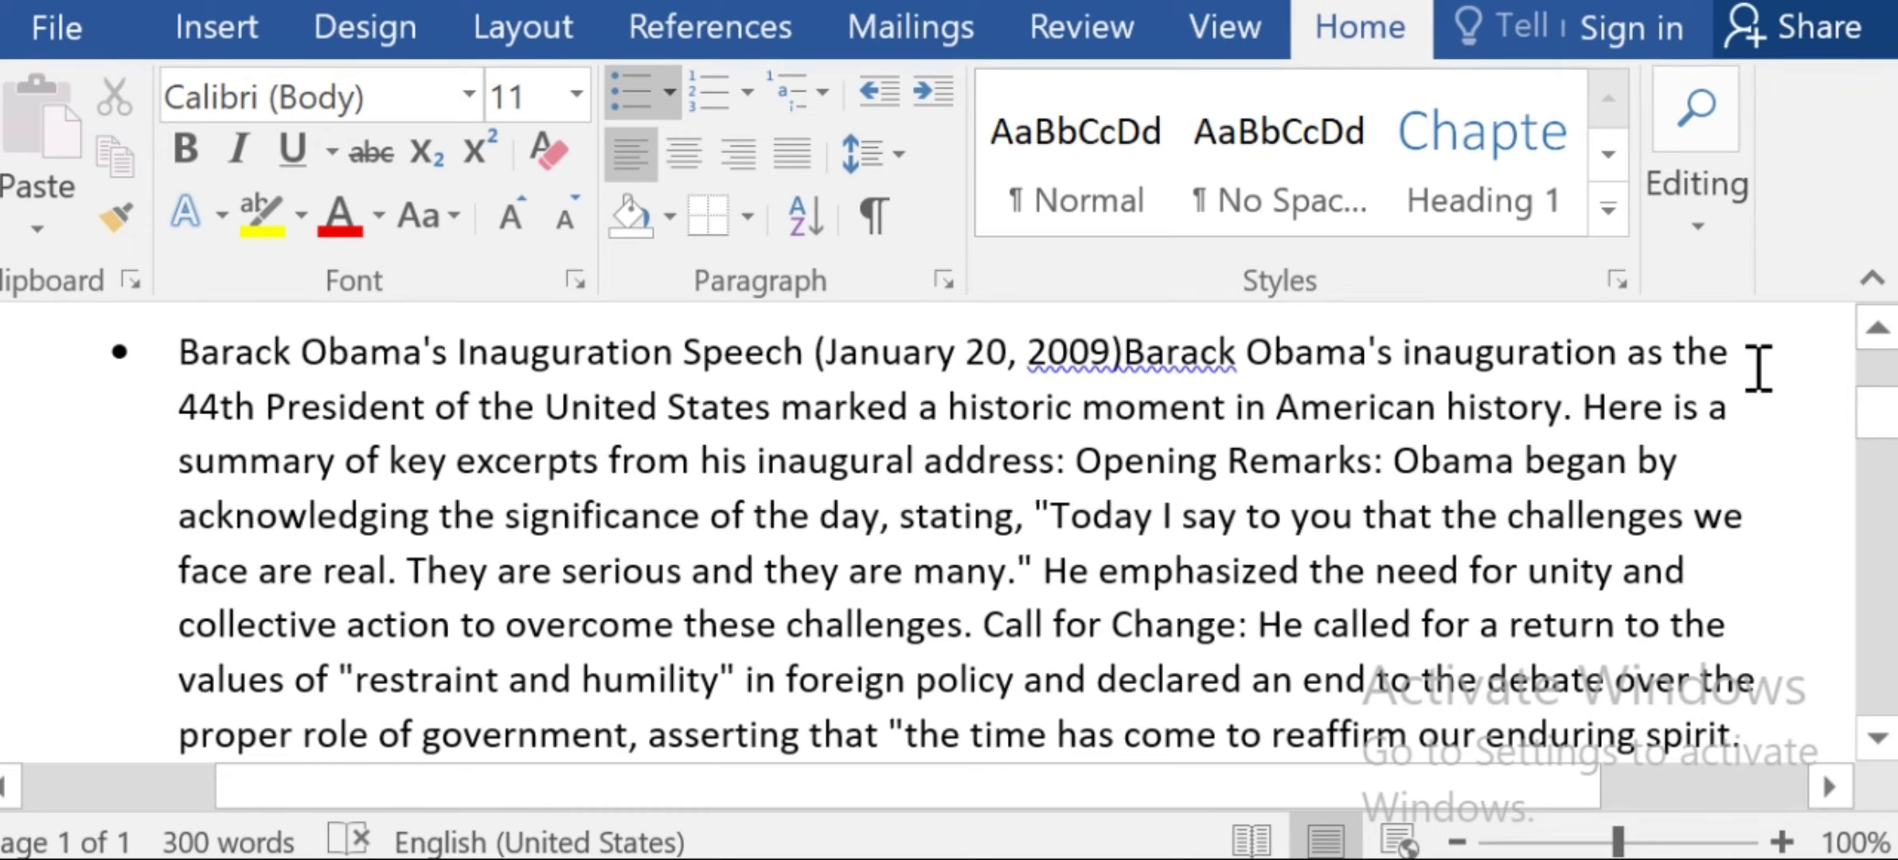
pyautogui.press('Return')
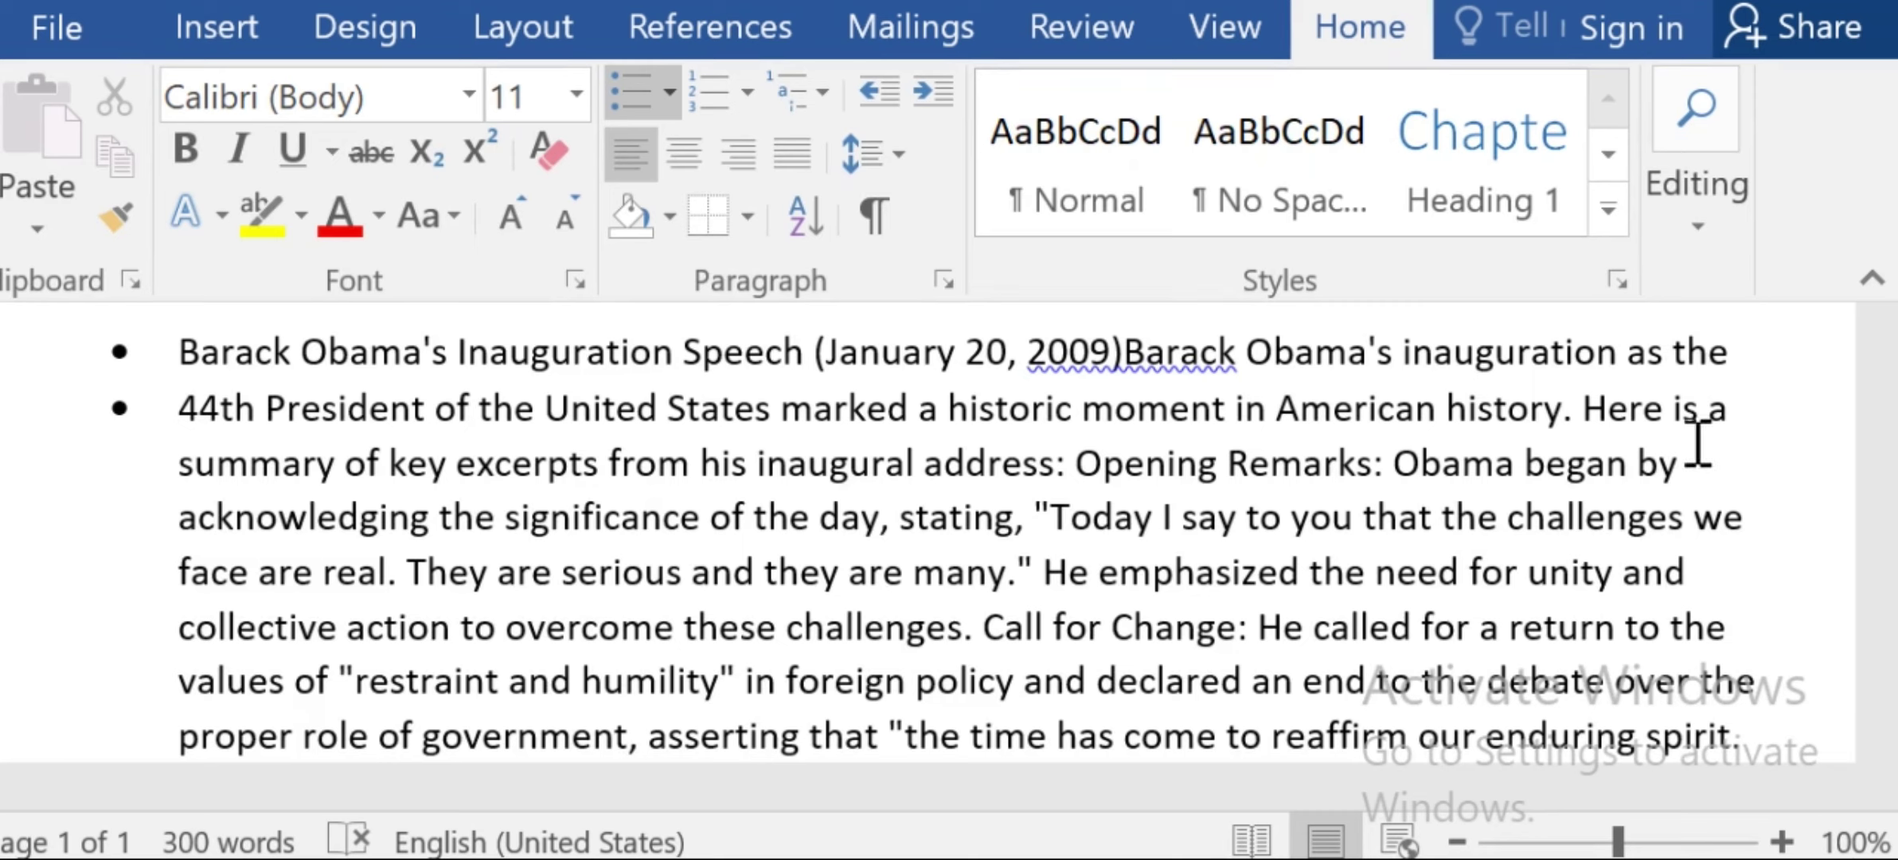
pyautogui.click(1744, 430)
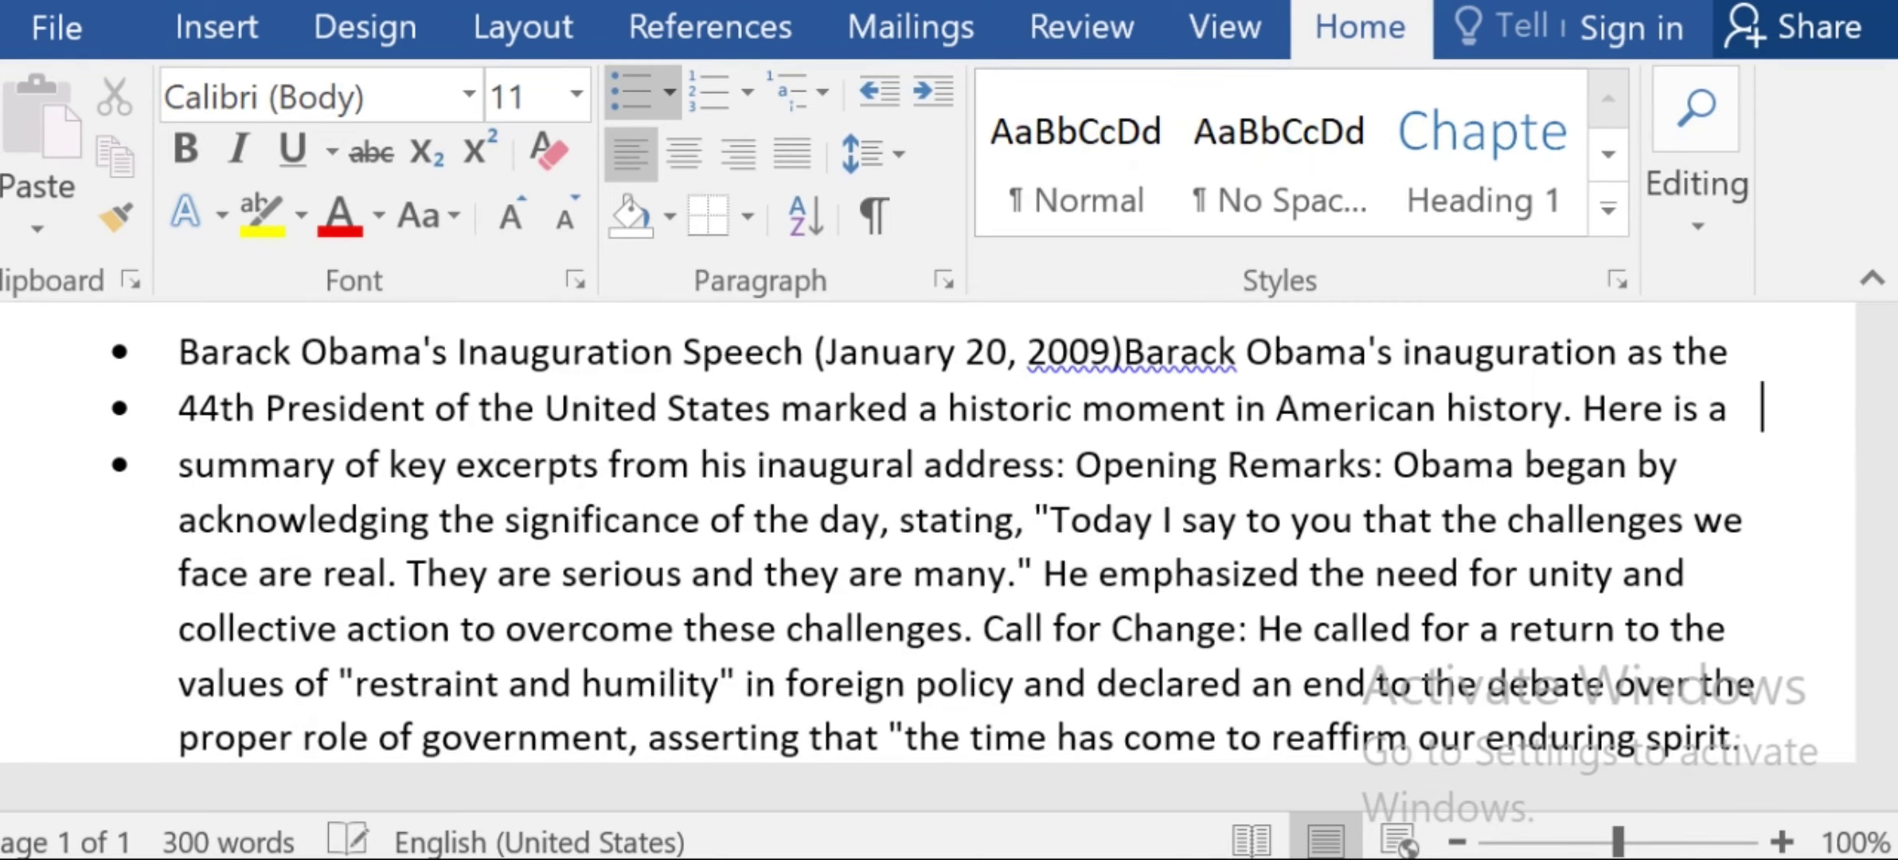
pyautogui.press('Return')
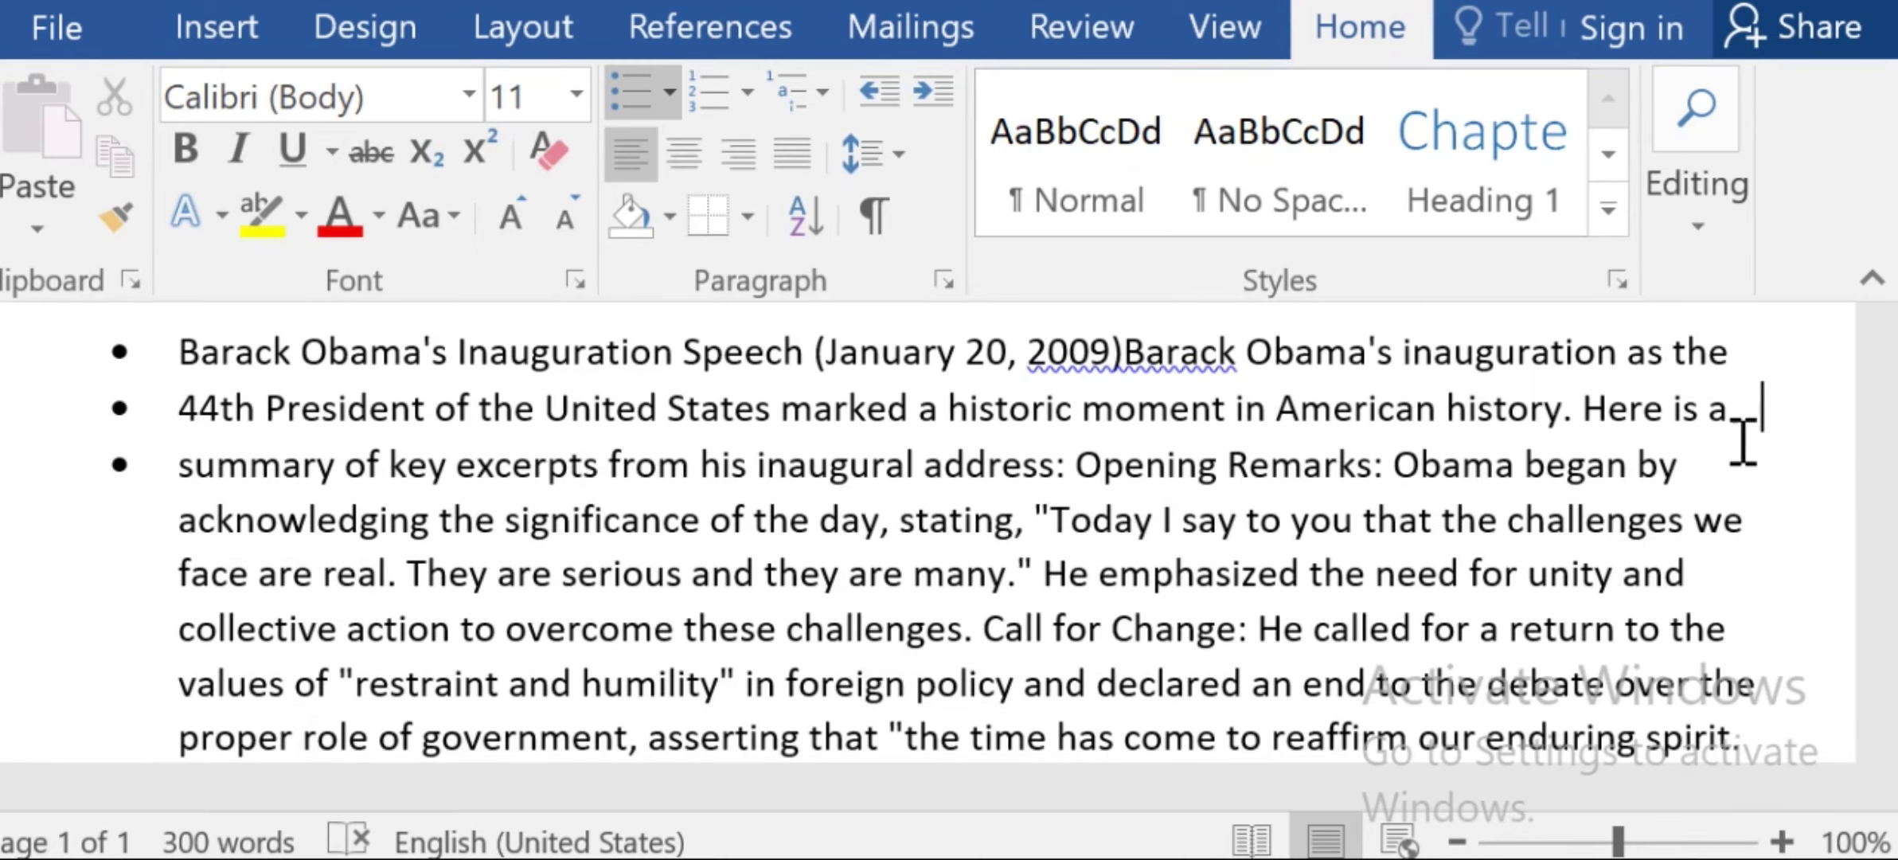
pyautogui.click(1705, 461)
pyautogui.press('Return')
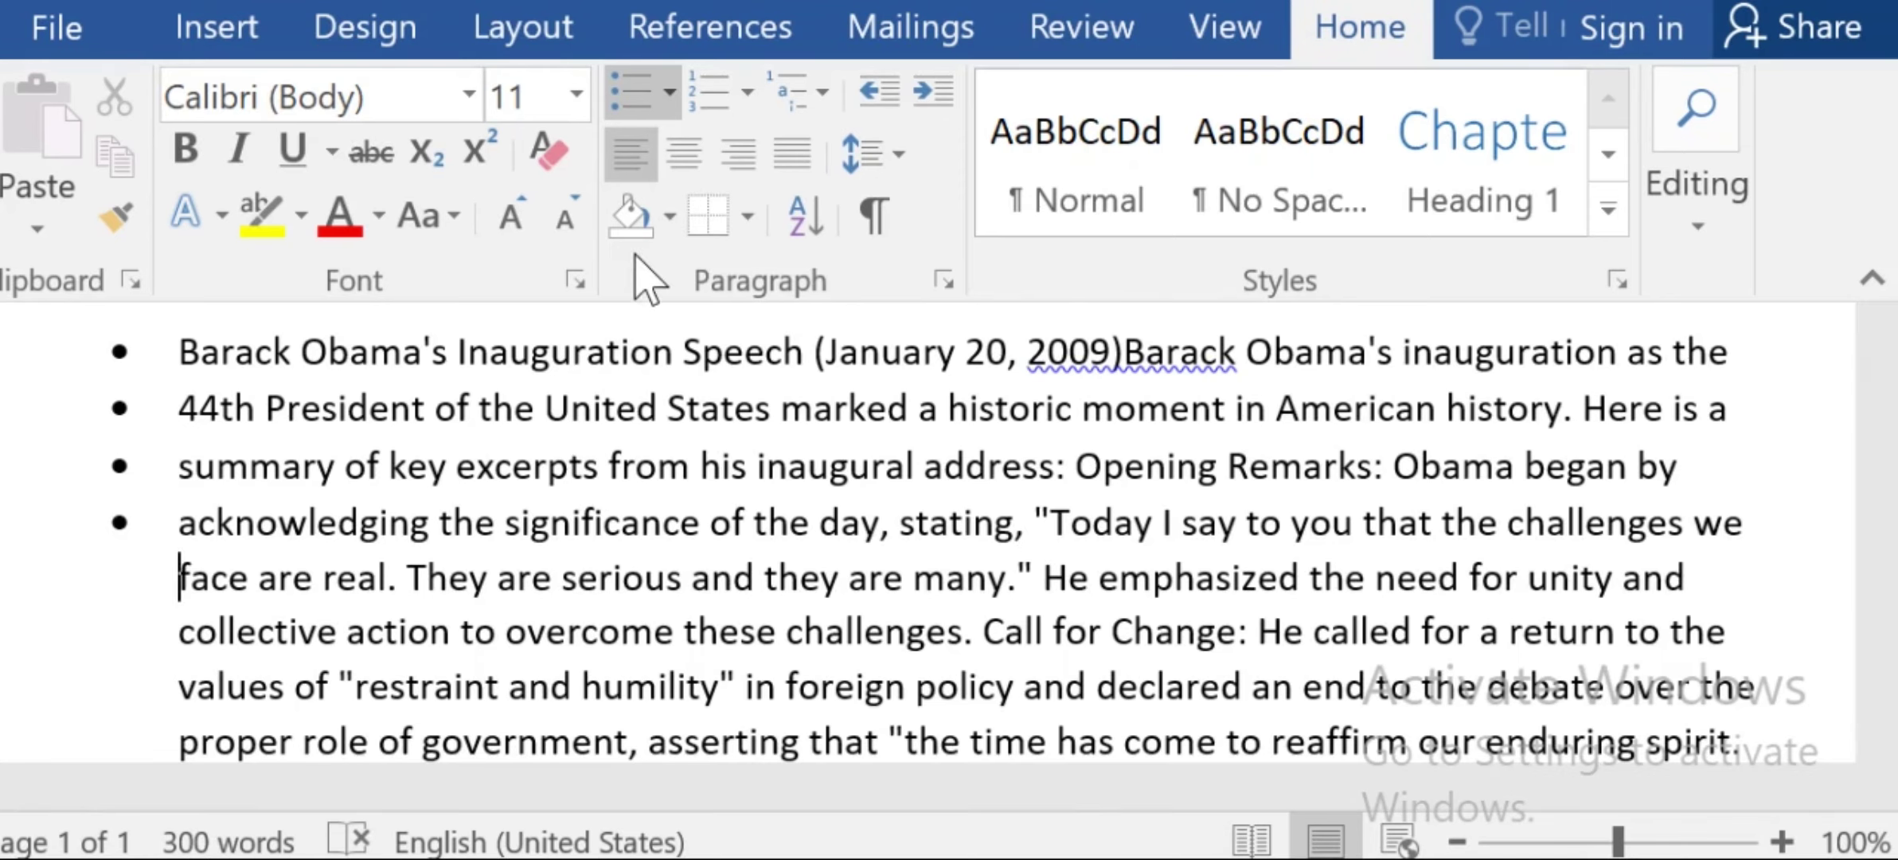
pyautogui.click(669, 94)
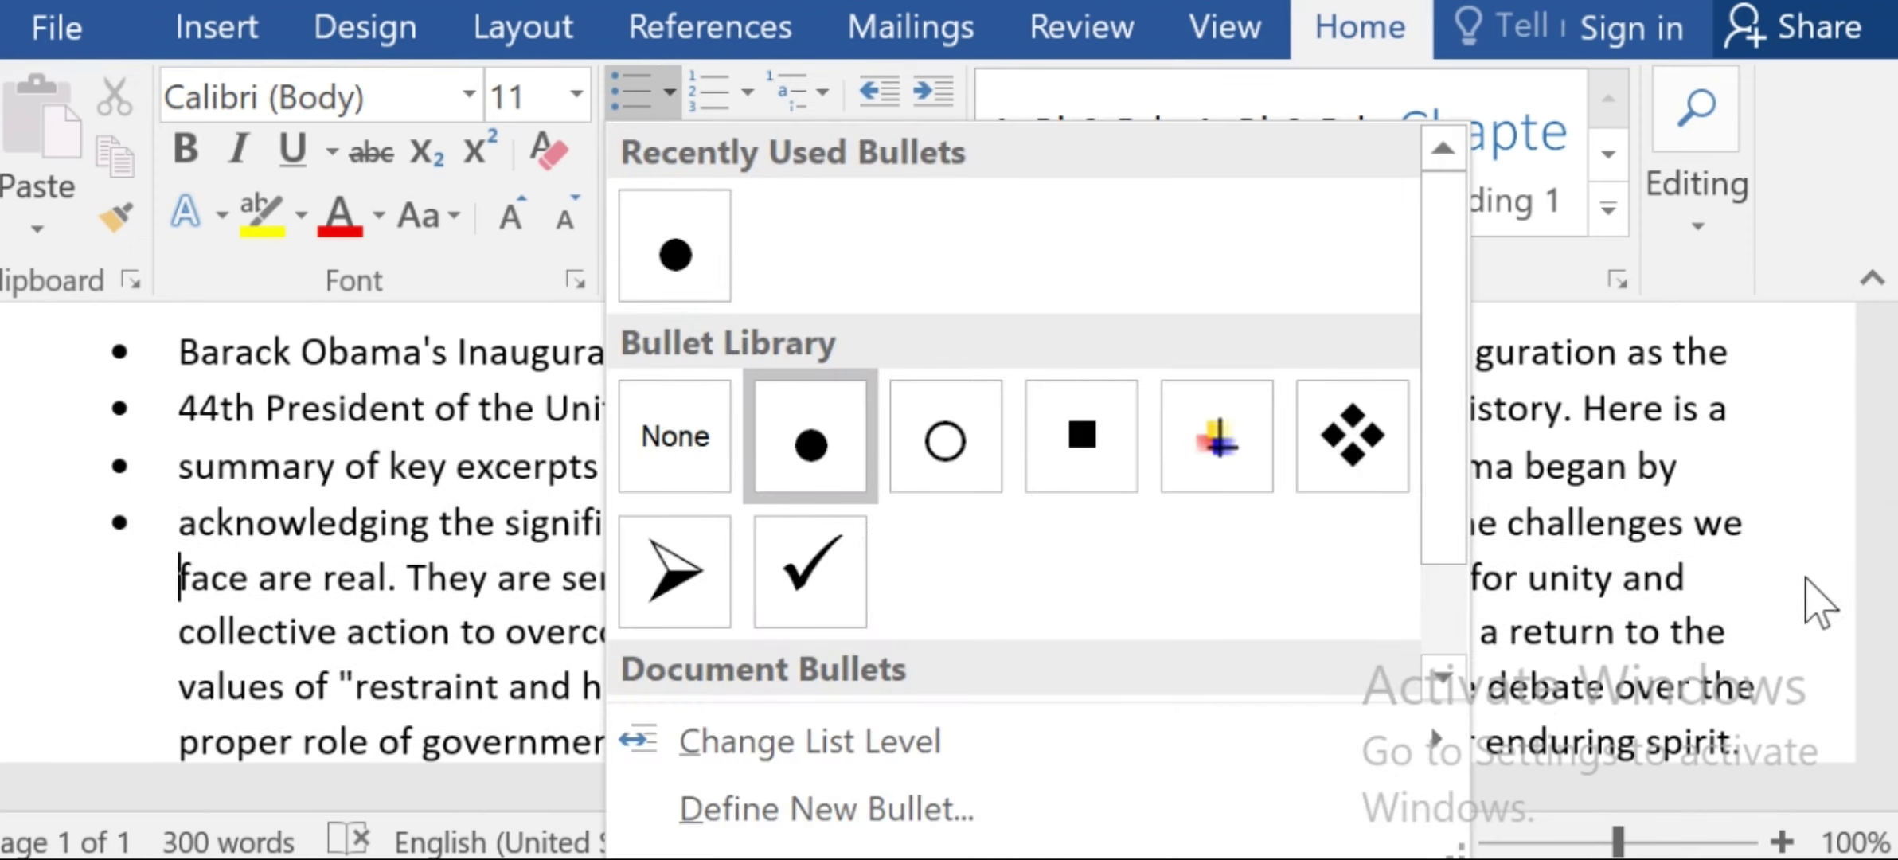
pyautogui.click(1745, 442)
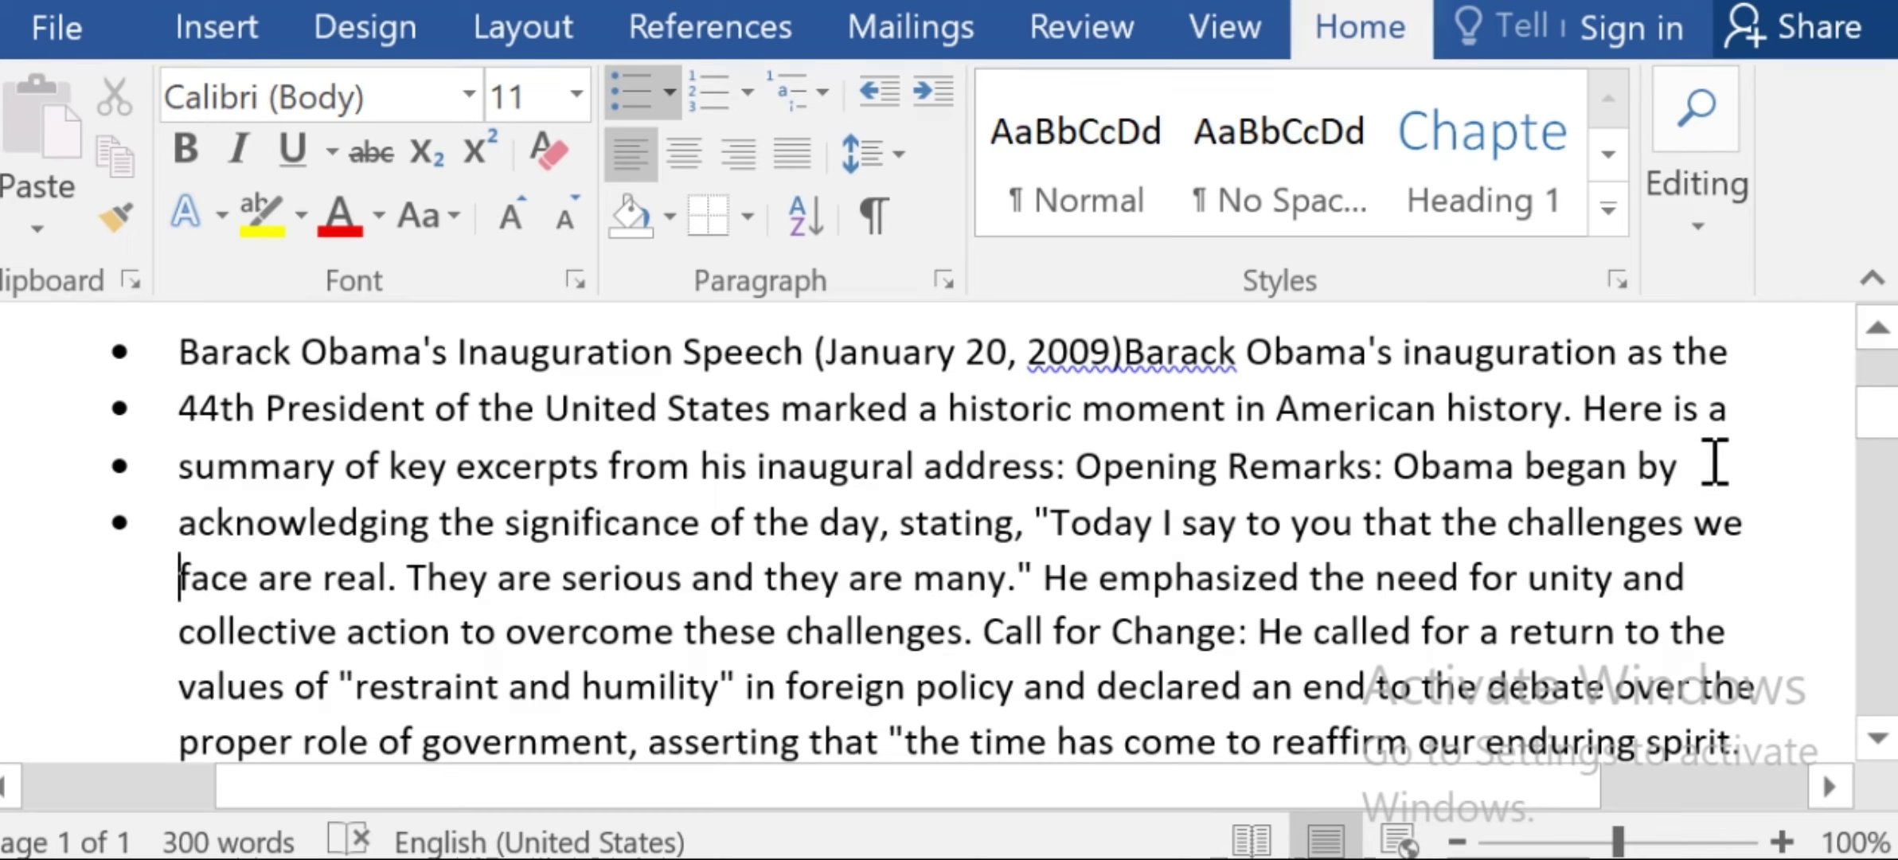
pyautogui.click(1714, 463)
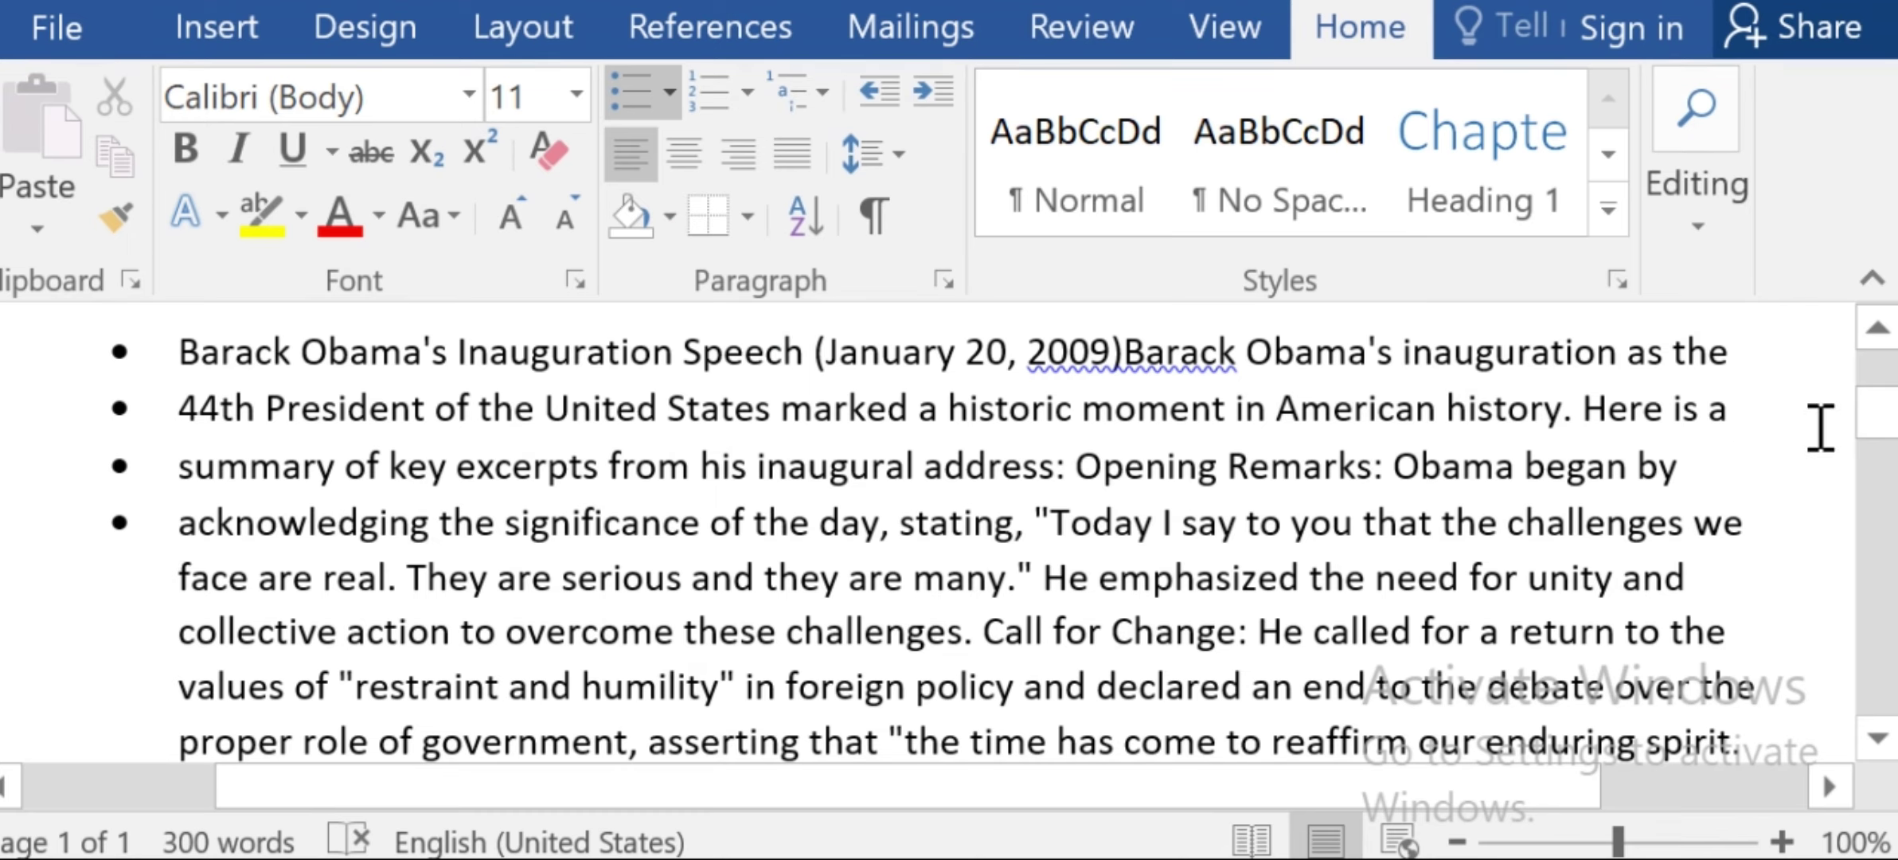
# Apply the check mark bullet to the paragraph starting "On this day, we gather".
pyautogui.scroll(-3, 1883, 420)
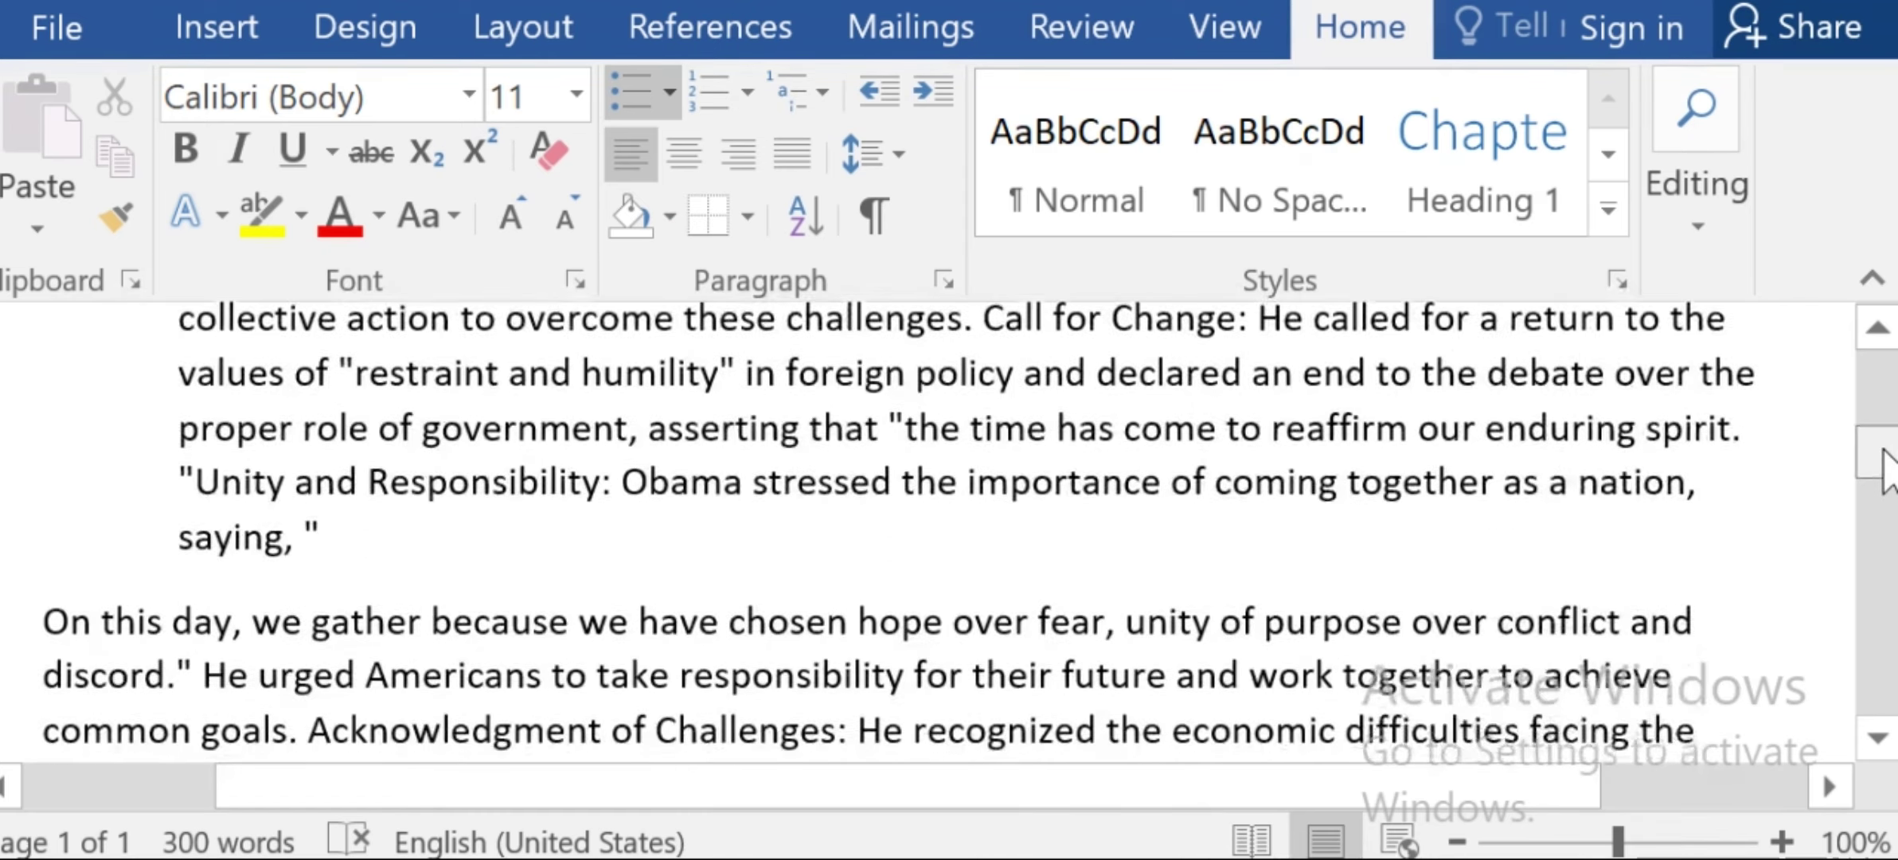
pyautogui.scroll(3, 1883, 466)
pyautogui.moveTo(1884, 430); pyautogui.dragTo(1879, 462)
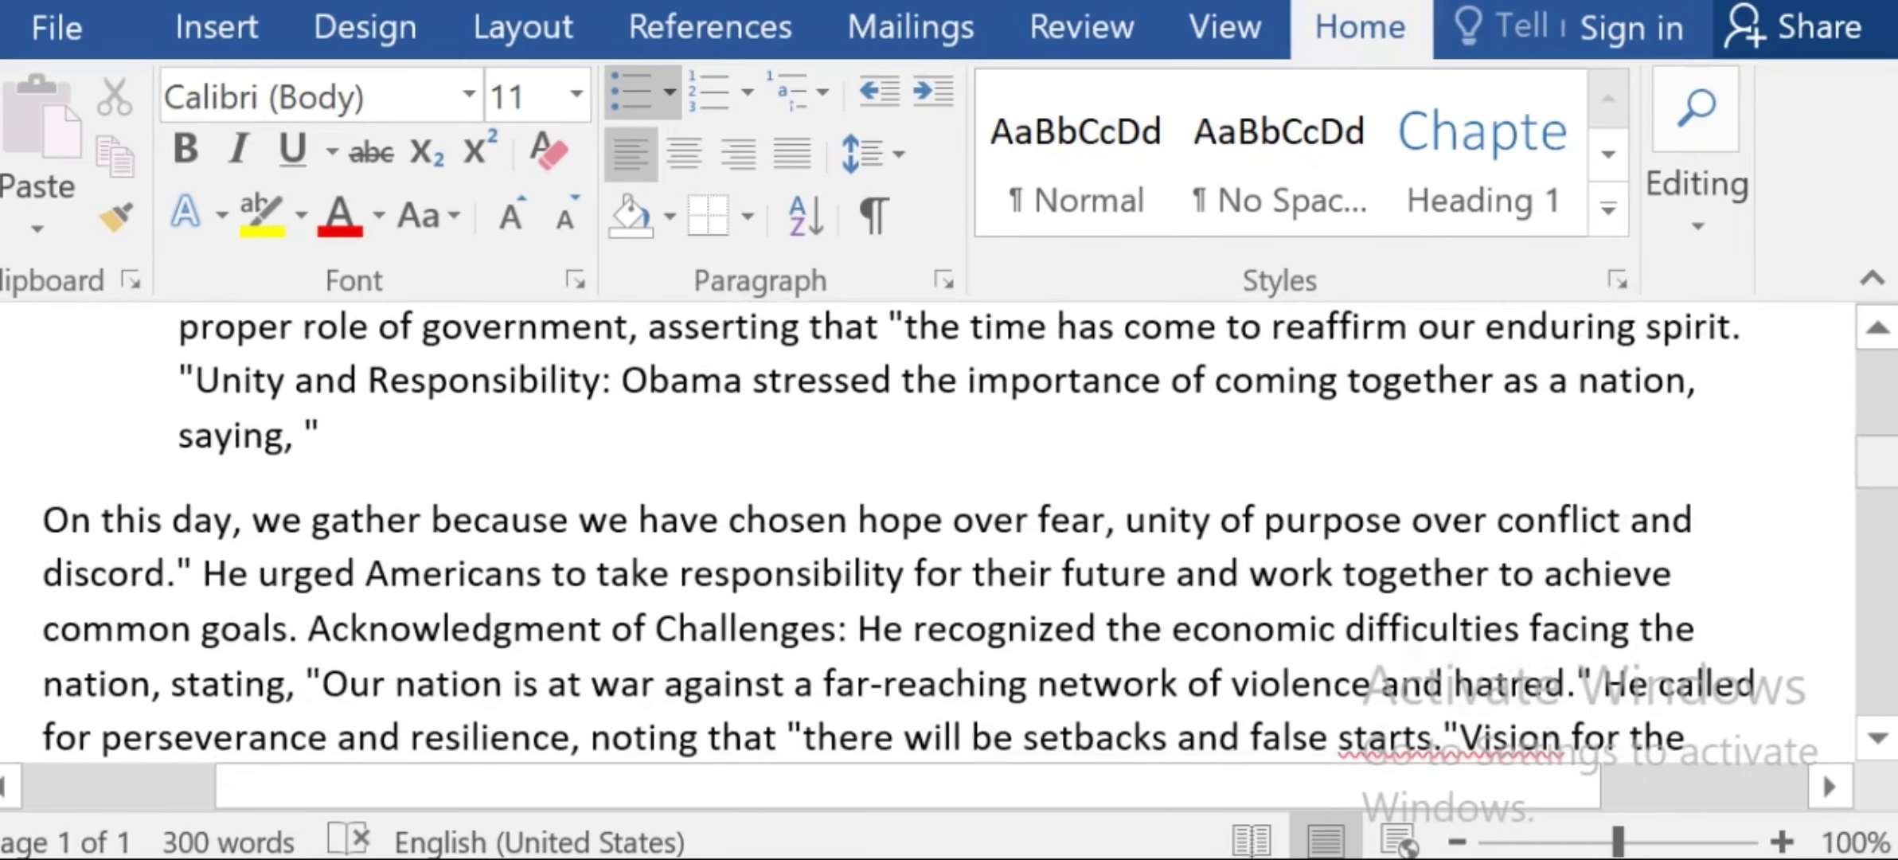
pyautogui.click(52, 522)
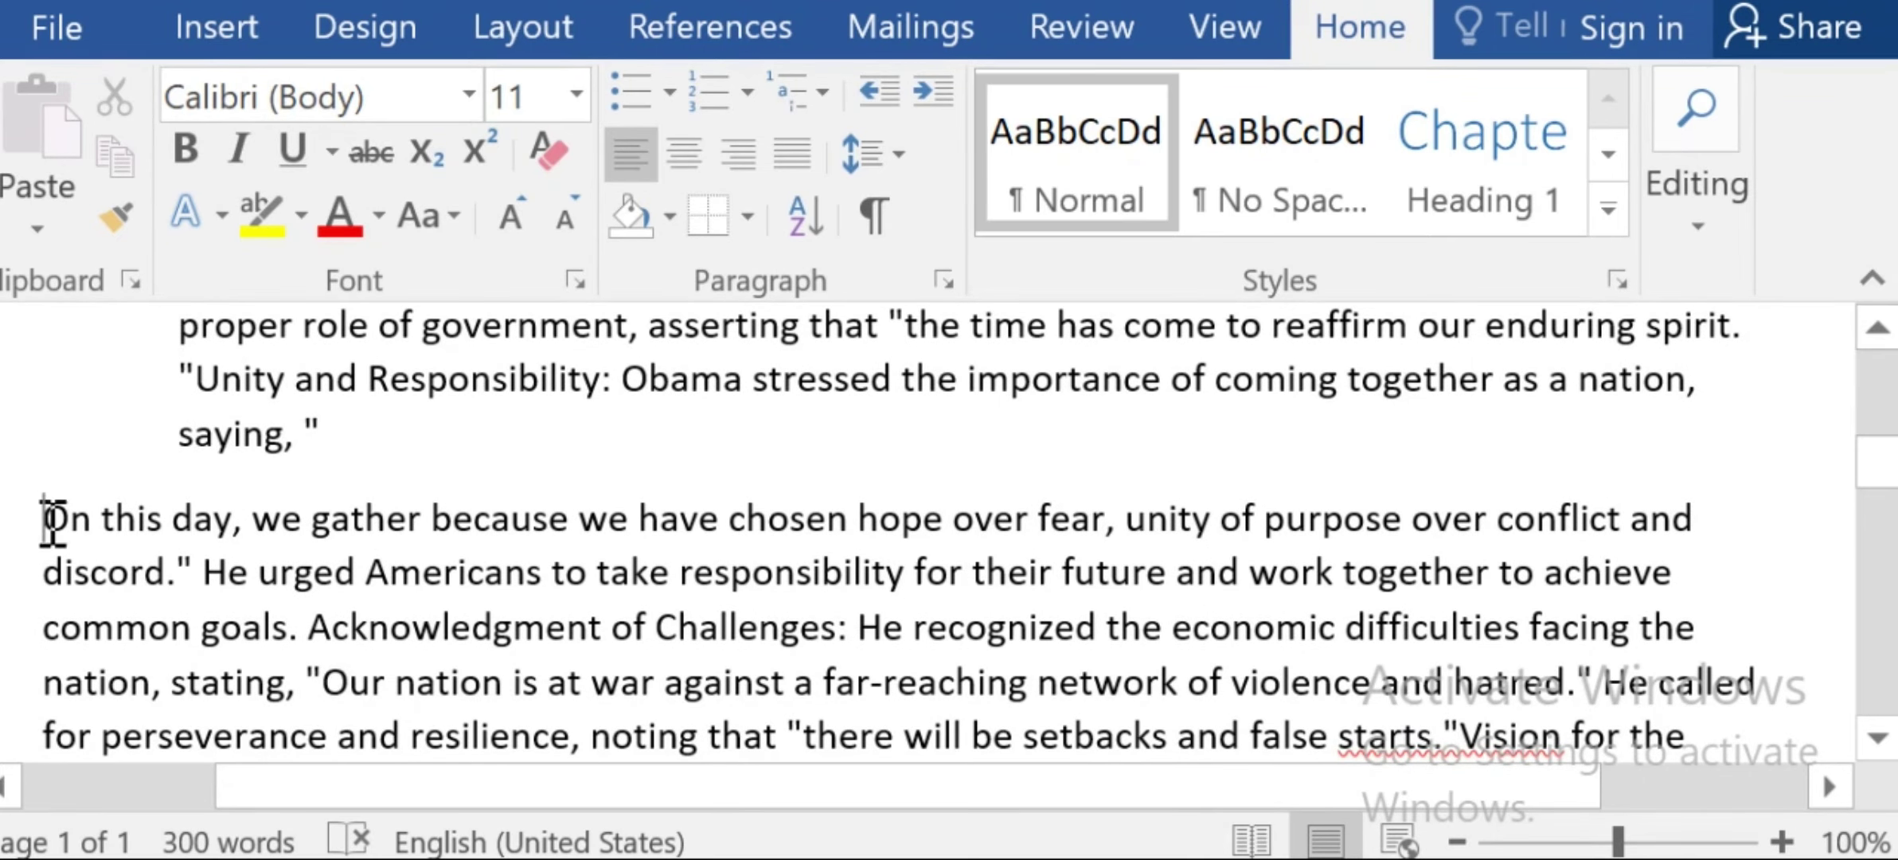
pyautogui.click(667, 94)
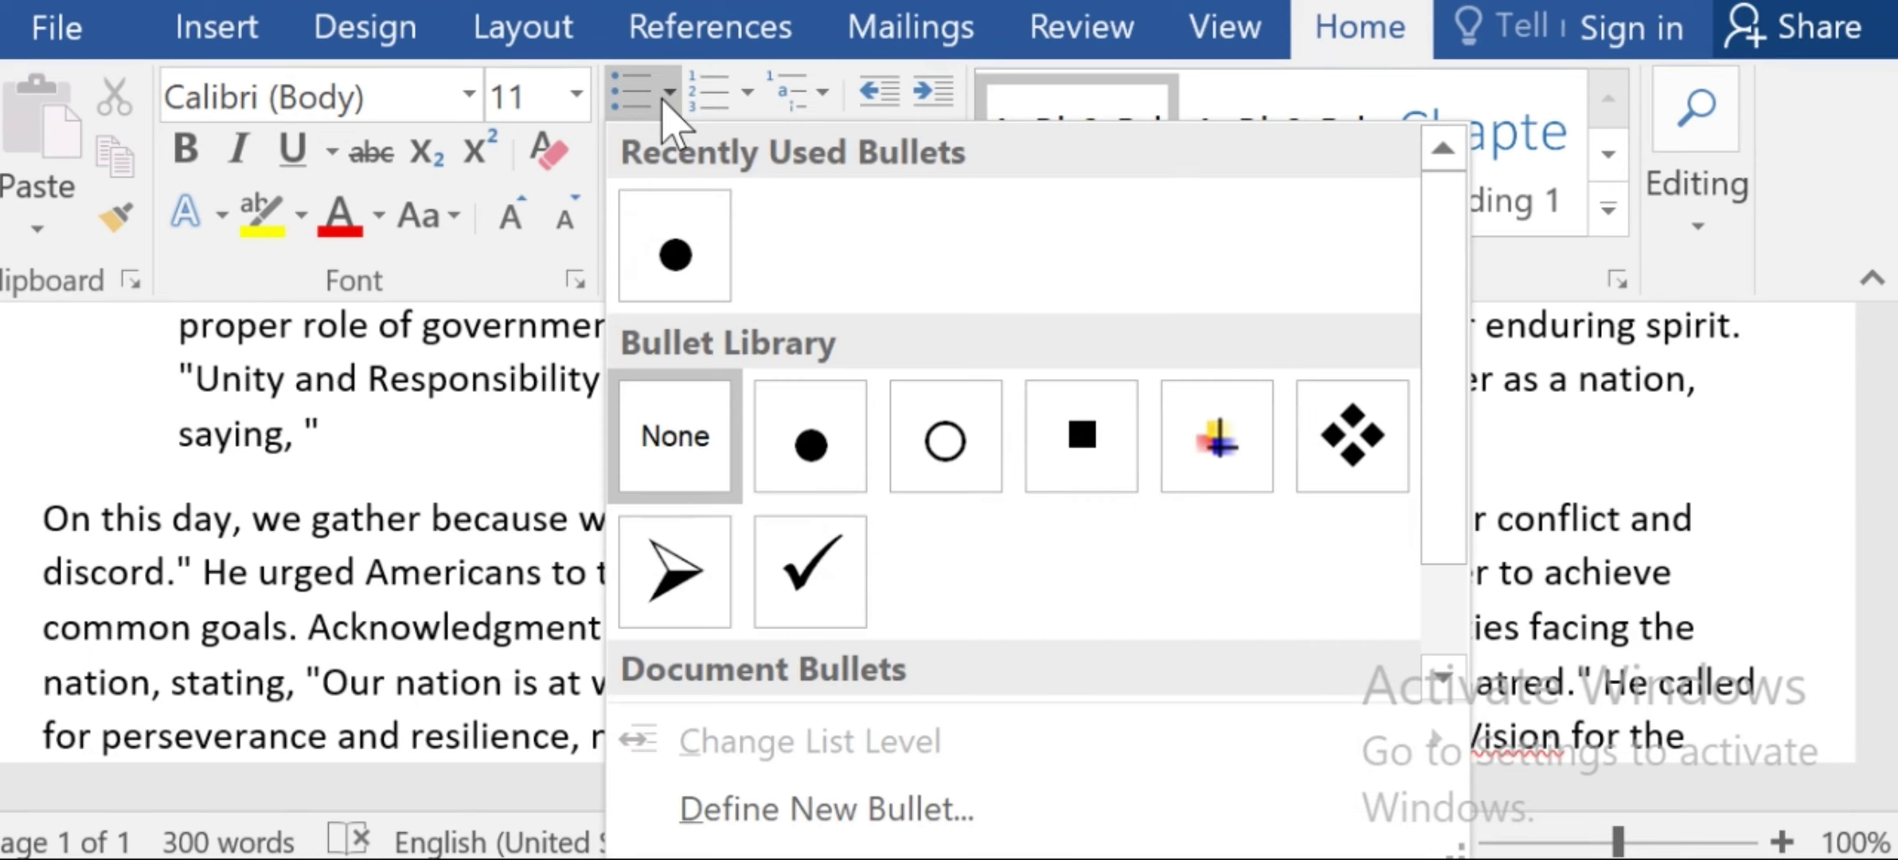
pyautogui.click(796, 605)
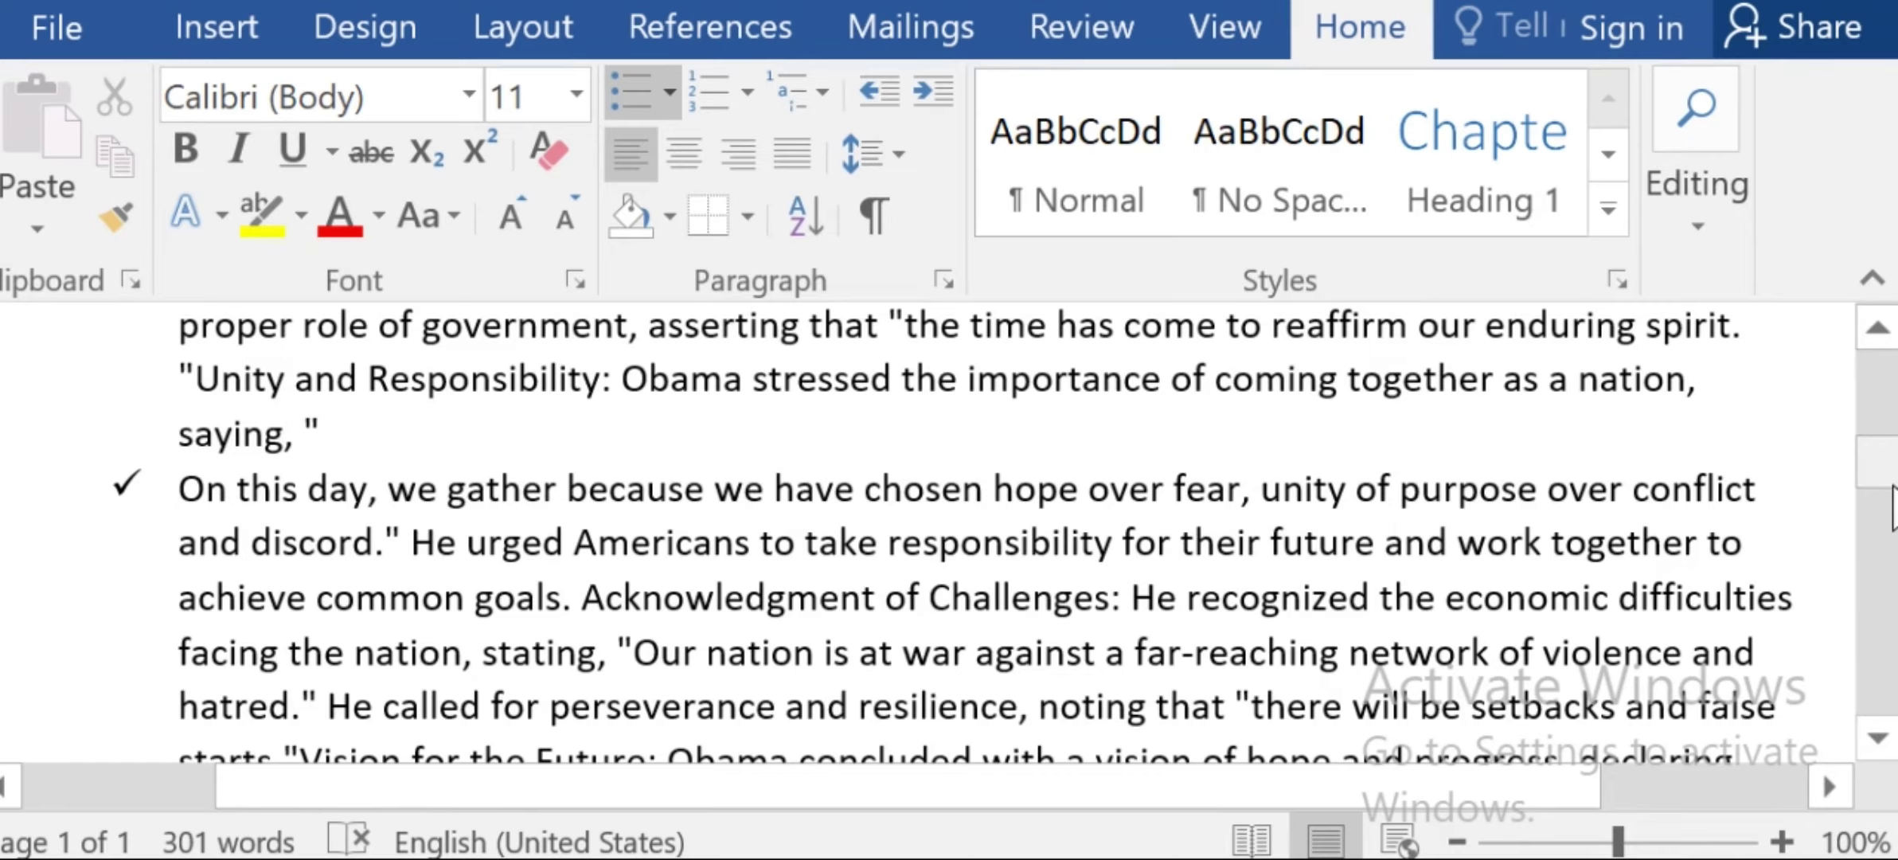
# Split the check-marked paragraph into four items, breaking after "purpose over conflict", "work together to" and "Acknowledgment of Challenges:".
pyautogui.click(1880, 737)
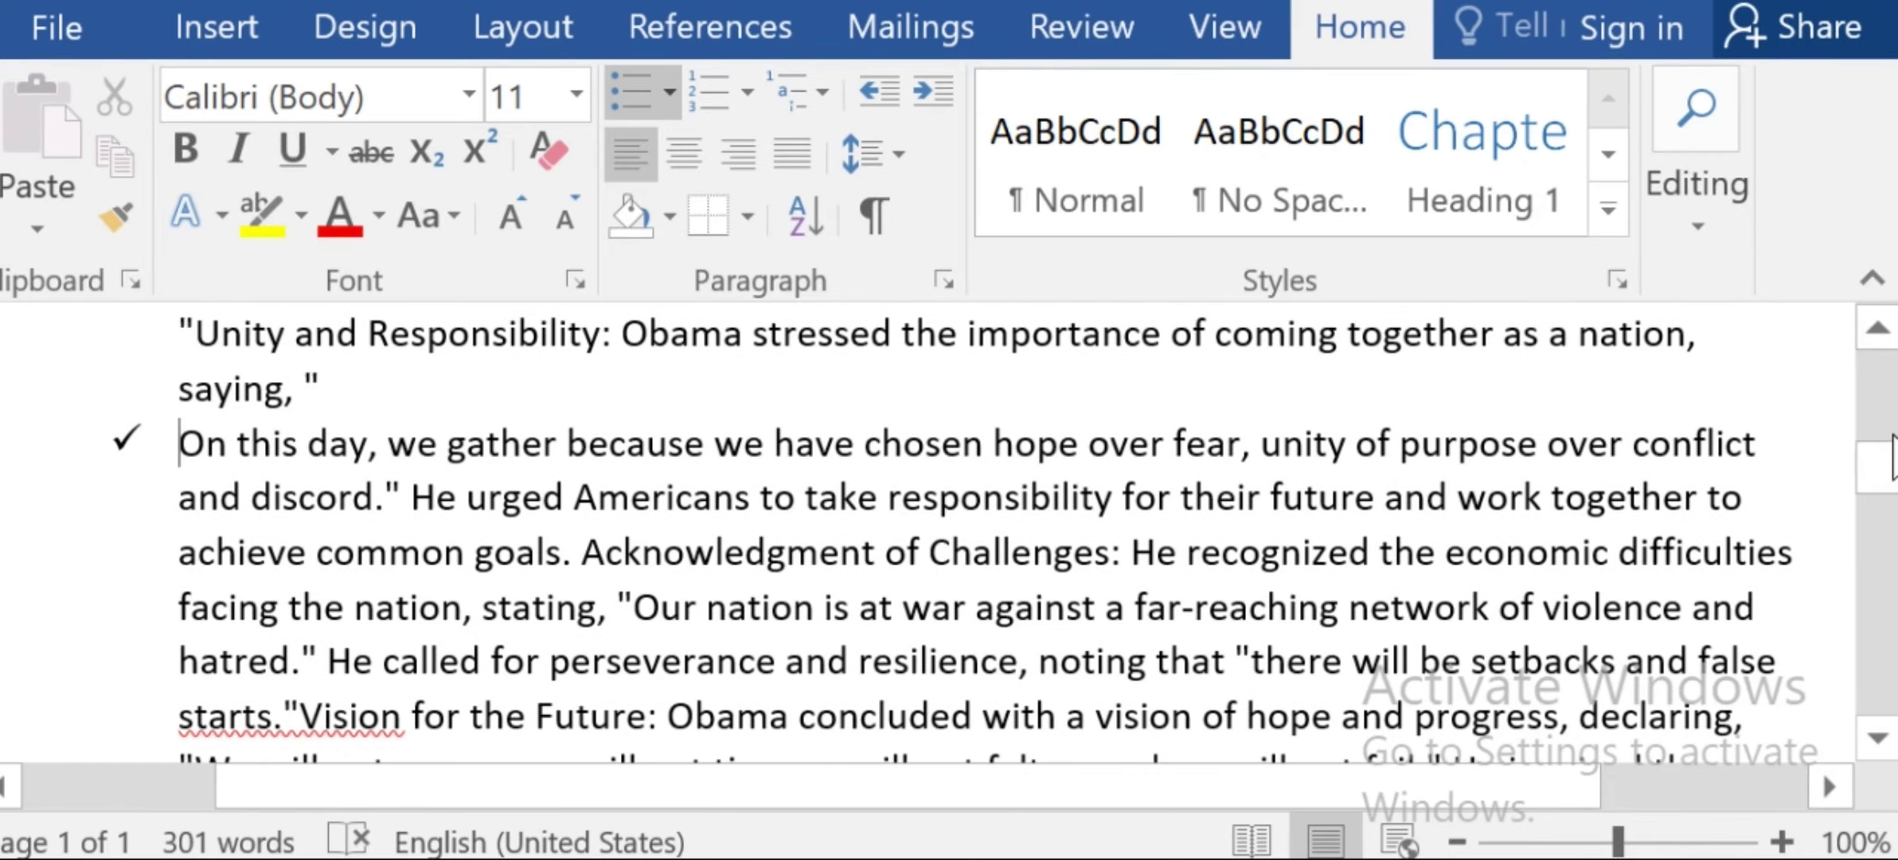
pyautogui.moveTo(1886, 460)
pyautogui.mouseDown()
pyautogui.moveTo(1886, 378)
pyautogui.moveTo(1885, 482)
pyautogui.mouseUp()
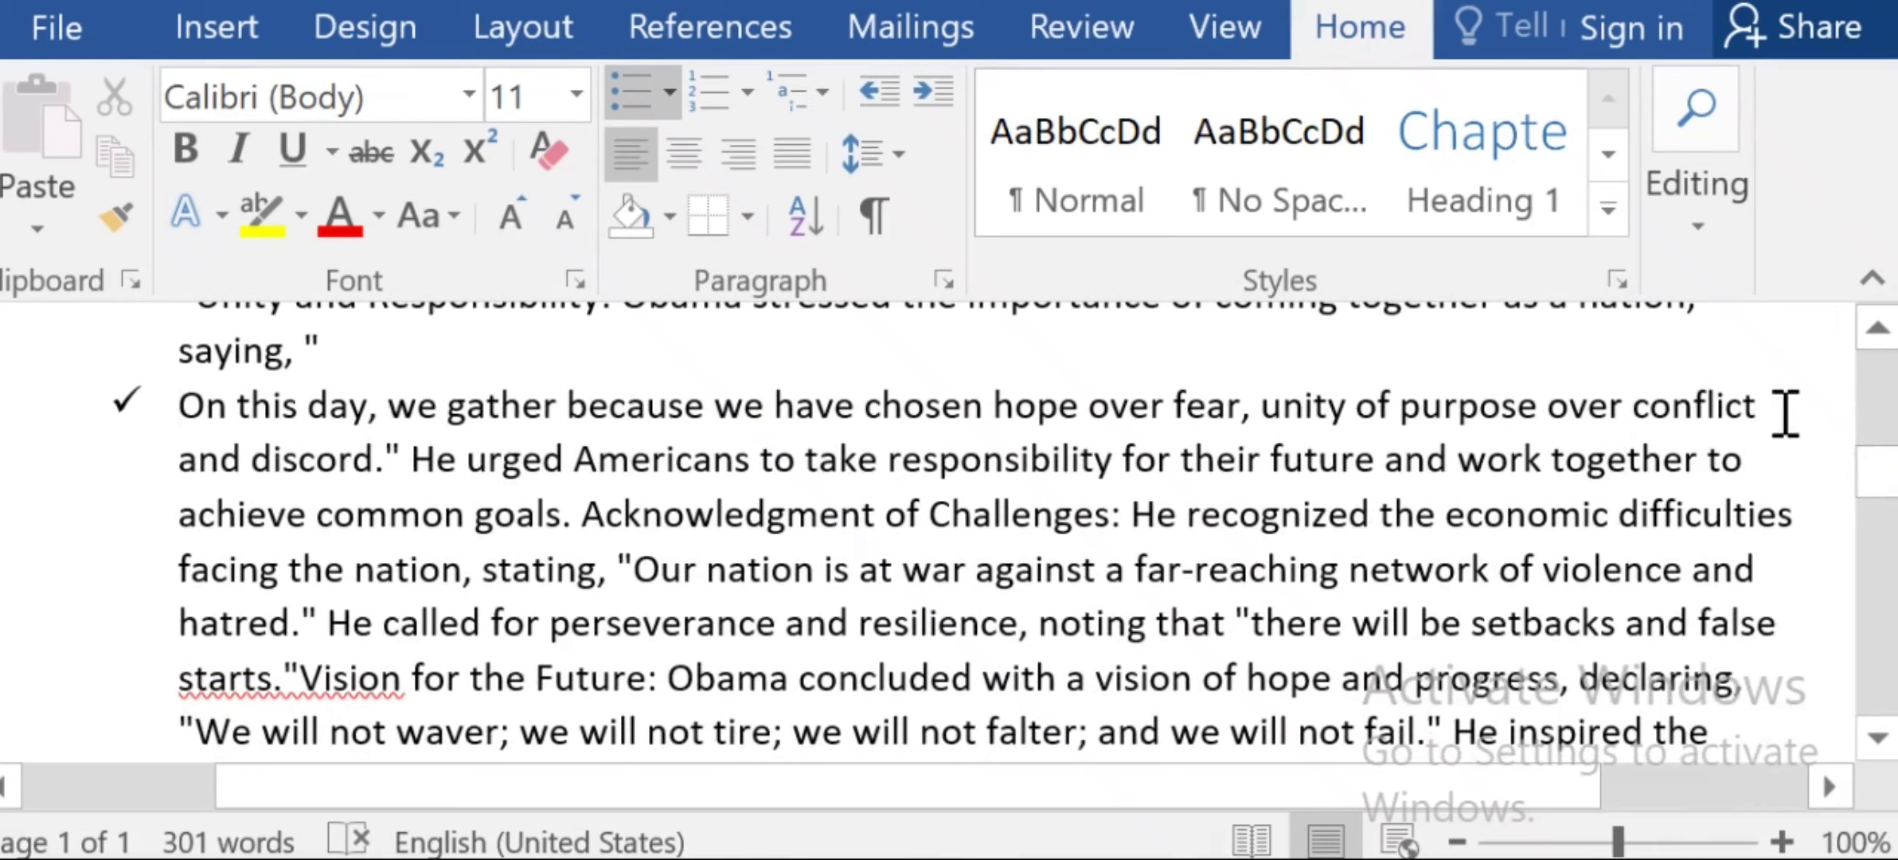
pyautogui.press('Return')
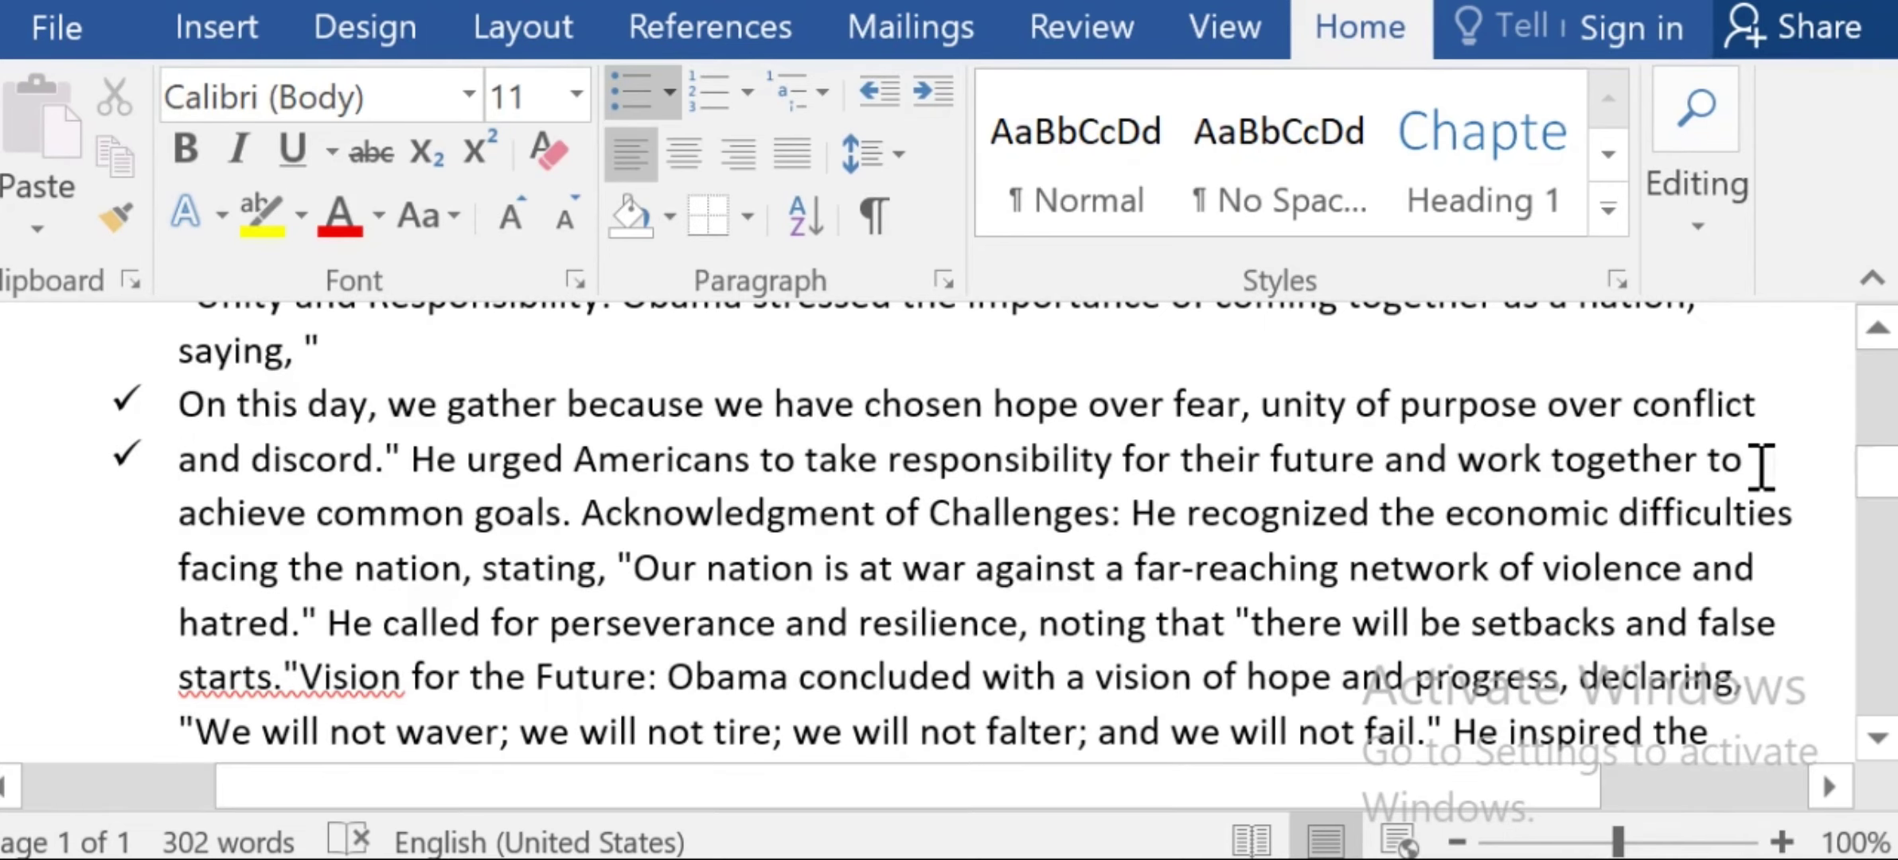
pyautogui.press('Return')
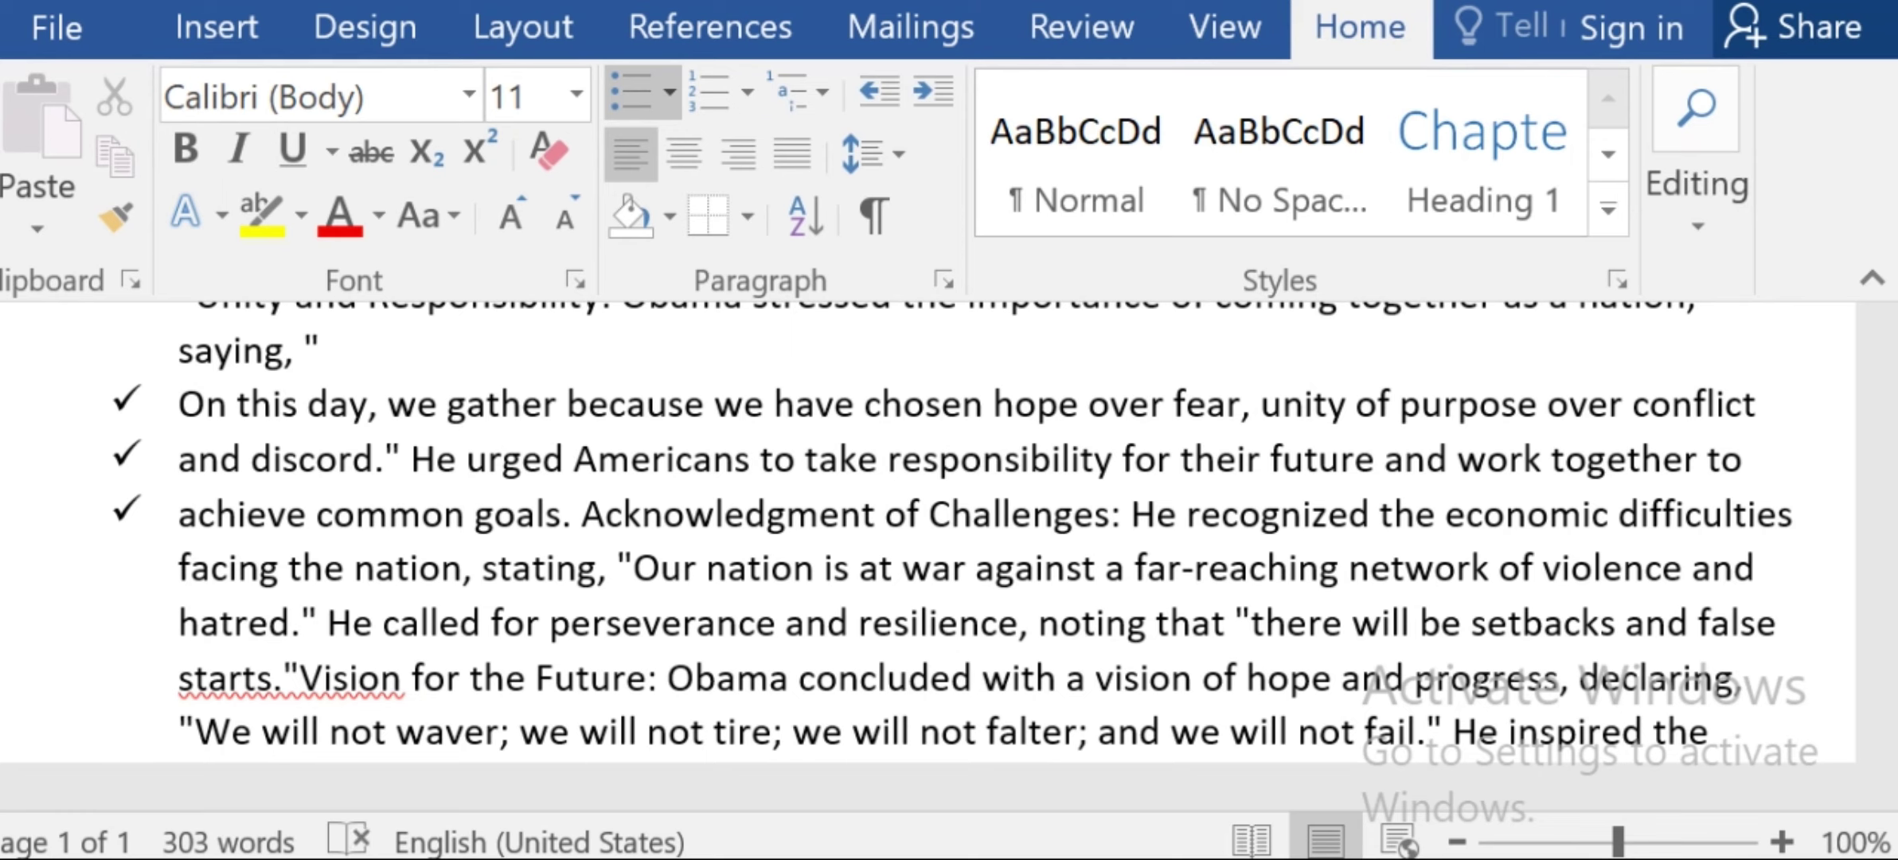
pyautogui.click(1134, 516)
pyautogui.press('Return')
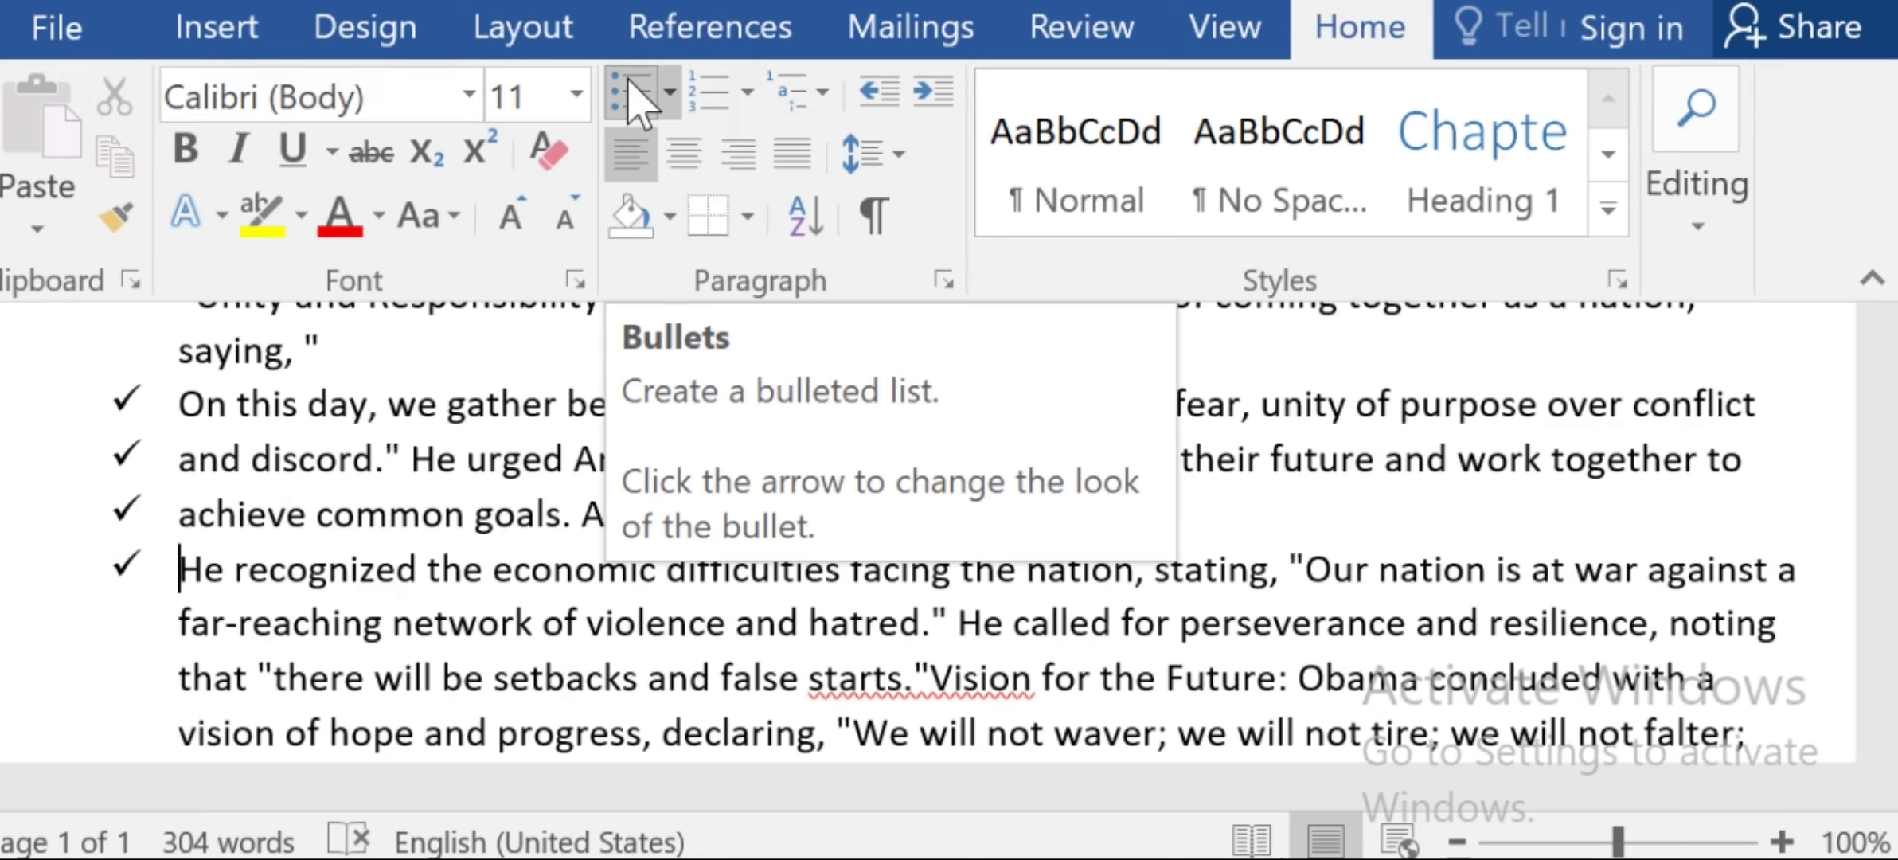
# Change the check-marked list to numbering in the 1. 2. 3. format.
pyautogui.click(746, 96)
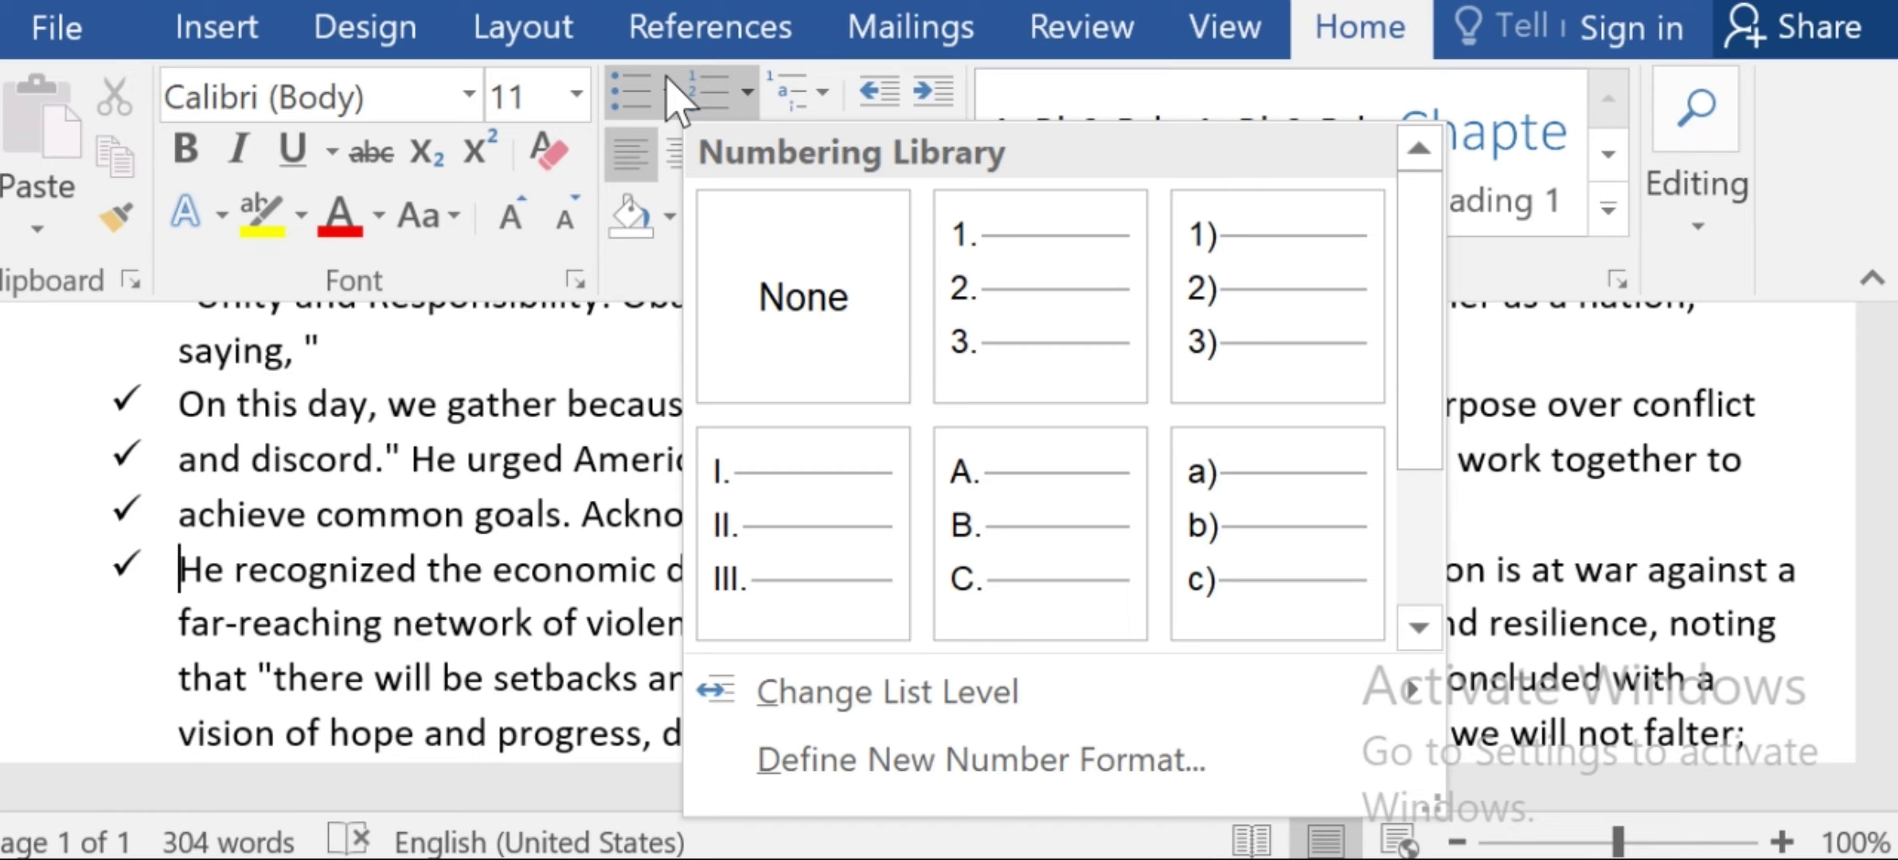
pyautogui.click(1009, 272)
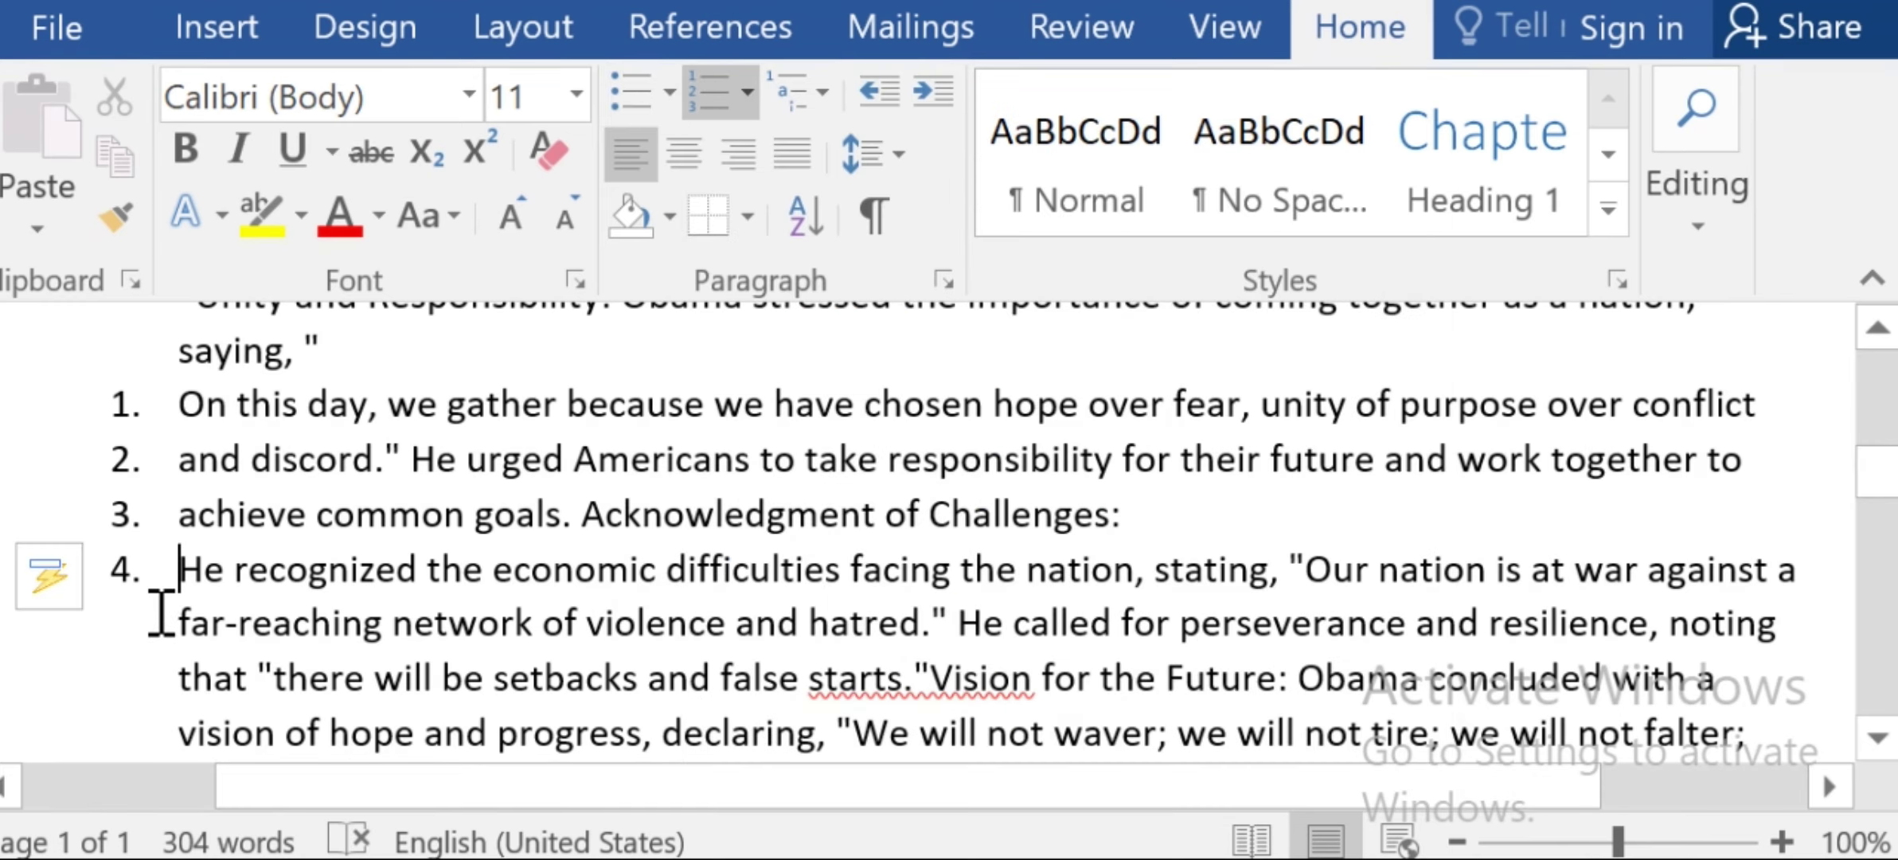
# Change the bulleted opening list, starting with "Barack Obama's Inauguration Speech", to numbering in the i. ii. iii. format.
pyautogui.scroll(5, 1877, 478)
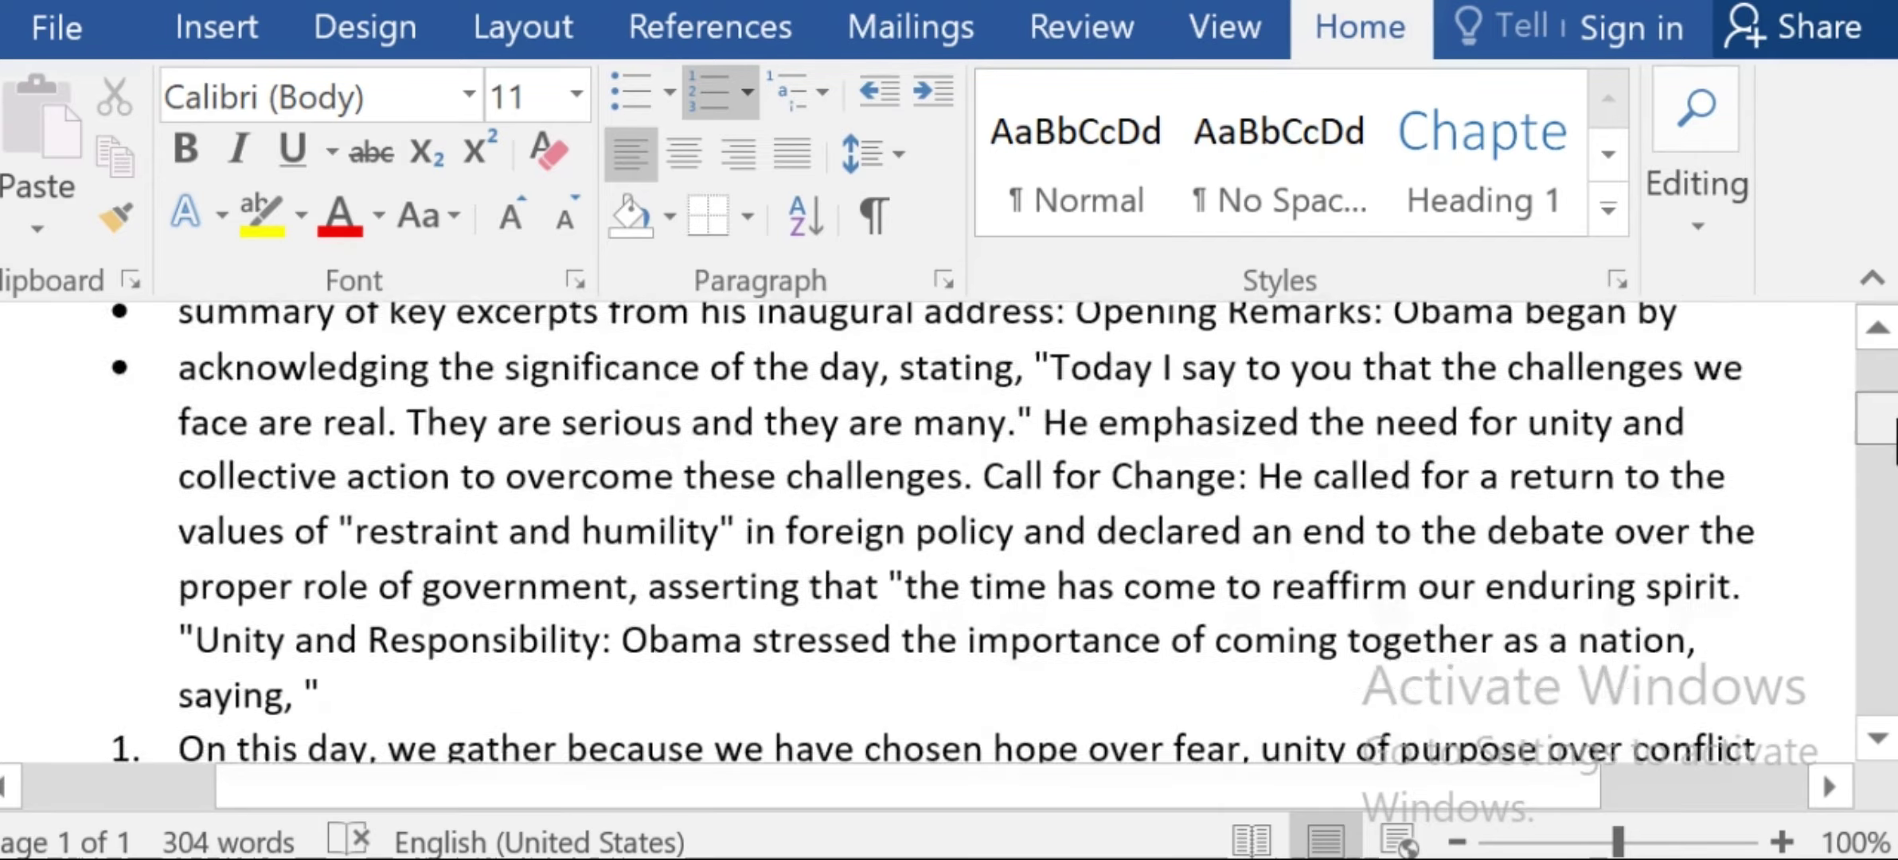
pyautogui.scroll(-1, 928, 557)
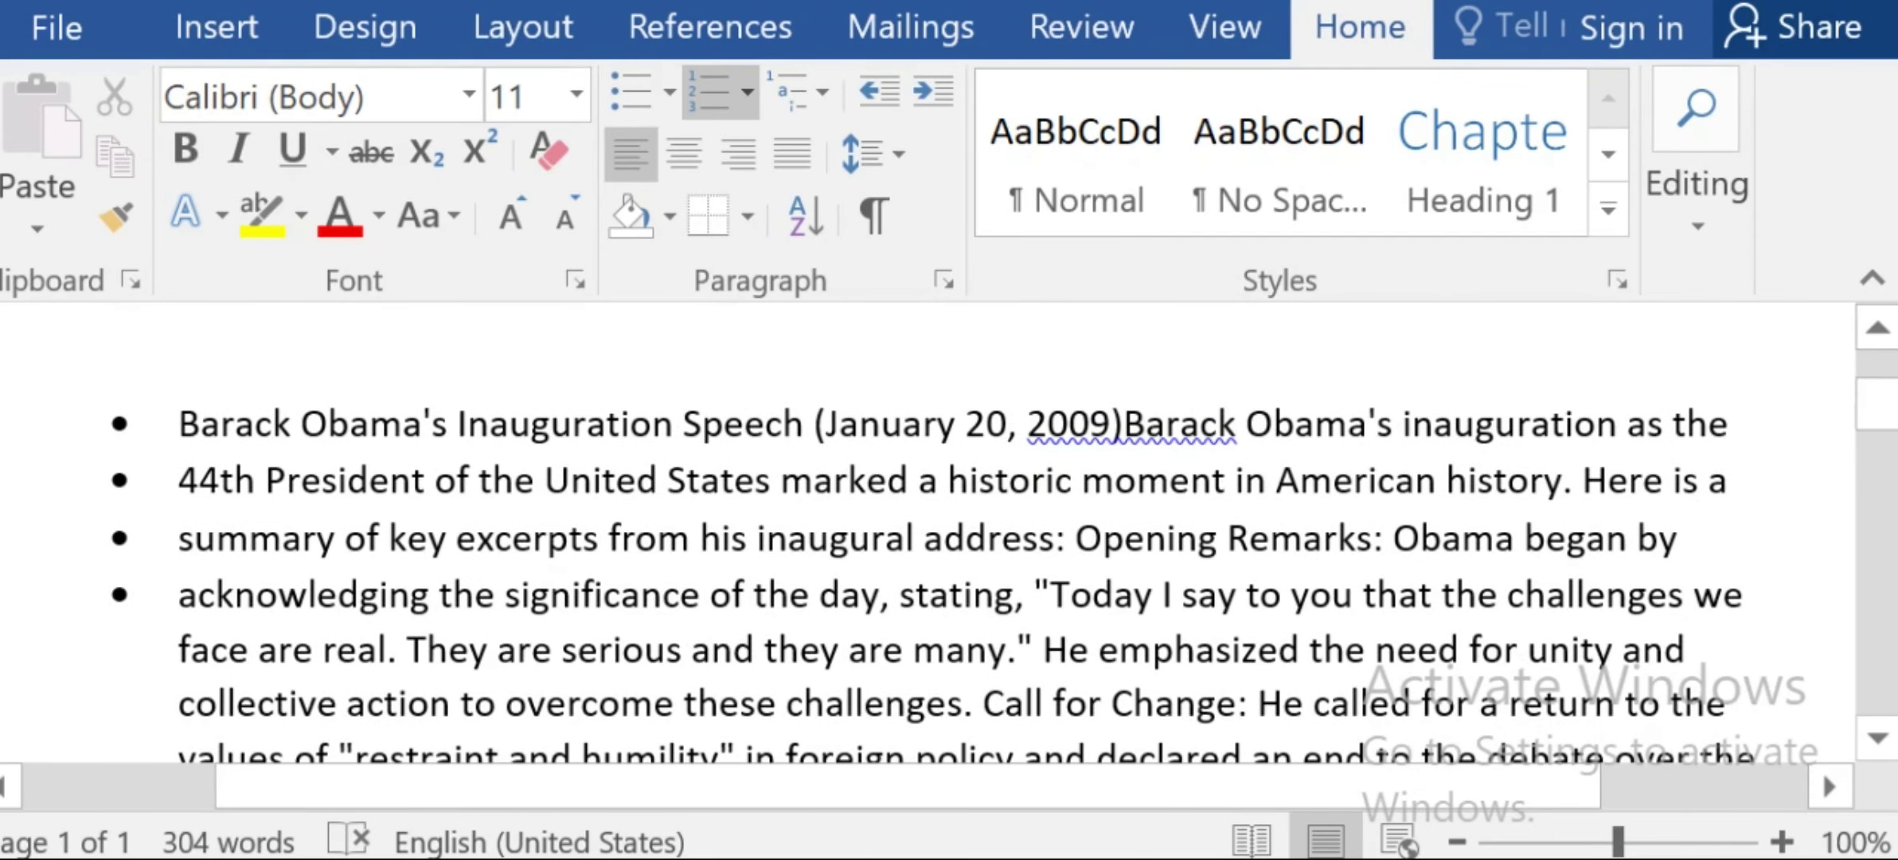
pyautogui.click(182, 422)
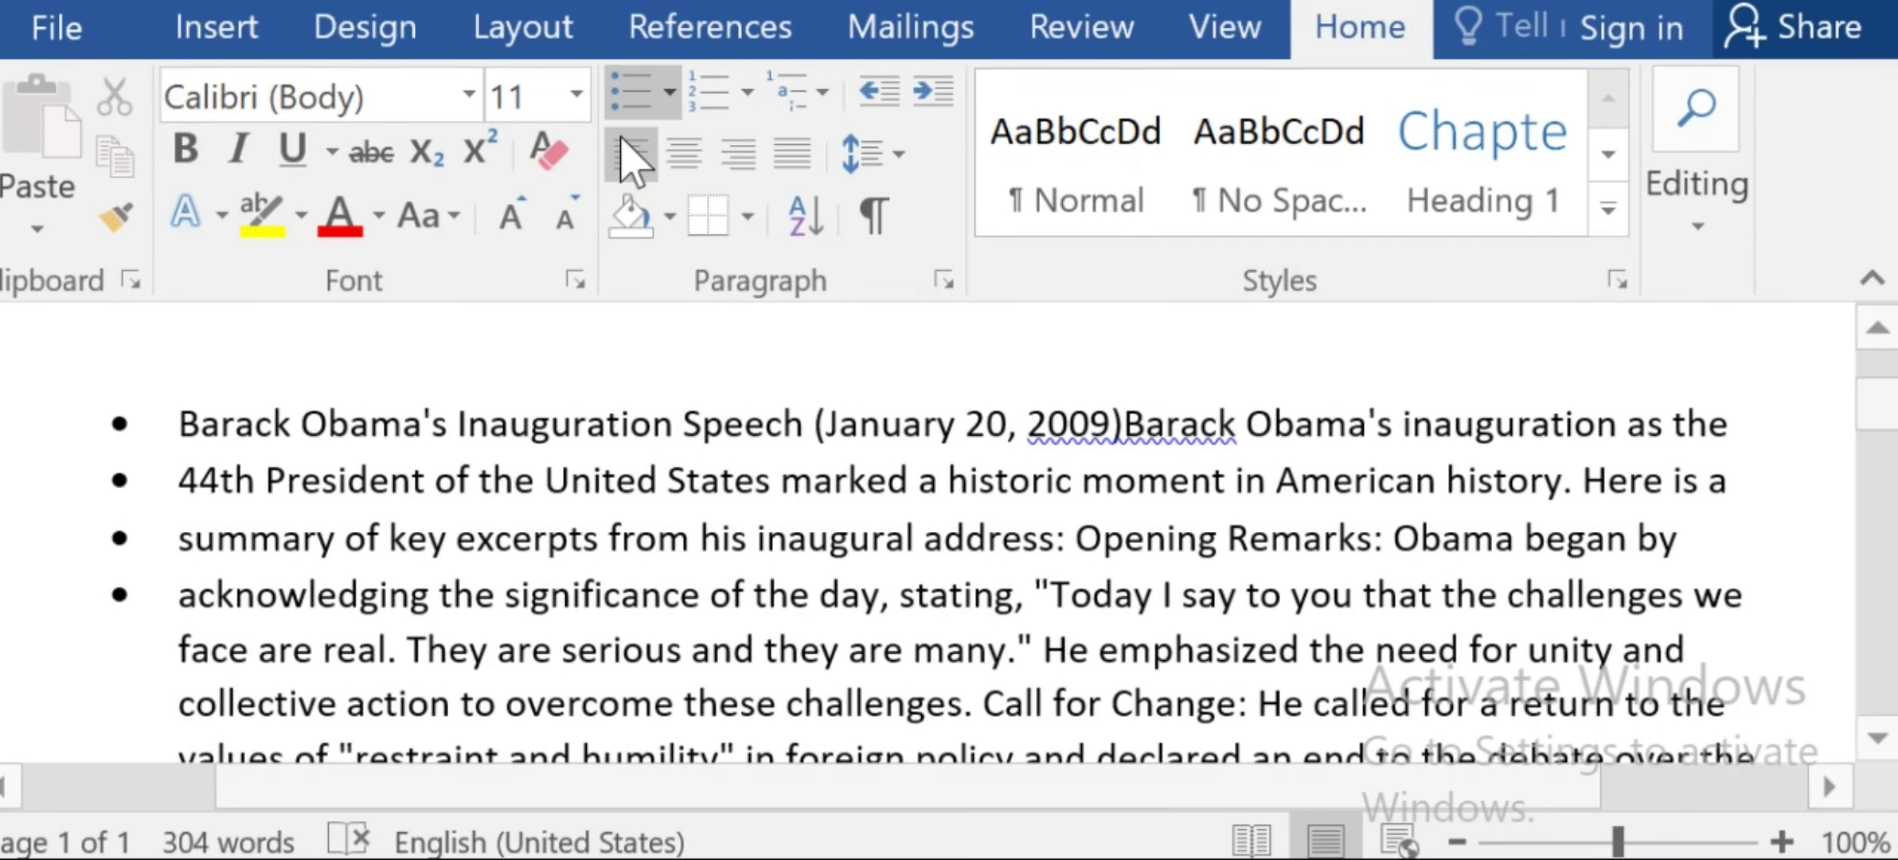
pyautogui.click(749, 93)
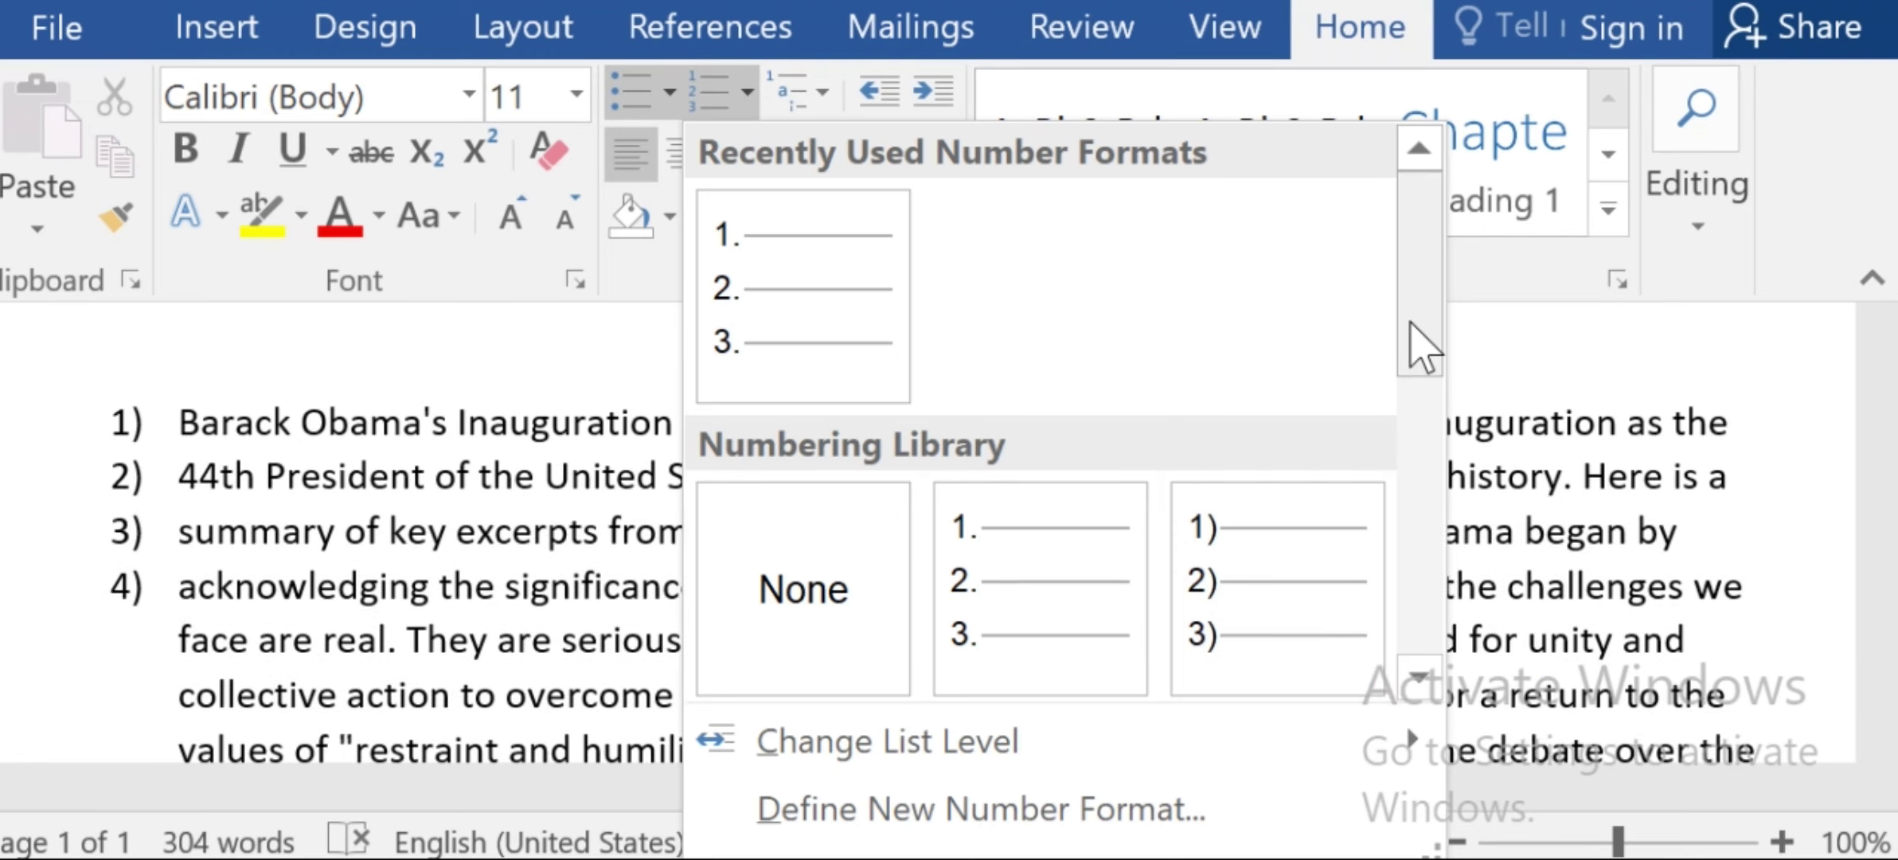
pyautogui.moveTo(1410, 325); pyautogui.dragTo(1444, 492)
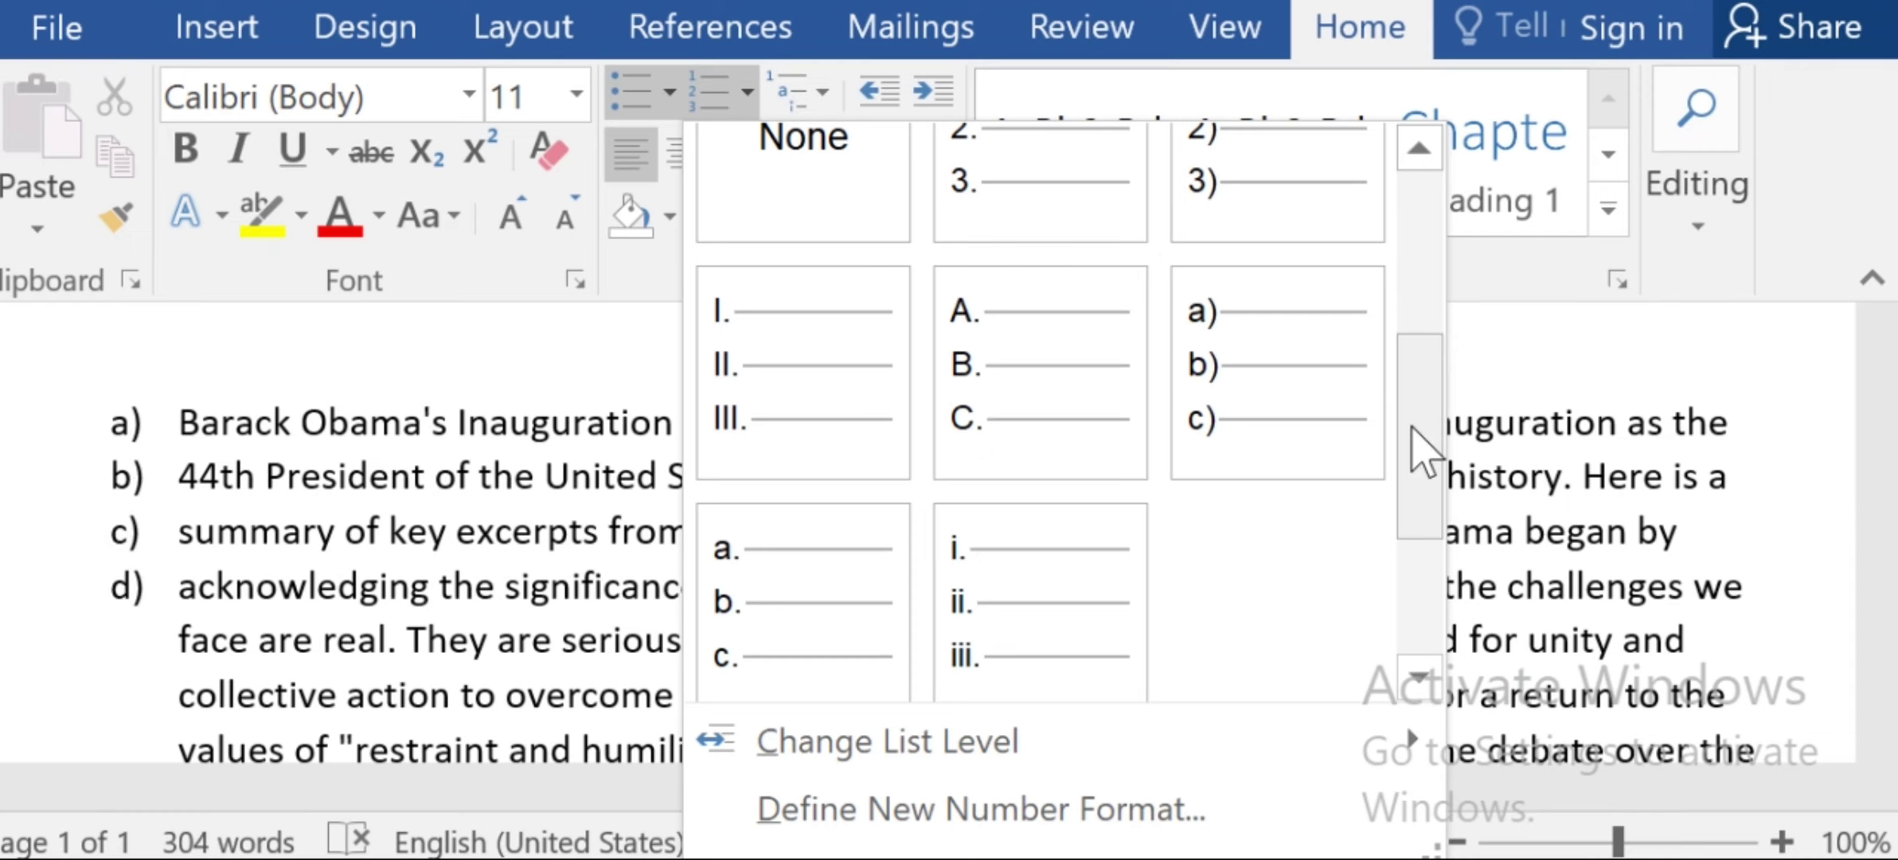
pyautogui.moveTo(1415, 450); pyautogui.dragTo(1429, 550)
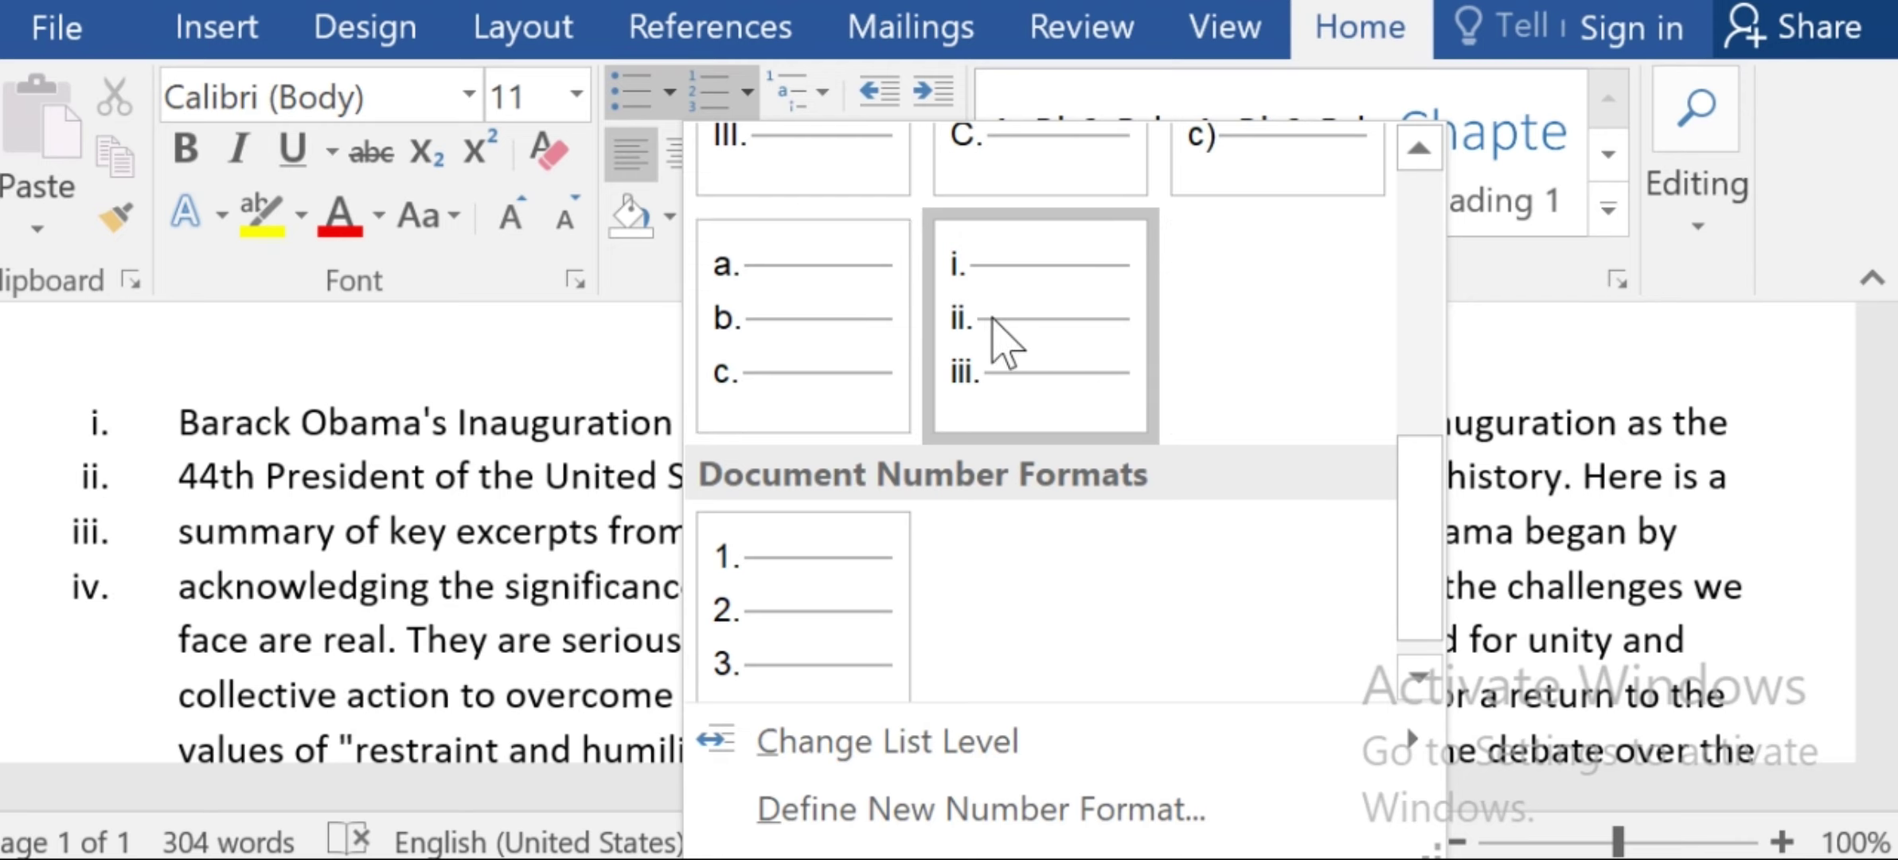
pyautogui.click(1008, 340)
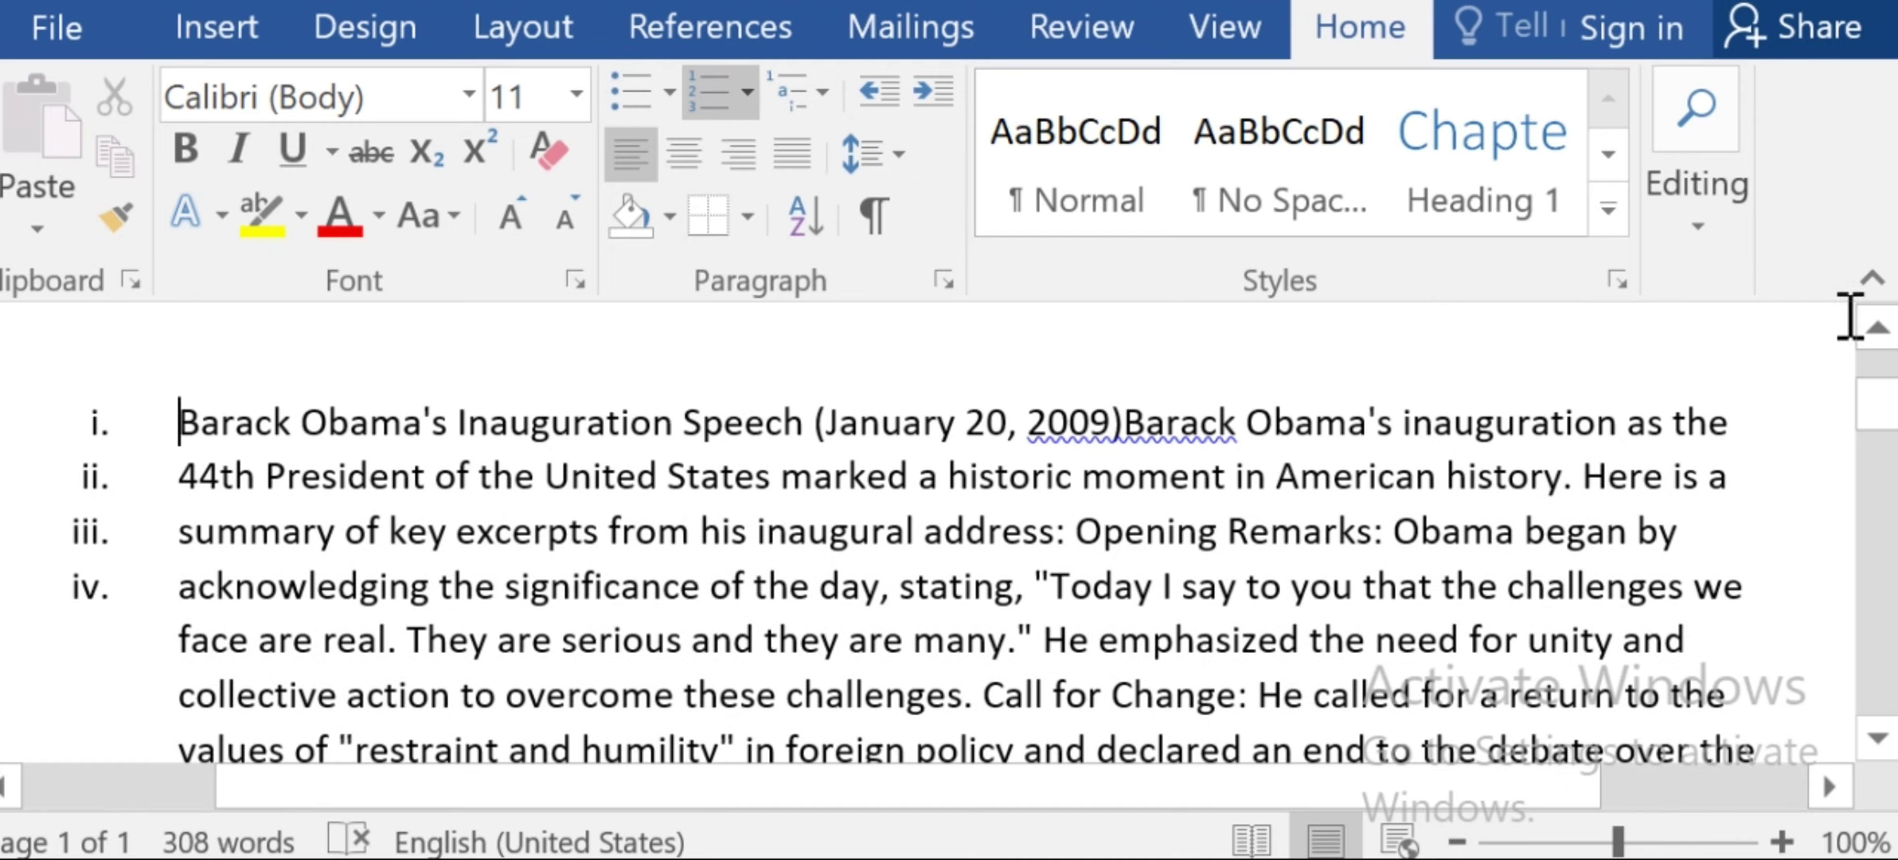
# Insert three paragraph breaks in item iv after "He emphasized the need for unity and".
pyautogui.scroll(2, 929, 549)
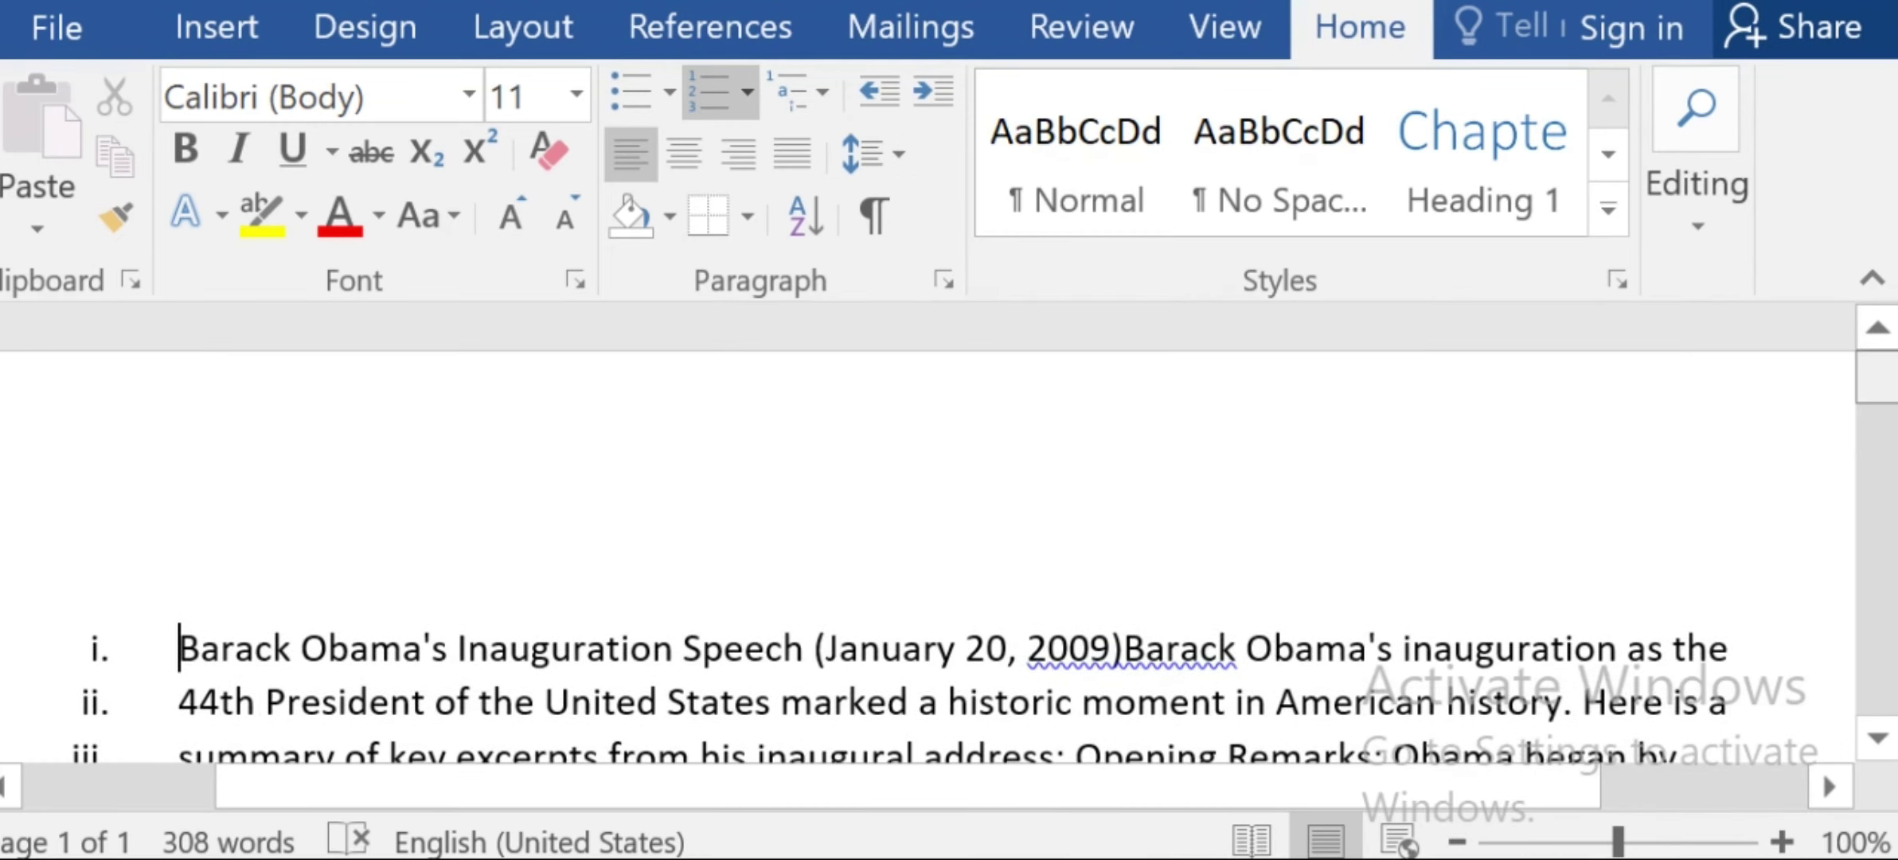
pyautogui.scroll(-3, 928, 549)
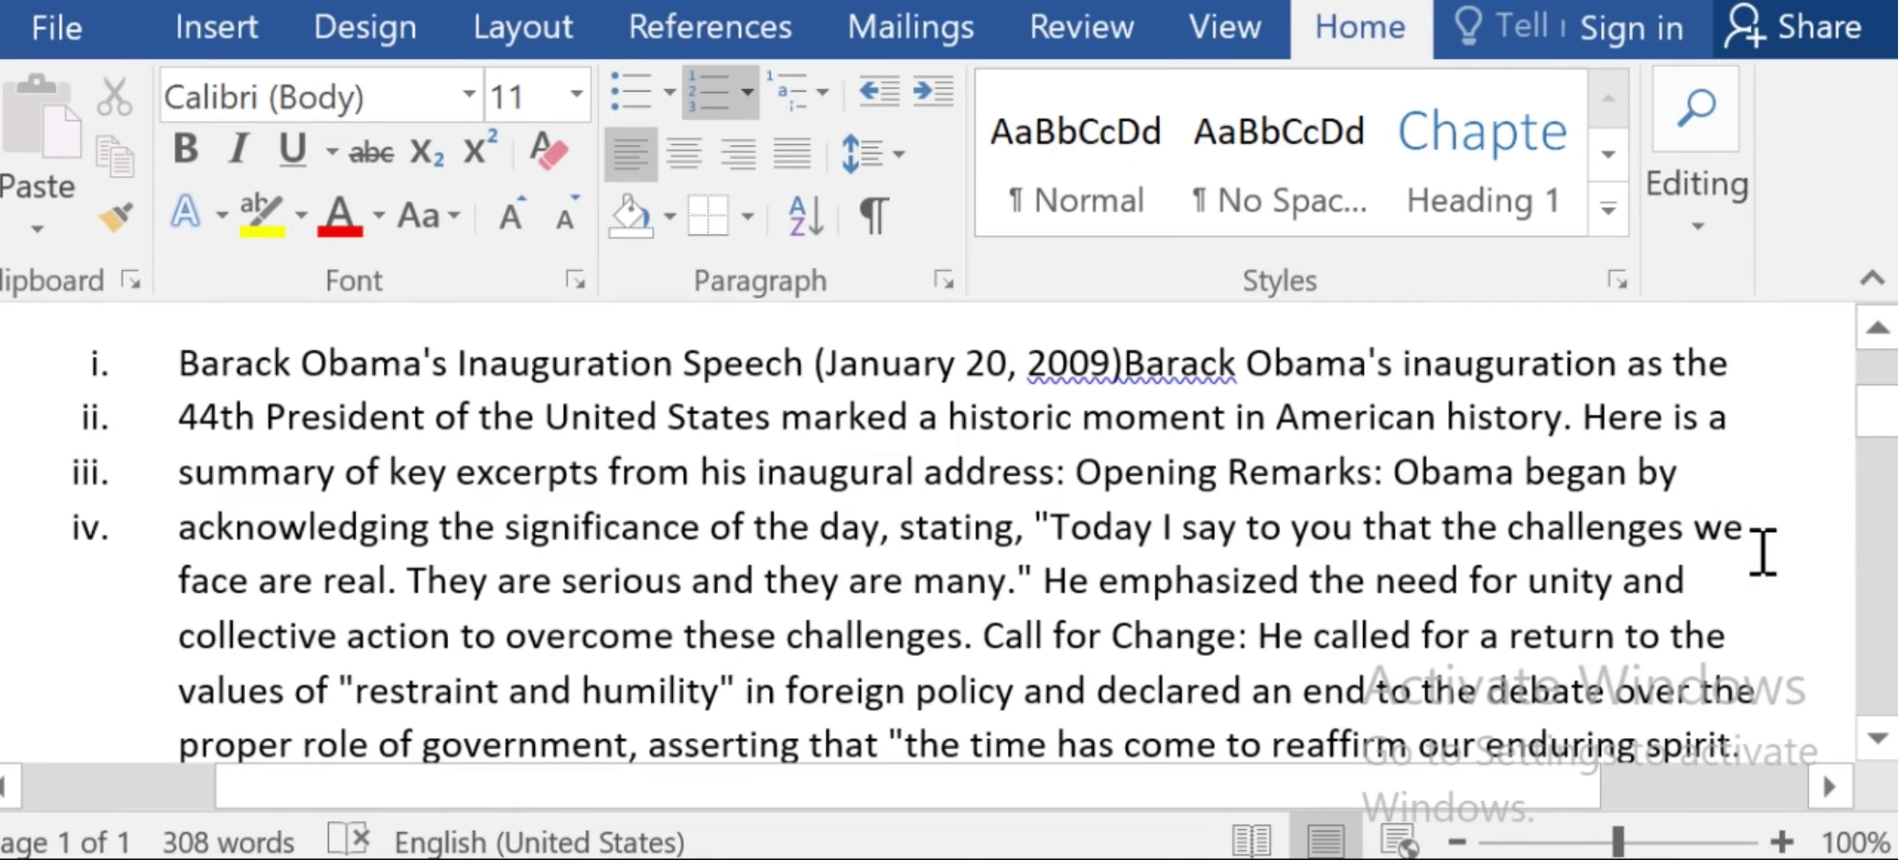
pyautogui.click(1719, 575)
pyautogui.press('Return')
pyautogui.press('Return')
pyautogui.press('Return')
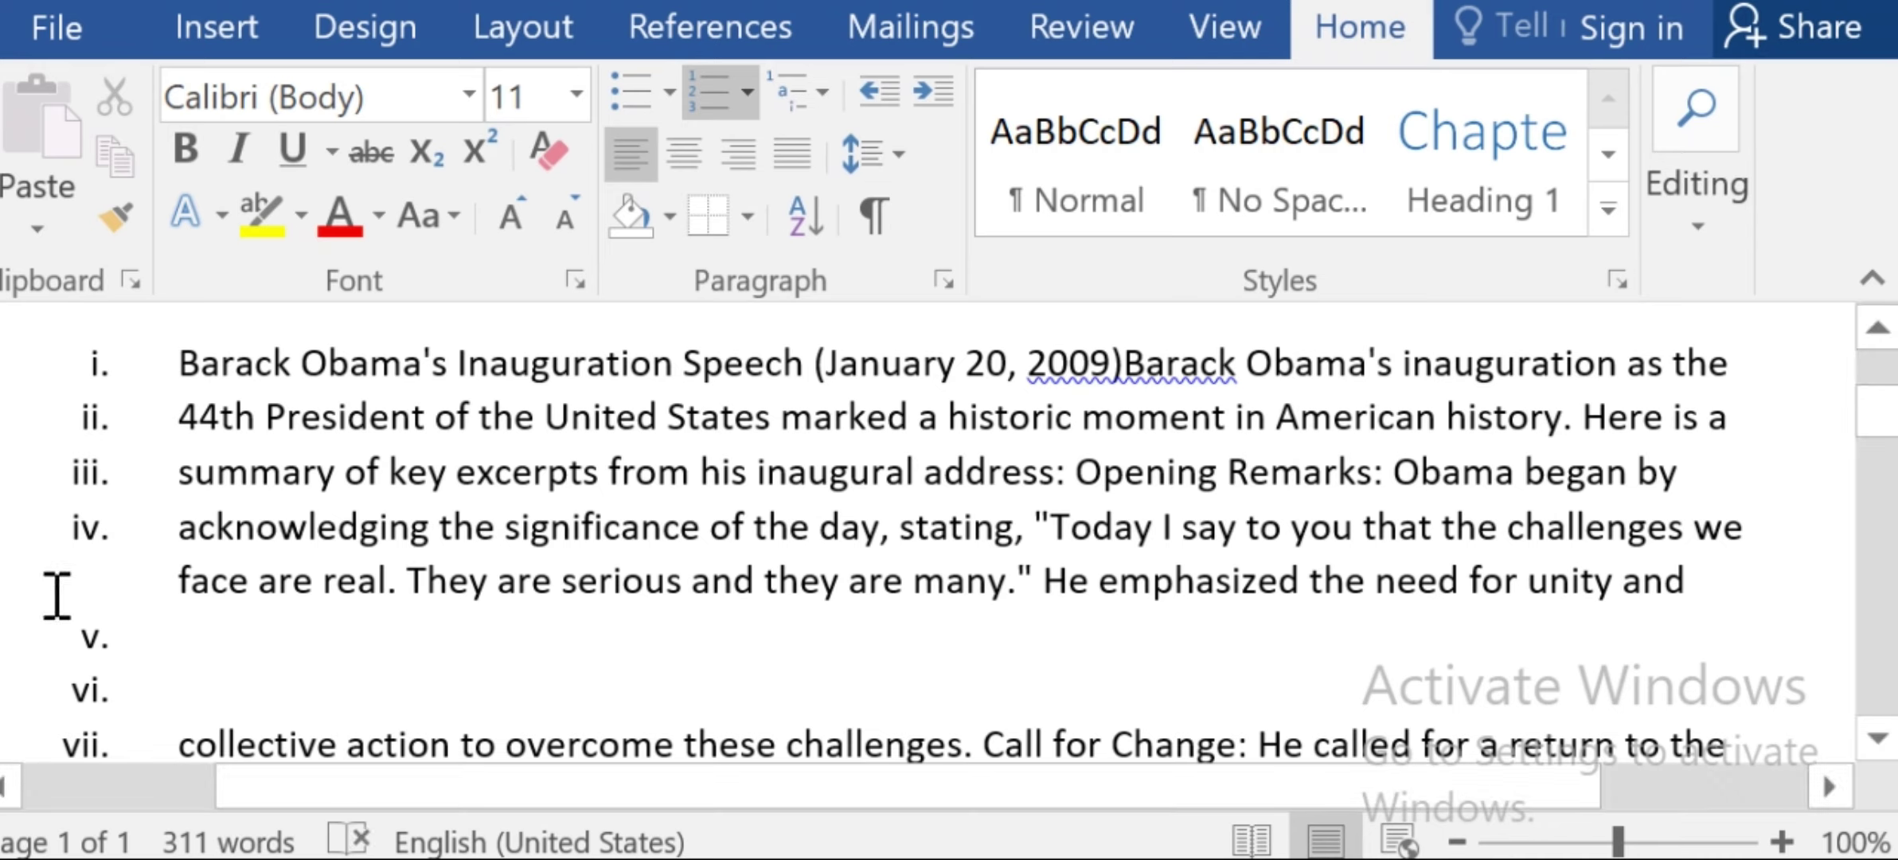
# Remove the numbering from the paragraph starting "collective action" and from the two blank items above it.
pyautogui.press('BackSpace')
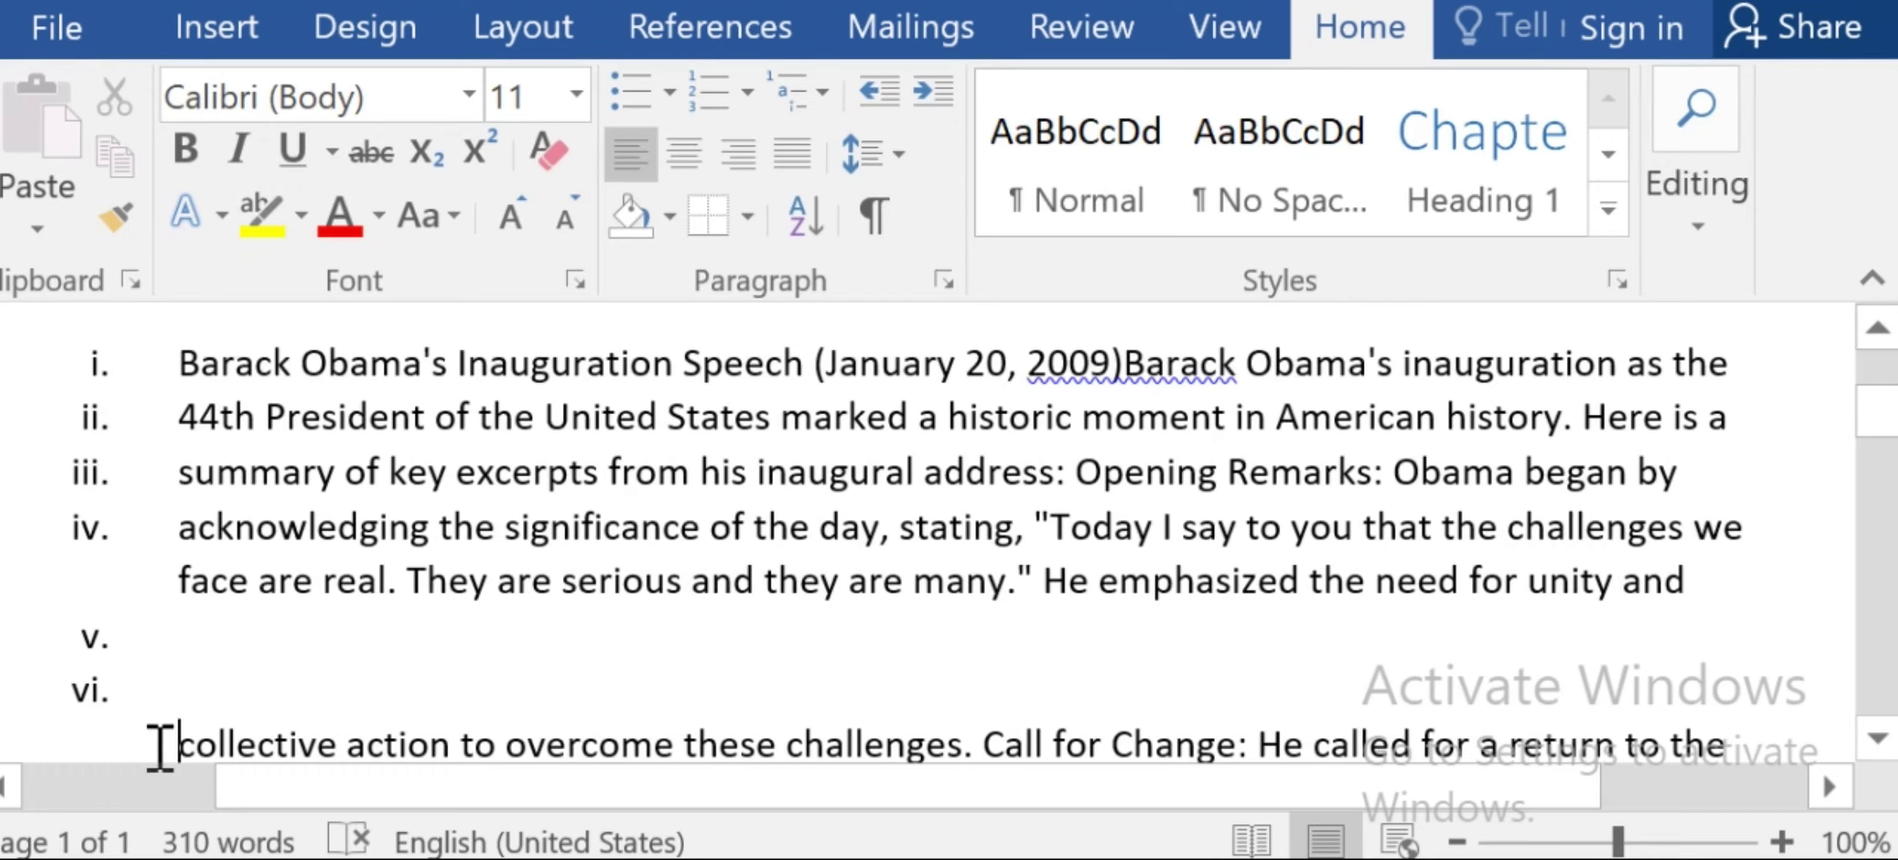
pyautogui.click(748, 91)
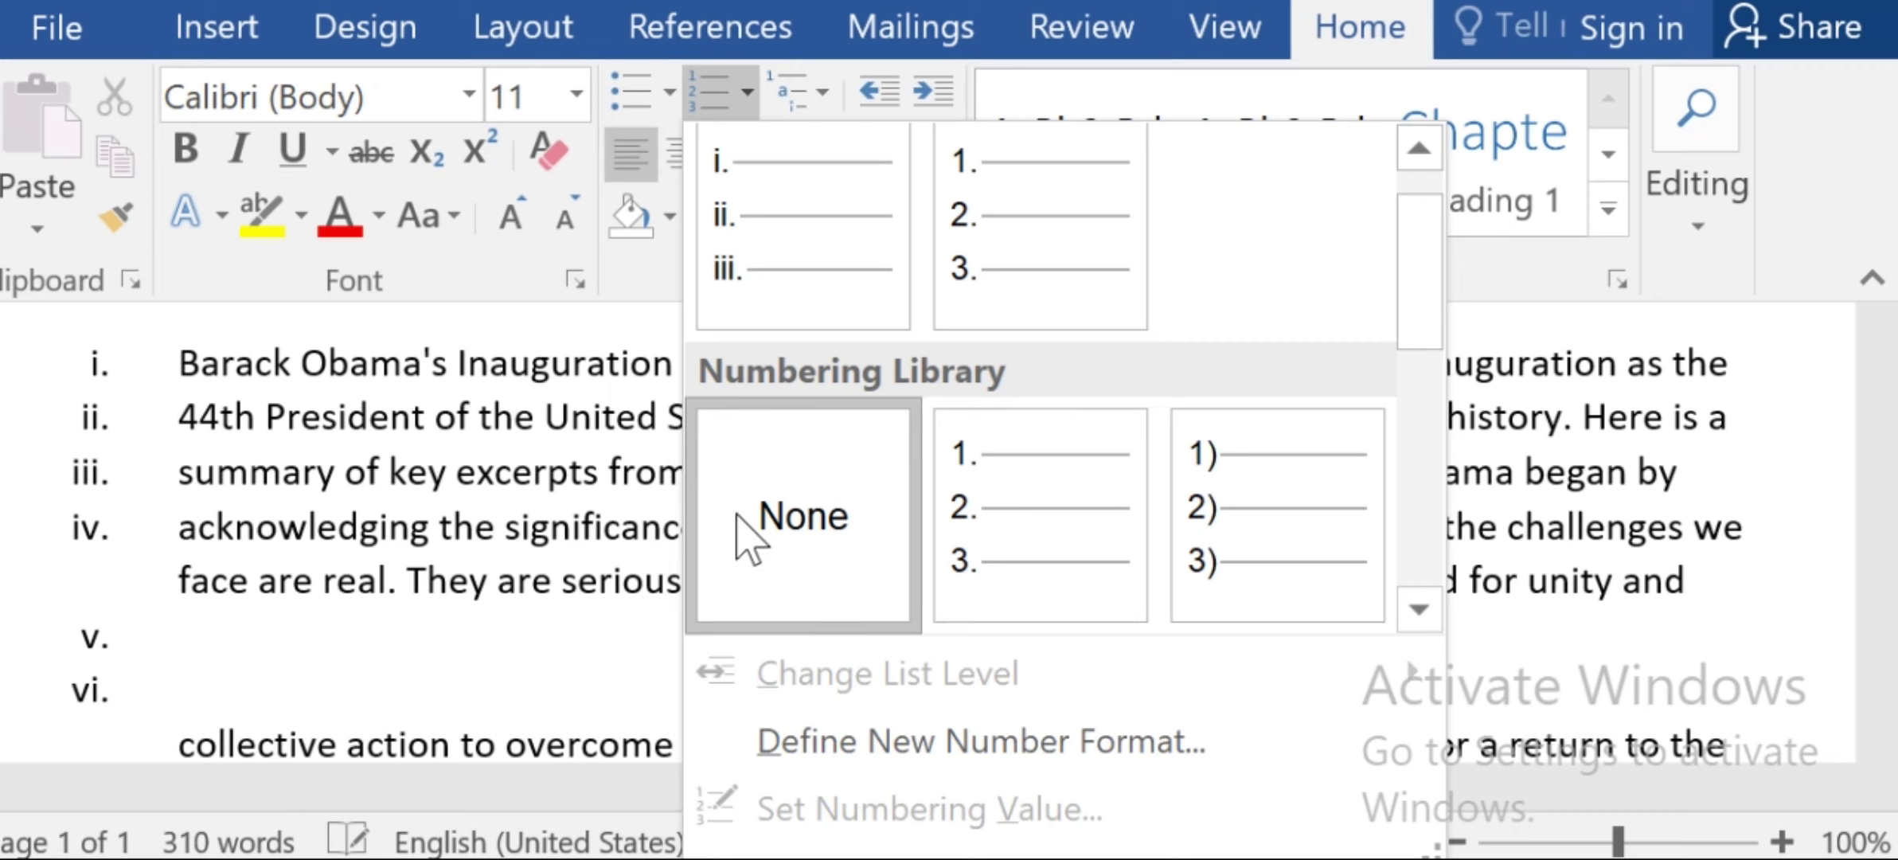
pyautogui.click(764, 525)
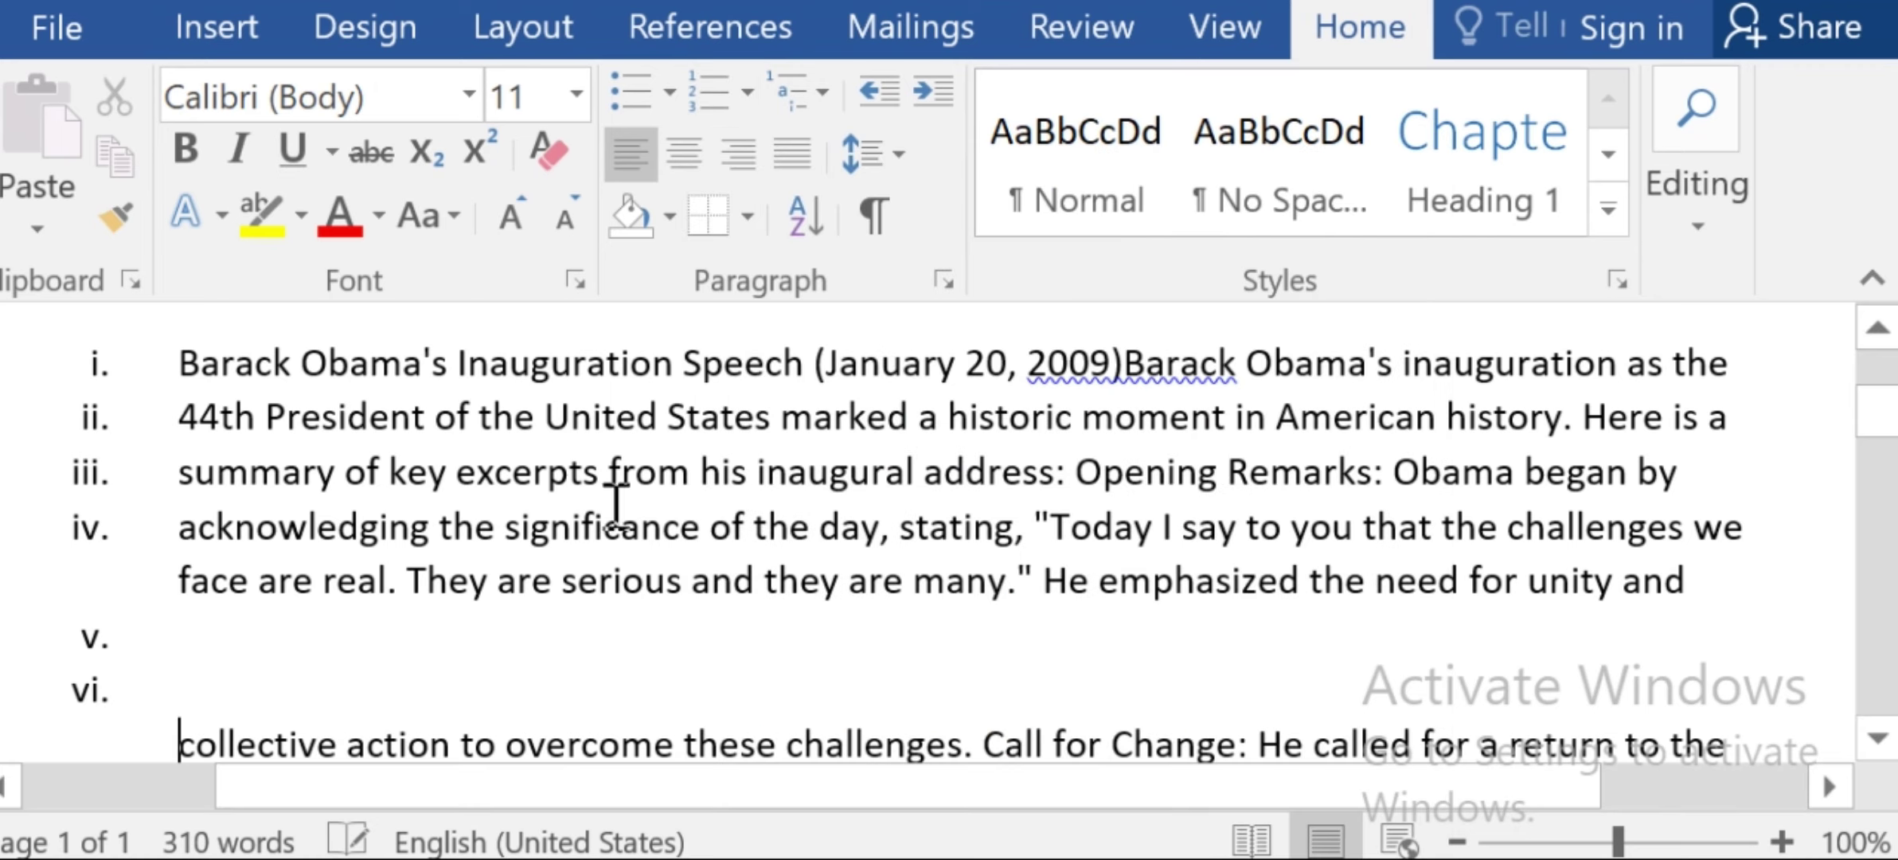
pyautogui.click(122, 677)
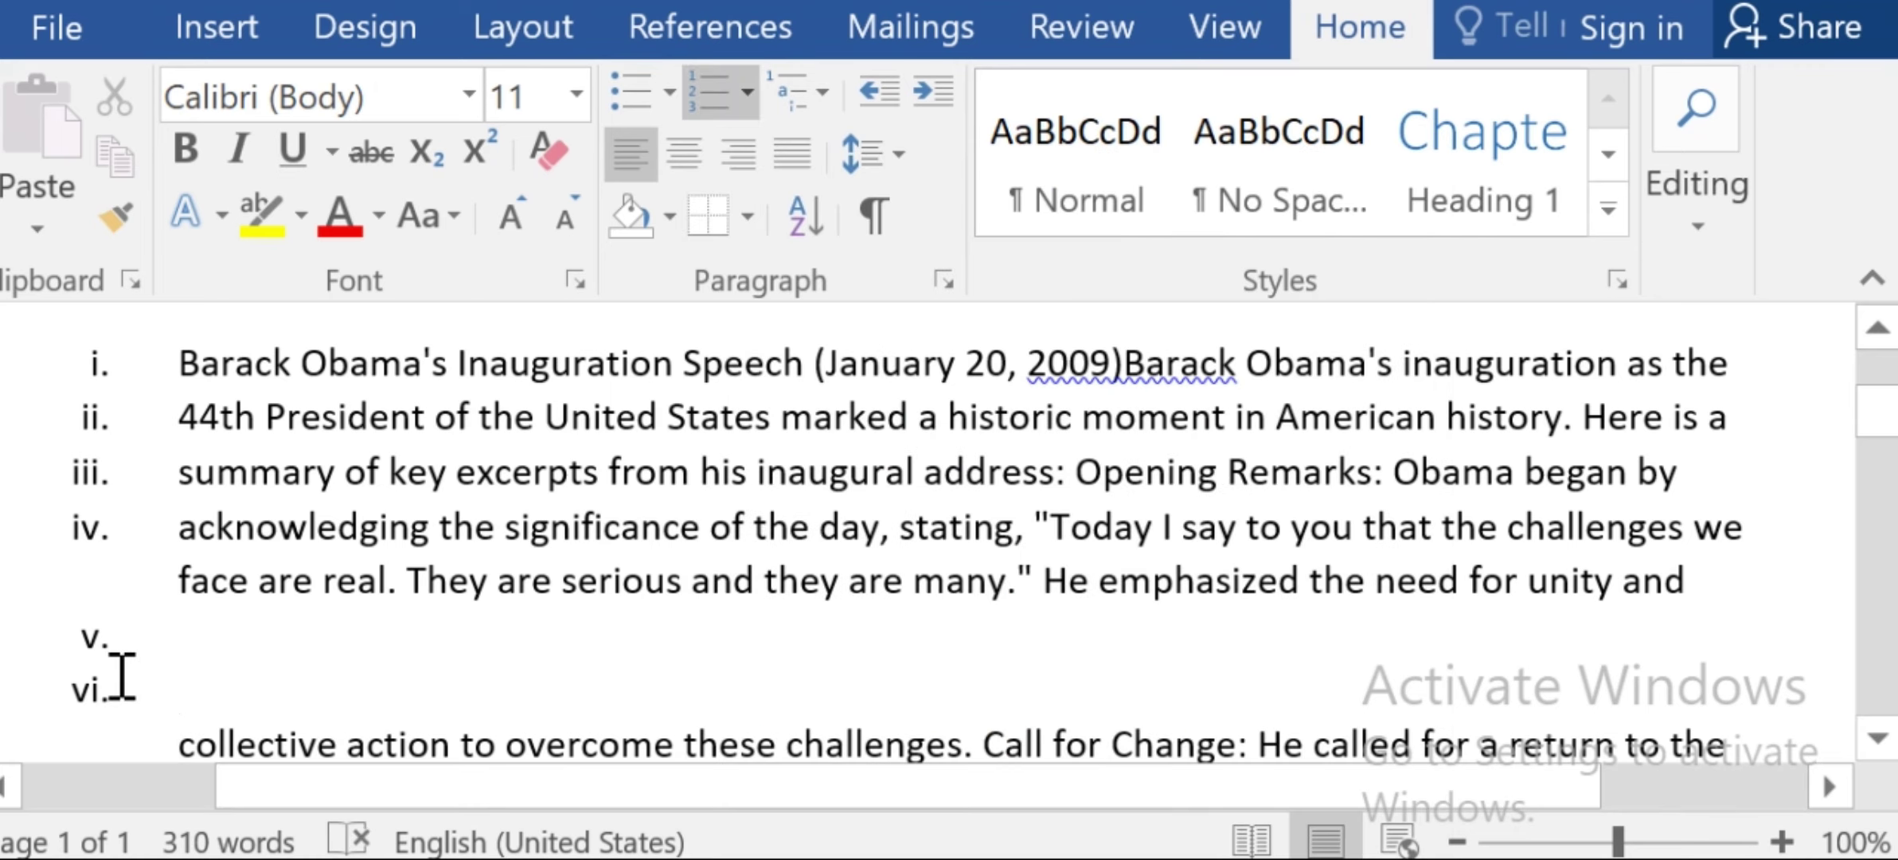
pyautogui.press('BackSpace')
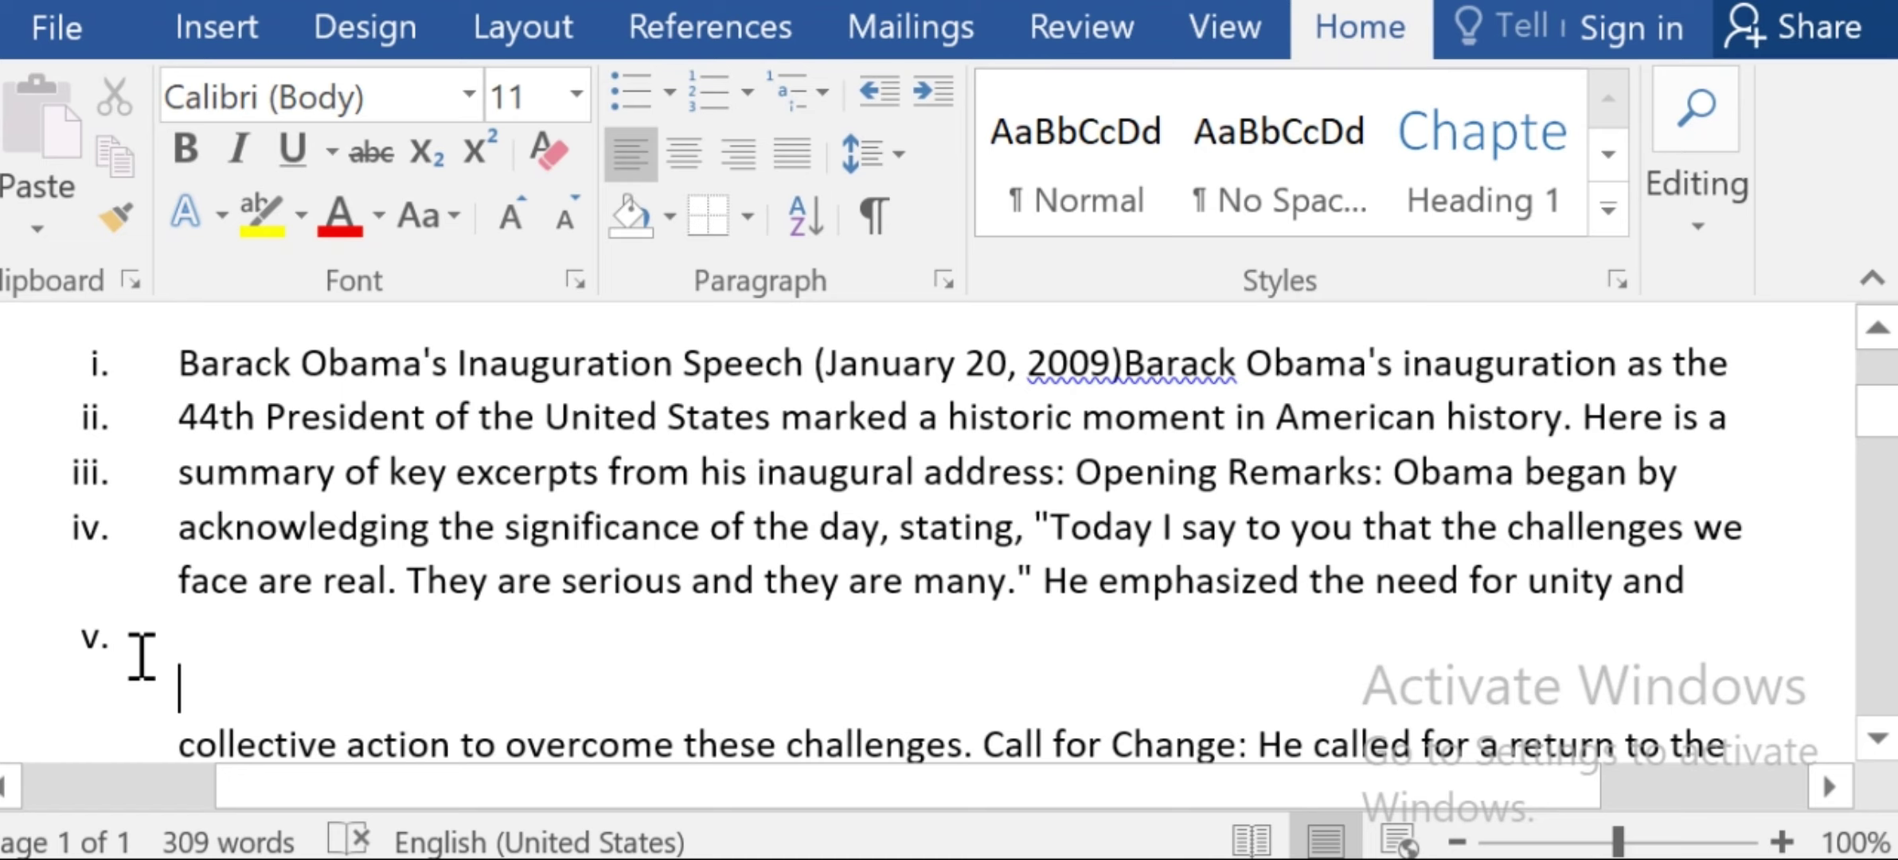
pyautogui.press('BackSpace')
pyautogui.press('BackSpace')
# Try a bullet on the paragraph starting "collective action", and clear its list formatting with the None option.
pyautogui.click(1881, 734)
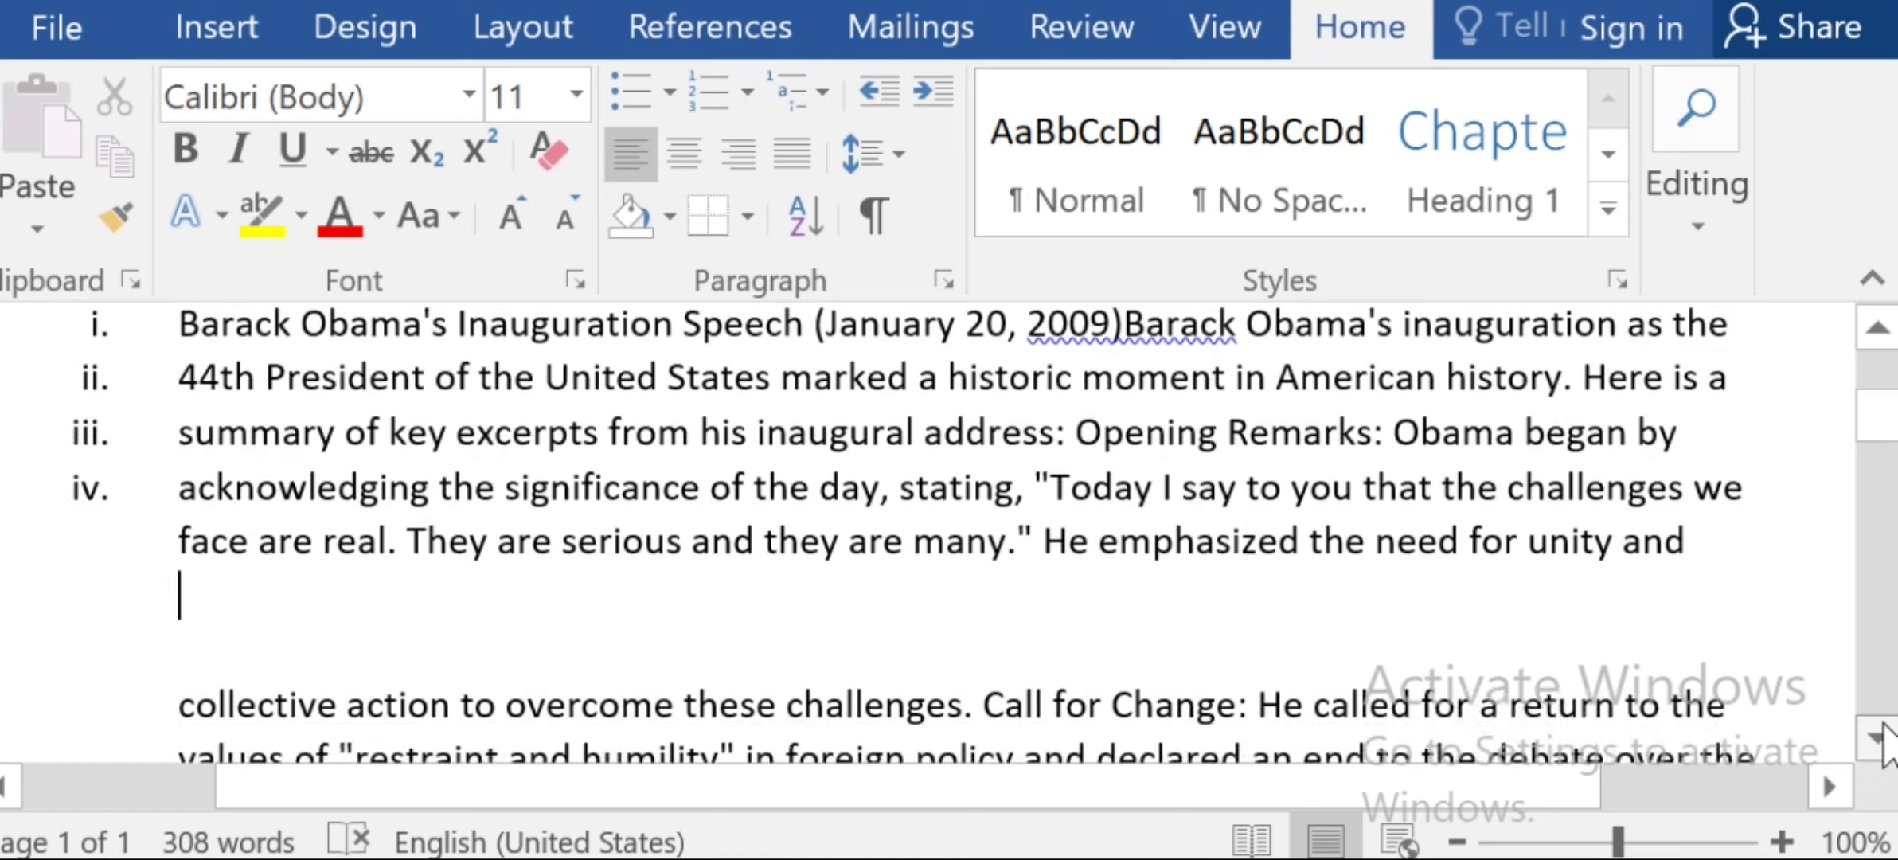
pyautogui.click(1881, 734)
pyautogui.click(1881, 734)
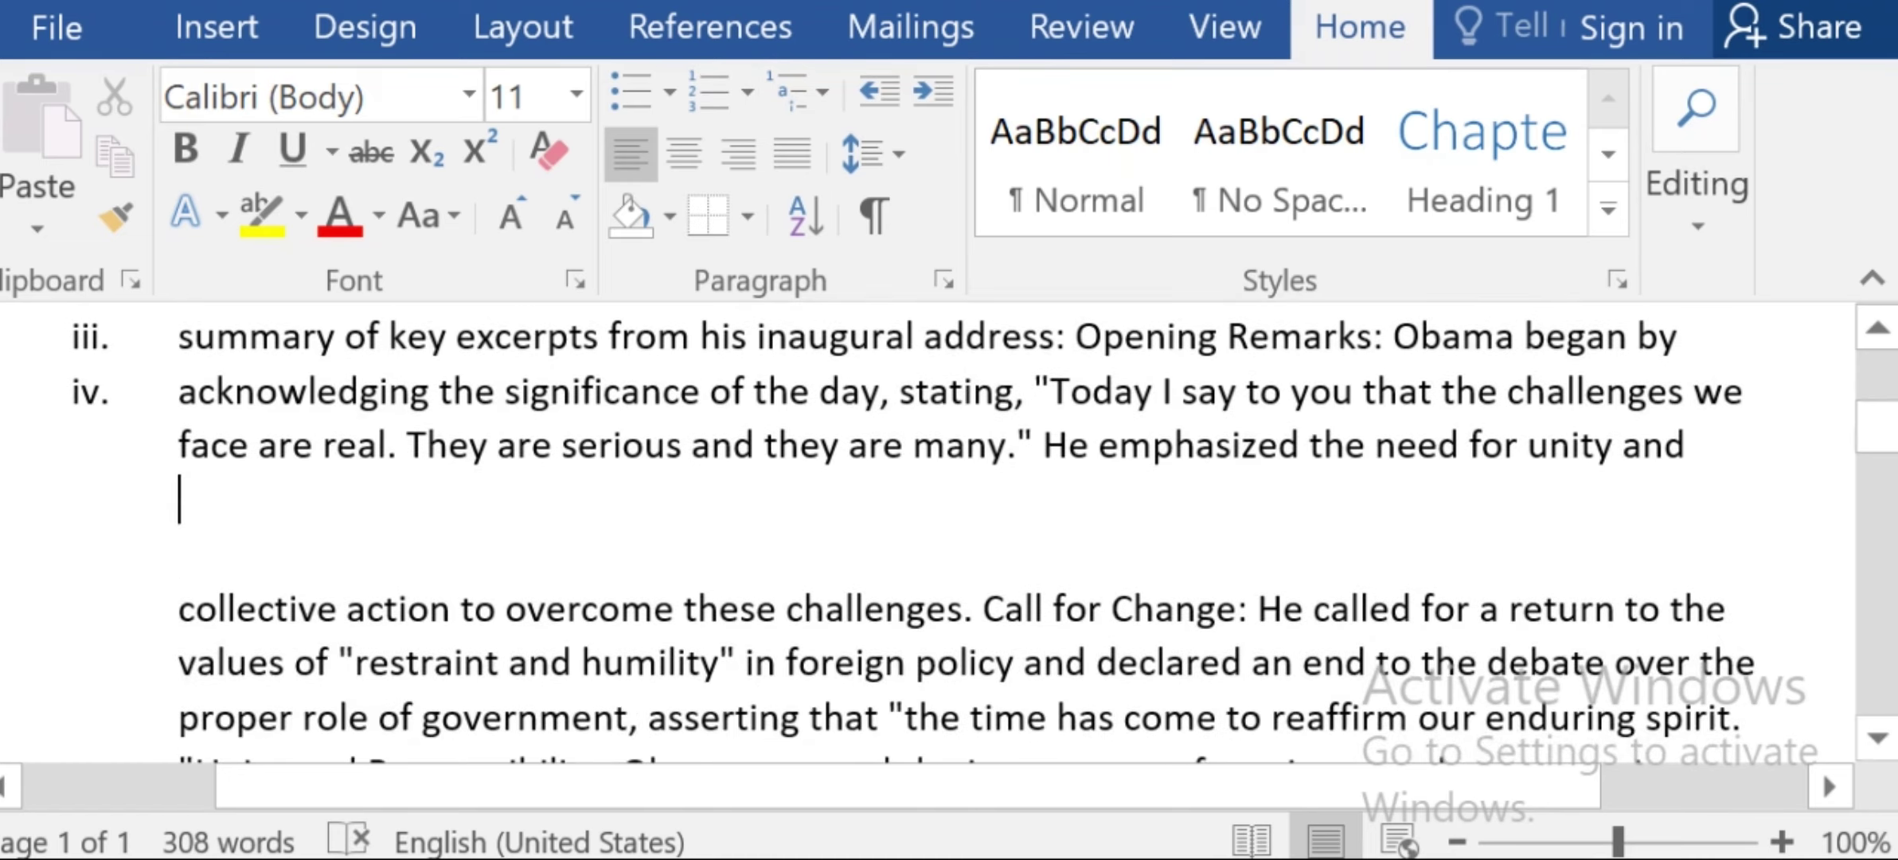
pyautogui.click(166, 596)
pyautogui.click(740, 97)
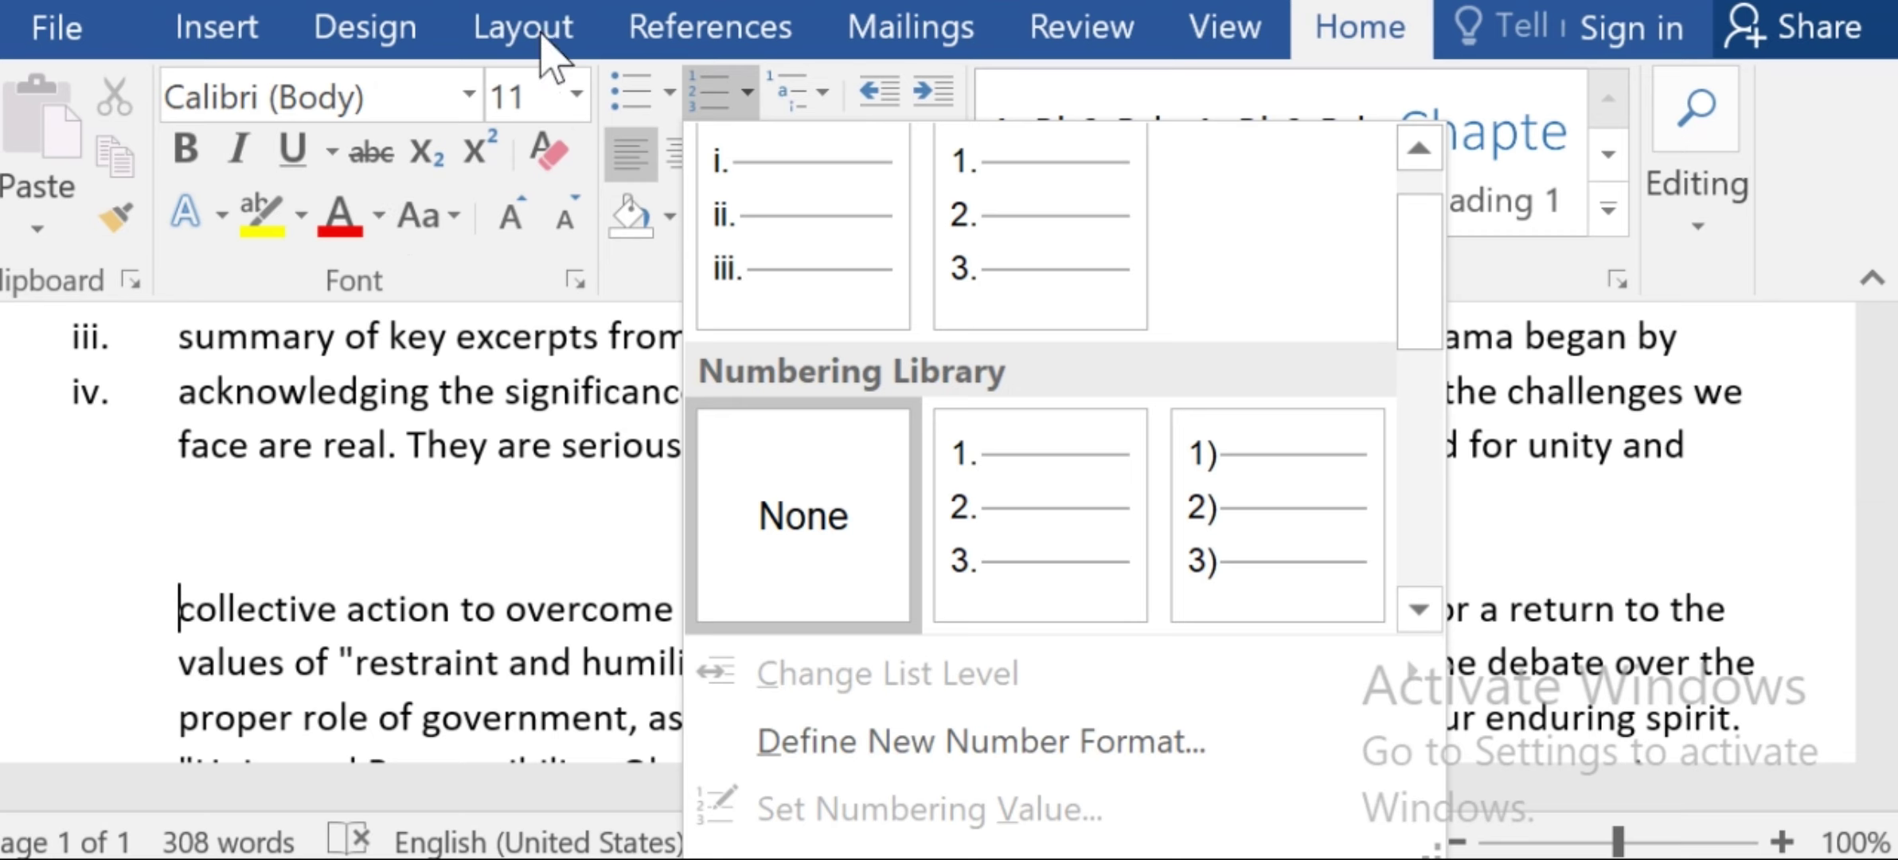
pyautogui.click(654, 89)
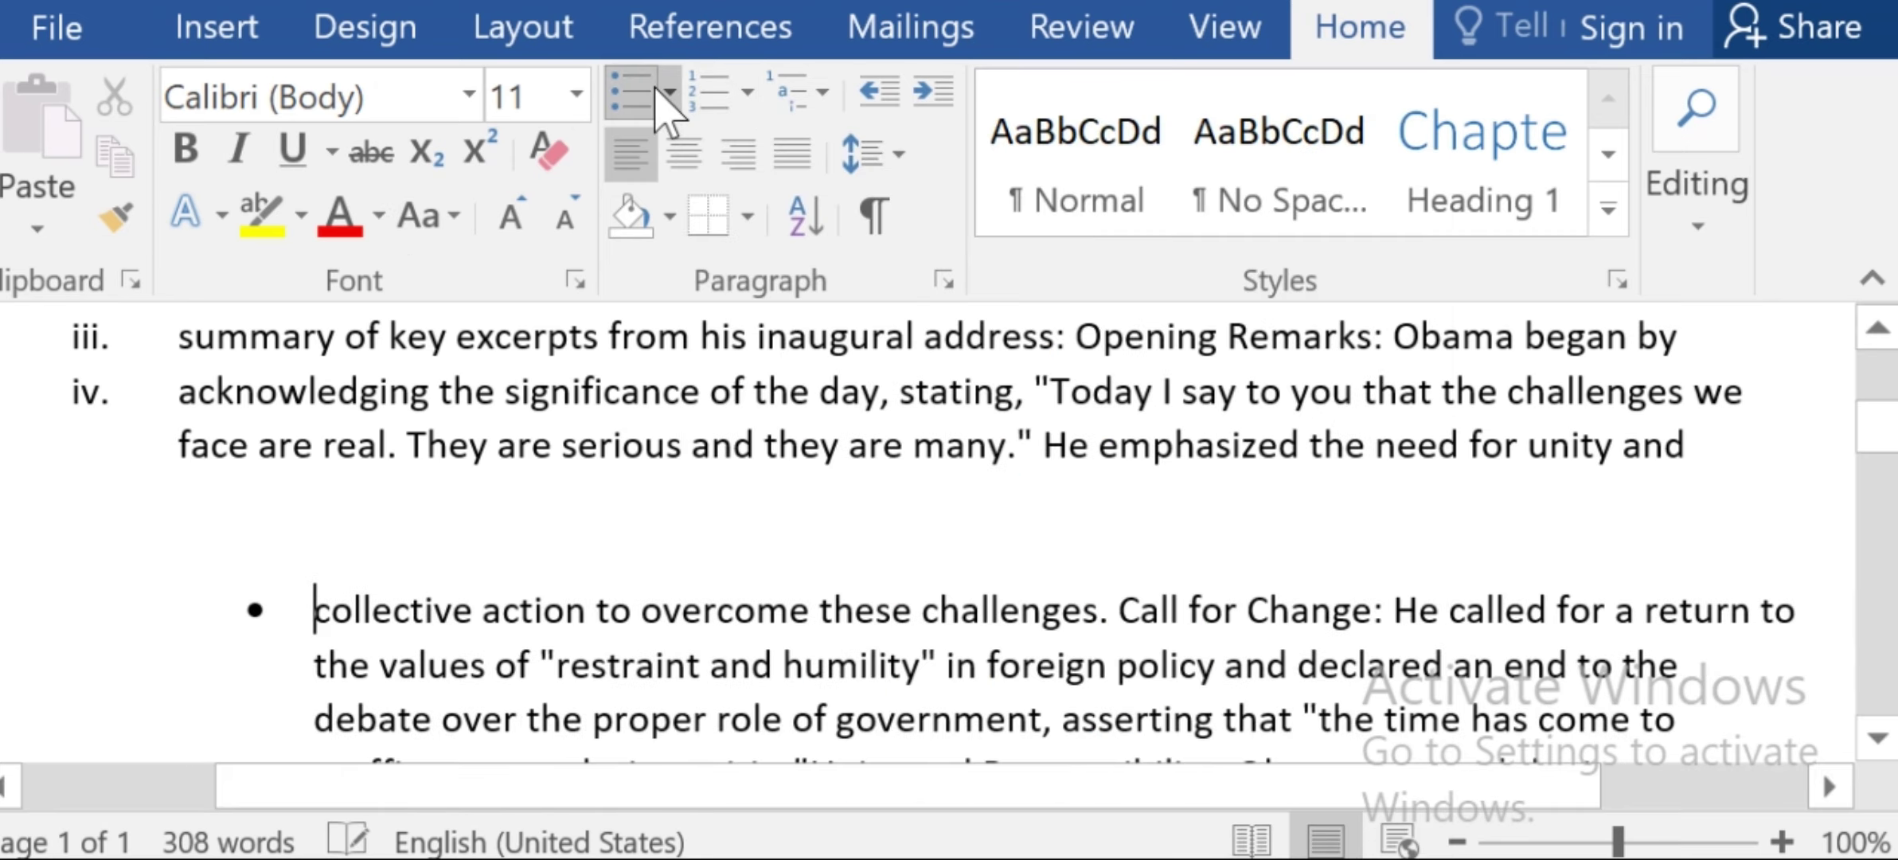
pyautogui.click(749, 93)
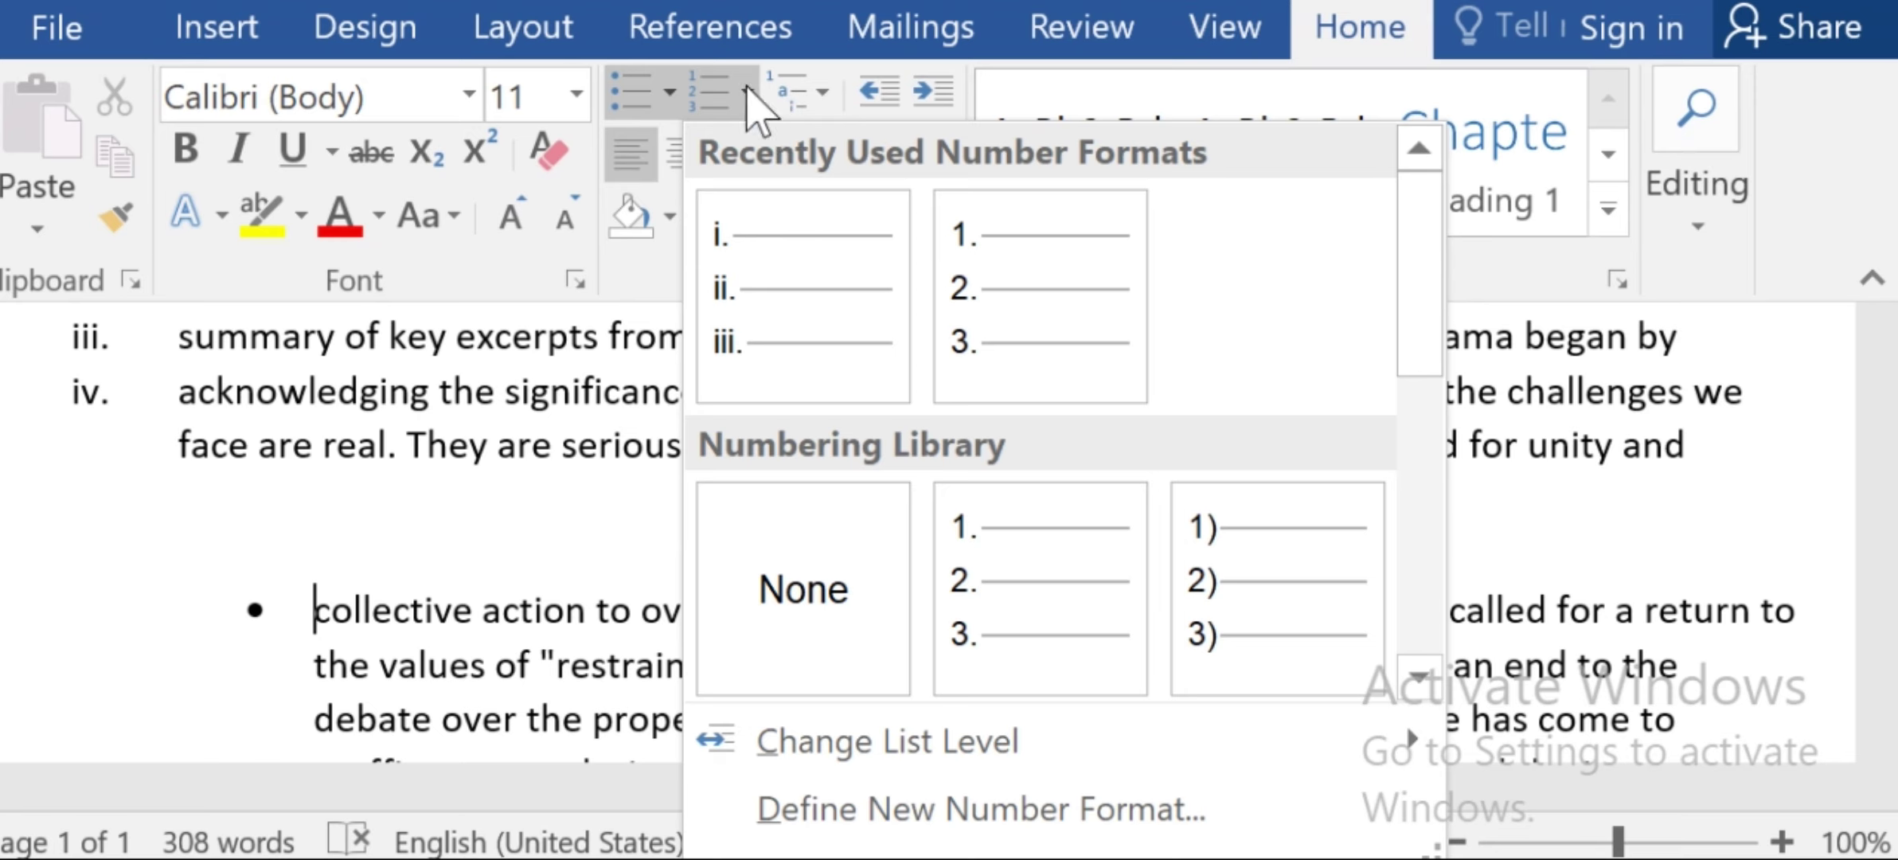
pyautogui.click(858, 593)
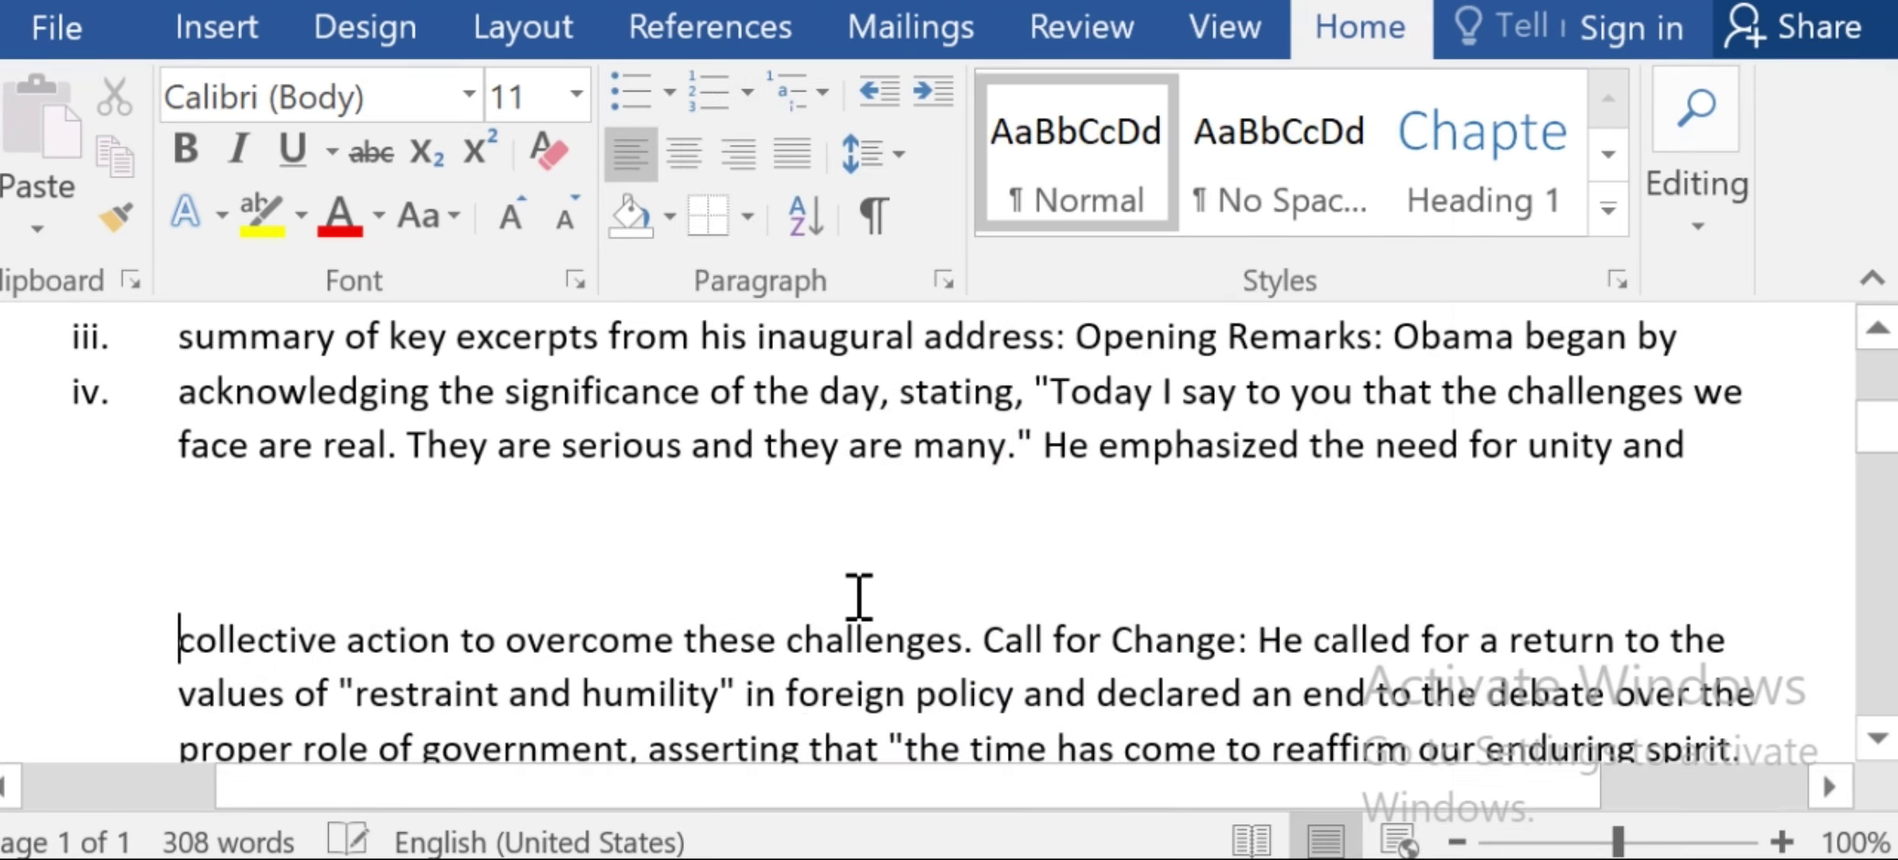
pyautogui.click(747, 89)
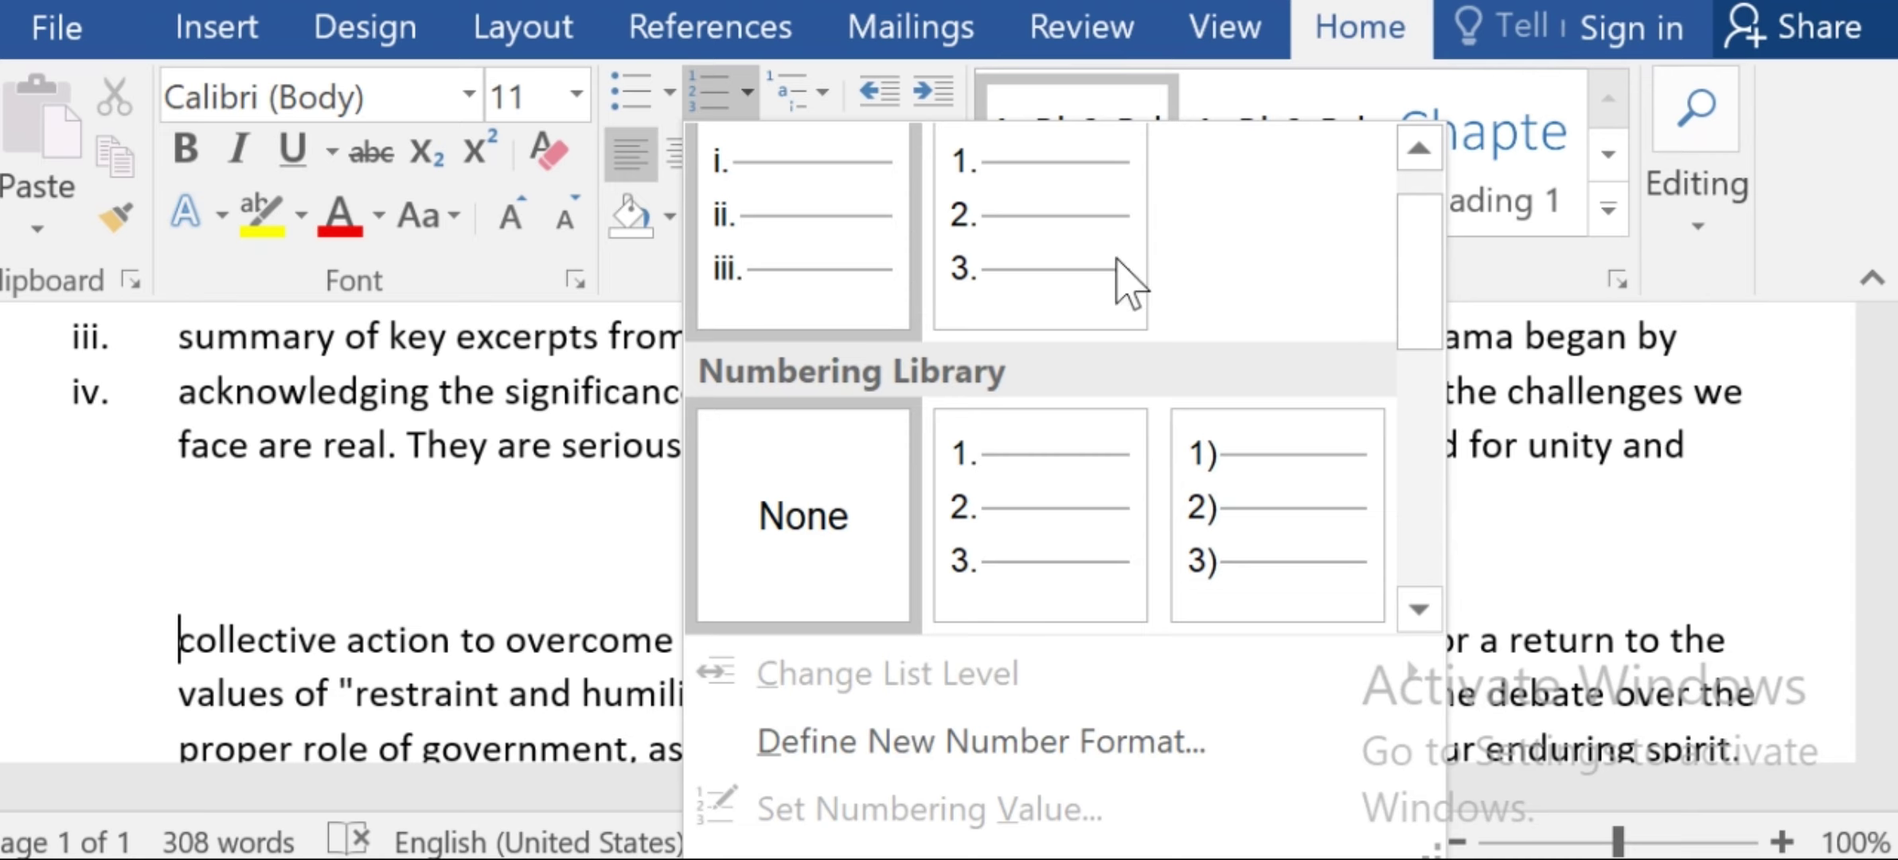
pyautogui.click(1602, 518)
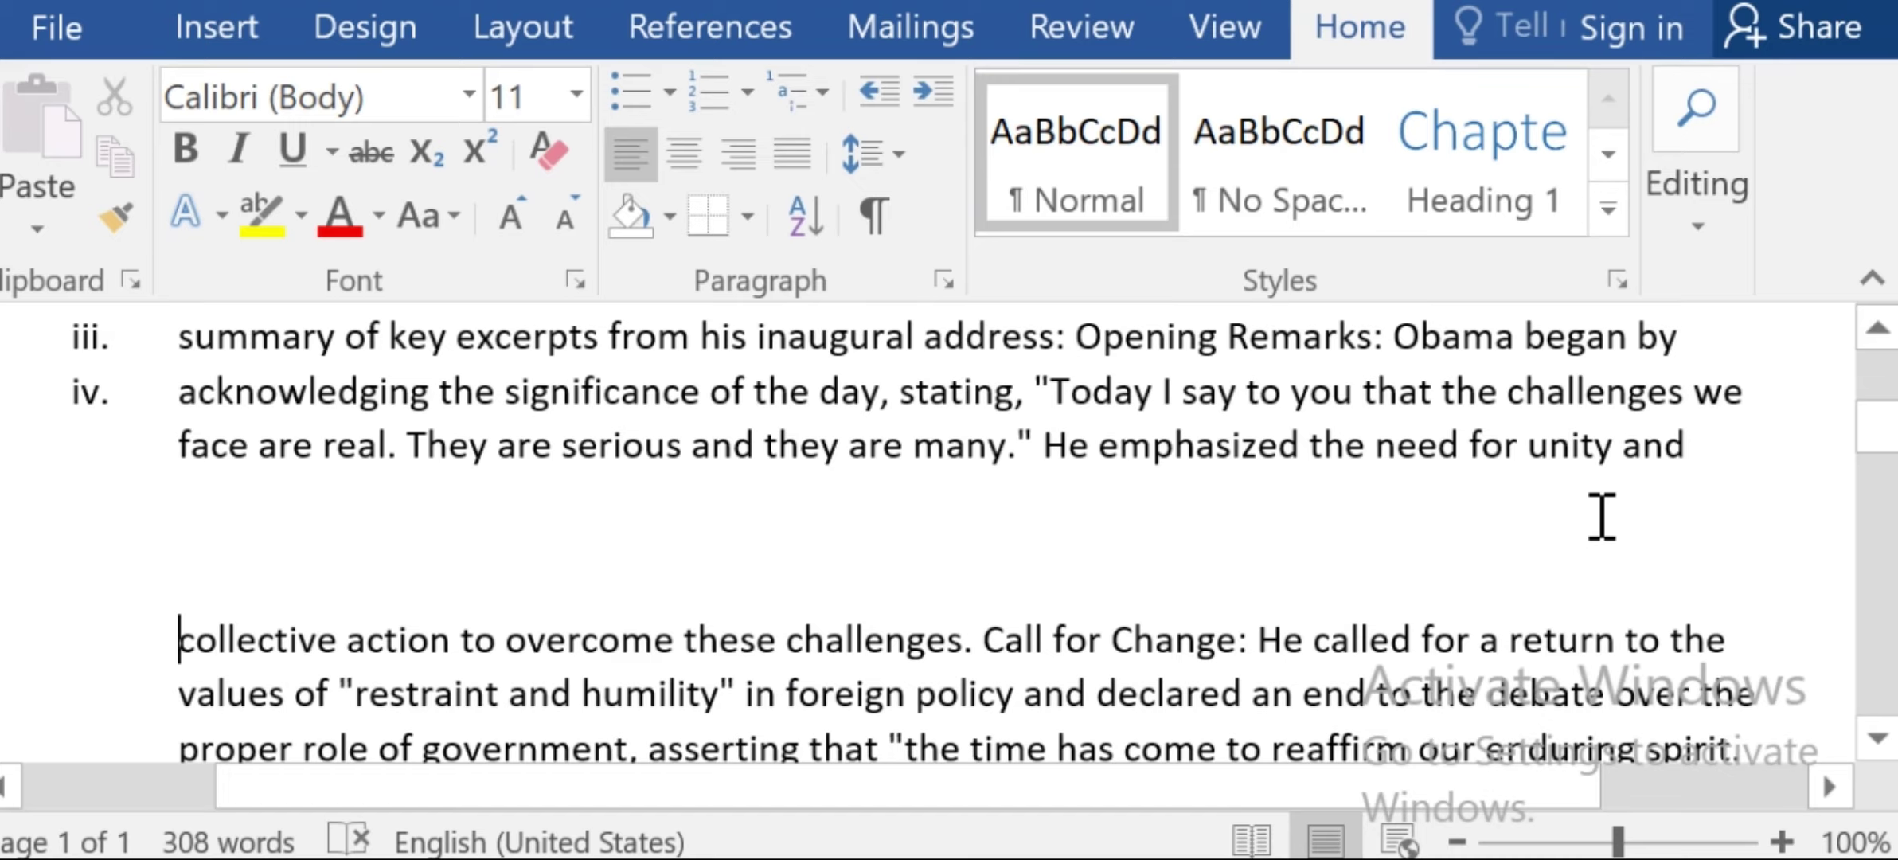
# Apply the 1) a) i) multilevel list format to the paragraph starting "collective action".
pyautogui.scroll(1, 1891, 430)
pyautogui.scroll(3, 1891, 430)
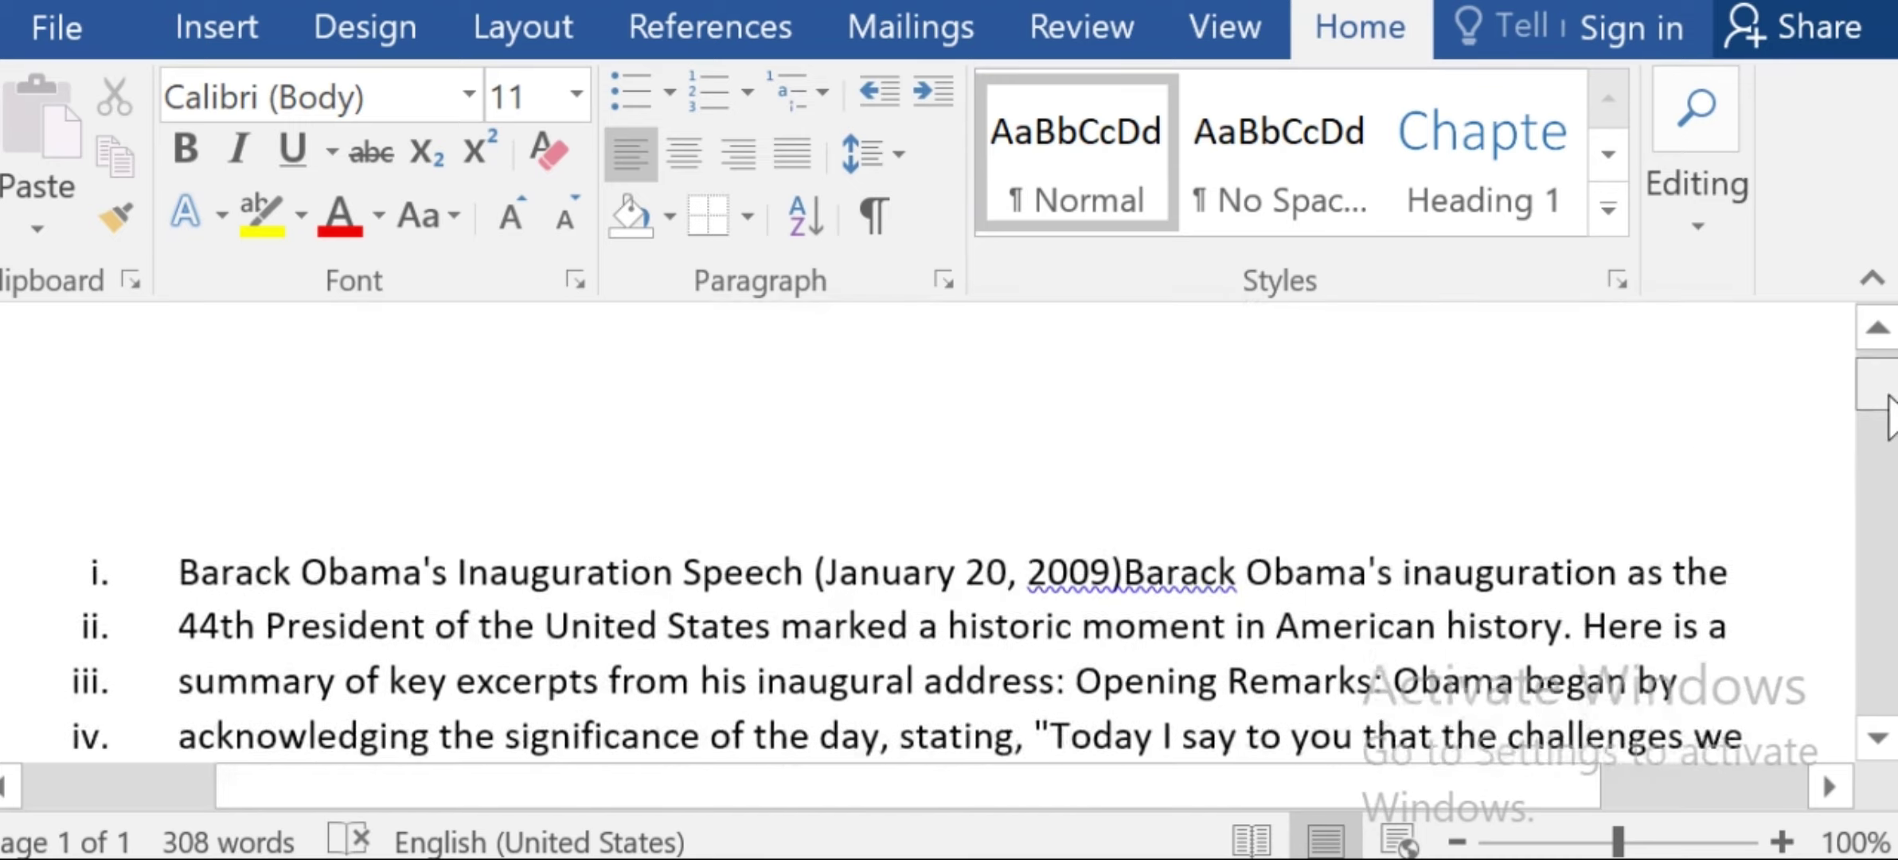
pyautogui.scroll(-12, 1891, 430)
pyautogui.scroll(-1, 1891, 430)
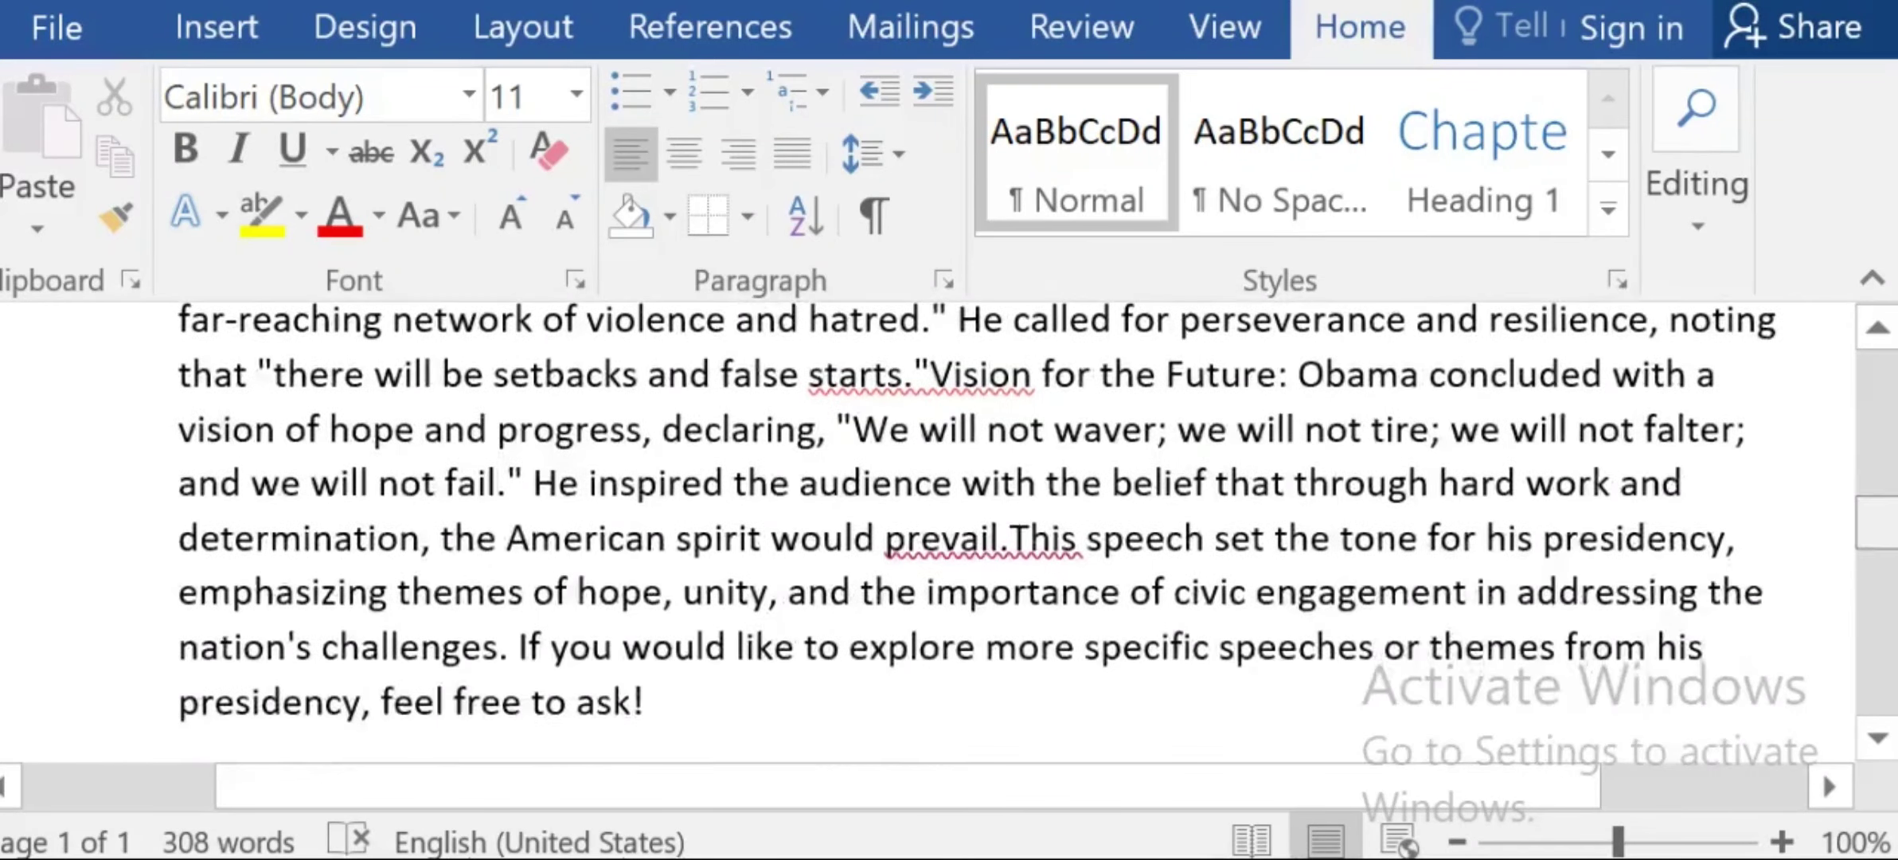
pyautogui.scroll(5, 1891, 430)
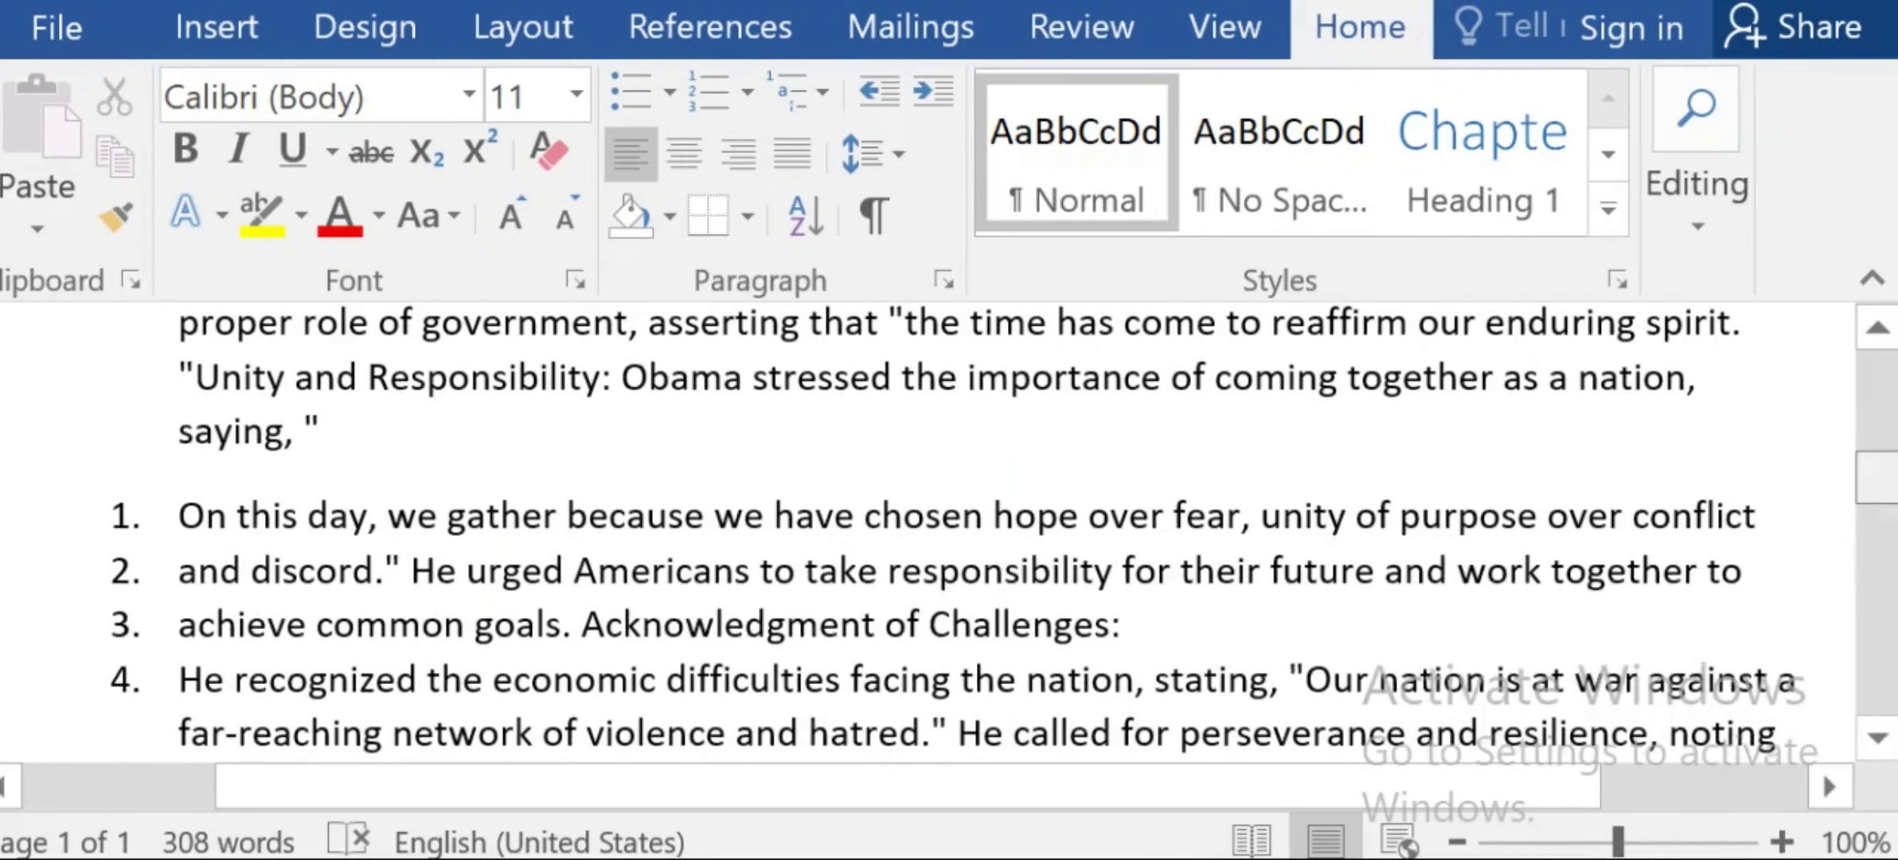
pyautogui.click(812, 94)
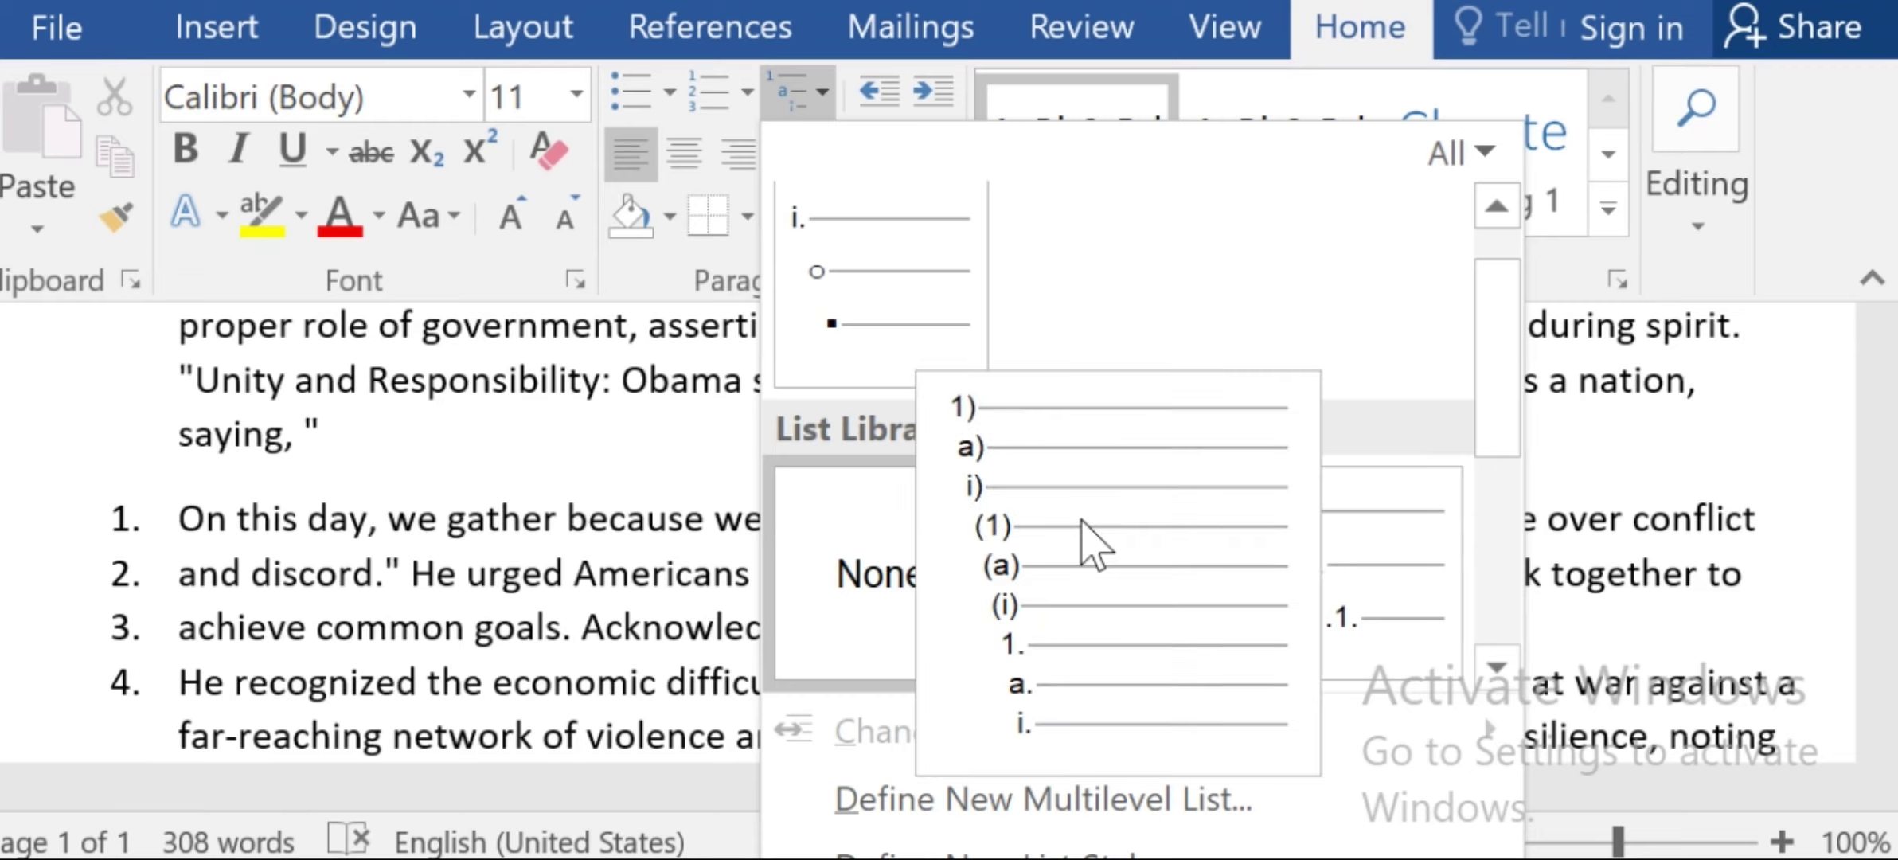
pyautogui.moveTo(1071, 549)
pyautogui.click(162, 528)
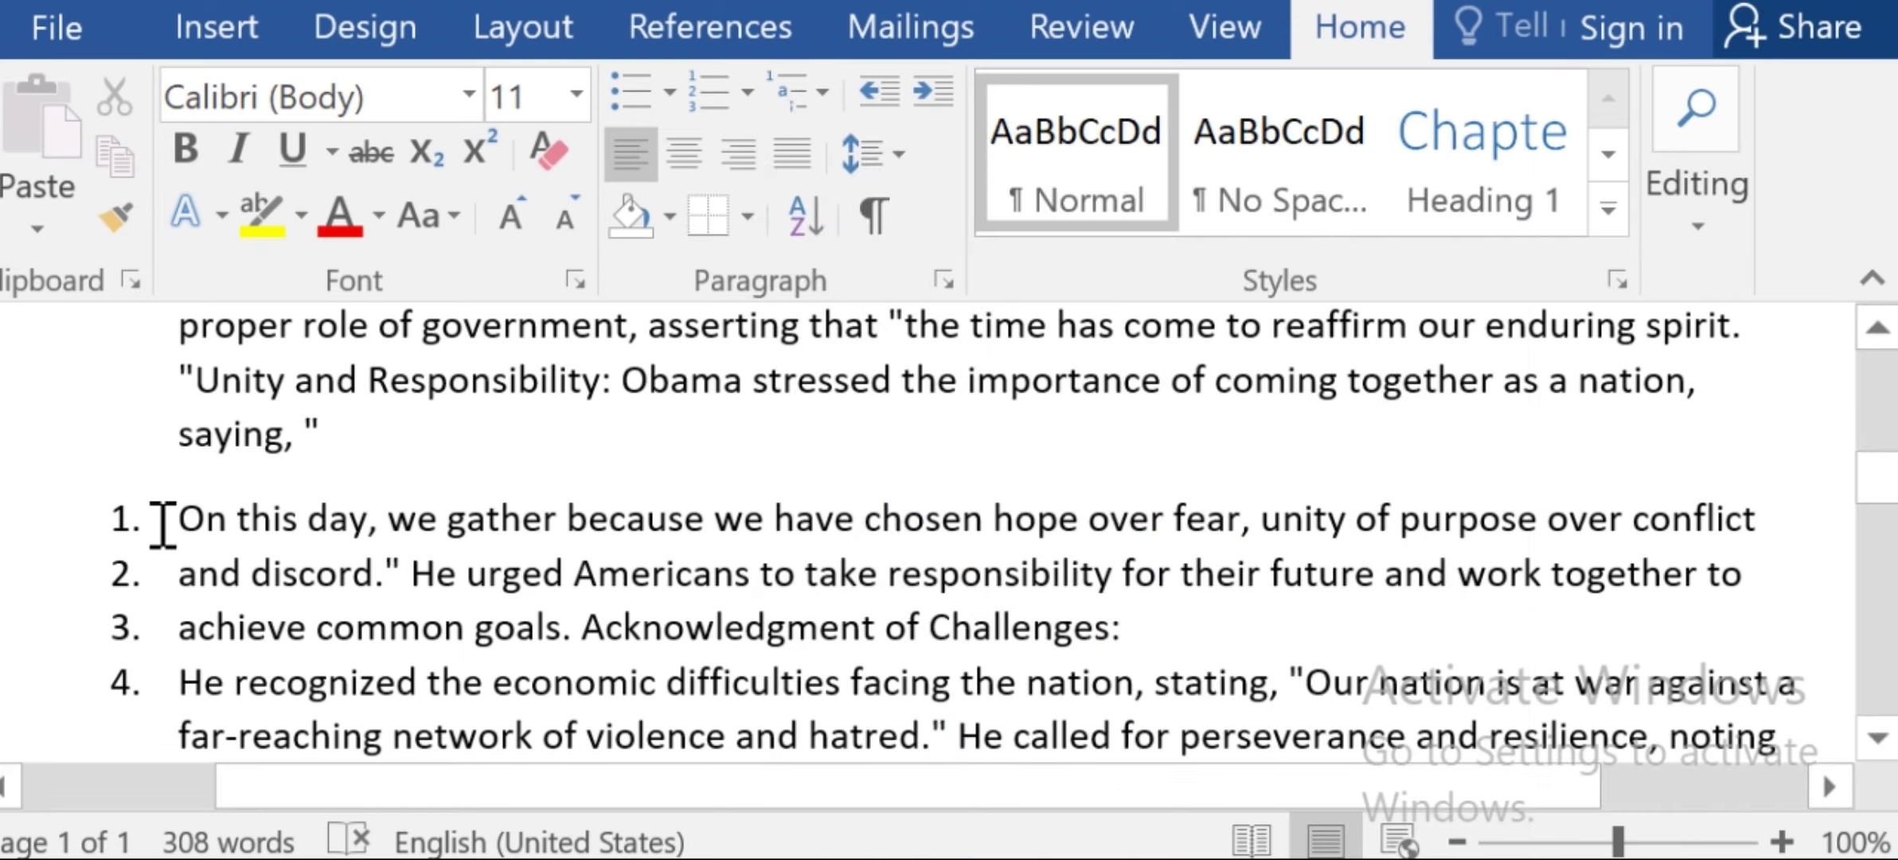
pyautogui.click(826, 102)
pyautogui.click(1098, 567)
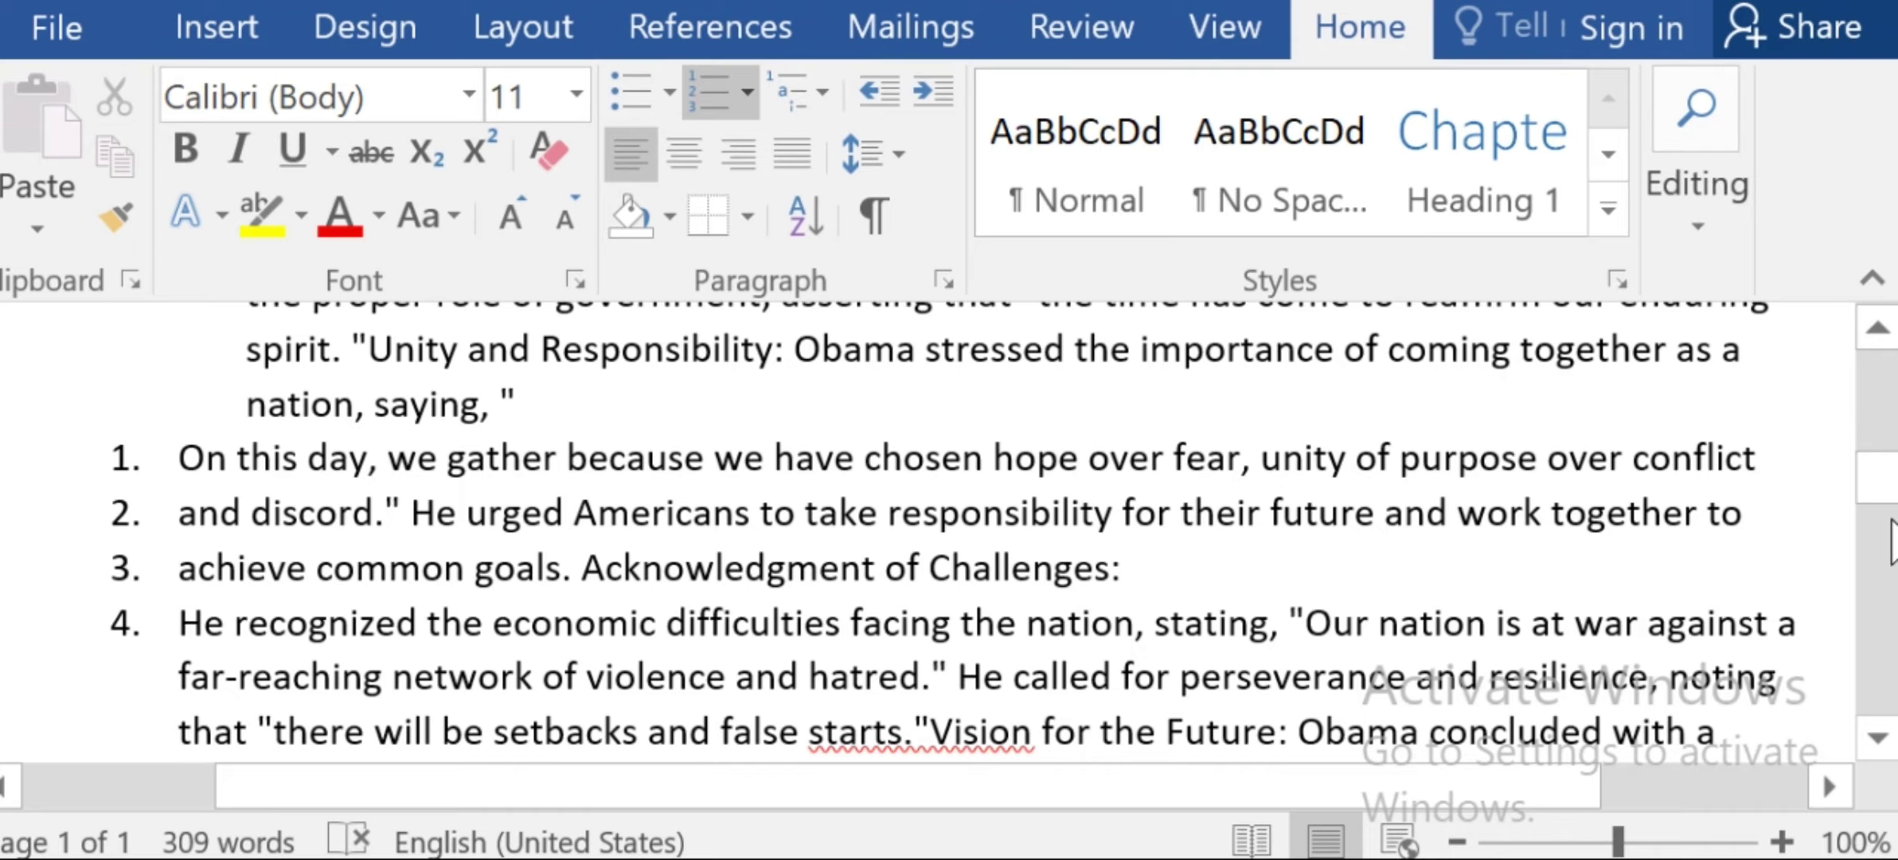
# Review the list formats applied to the opening lines, the "collective action" paragraph and the "On this day" items.
pyautogui.moveTo(1889, 478); pyautogui.dragTo(1889, 376)
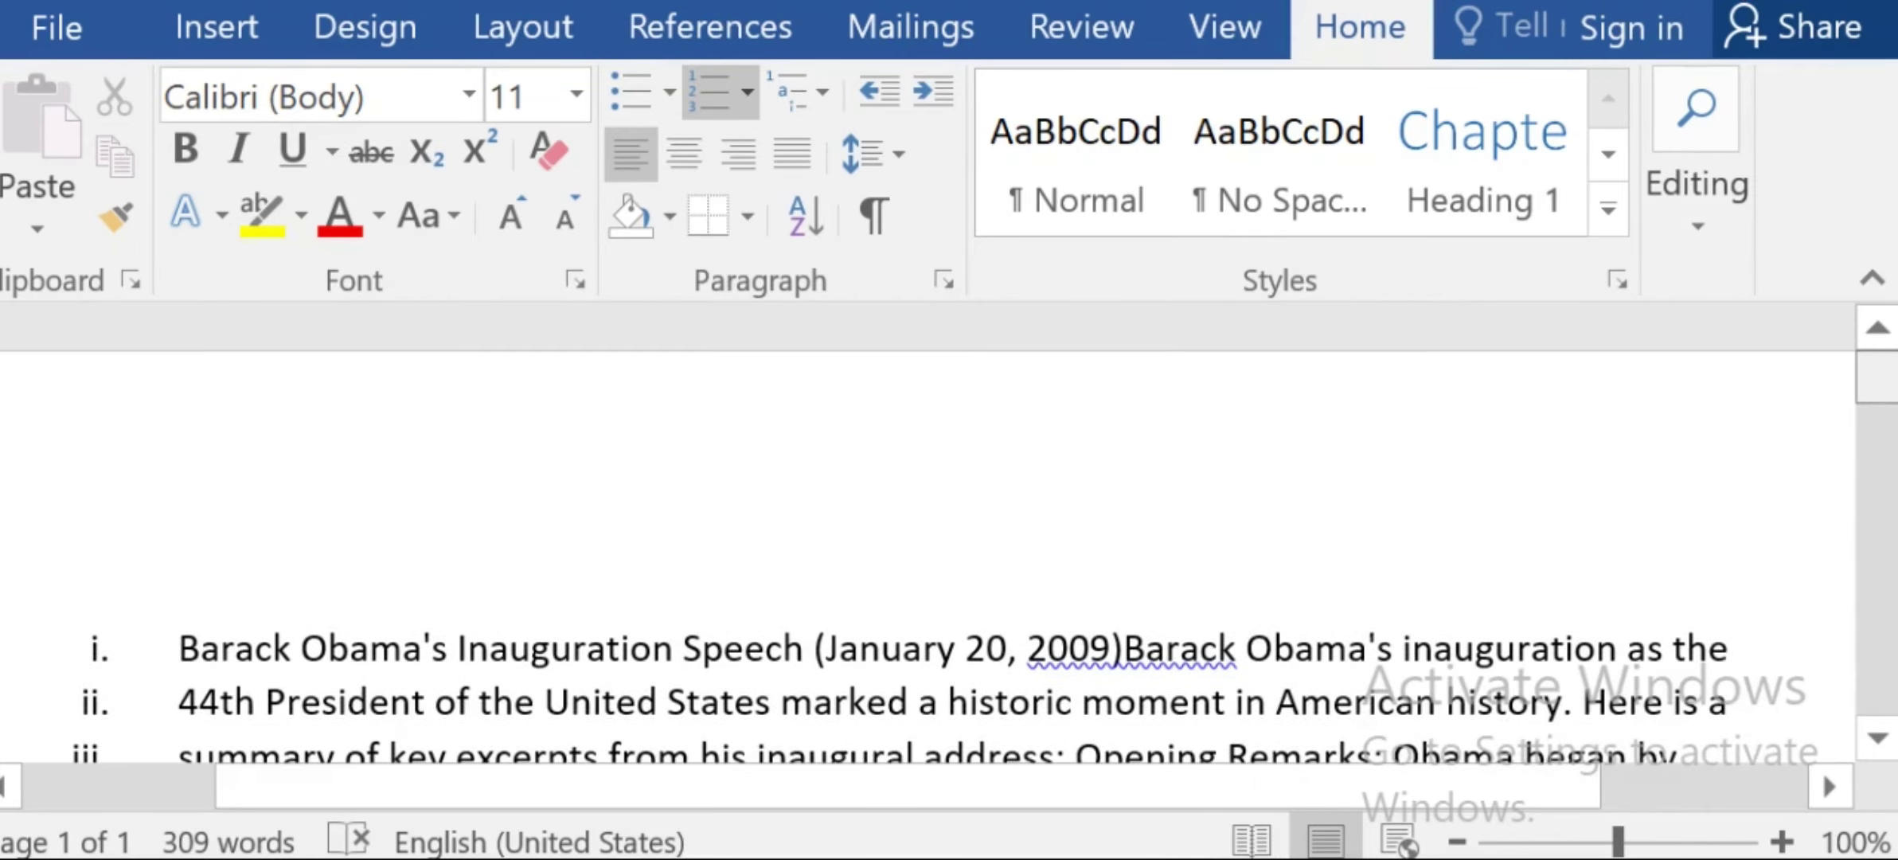
pyautogui.scroll(-2, 928, 534)
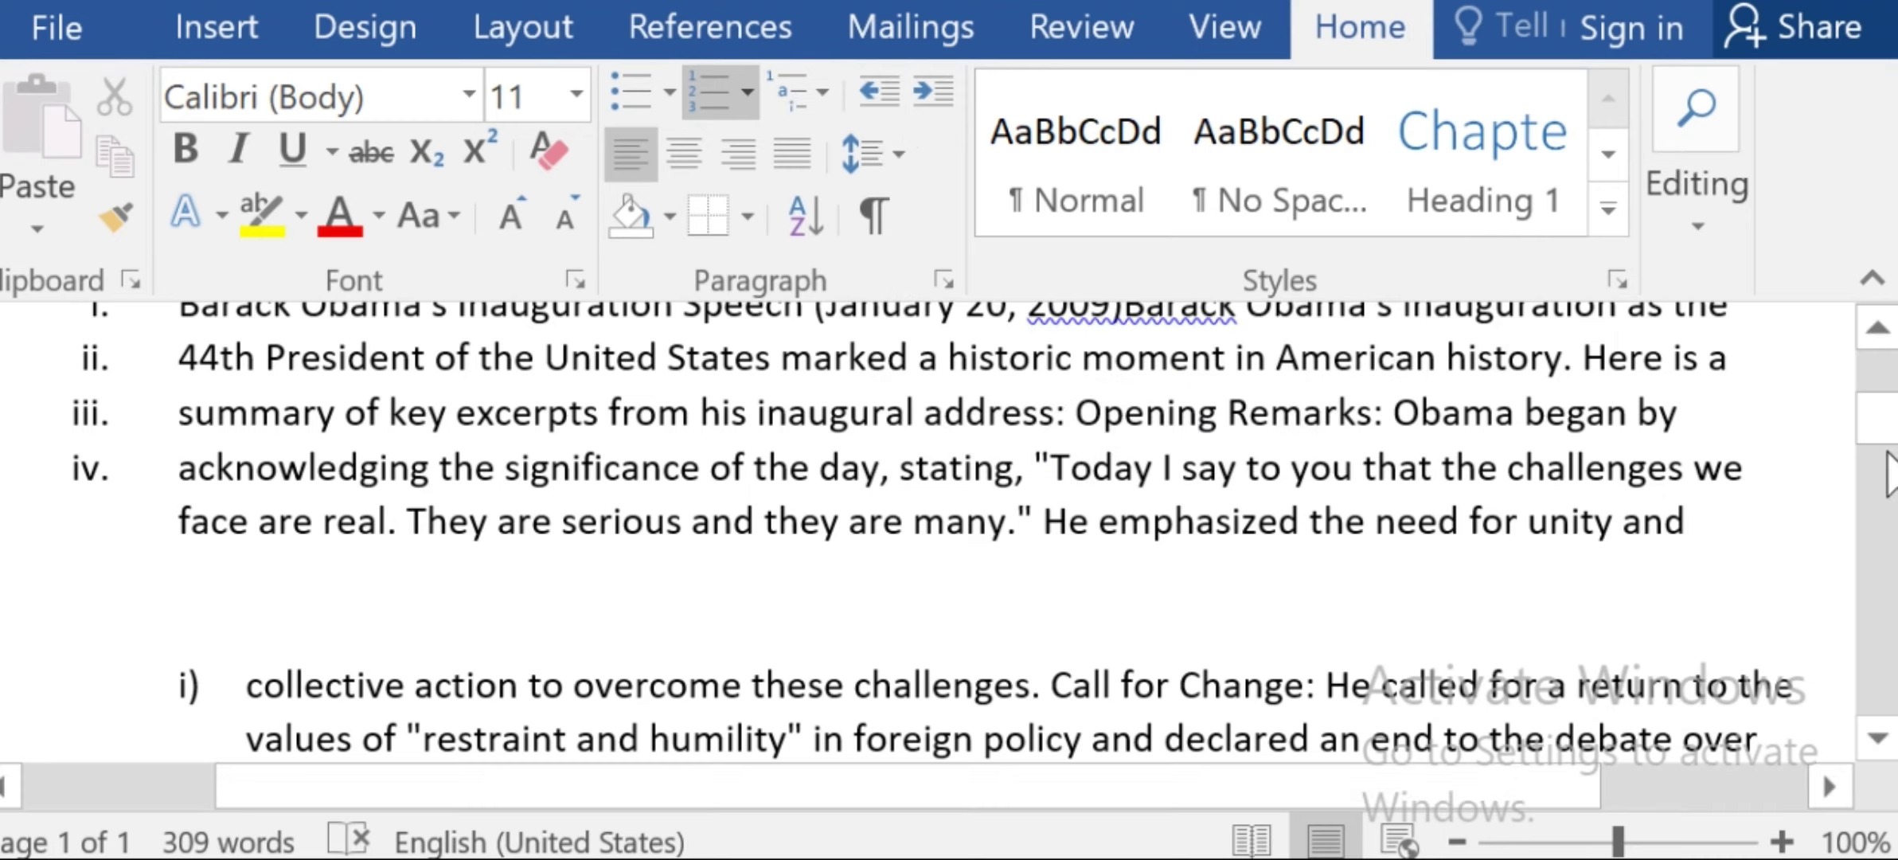
pyautogui.moveTo(1879, 416); pyautogui.dragTo(1878, 379)
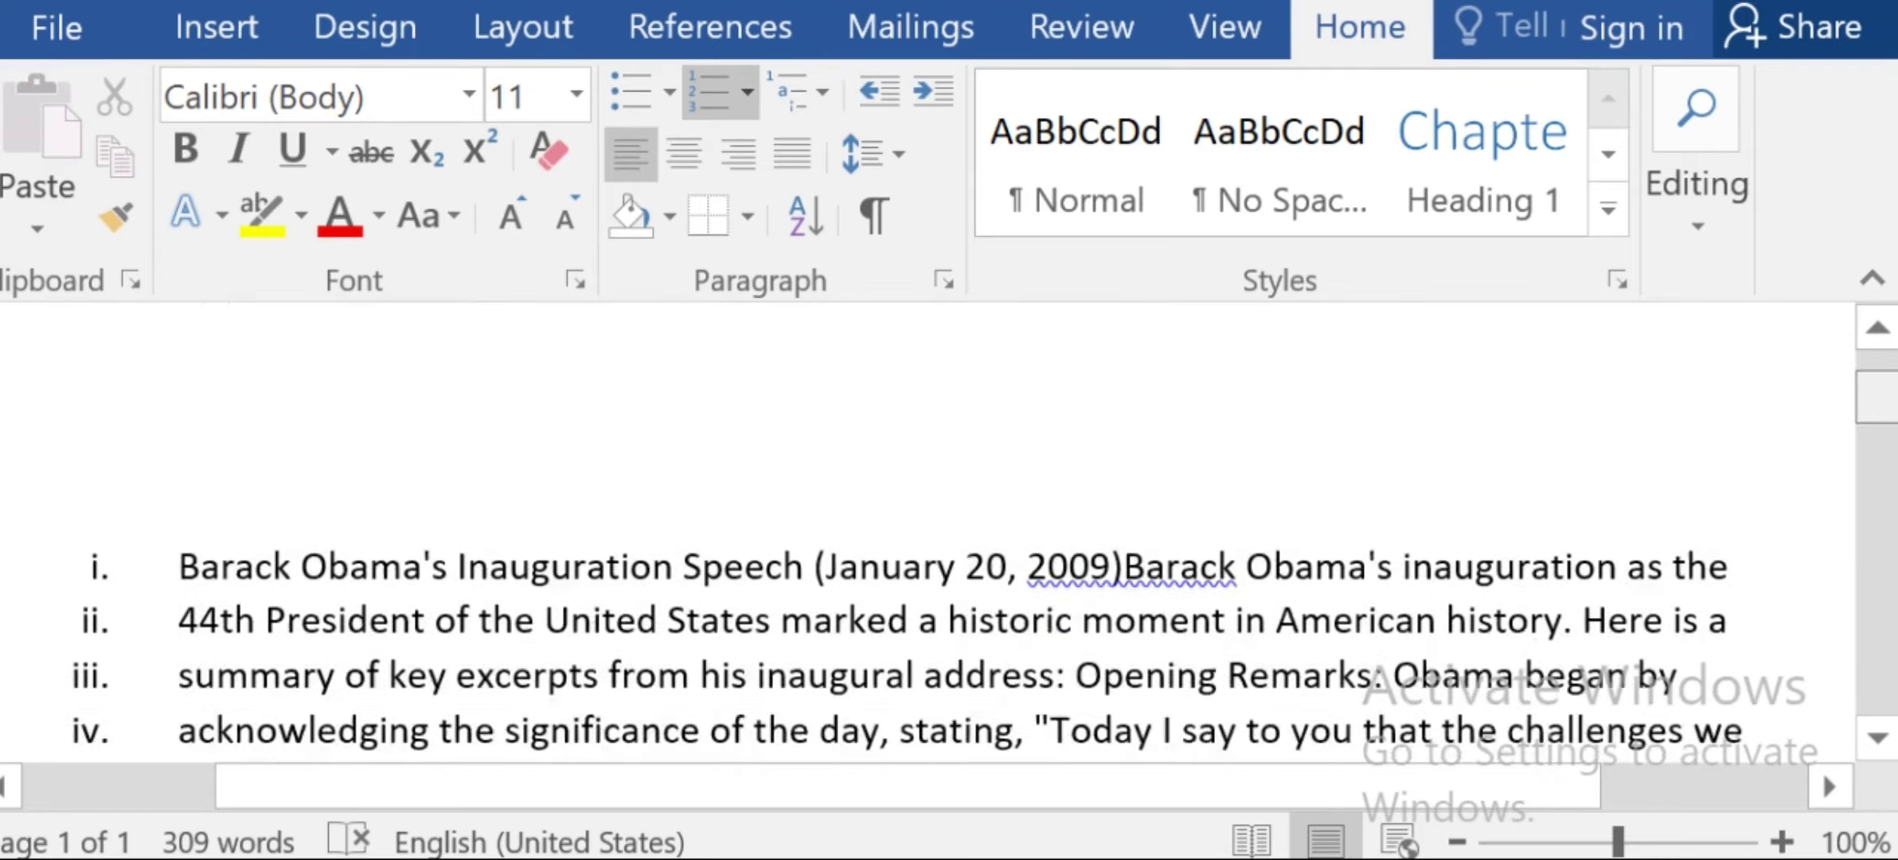
pyautogui.scroll(-4, 1840, 367)
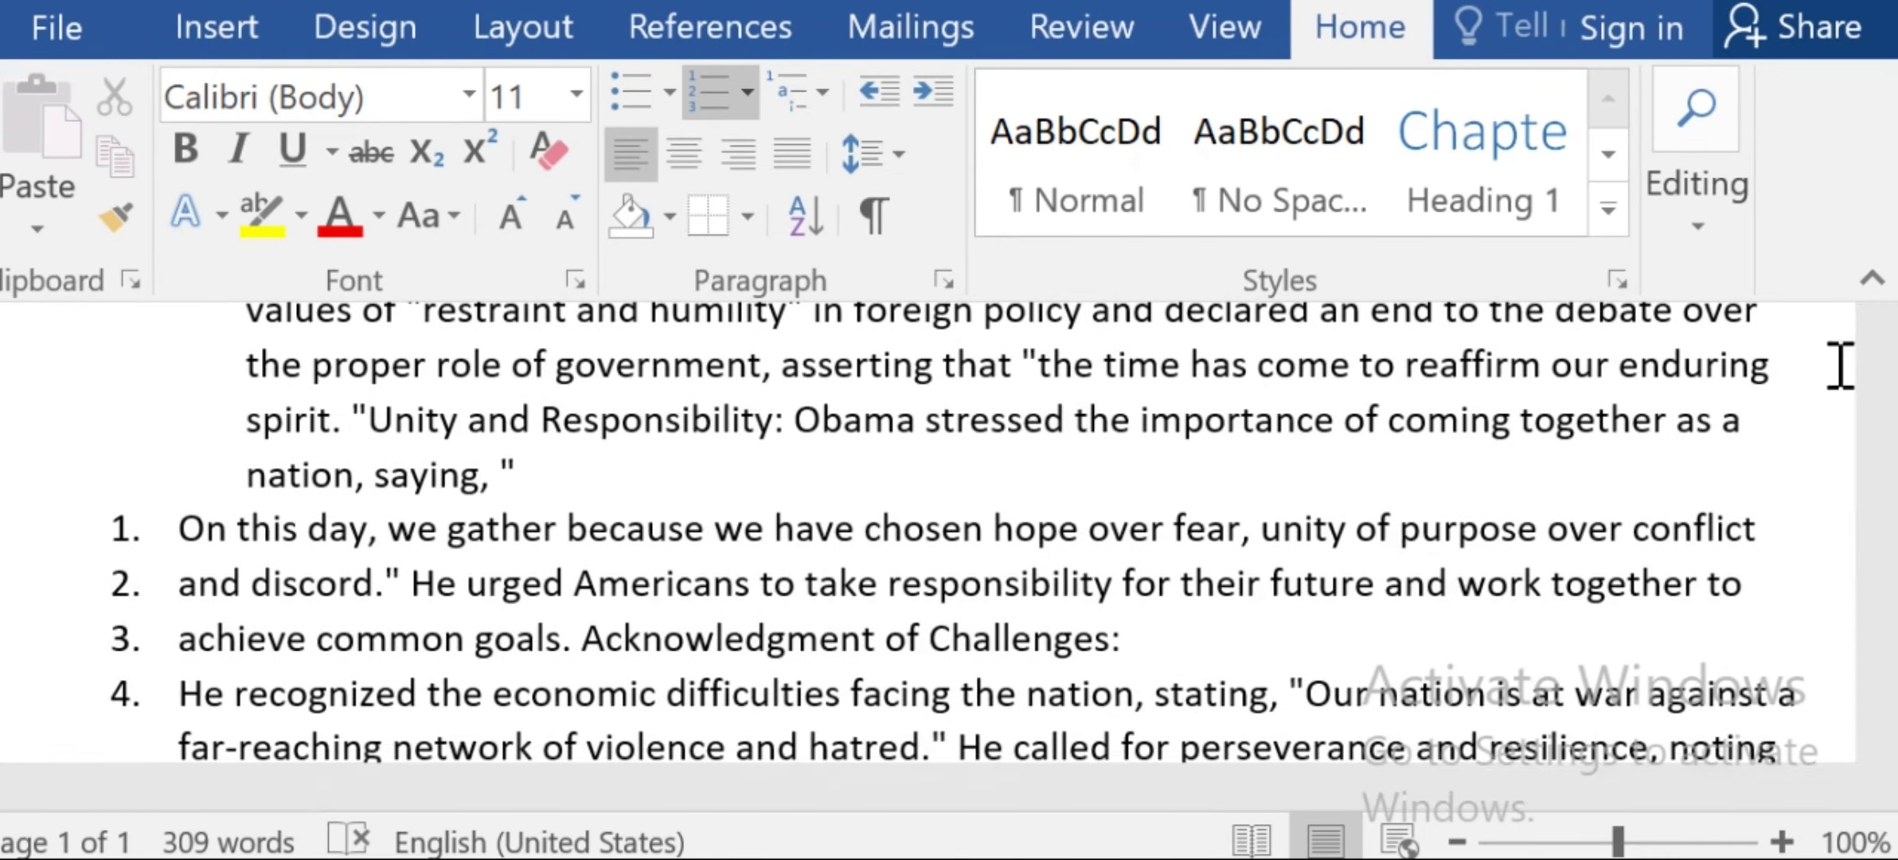
pyautogui.scroll(2, 1840, 366)
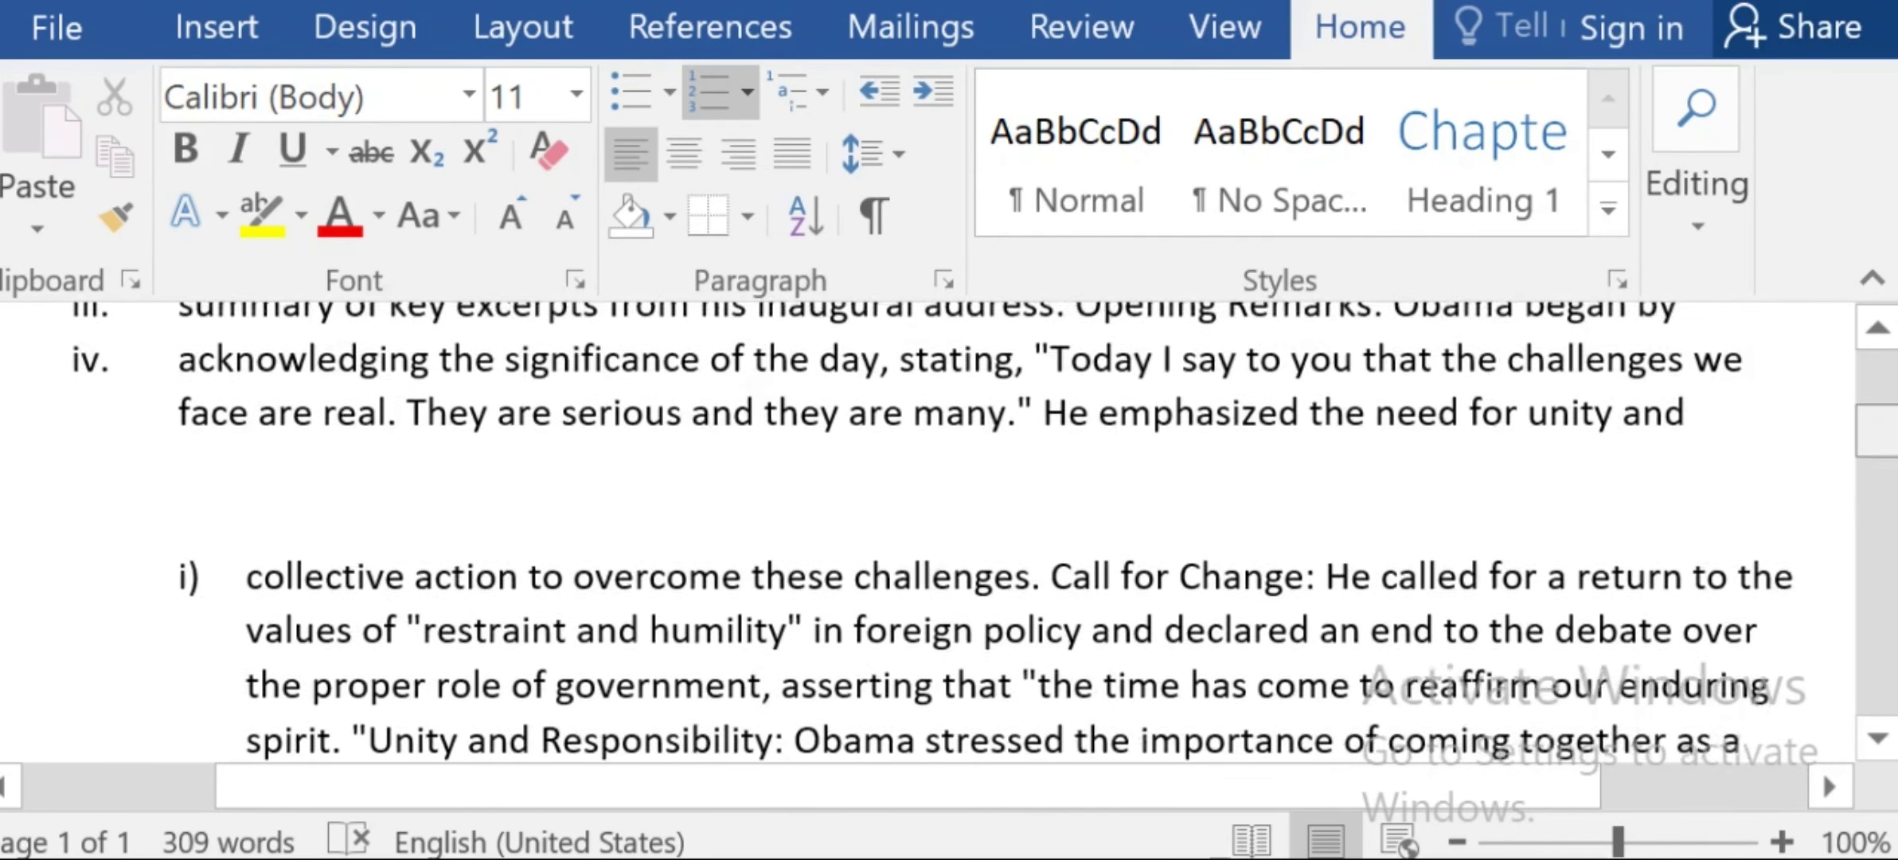
pyautogui.scroll(-2, 984, 530)
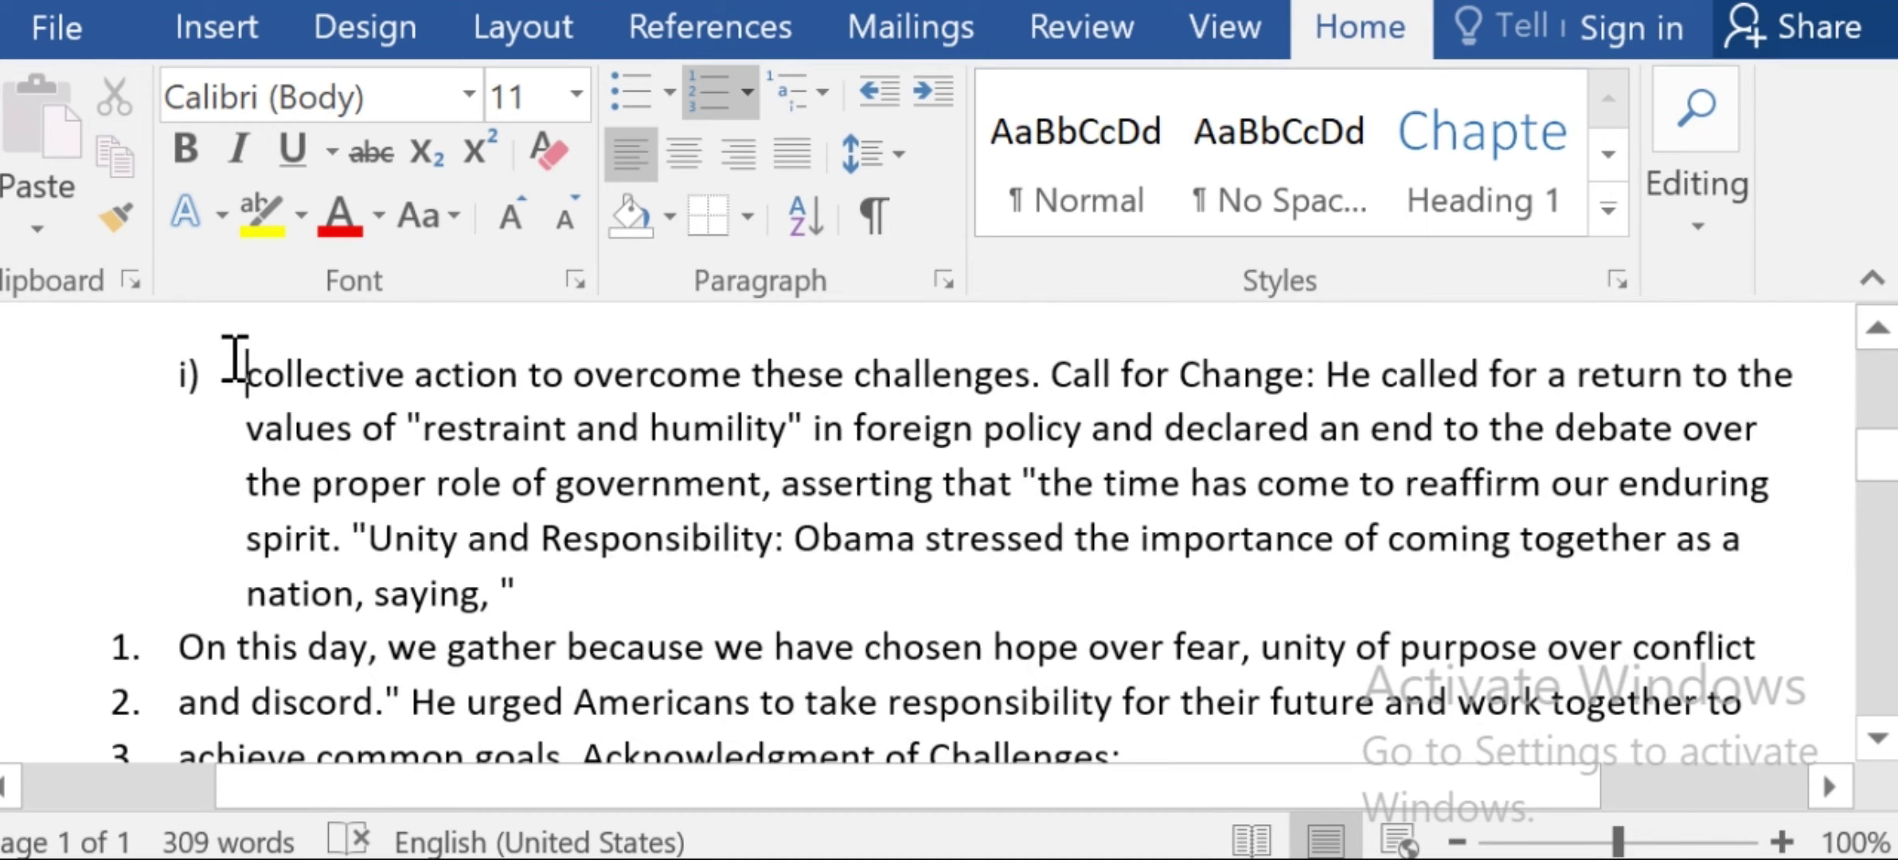
# Decrease the indent of the "collective action" paragraph until its text sits near the left margin.
pyautogui.moveTo(236, 359); pyautogui.dragTo(522, 596)
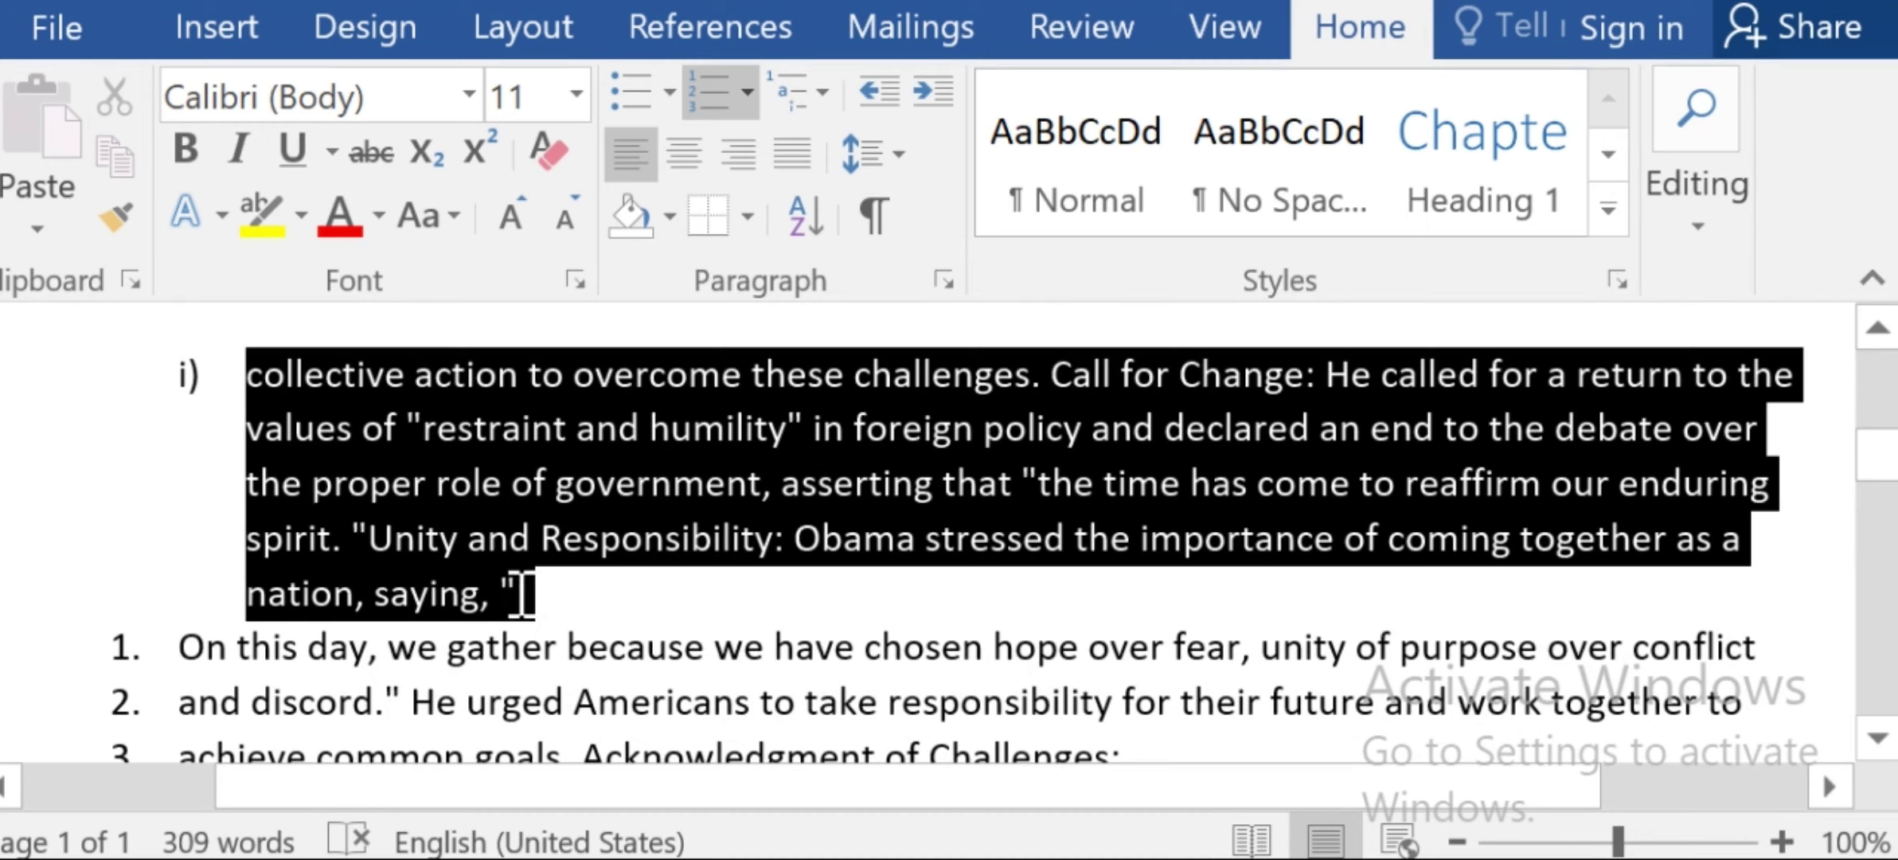
pyautogui.click(883, 77)
pyautogui.click(882, 77)
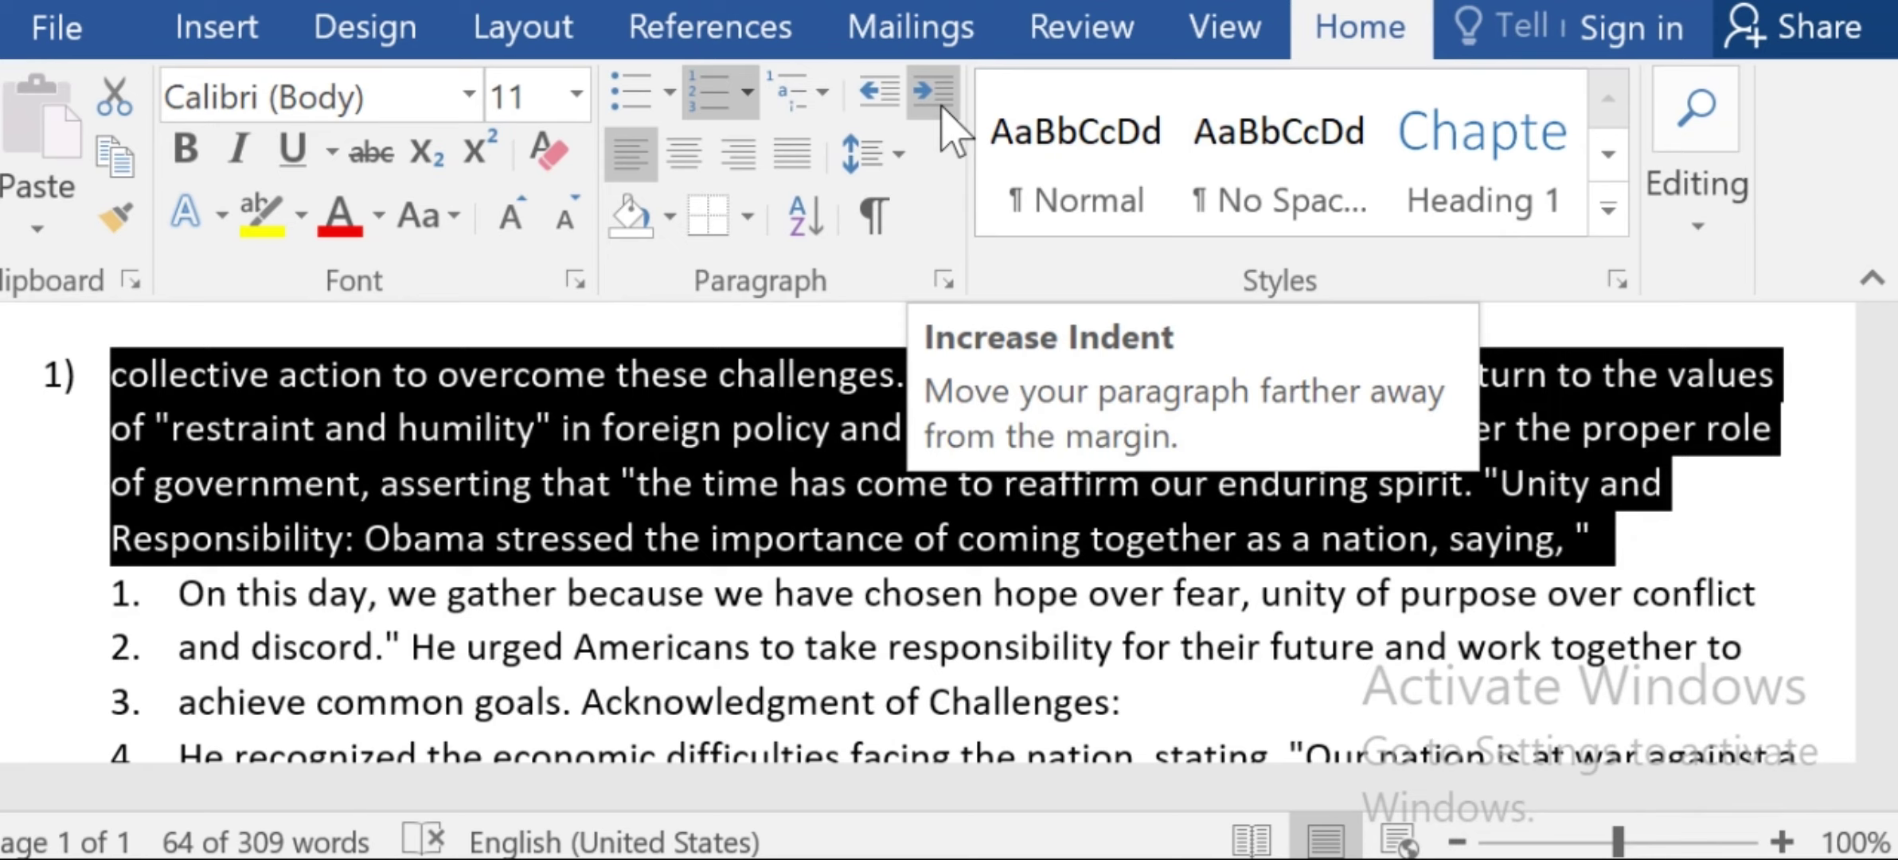
# Increase the indent of the "collective action" paragraph repeatedly until its text occupies only the right part of the page.
pyautogui.click(948, 127)
pyautogui.click(948, 127)
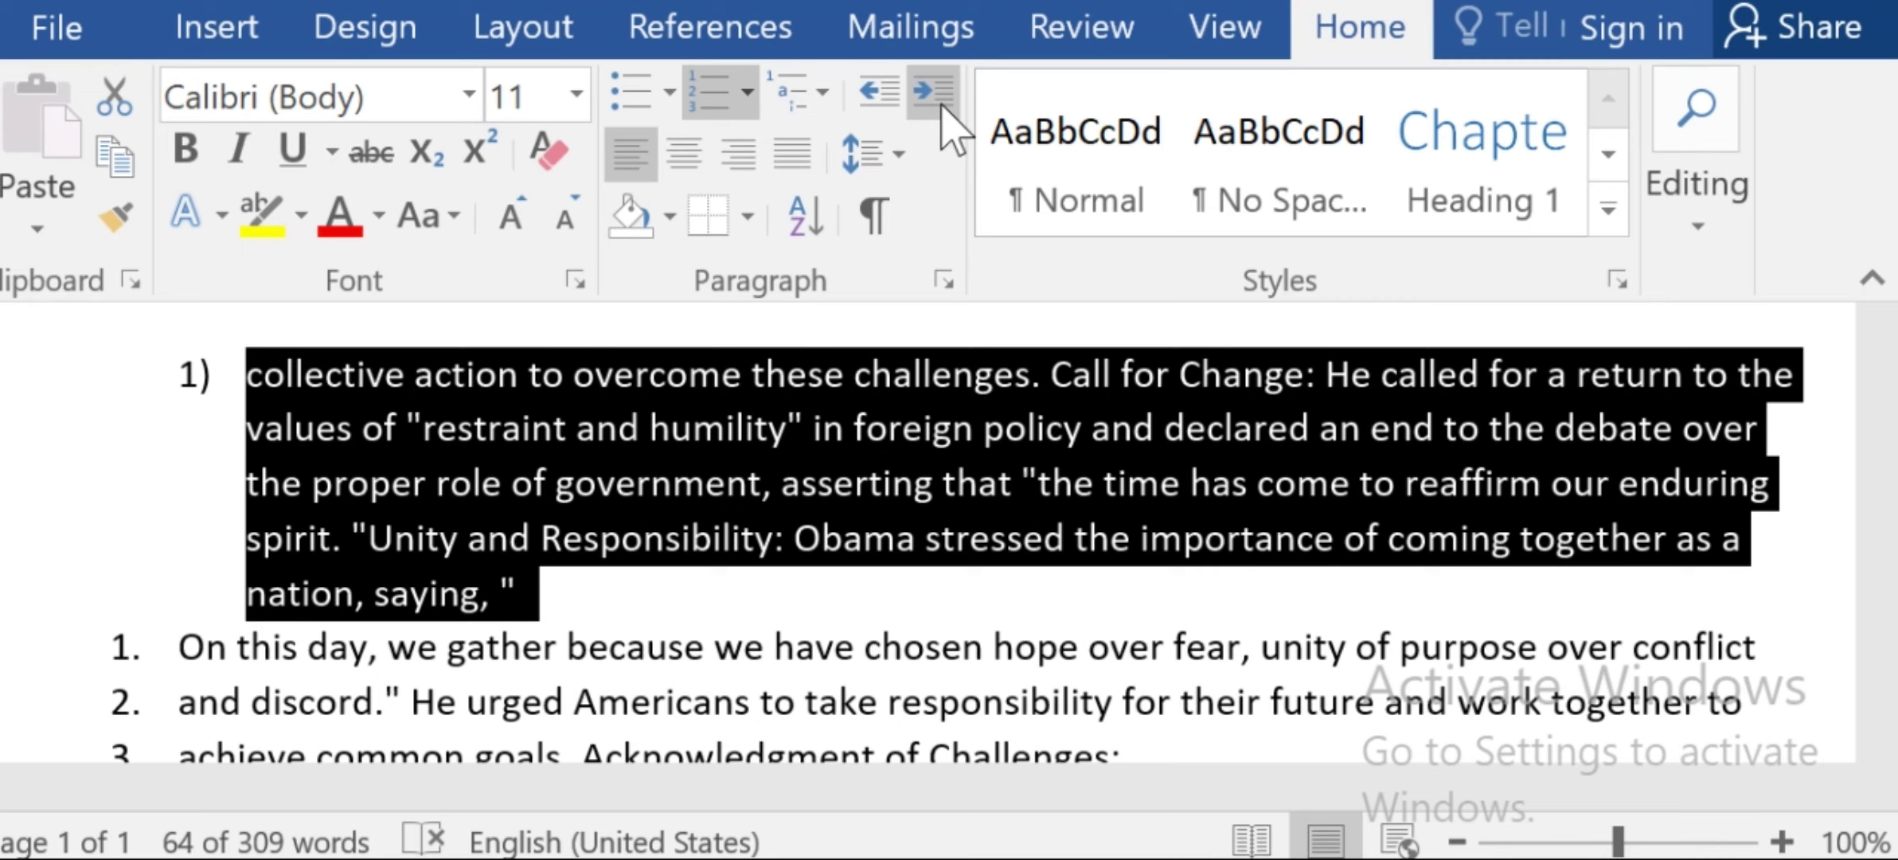
pyautogui.click(943, 107)
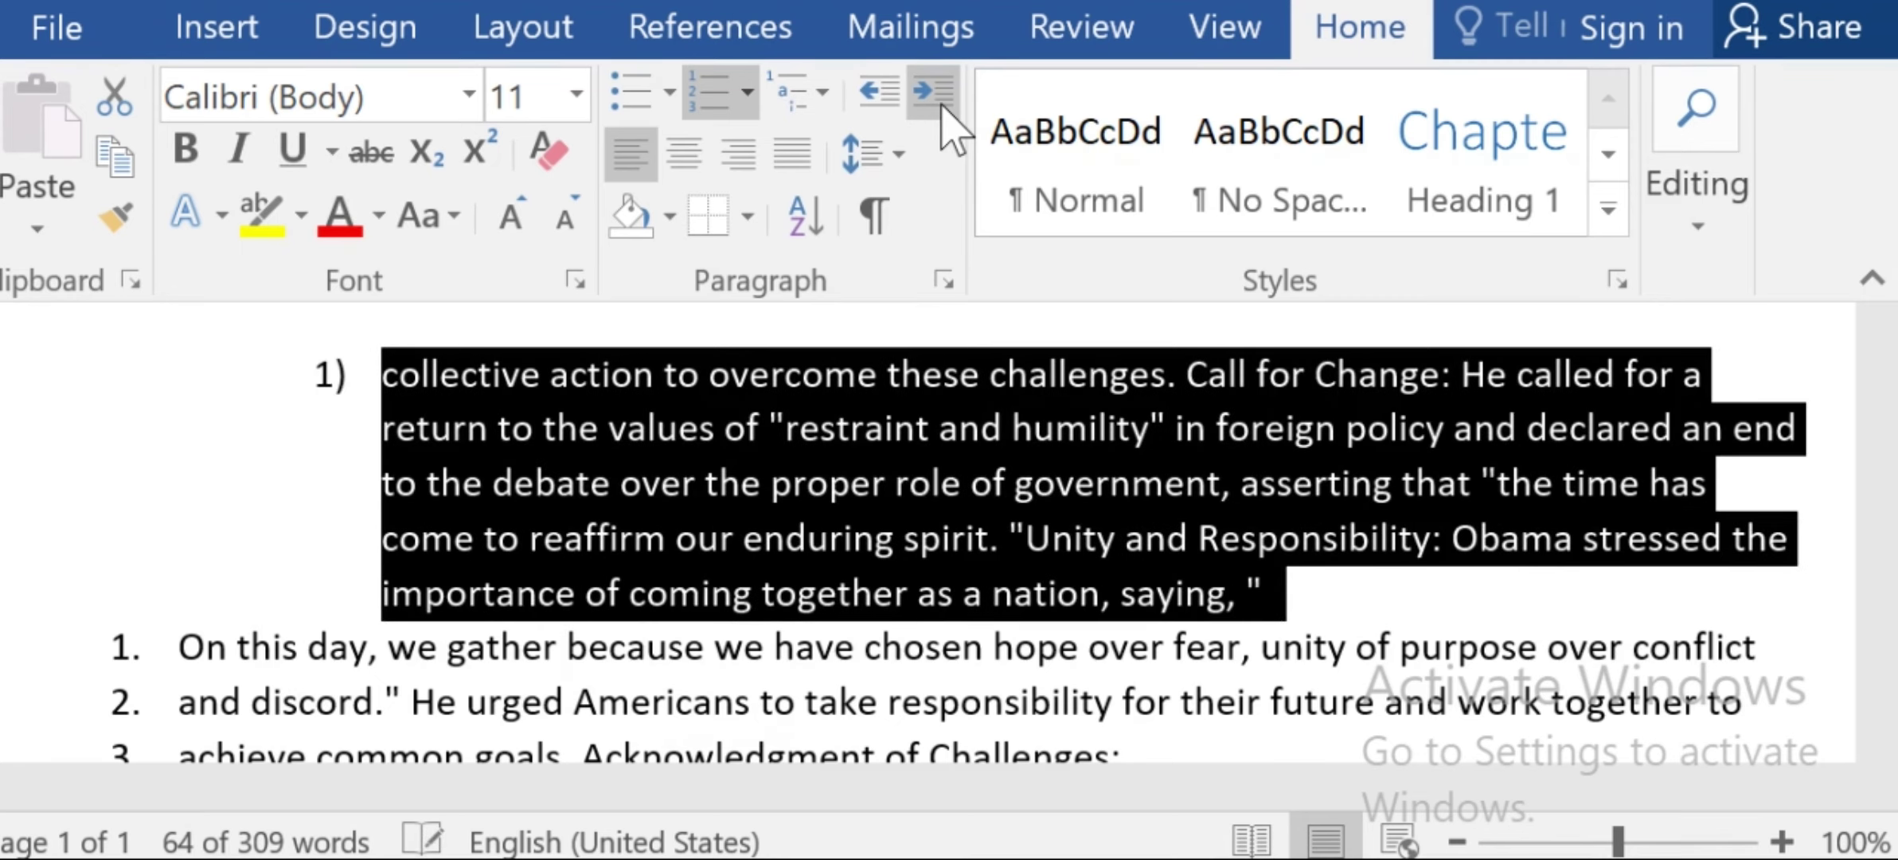
pyautogui.click(948, 128)
pyautogui.click(947, 127)
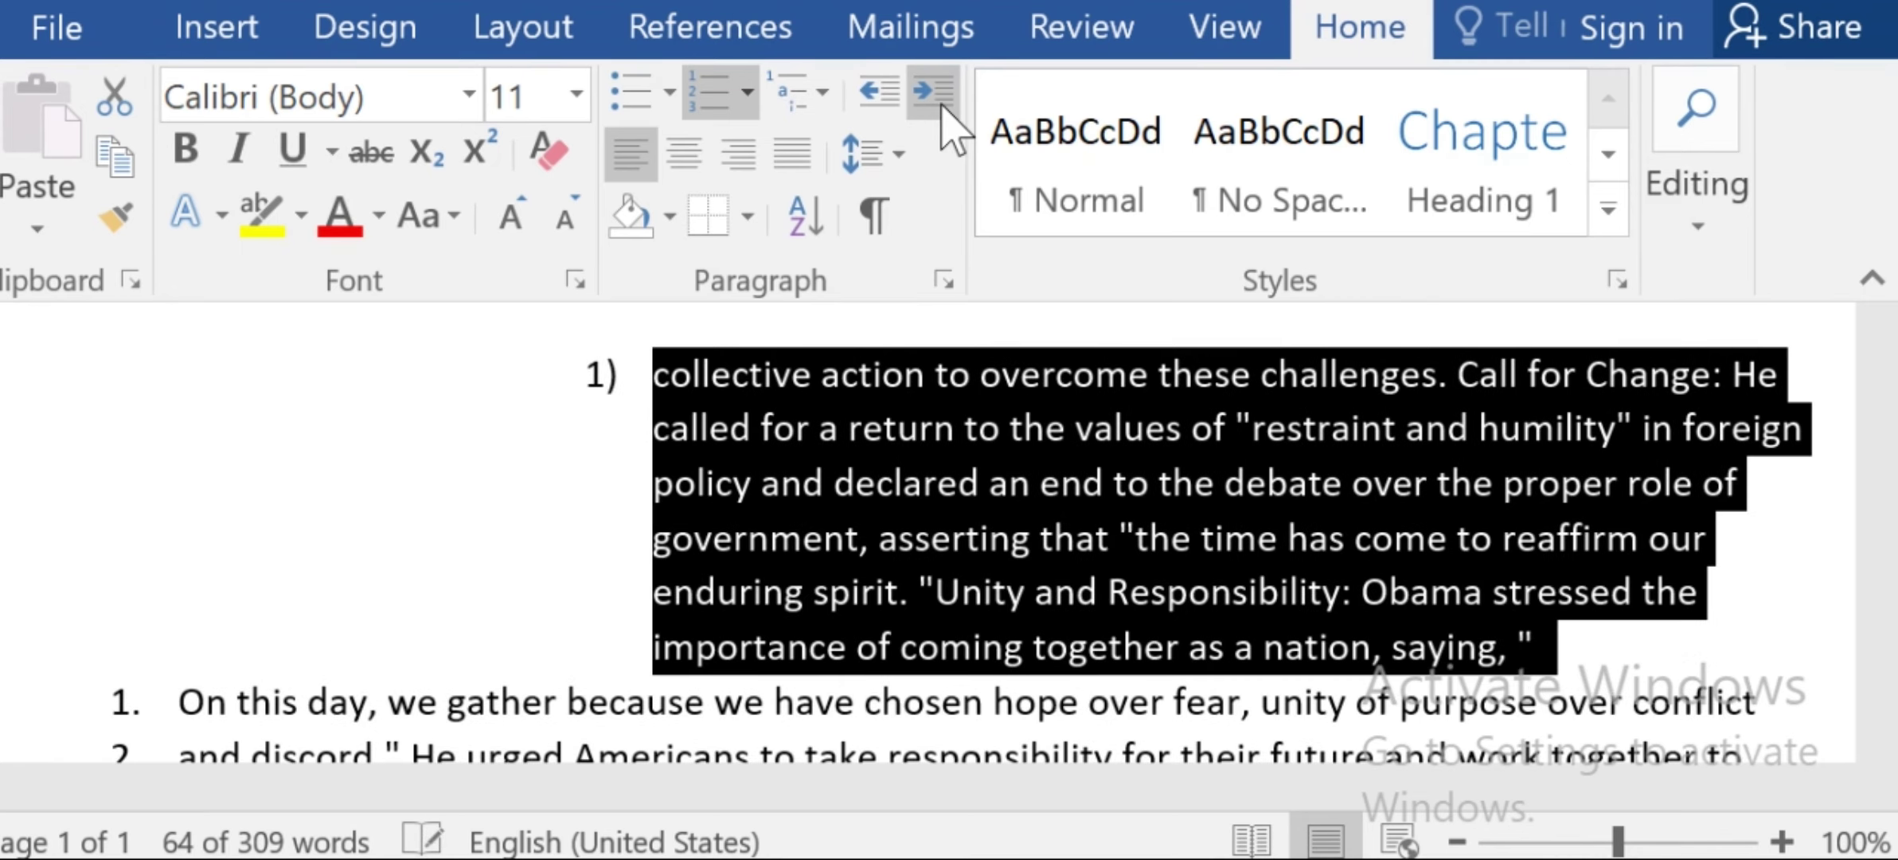
pyautogui.click(948, 127)
pyautogui.click(948, 127)
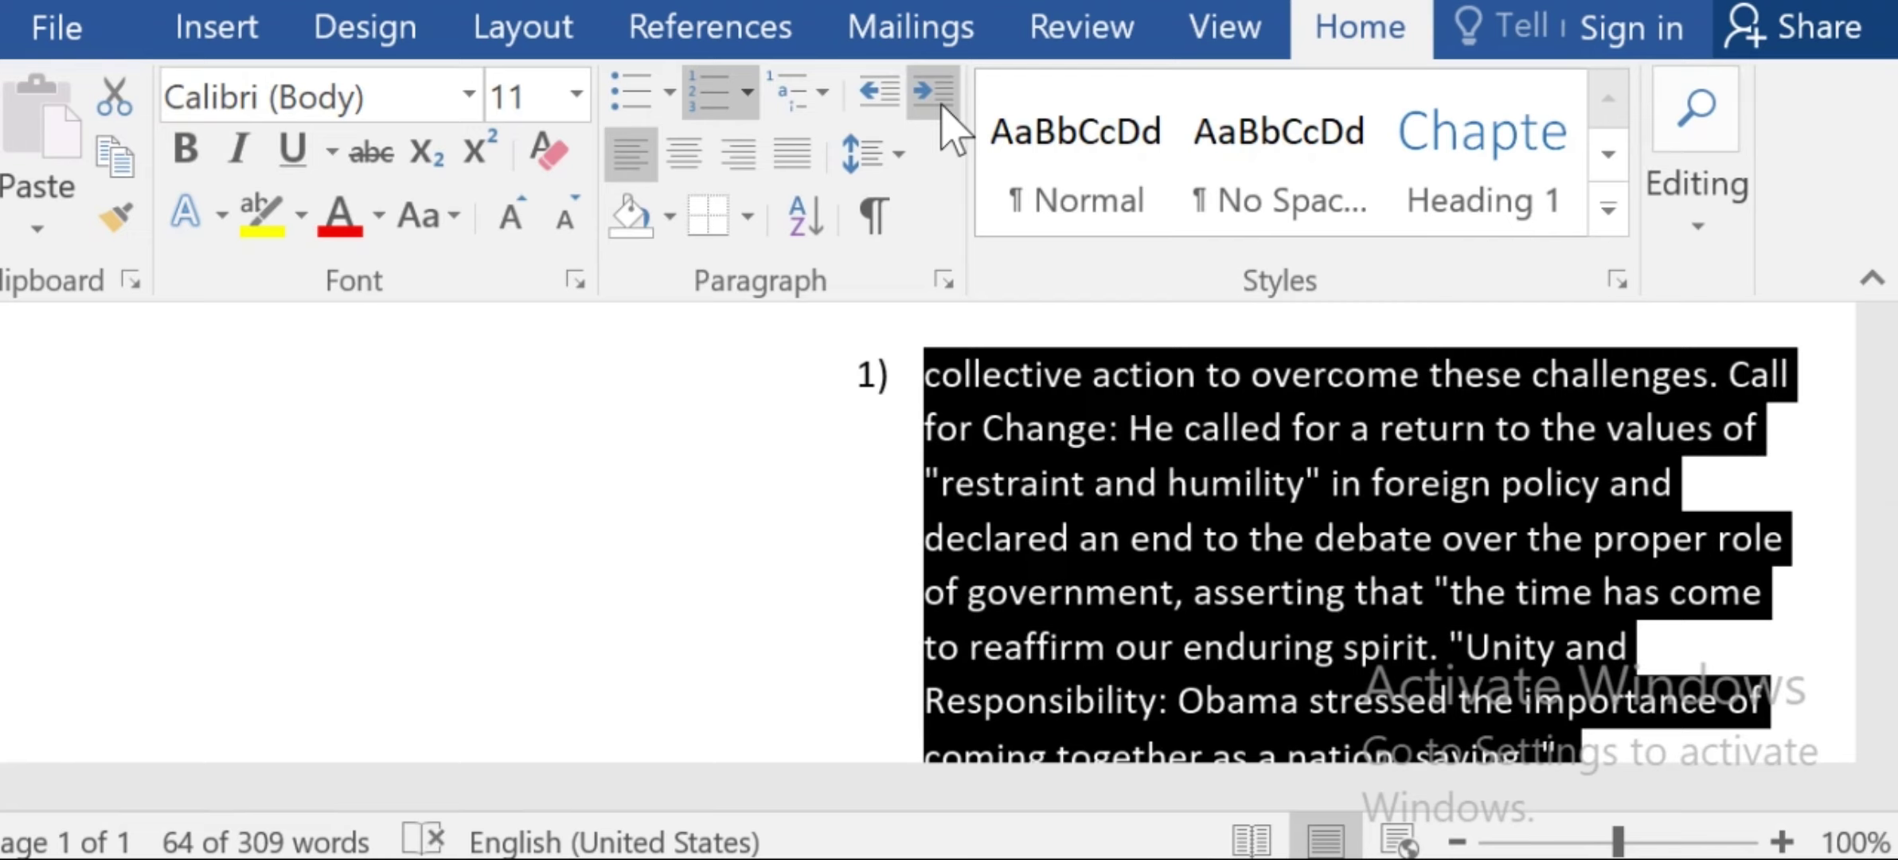
pyautogui.click(947, 128)
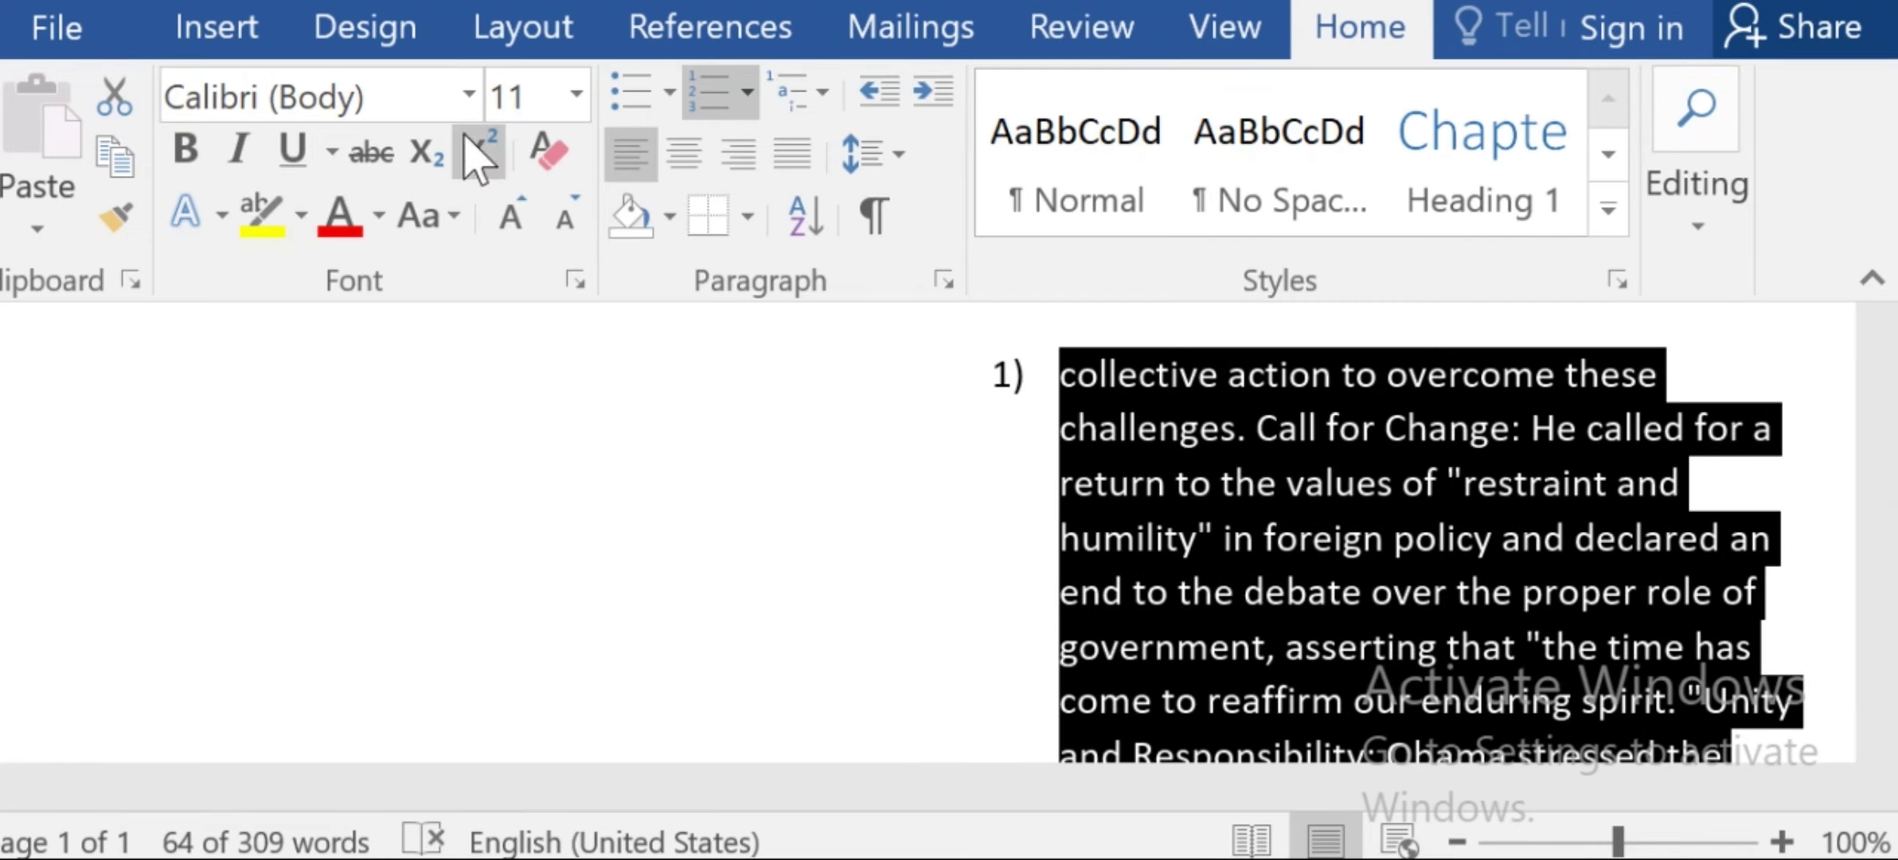
# Clear all formatting from the "collective action" paragraph and justify its text.
pyautogui.click(551, 153)
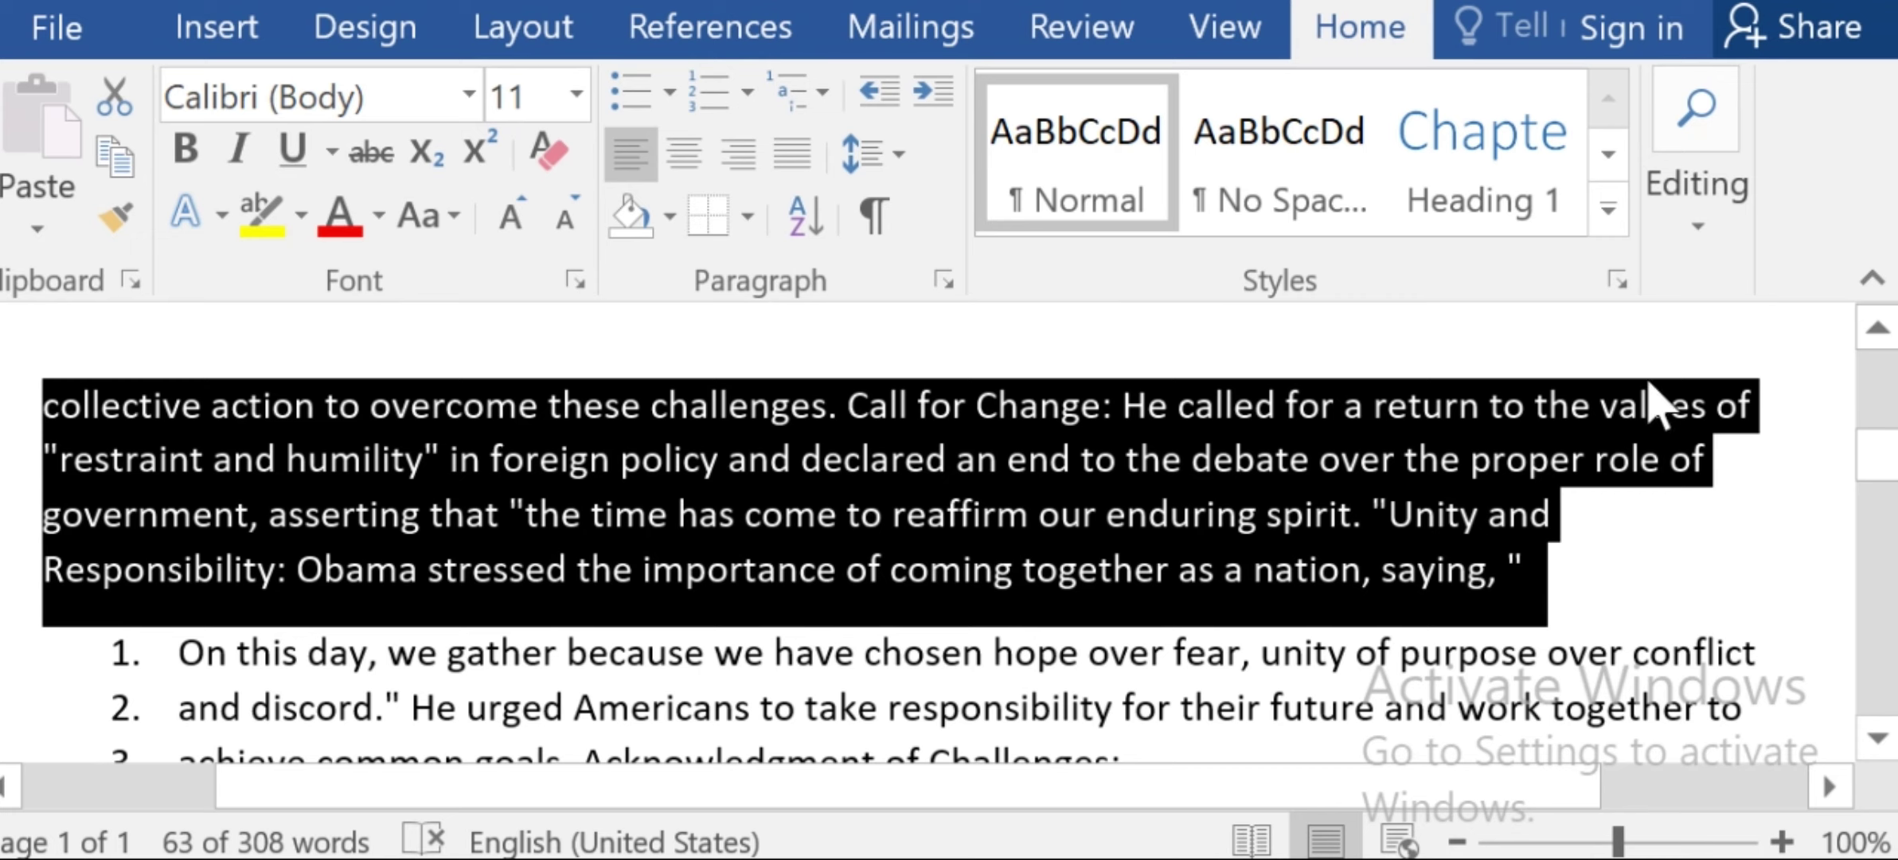
pyautogui.moveTo(1886, 470); pyautogui.dragTo(1886, 438)
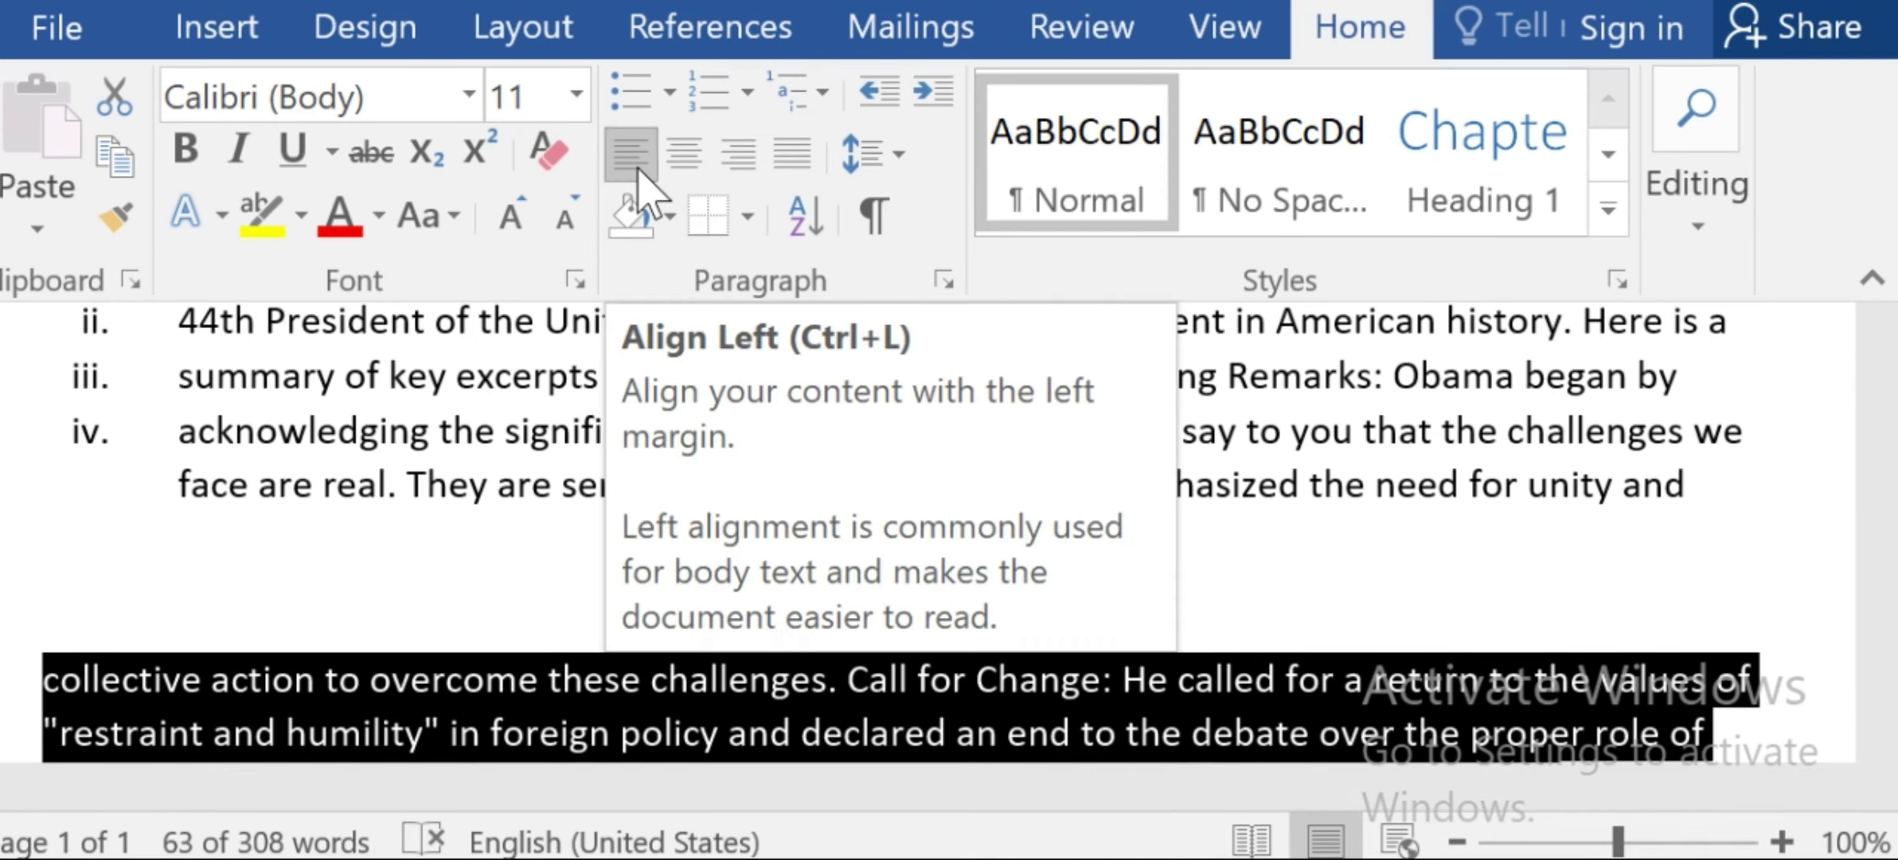
pyautogui.hotkey('ctrl', 'j')
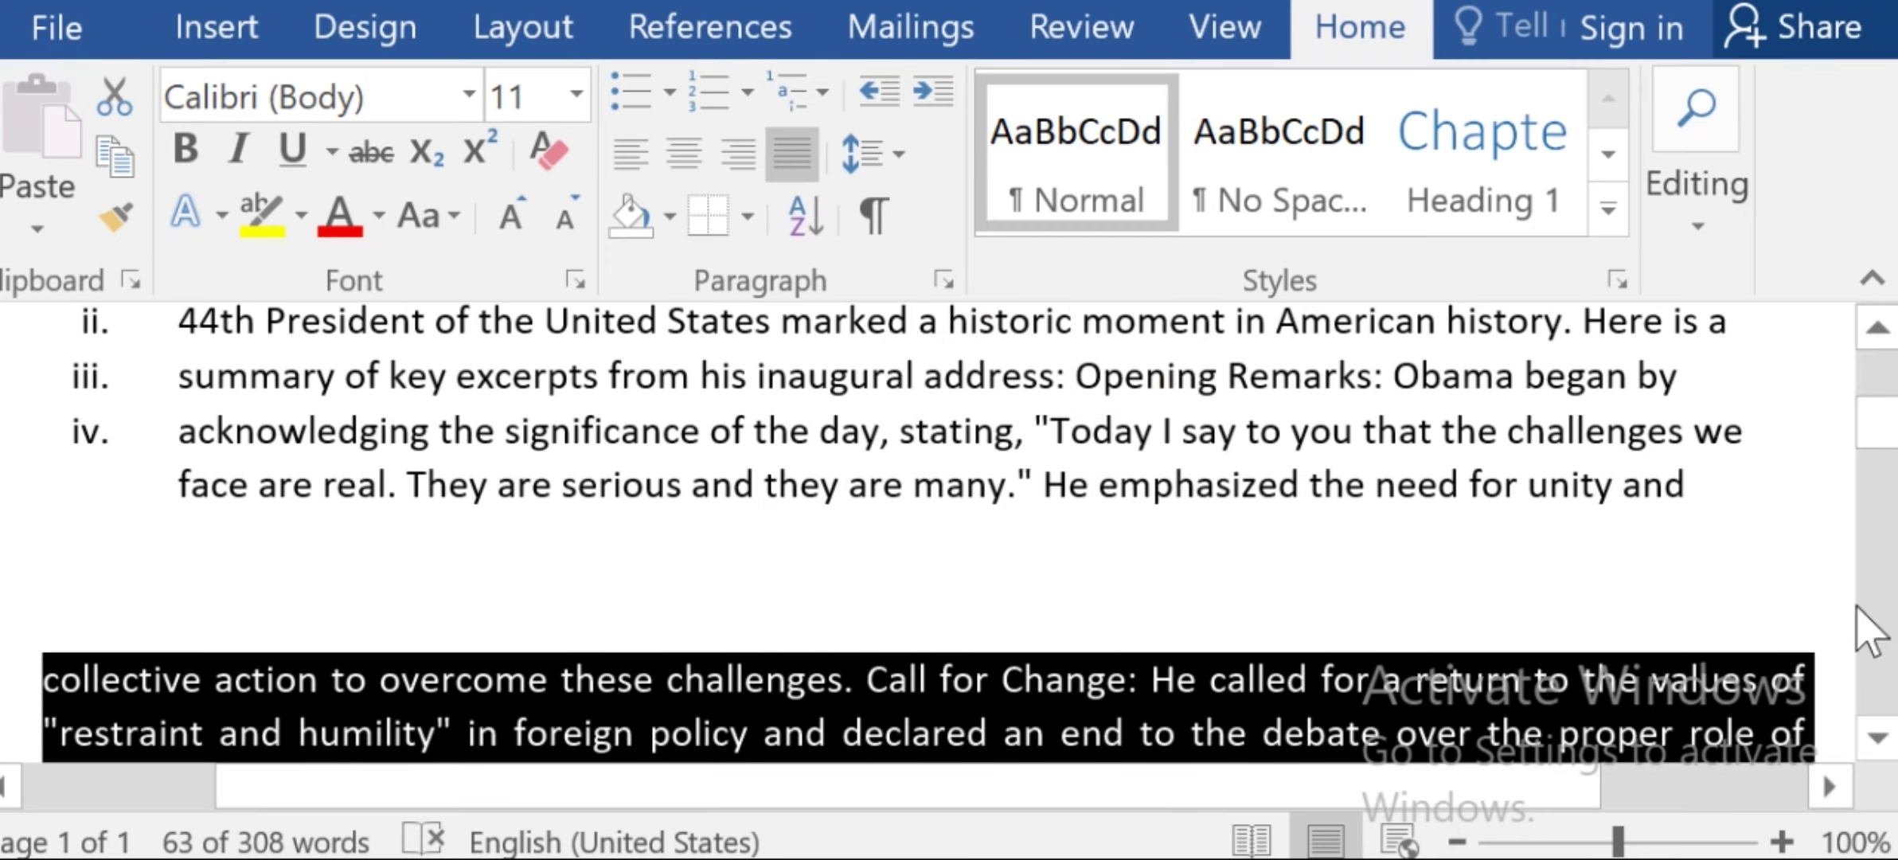
# Highlight in yellow the word "by" ending item iii and the word "and" ending item iv.
pyautogui.scroll(2, 1877, 430)
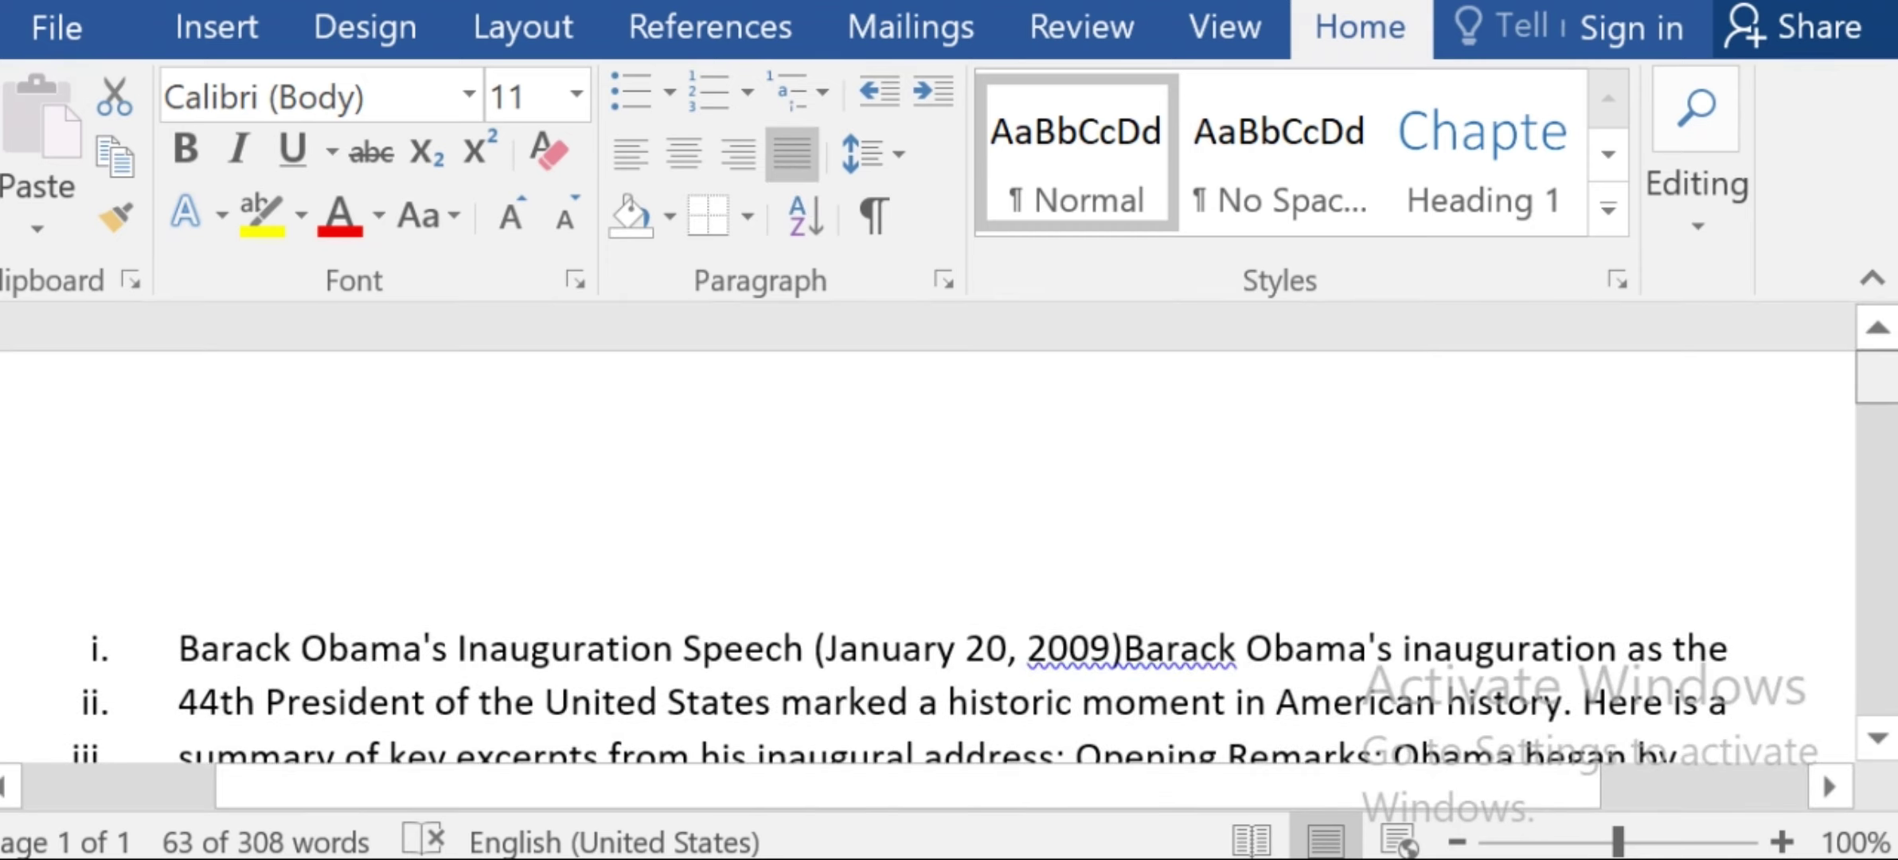
pyautogui.scroll(-2, 1877, 430)
pyautogui.scroll(-1, 1689, 505)
pyautogui.scroll(2, 1690, 506)
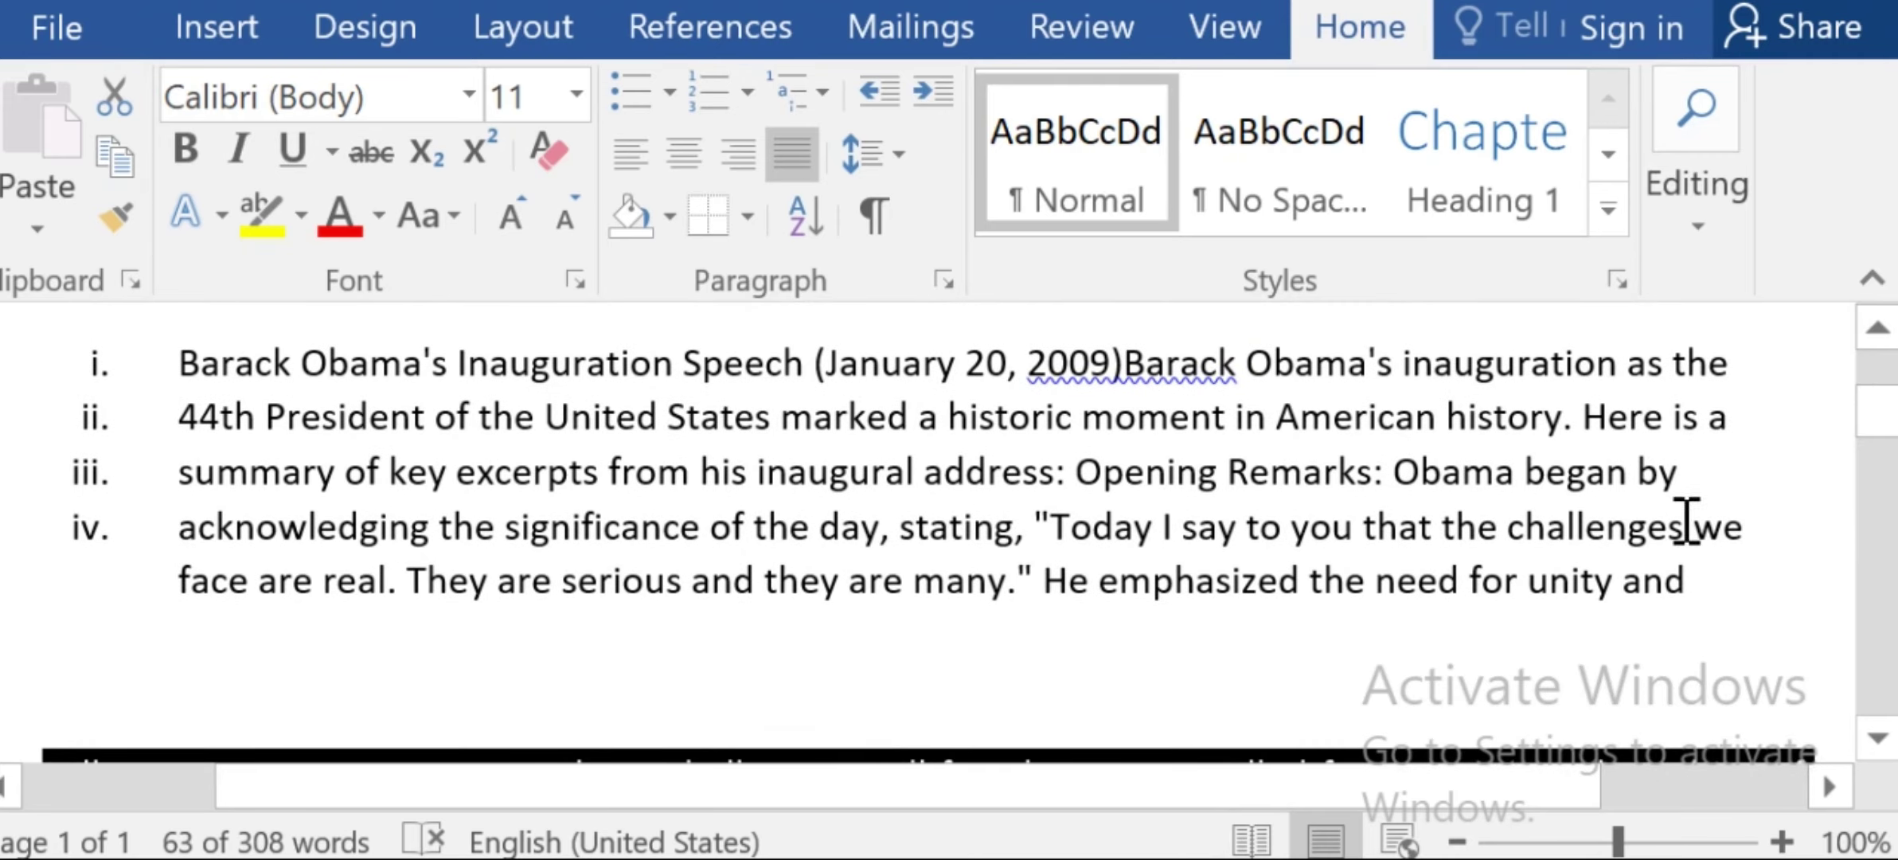
pyautogui.moveTo(1695, 591); pyautogui.dragTo(170, 351)
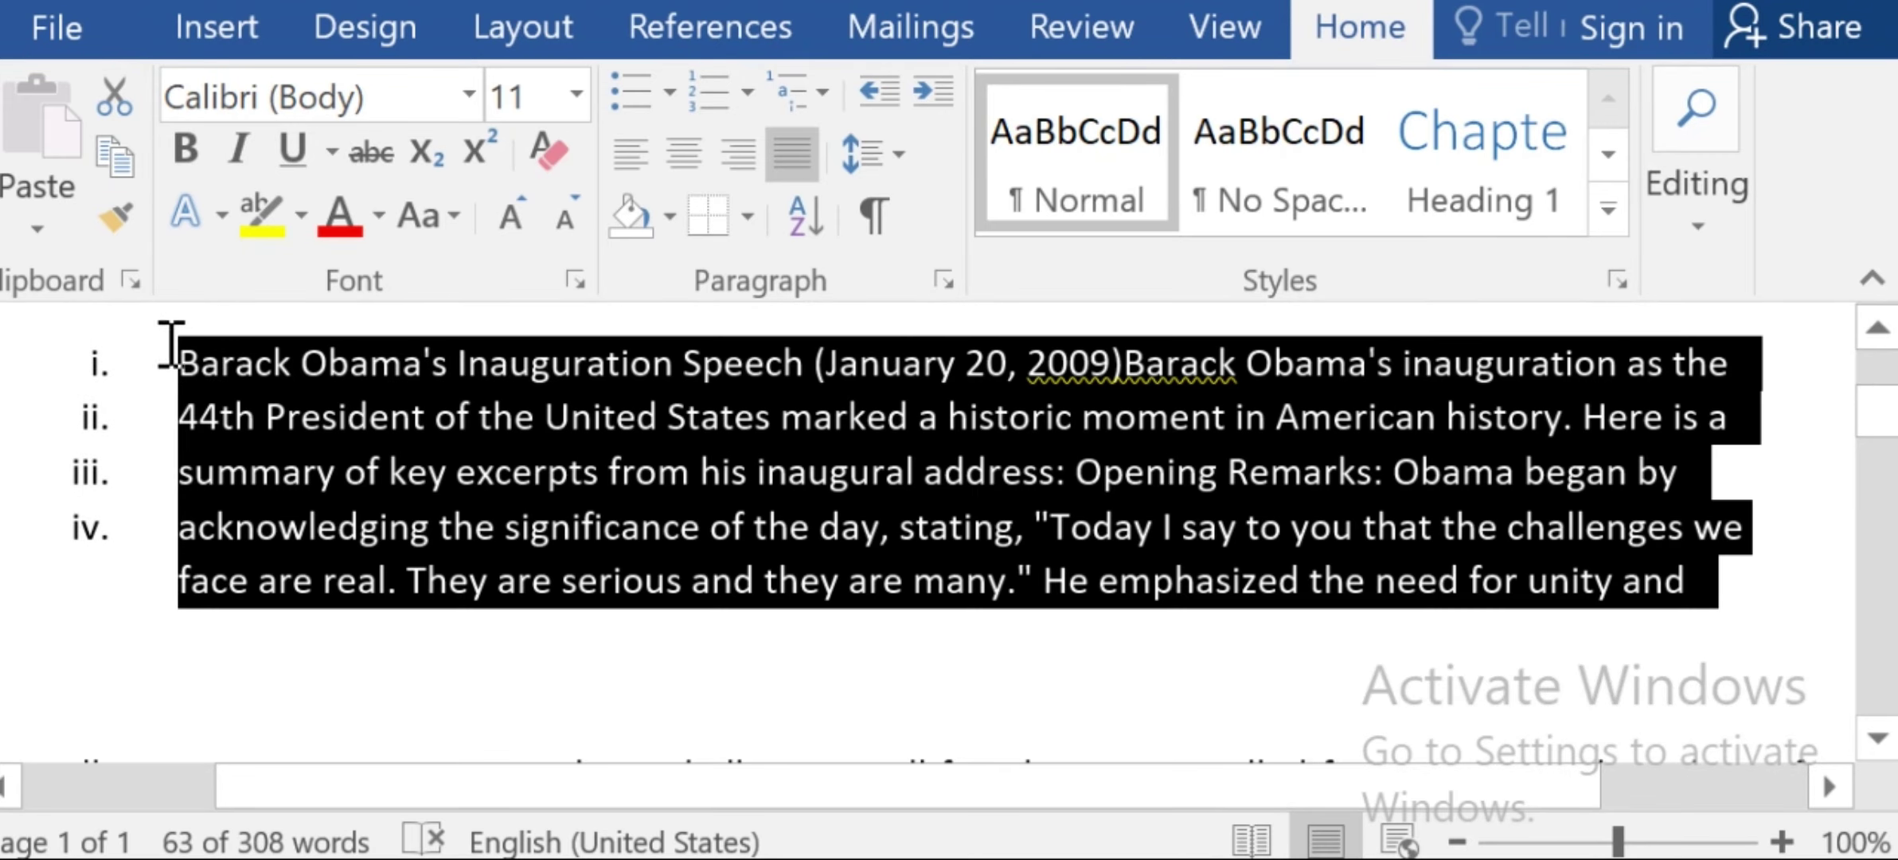
pyautogui.click(1802, 645)
pyautogui.moveTo(1681, 476); pyautogui.dragTo(1642, 478)
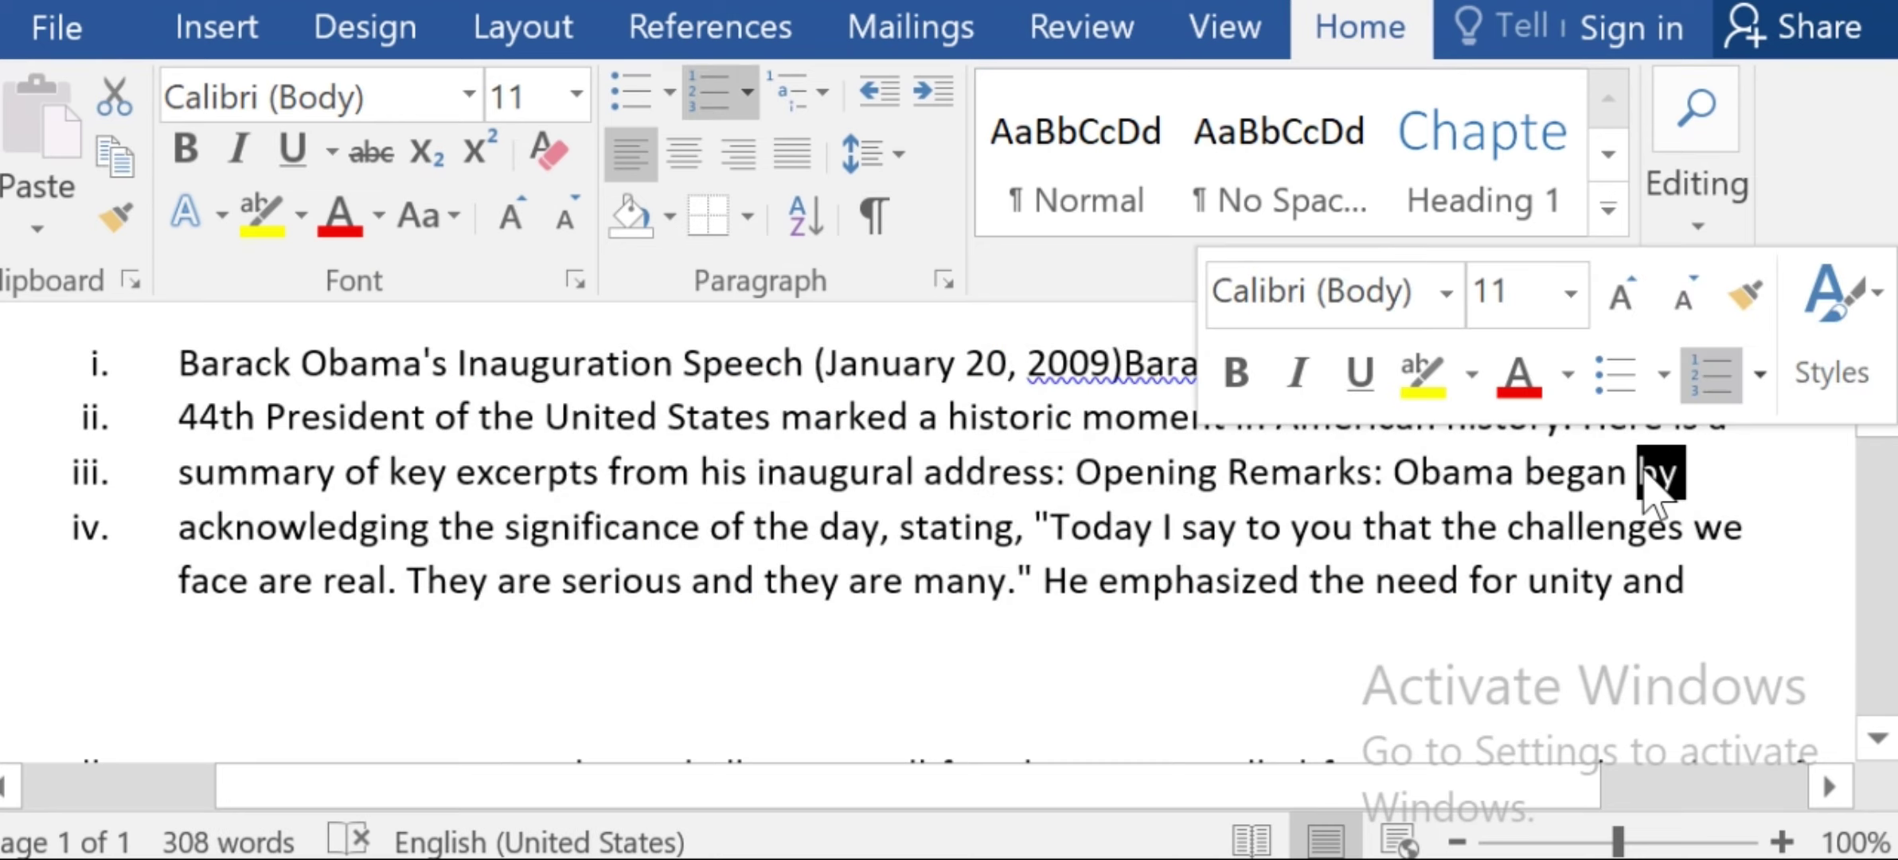
pyautogui.click(1422, 374)
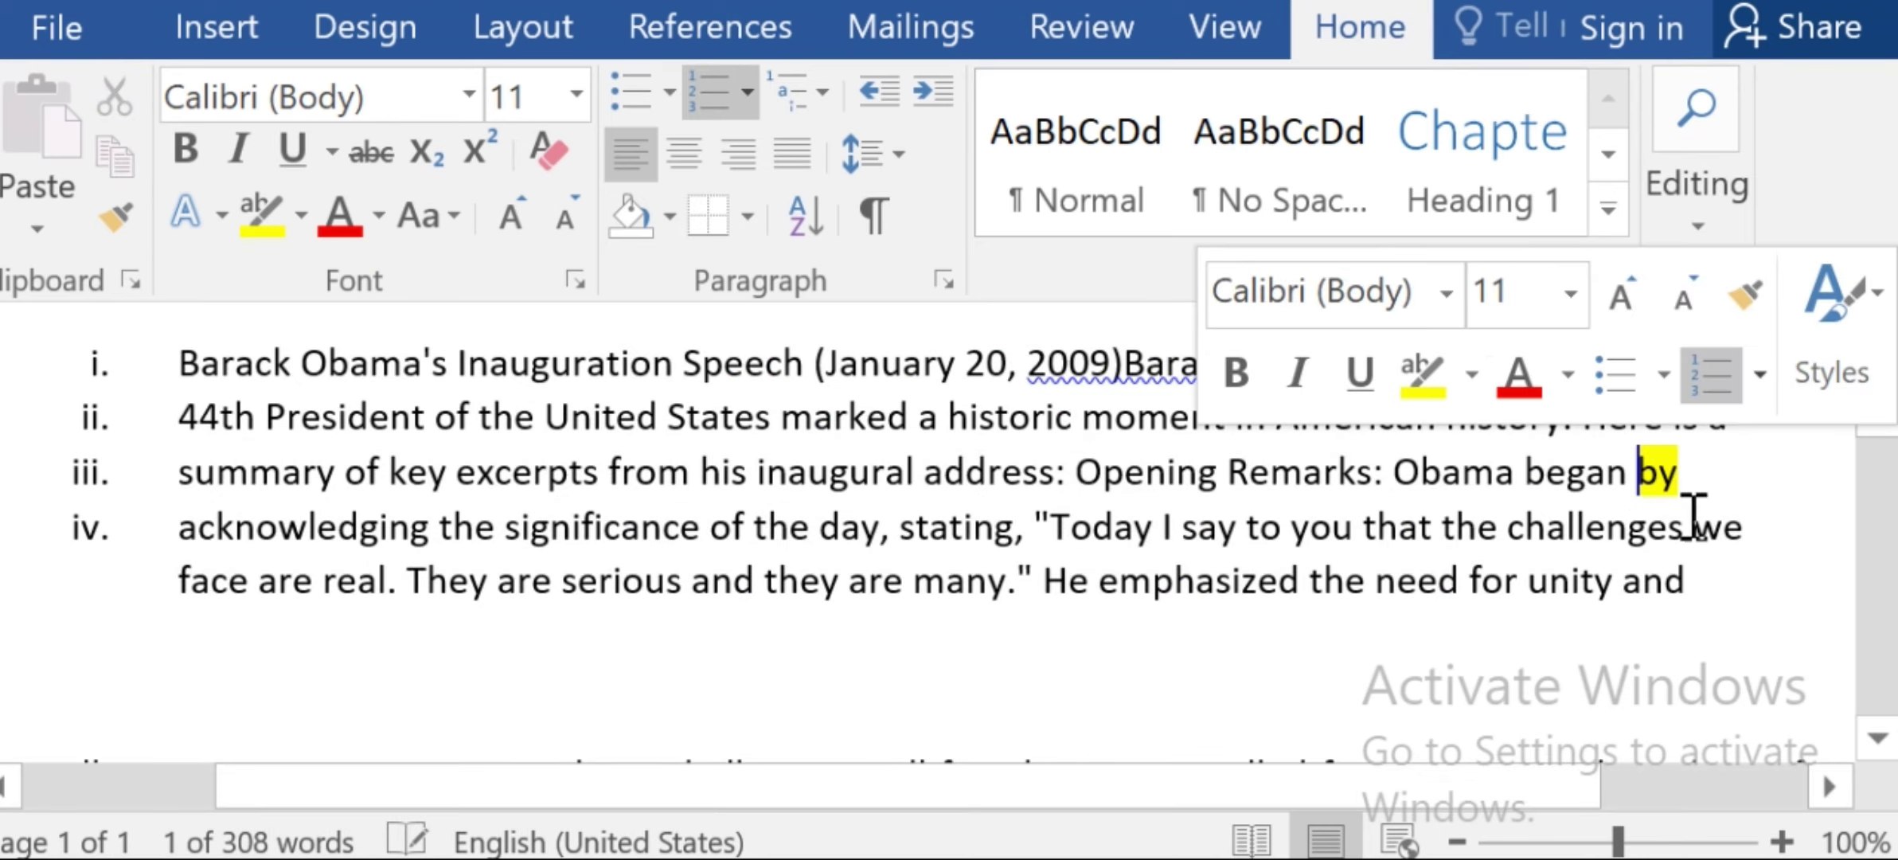
pyautogui.moveTo(1687, 581); pyautogui.dragTo(1627, 579)
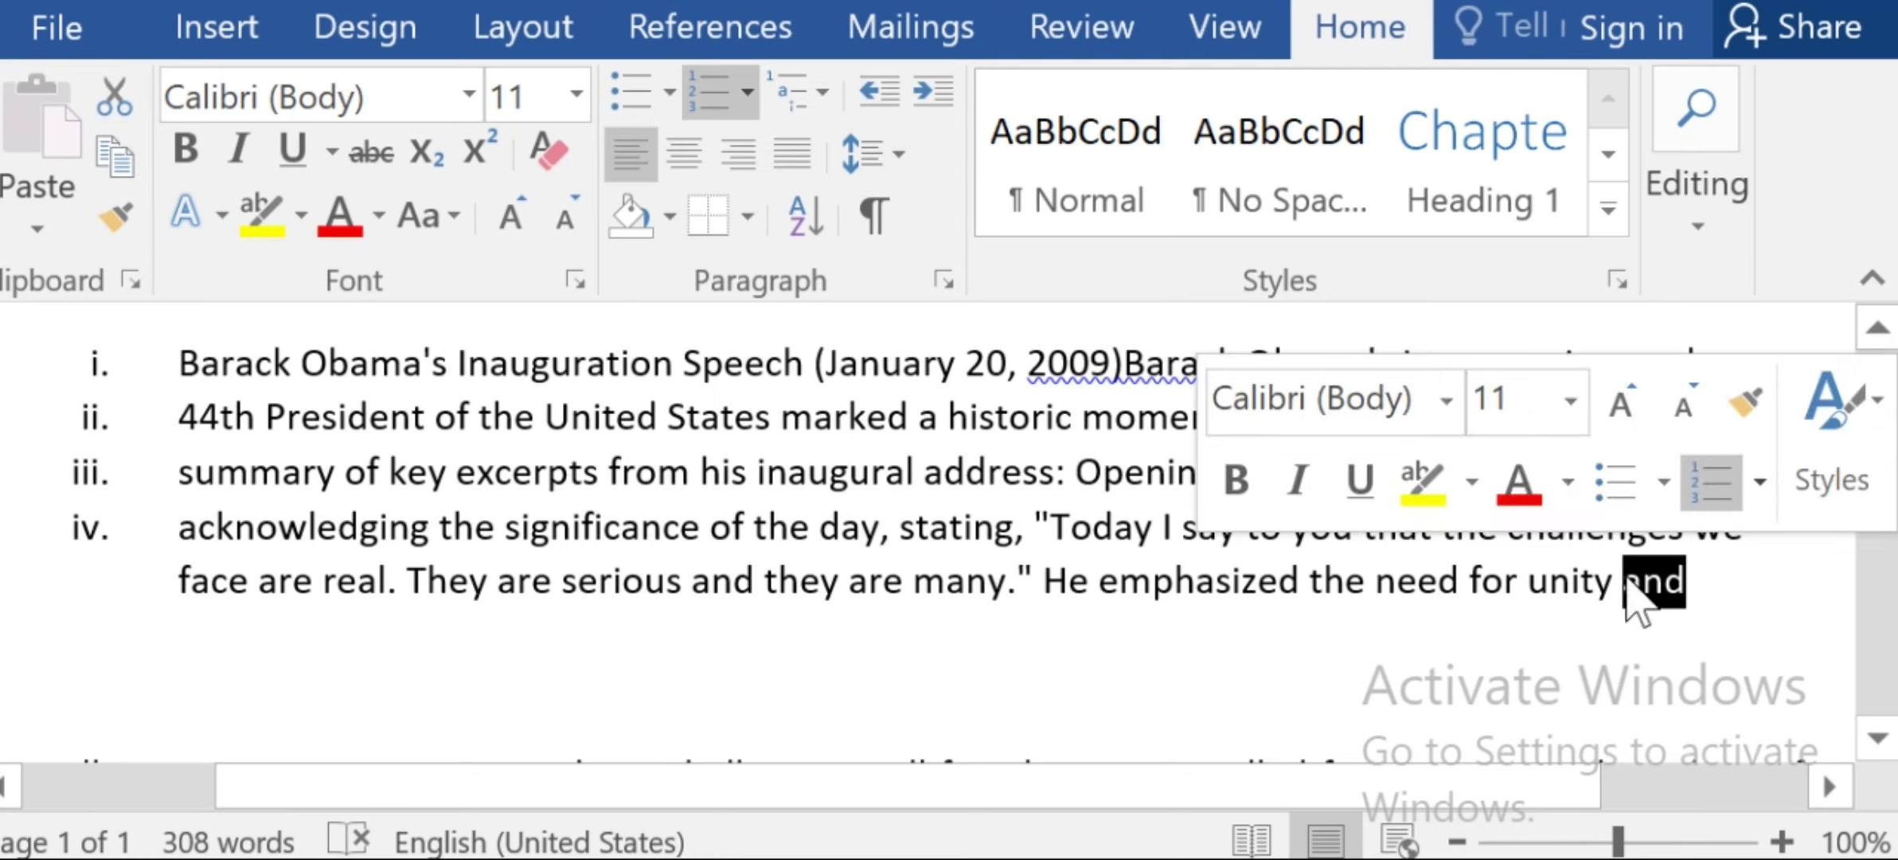
pyautogui.click(1422, 480)
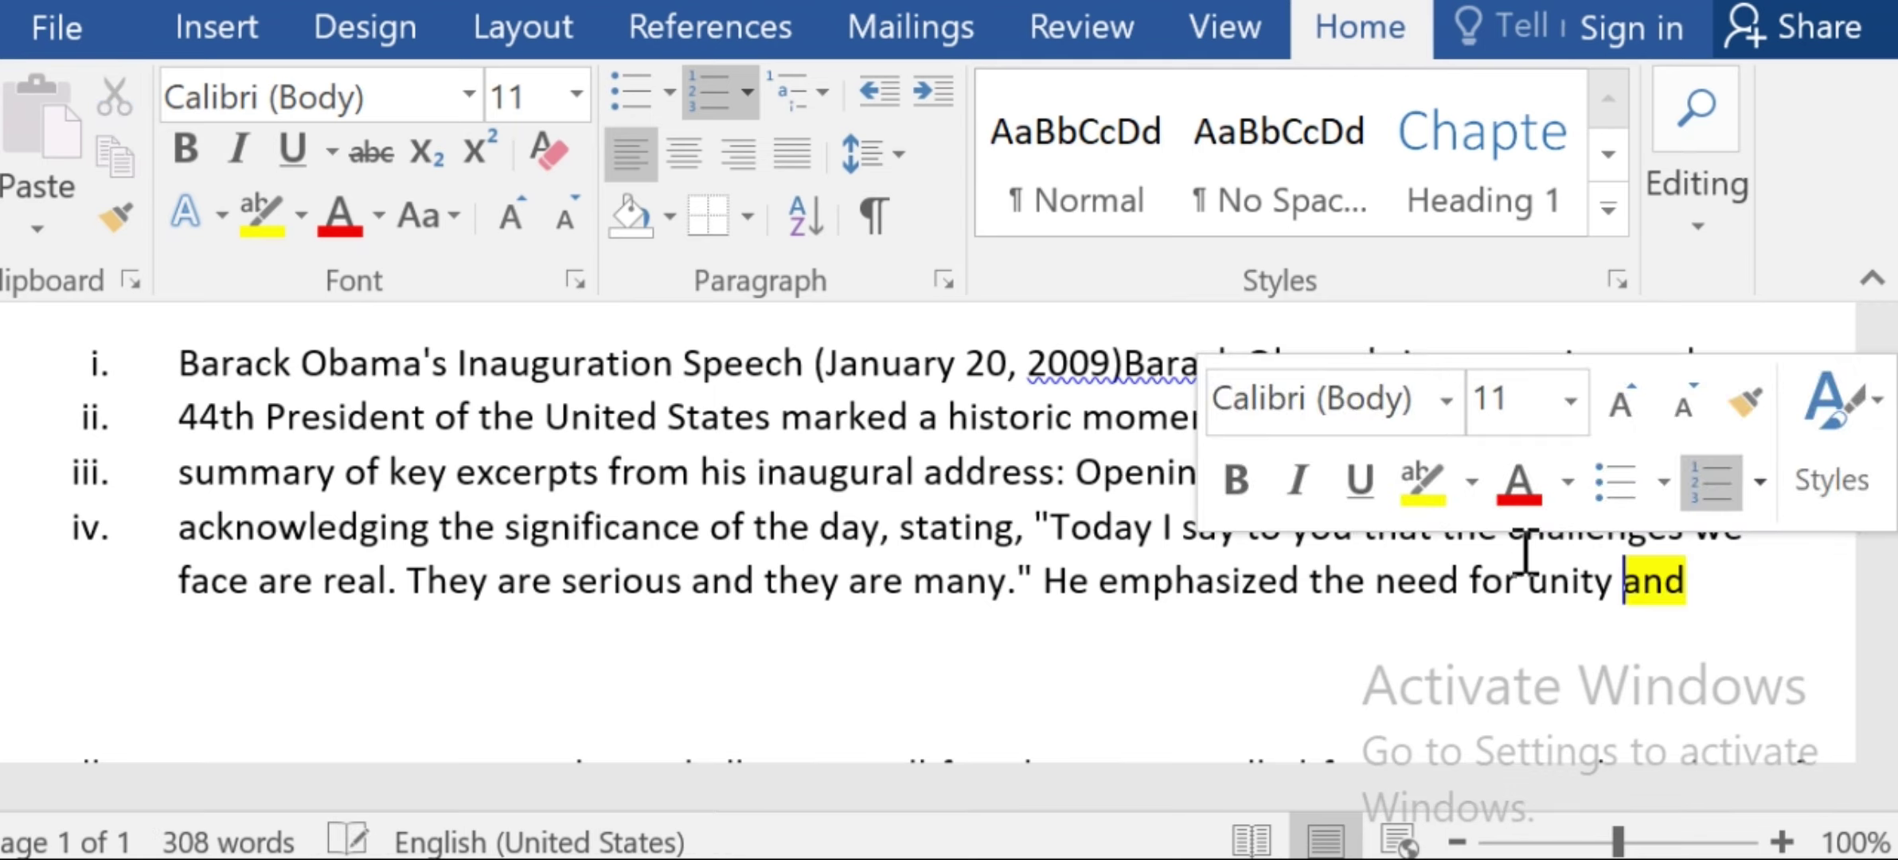
pyautogui.click(1772, 601)
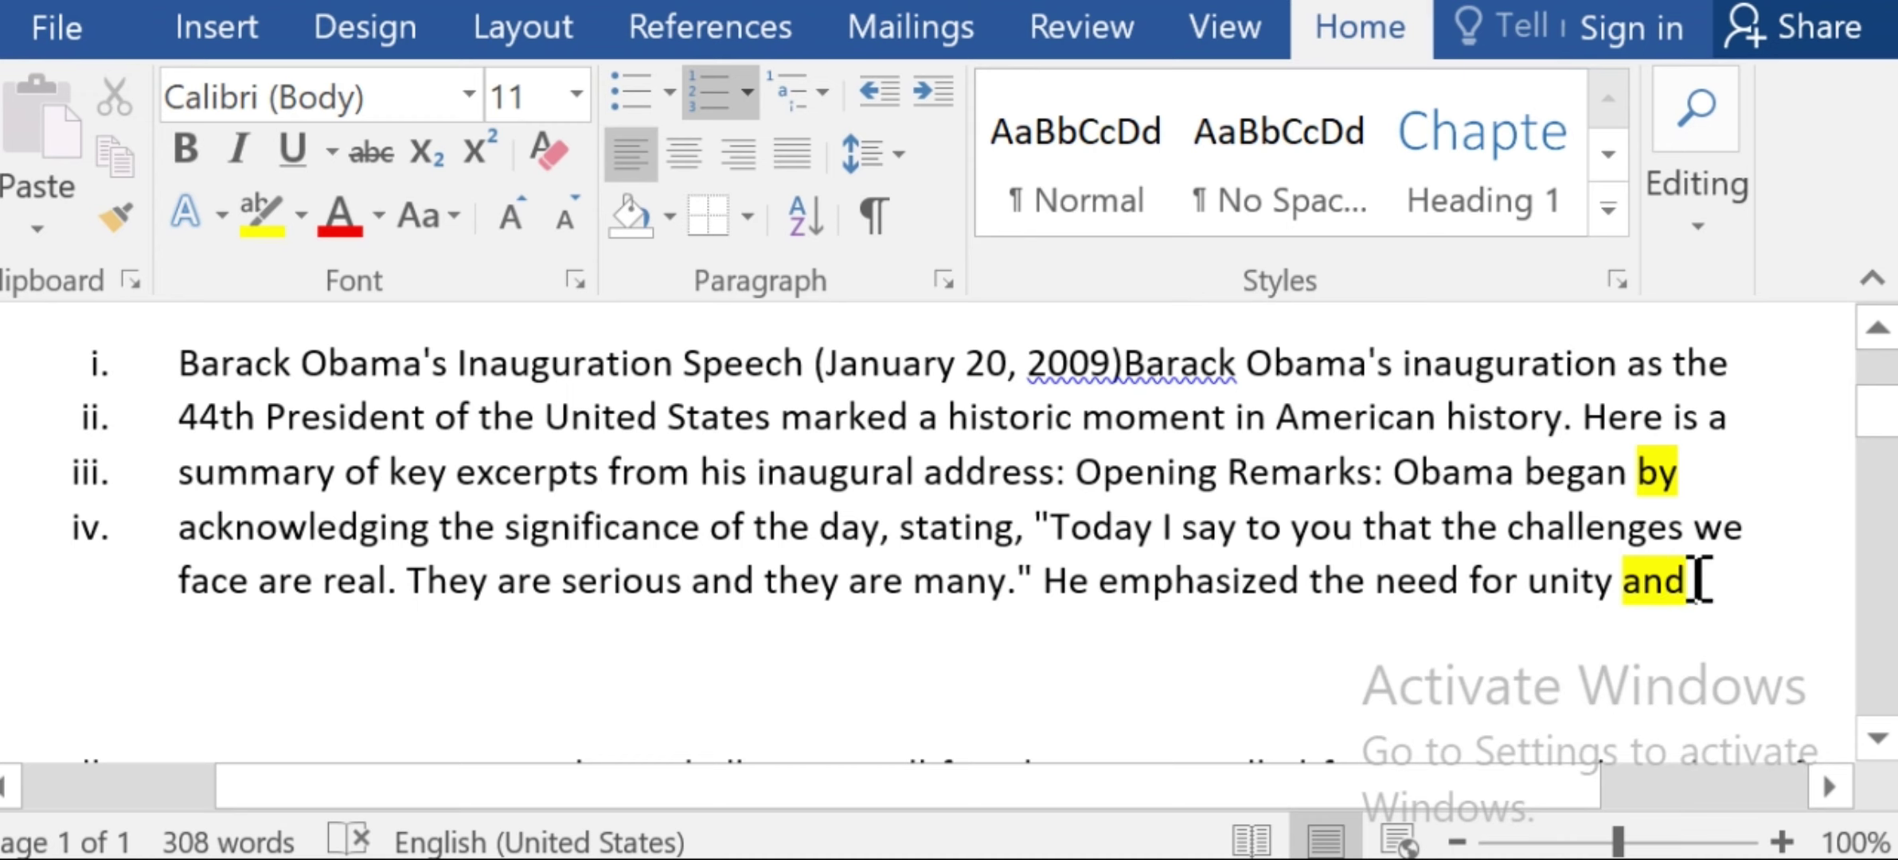
# Try left and justified alignment on opening items i to iv, and center them.
pyautogui.moveTo(1696, 579); pyautogui.dragTo(51, 369)
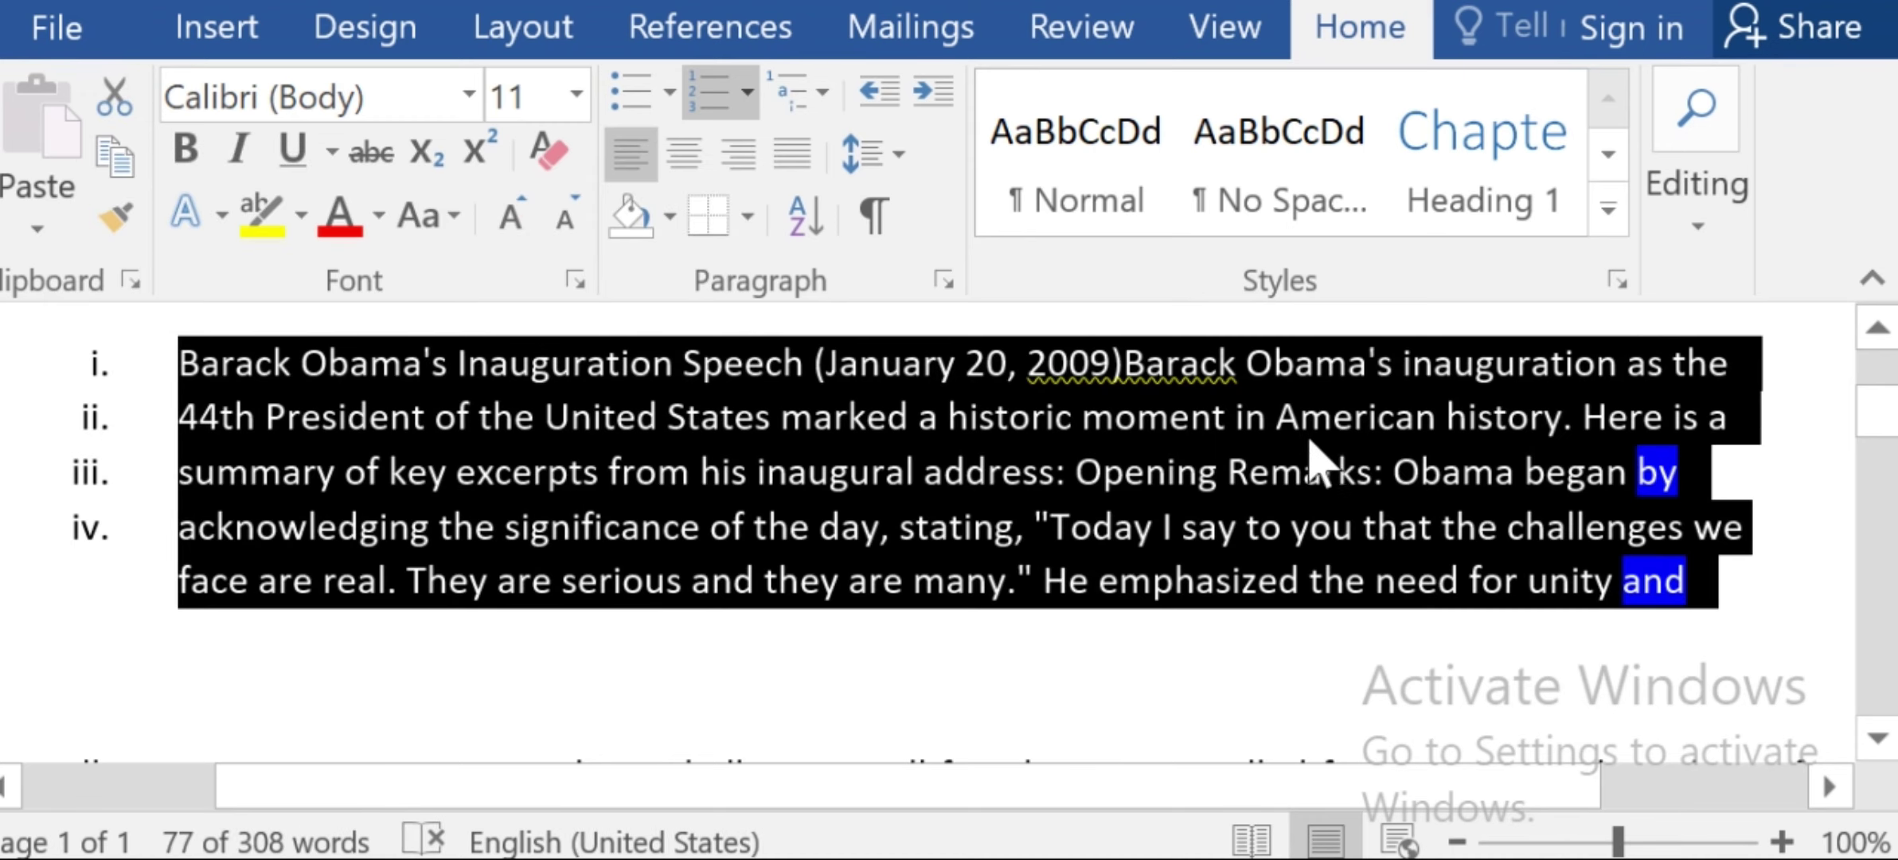
pyautogui.click(632, 165)
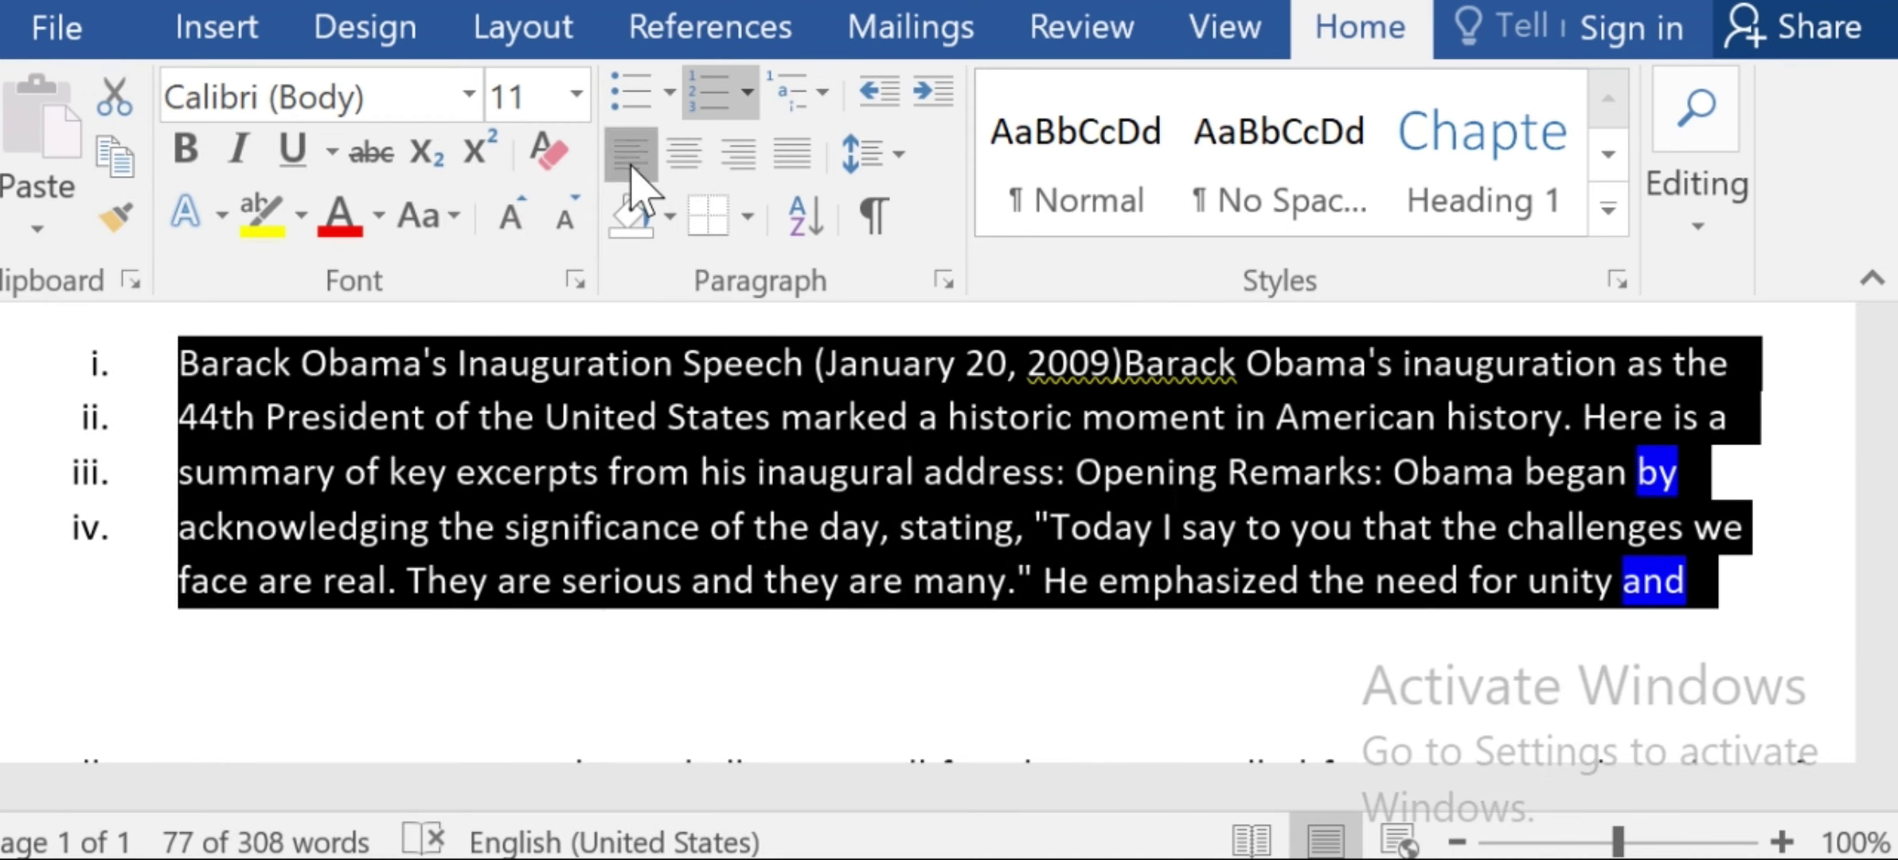
pyautogui.hotkey('ctrl', 'j')
pyautogui.click(632, 164)
pyautogui.click(680, 164)
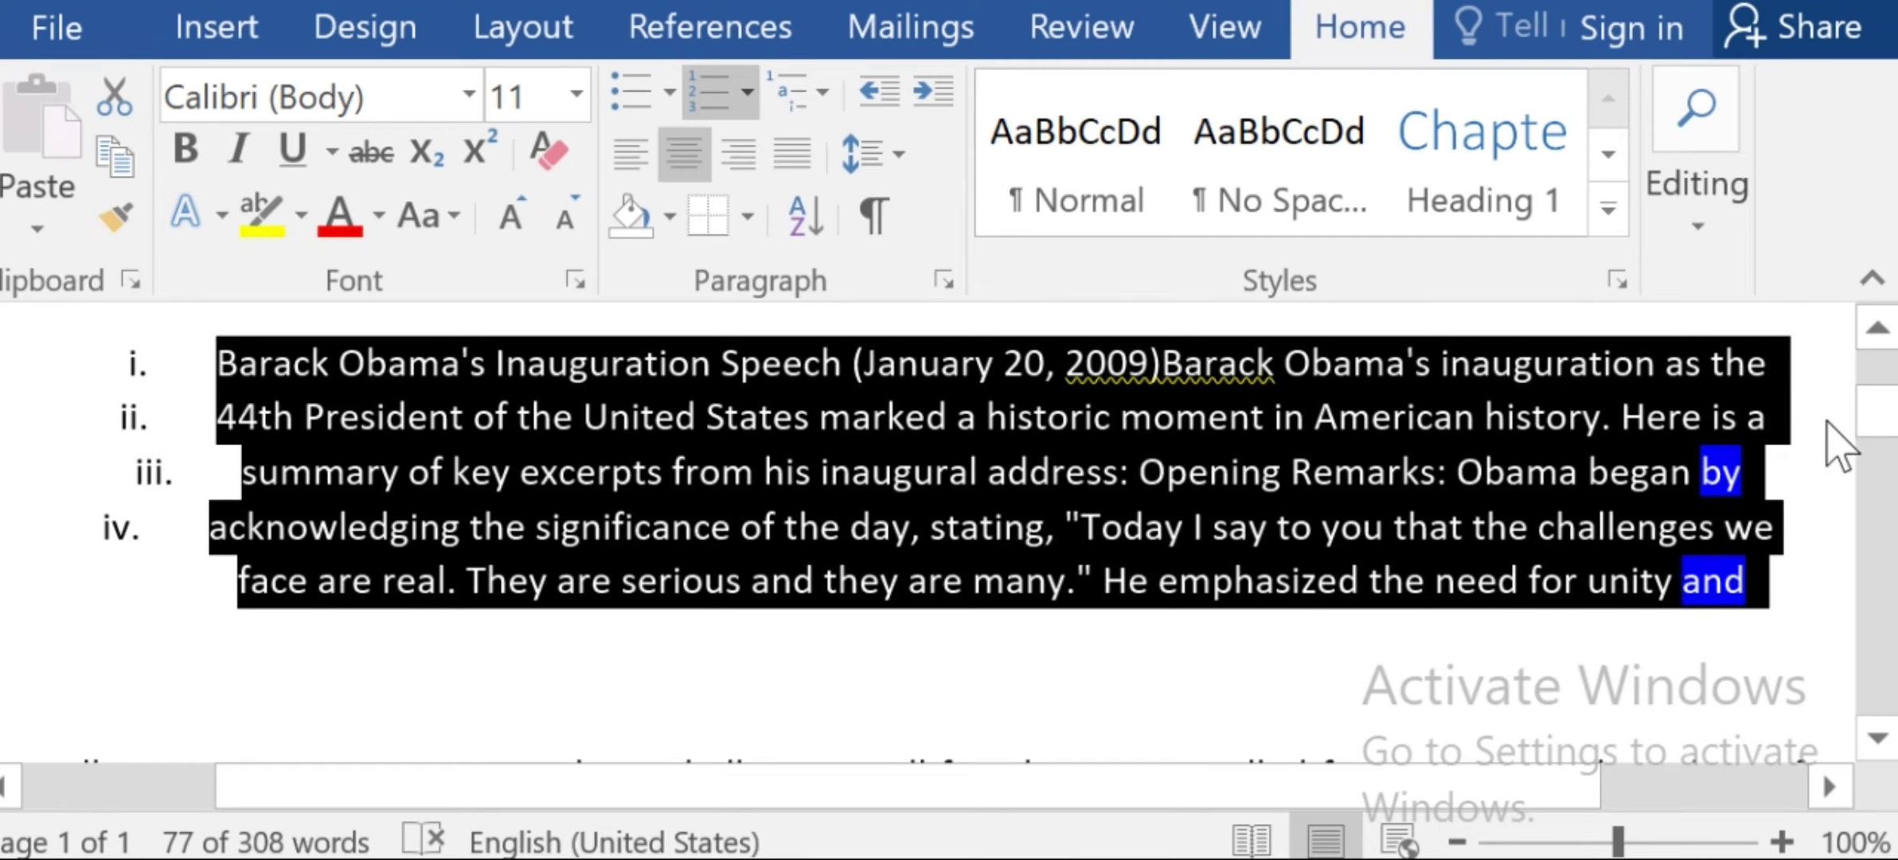
# Align opening items i to iv with the right margin.
pyautogui.click(1782, 488)
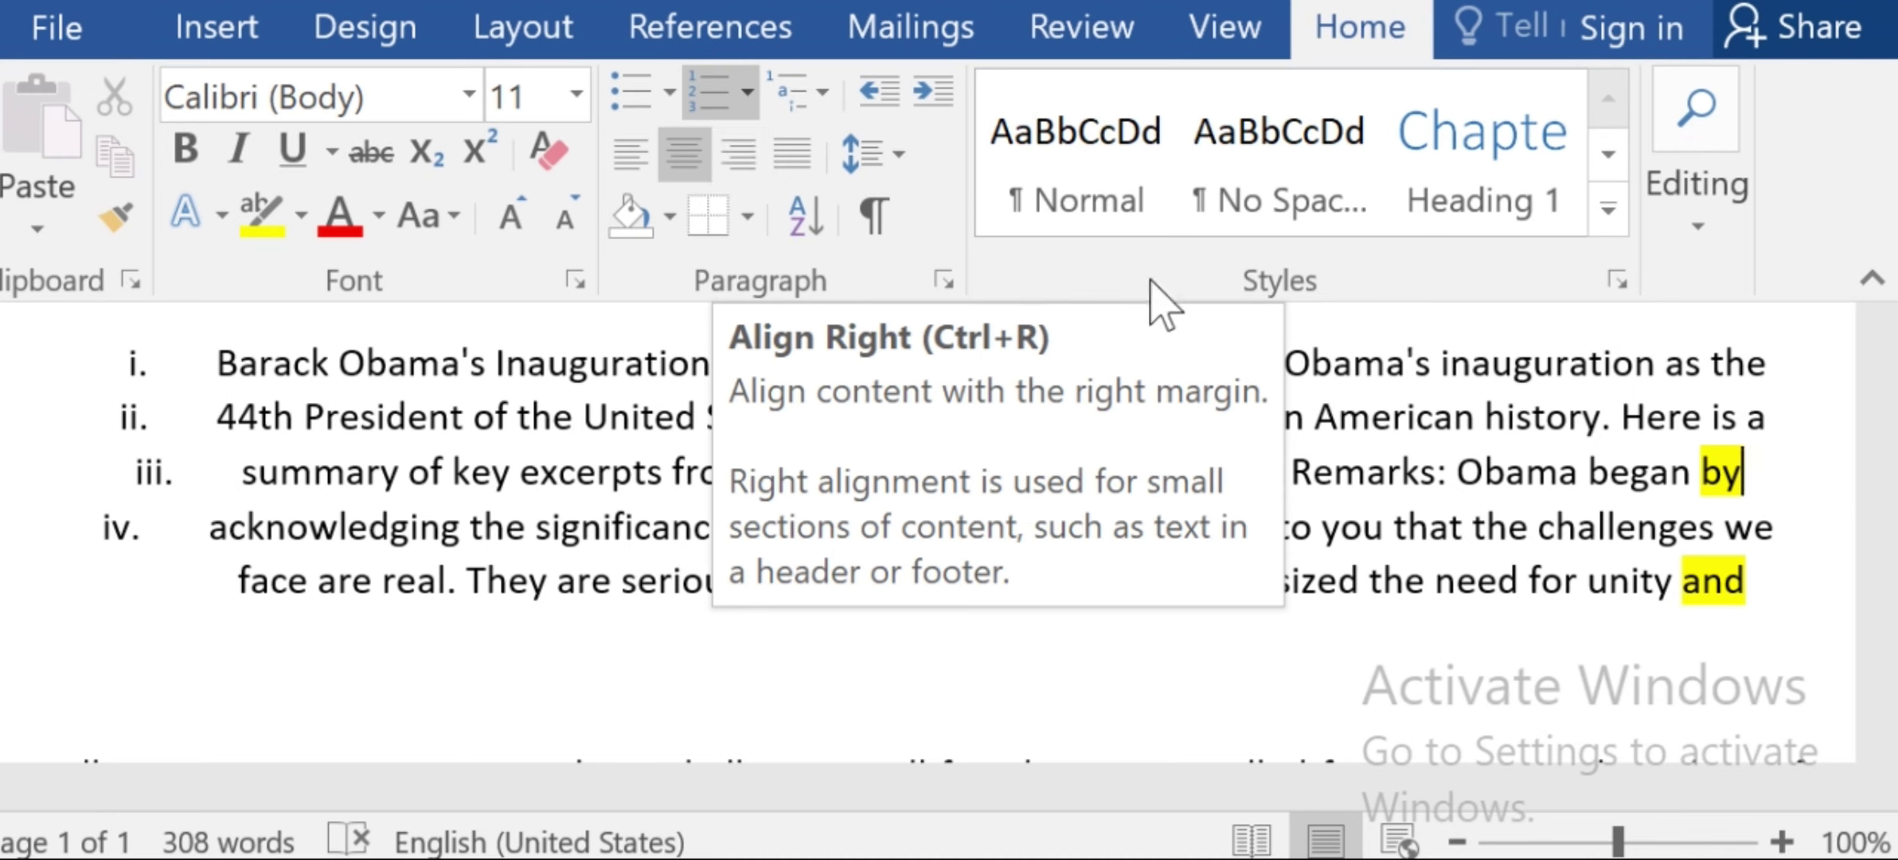
pyautogui.moveTo(1762, 576); pyautogui.dragTo(212, 364)
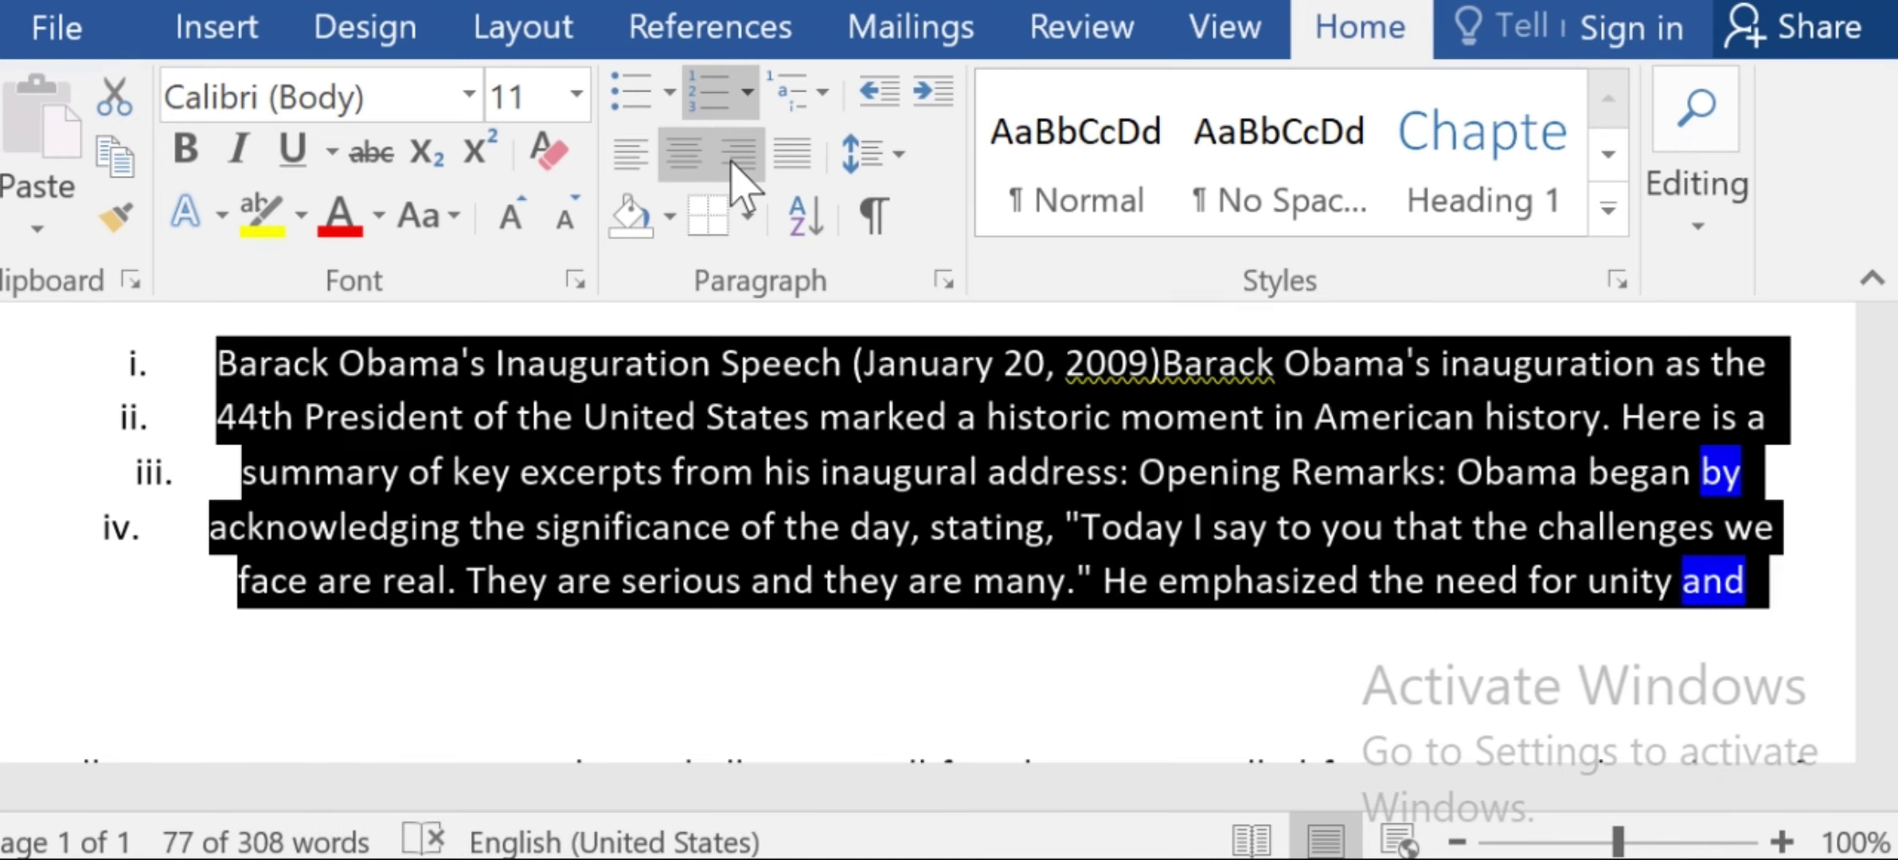
pyautogui.click(734, 159)
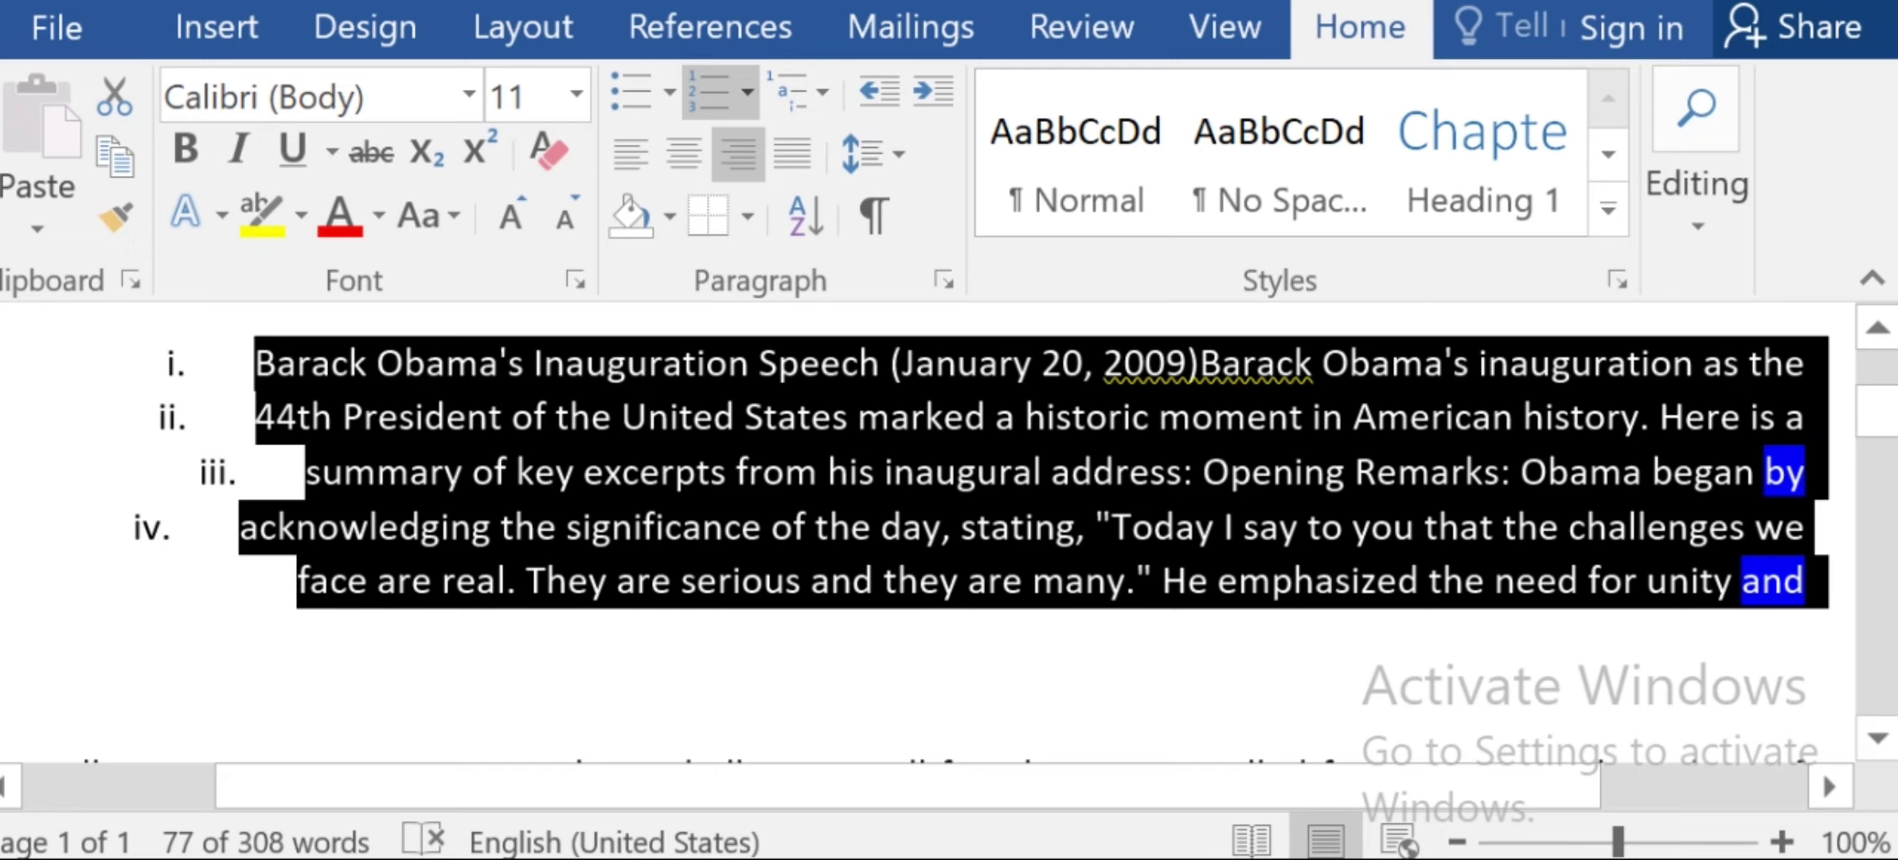
pyautogui.click(1796, 613)
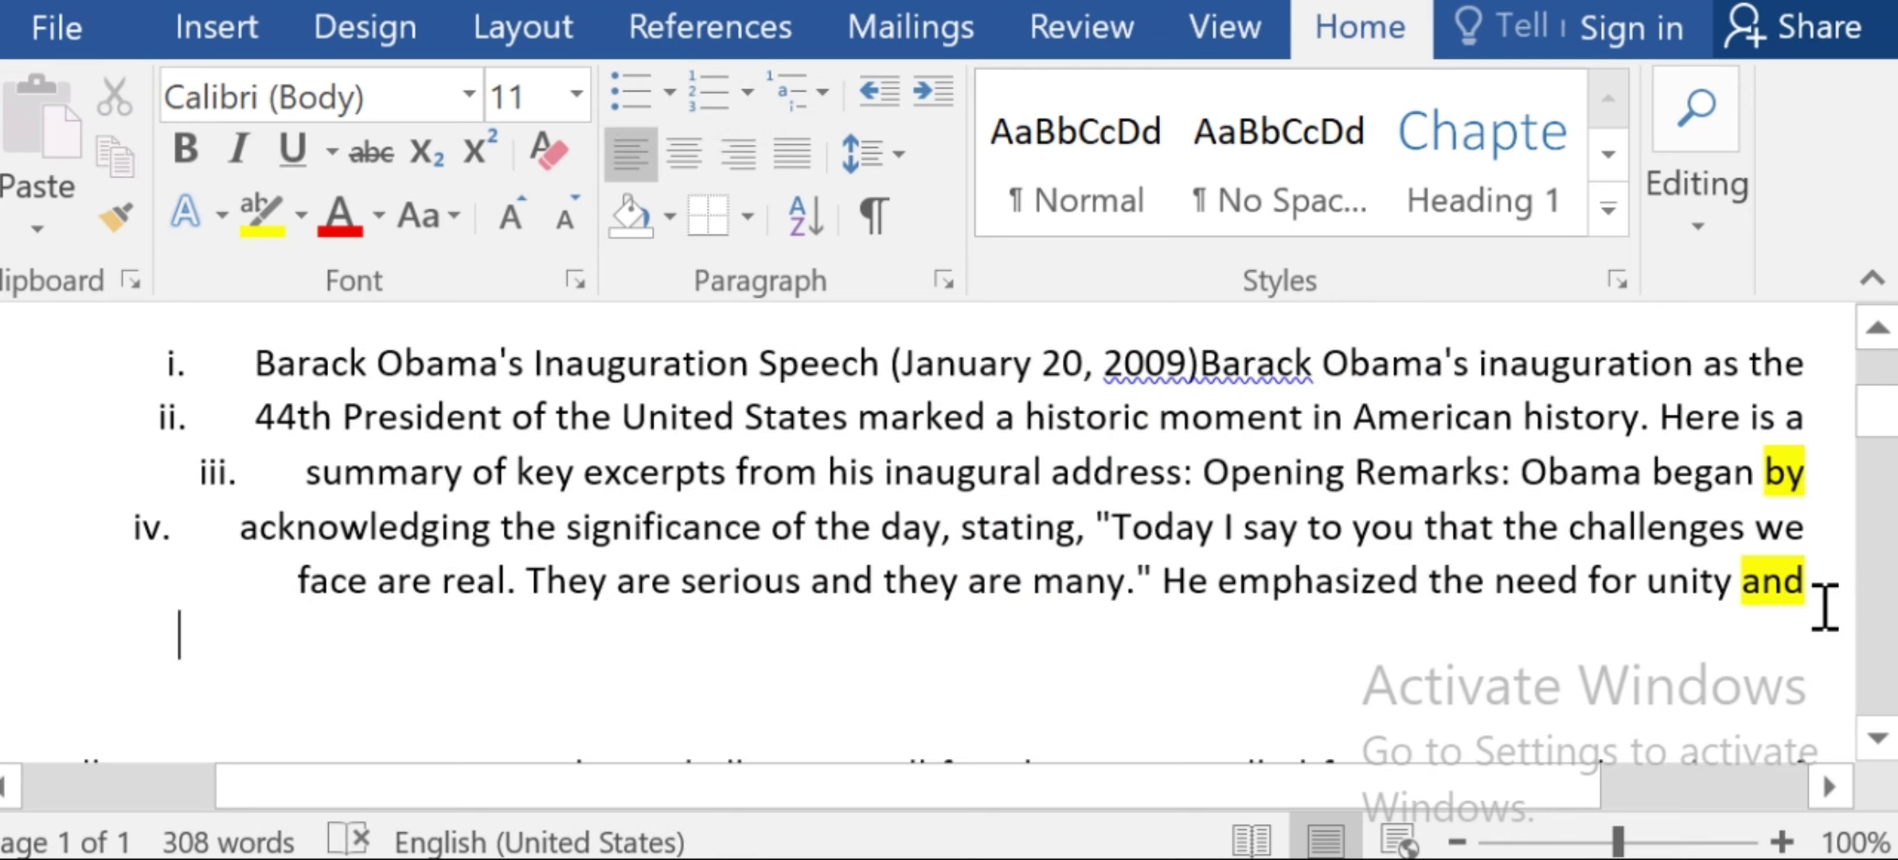
pyautogui.click(310, 471)
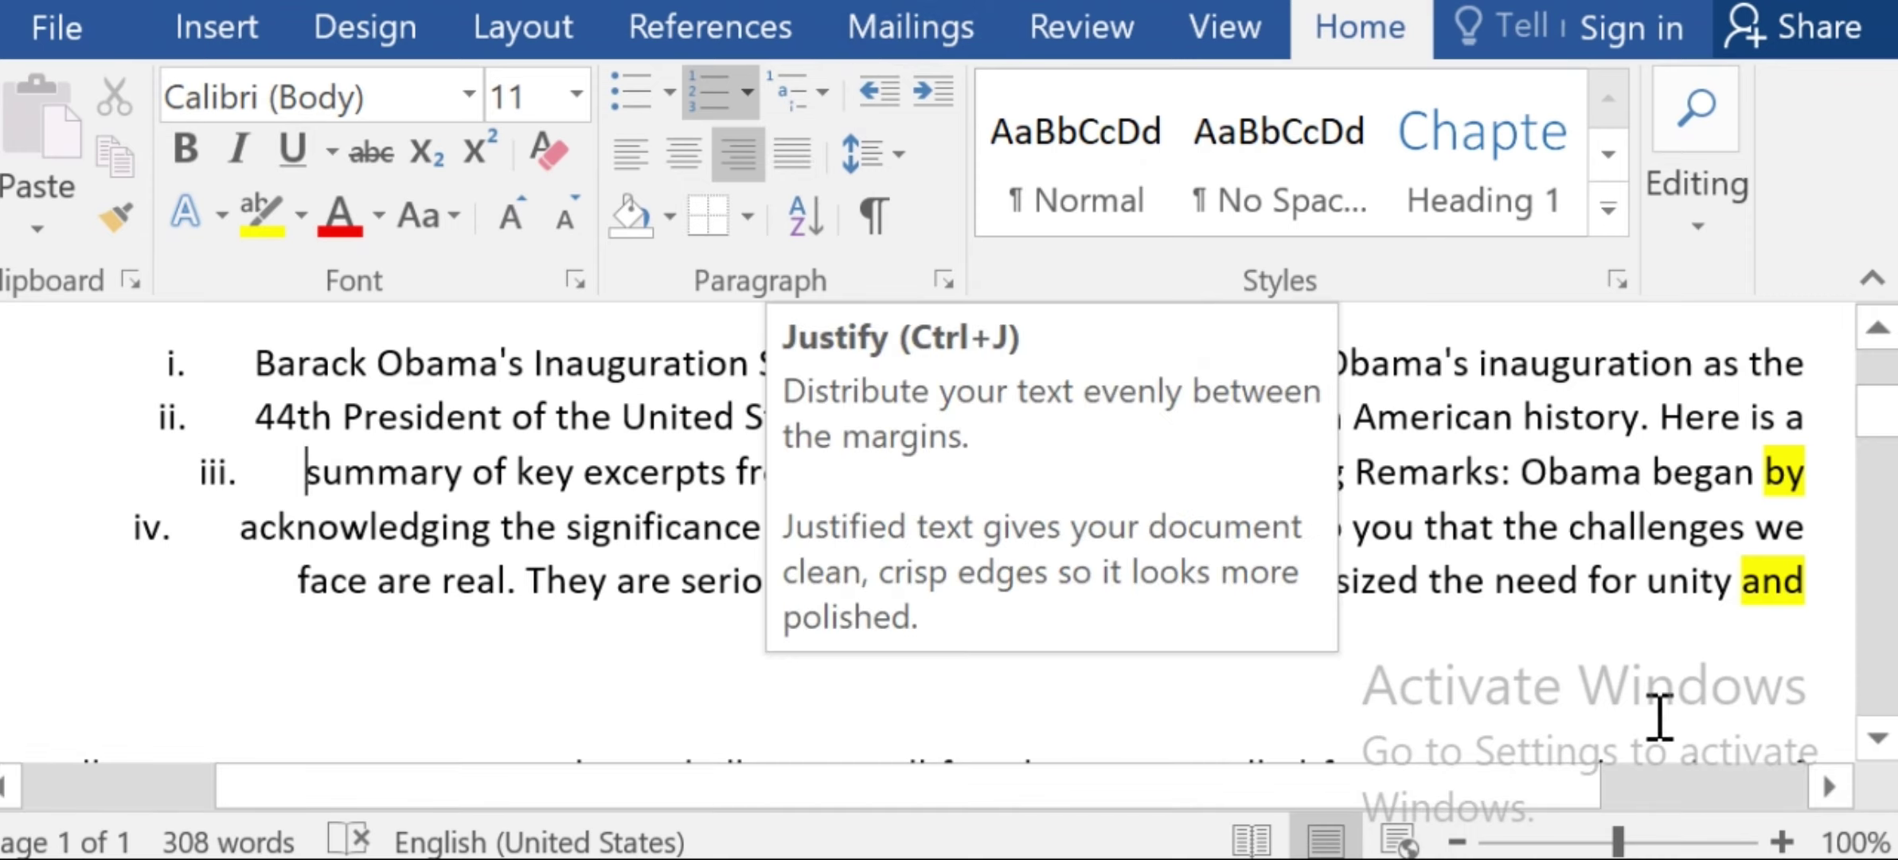
# Justify opening items i to iv and set their line spacing to 1.0.
pyautogui.moveTo(1808, 610); pyautogui.dragTo(233, 360)
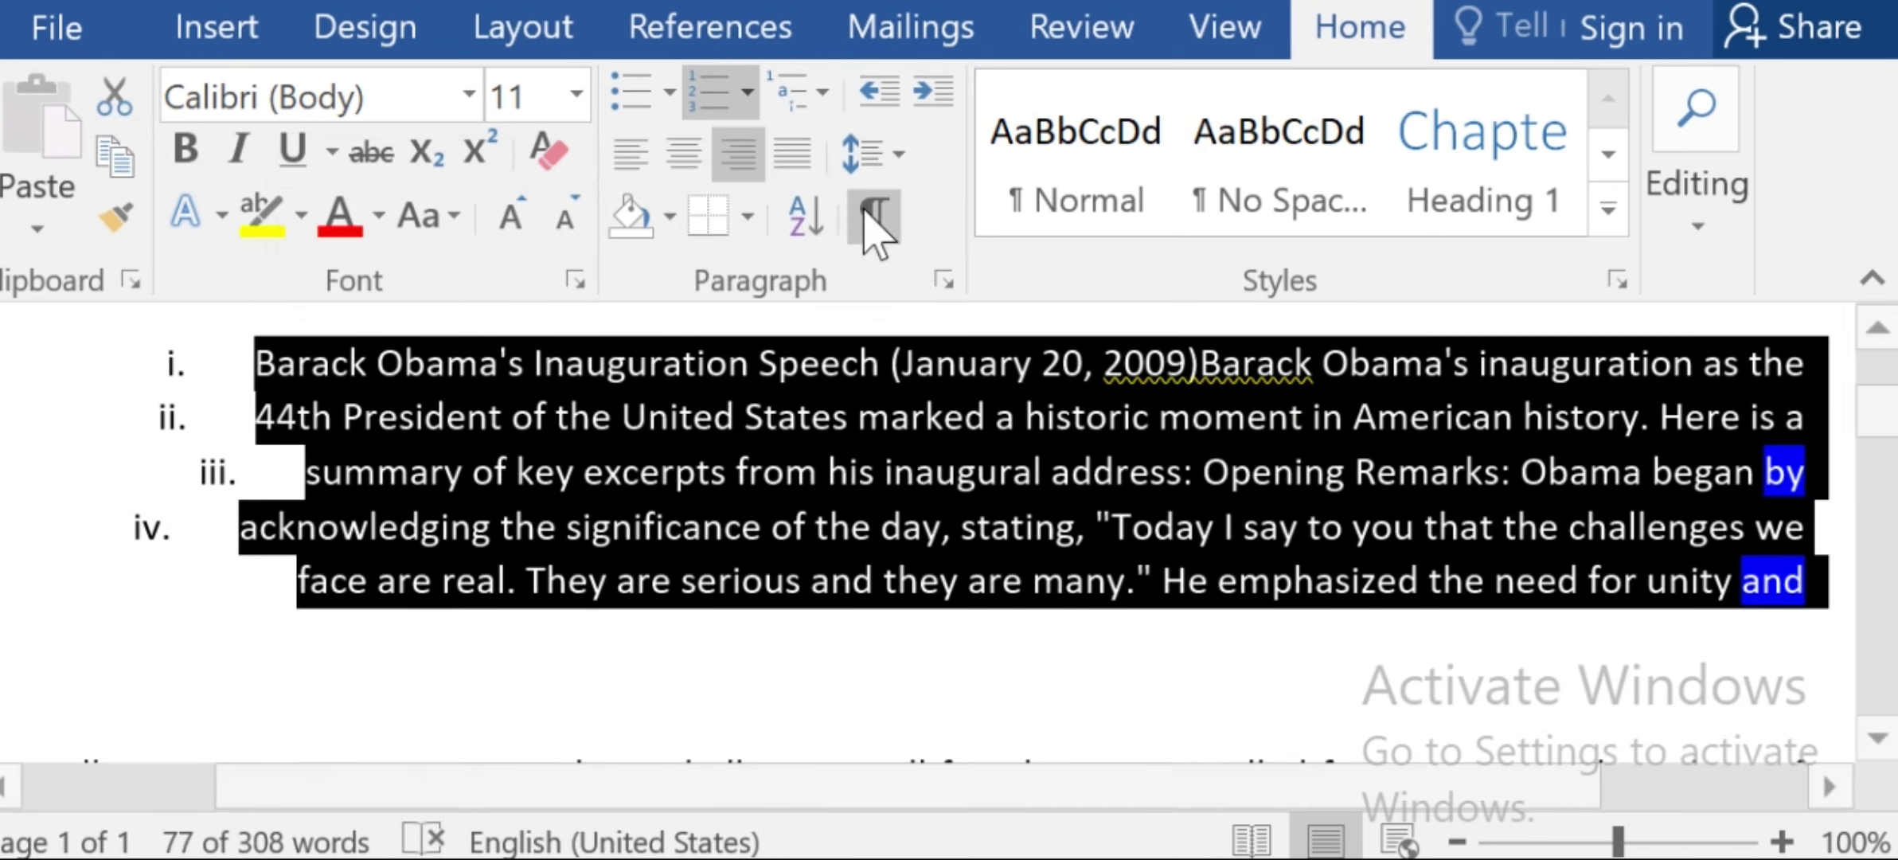
pyautogui.click(793, 155)
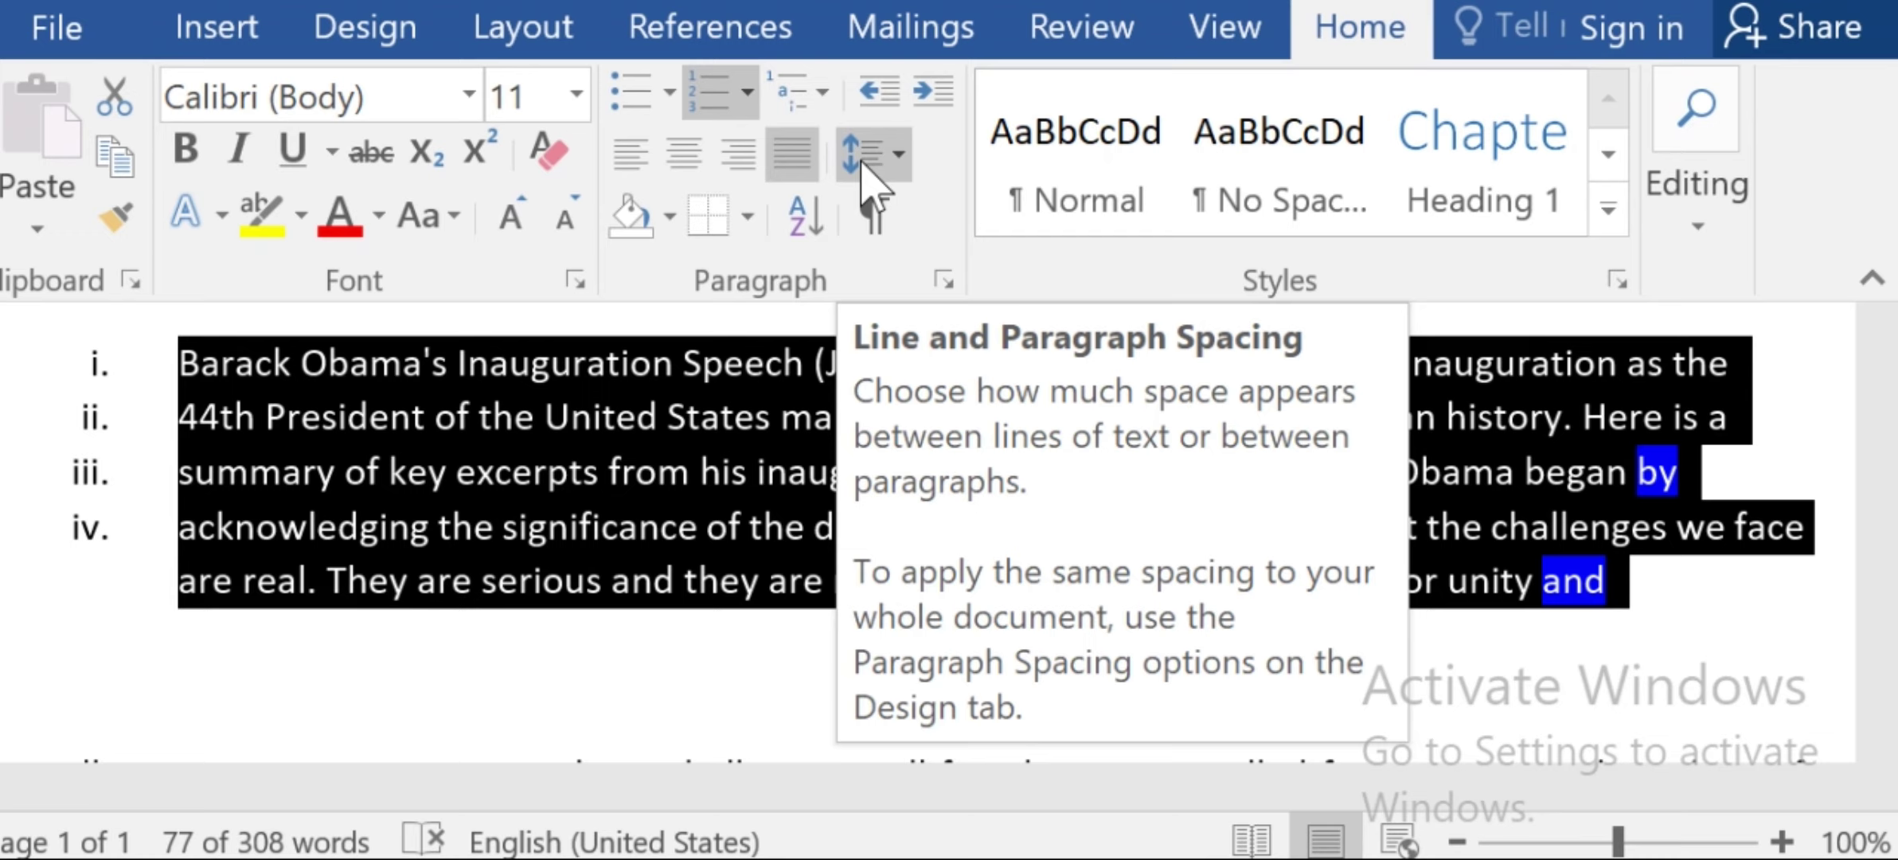
pyautogui.click(897, 157)
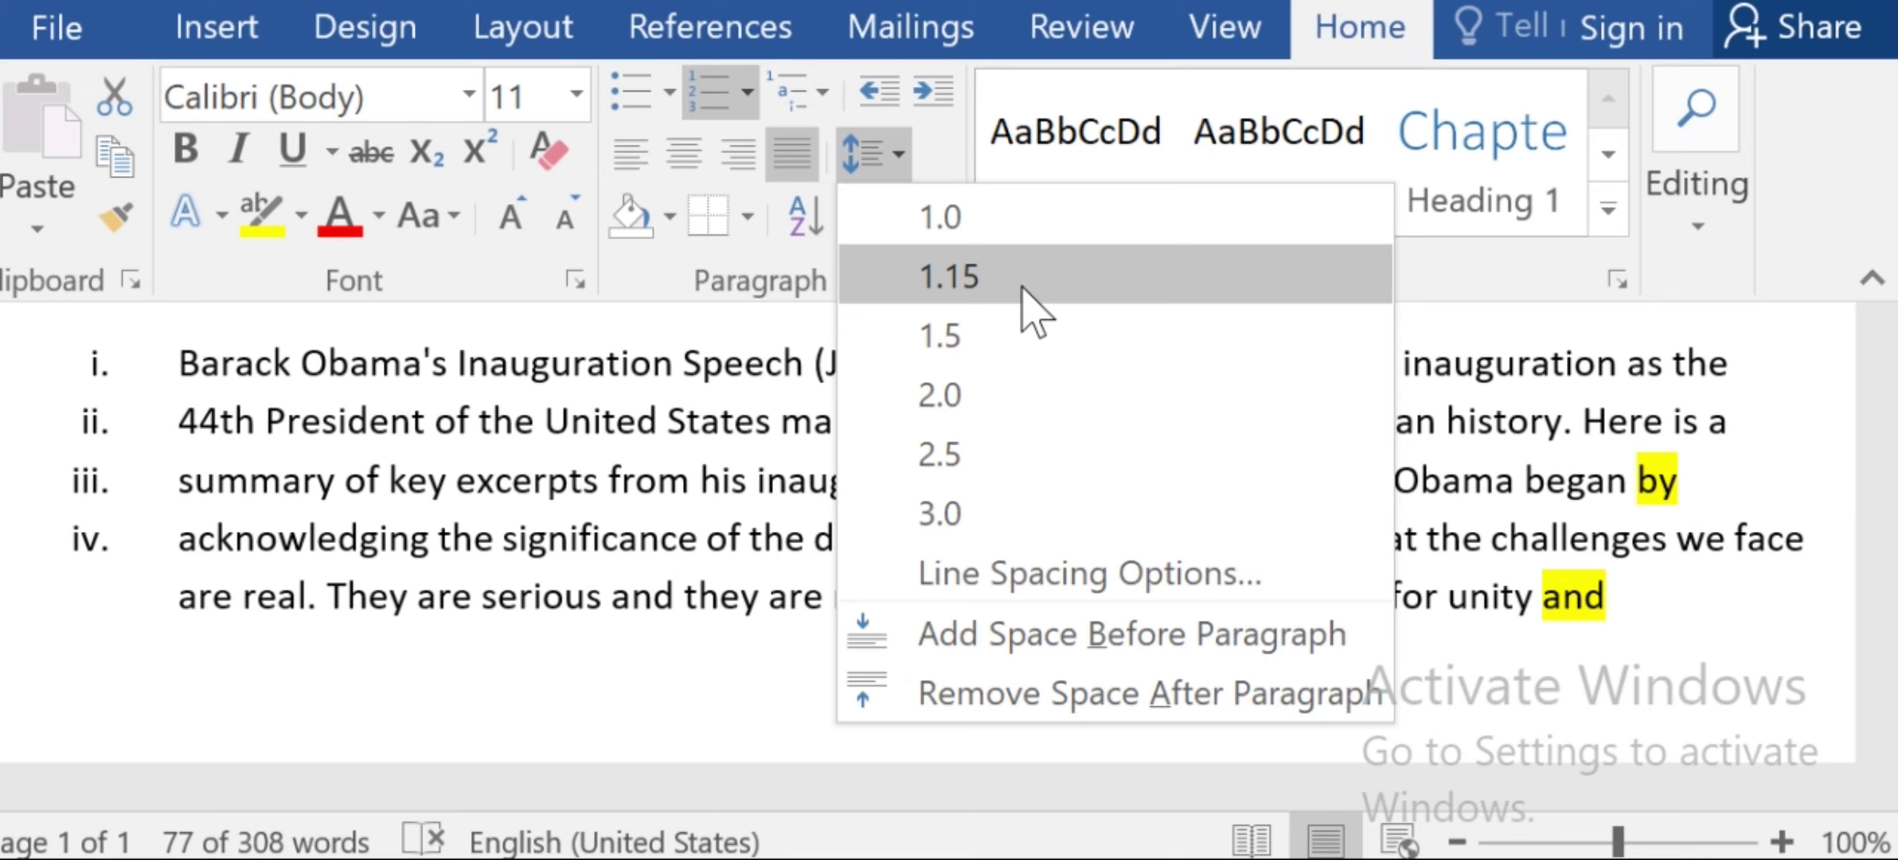
pyautogui.click(942, 218)
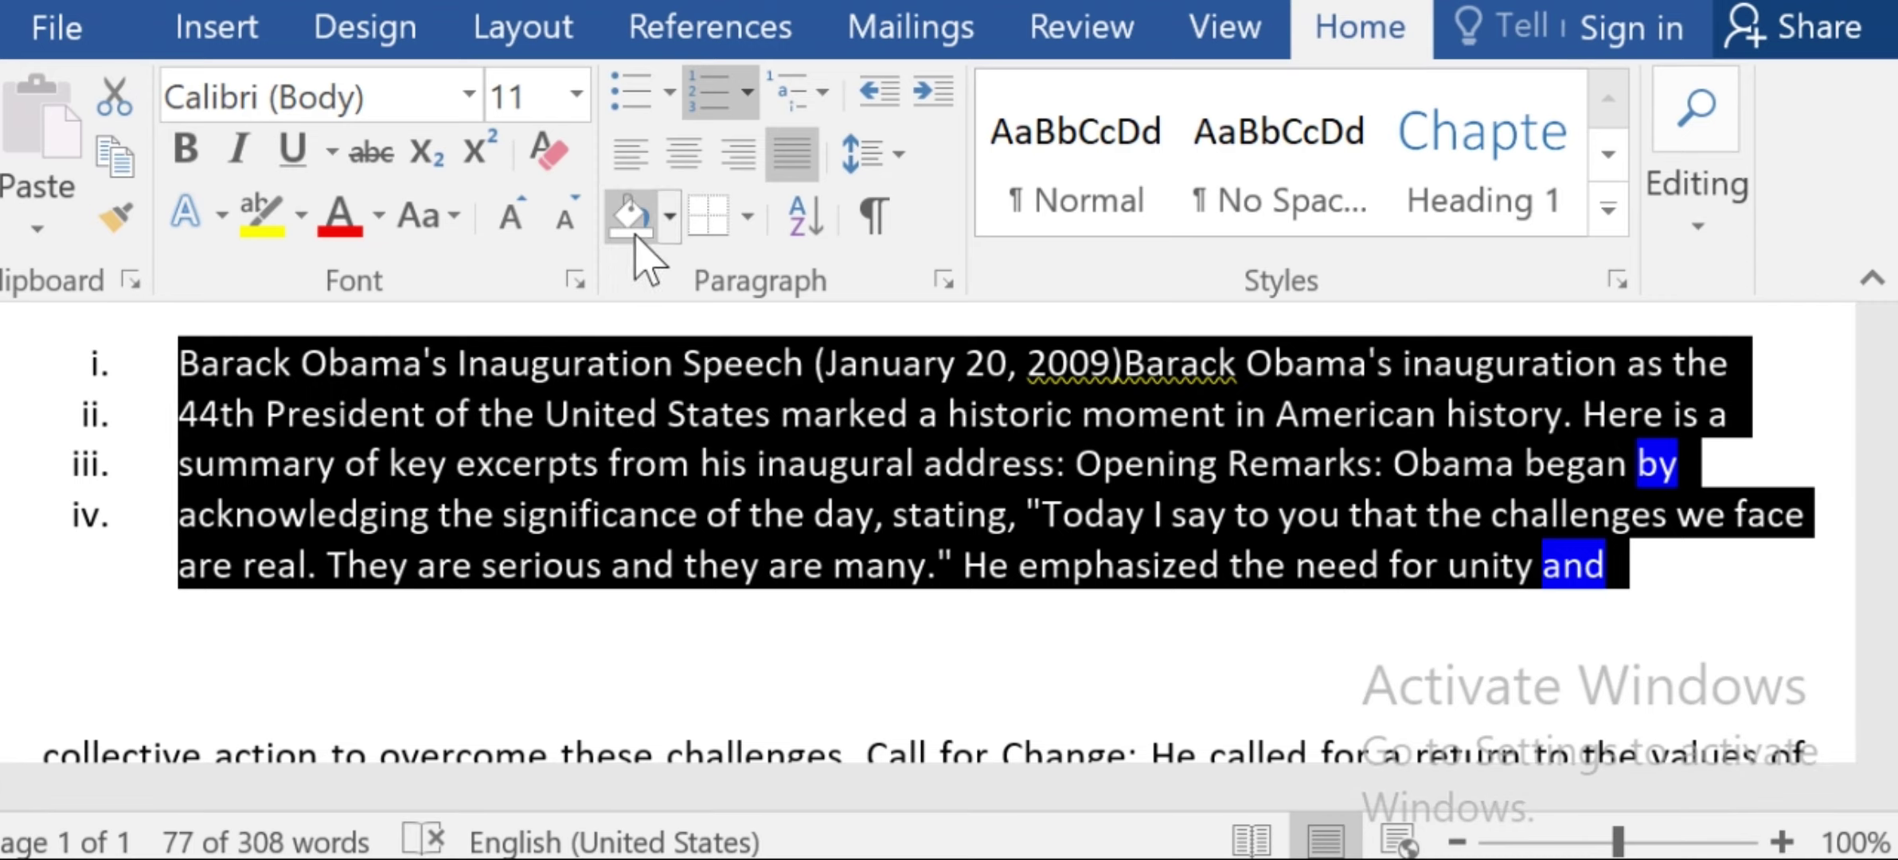
# Shade opening items i to iv with standard green, and set the shading of the blank line below them to No Color.
pyautogui.click(671, 215)
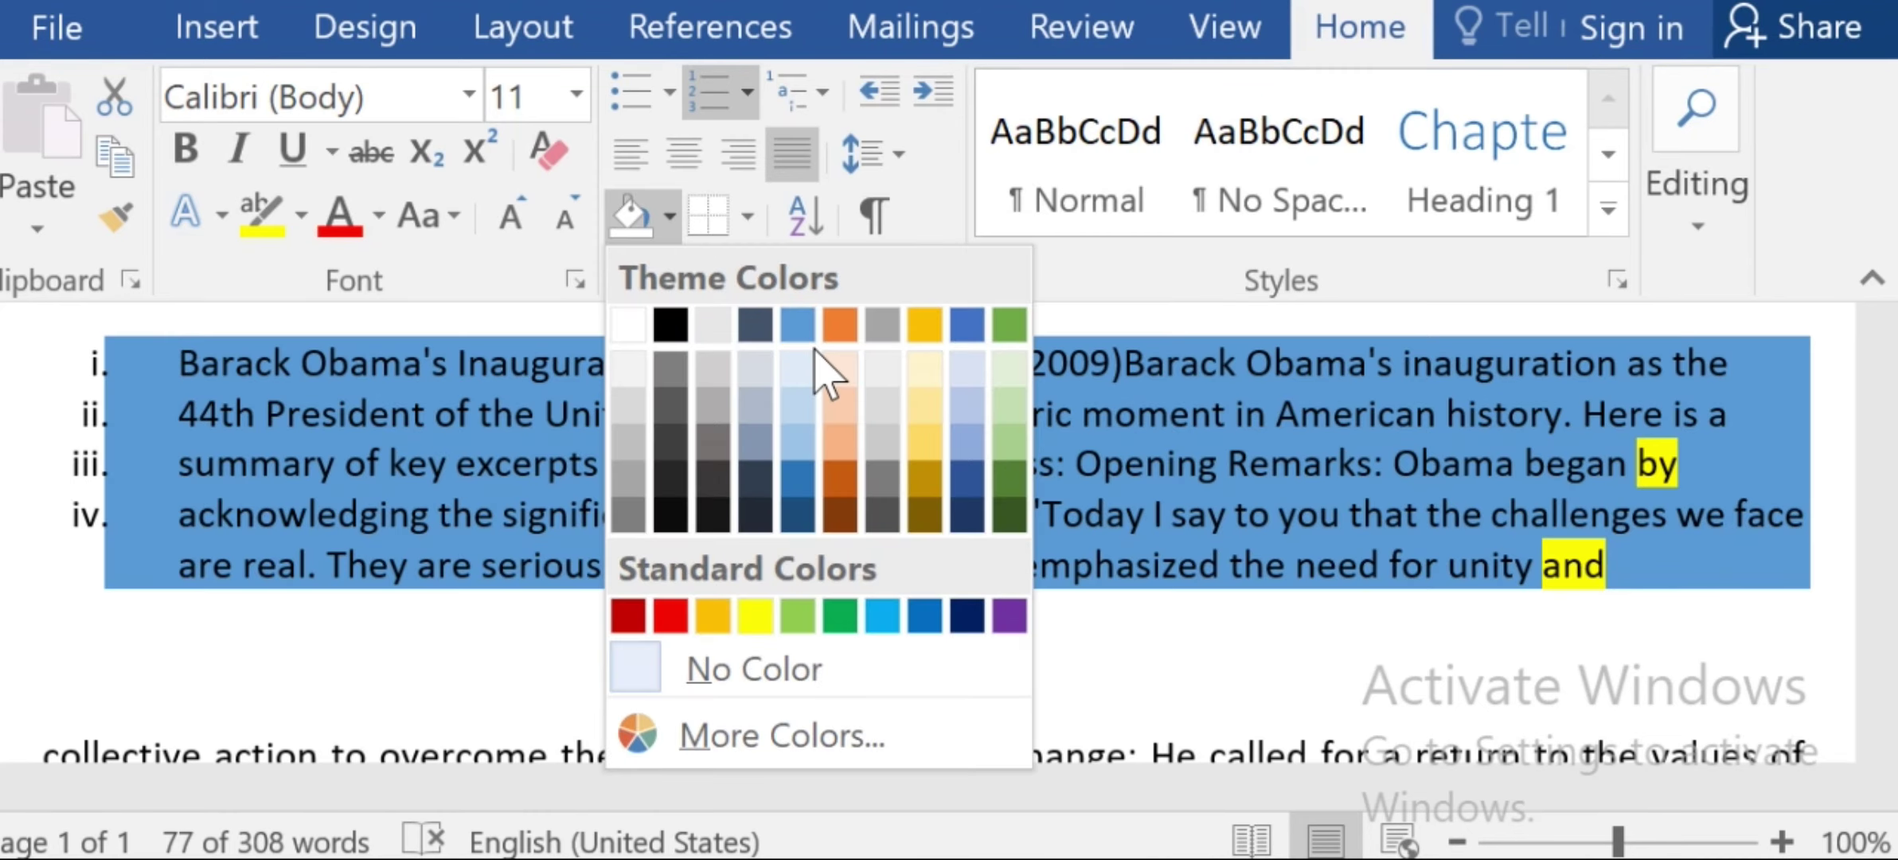
pyautogui.click(849, 625)
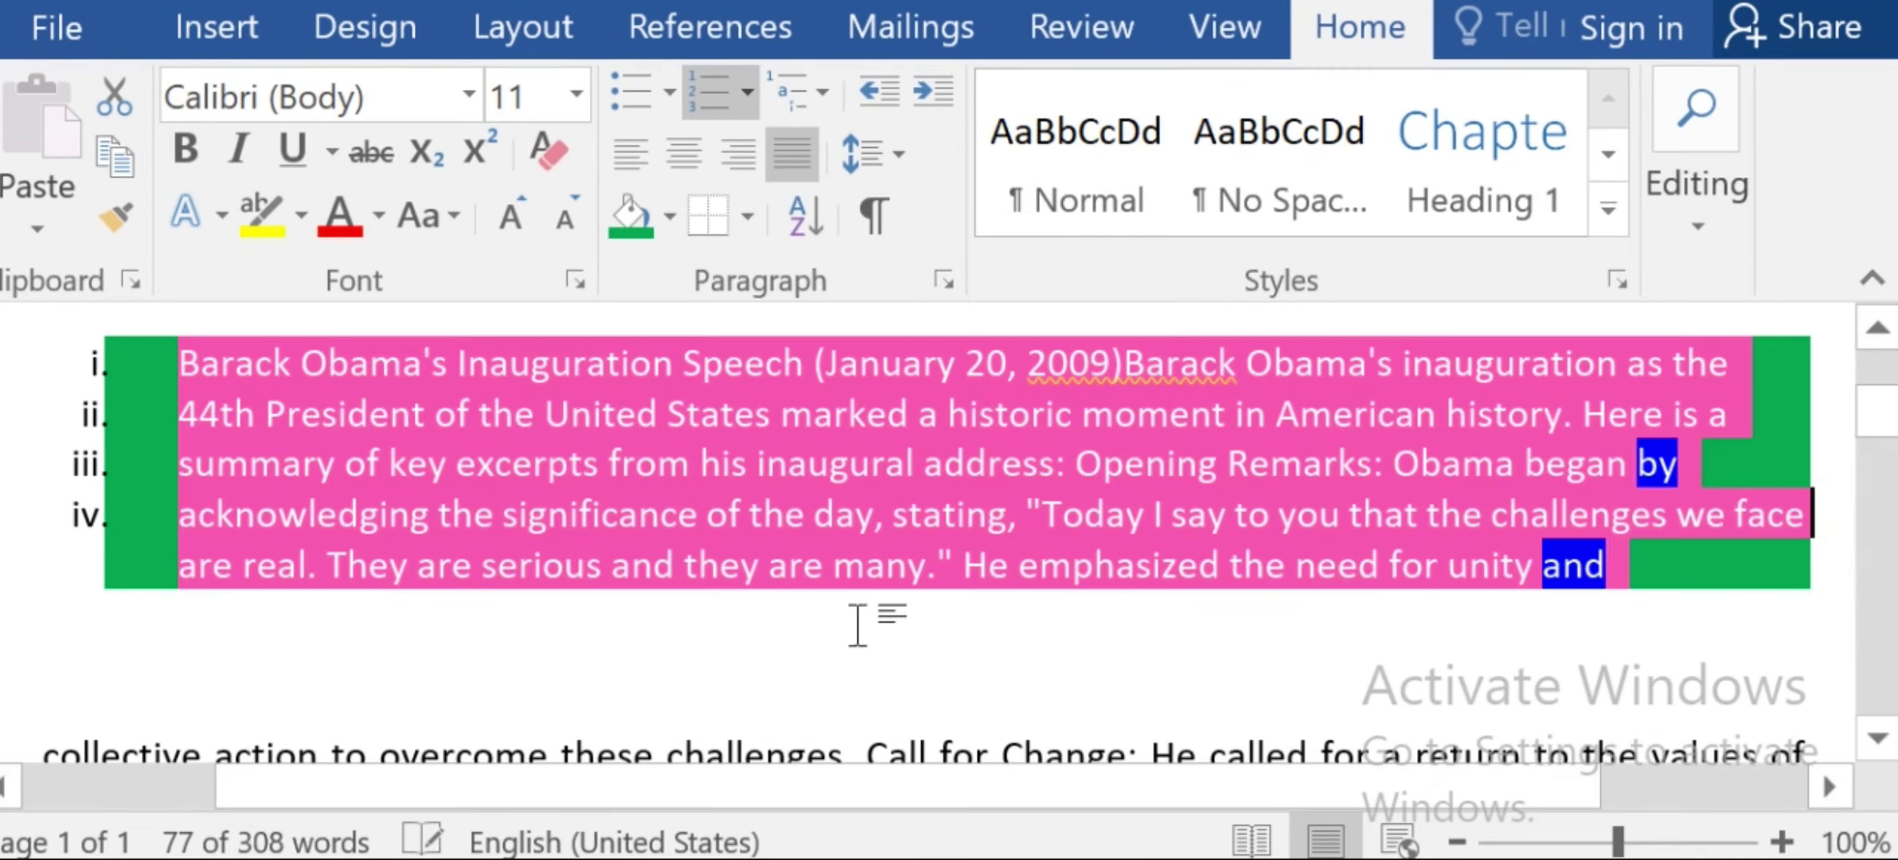
pyautogui.click(1517, 657)
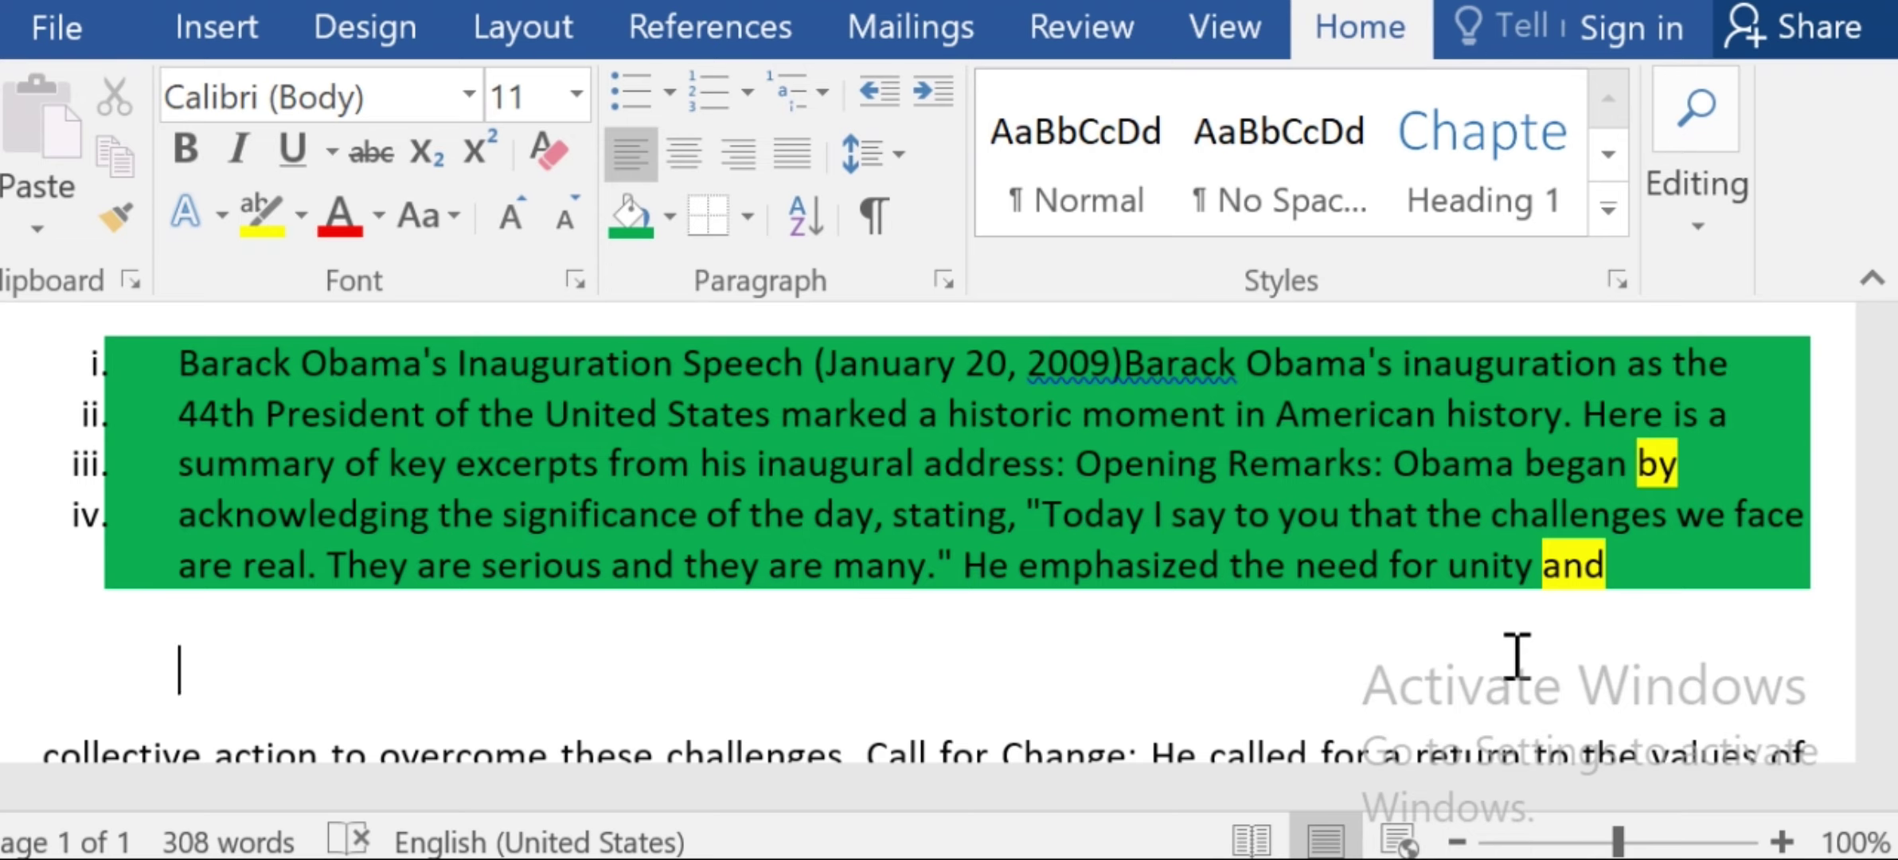
pyautogui.click(671, 216)
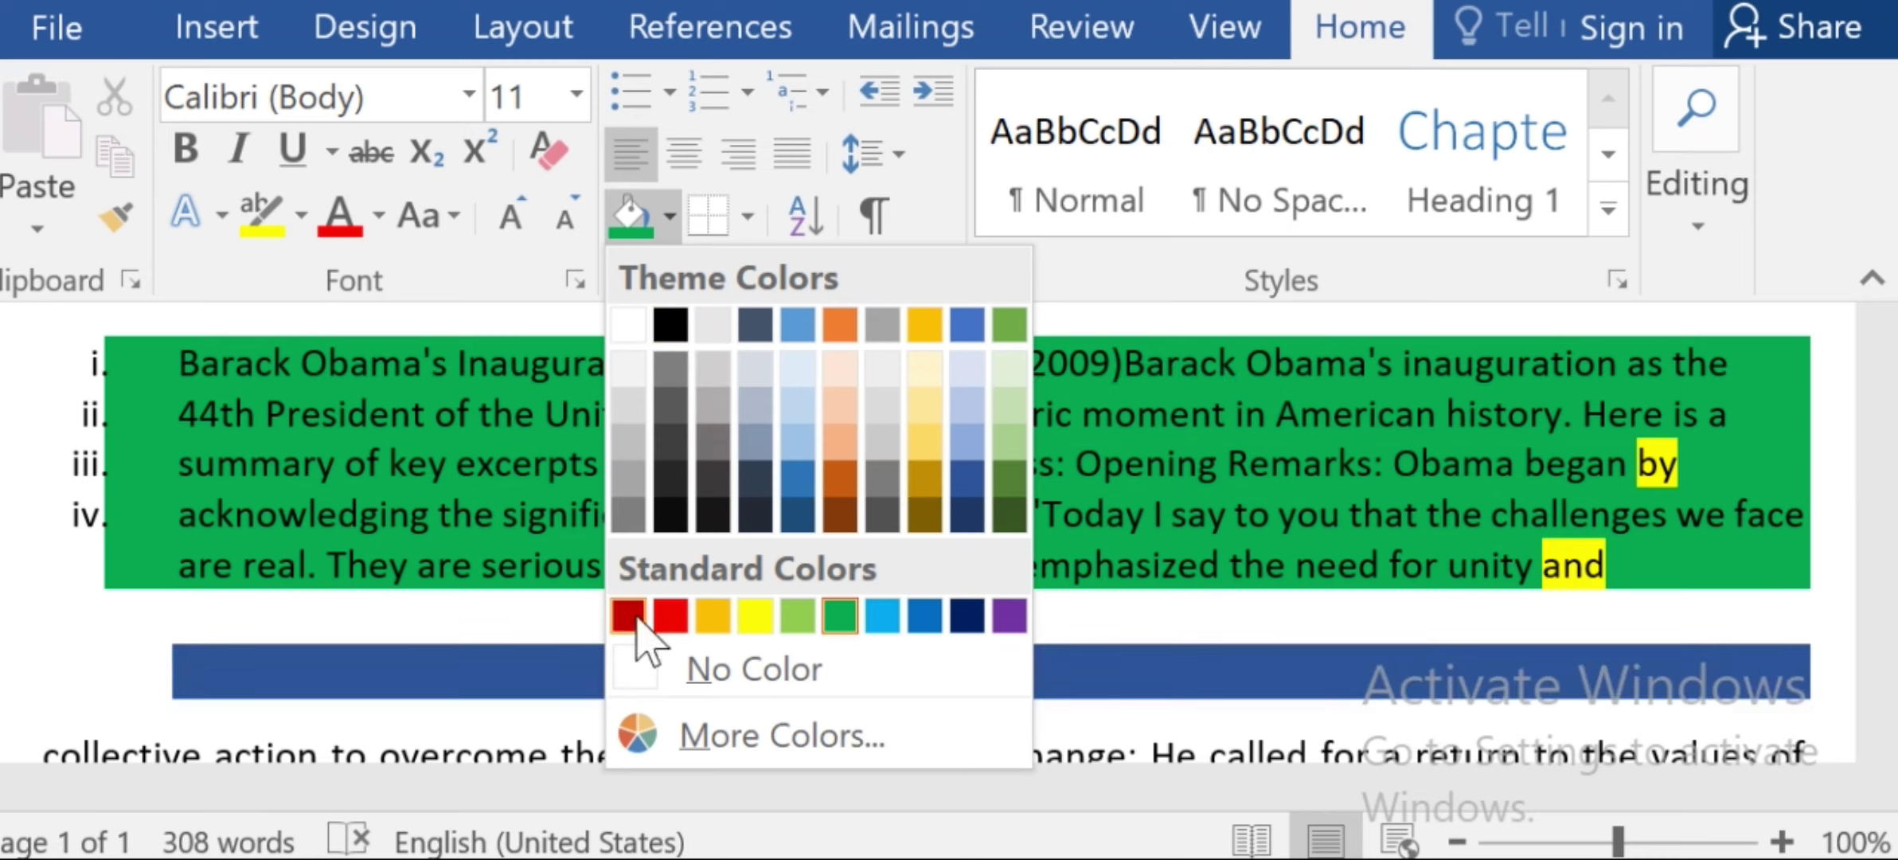
pyautogui.click(820, 671)
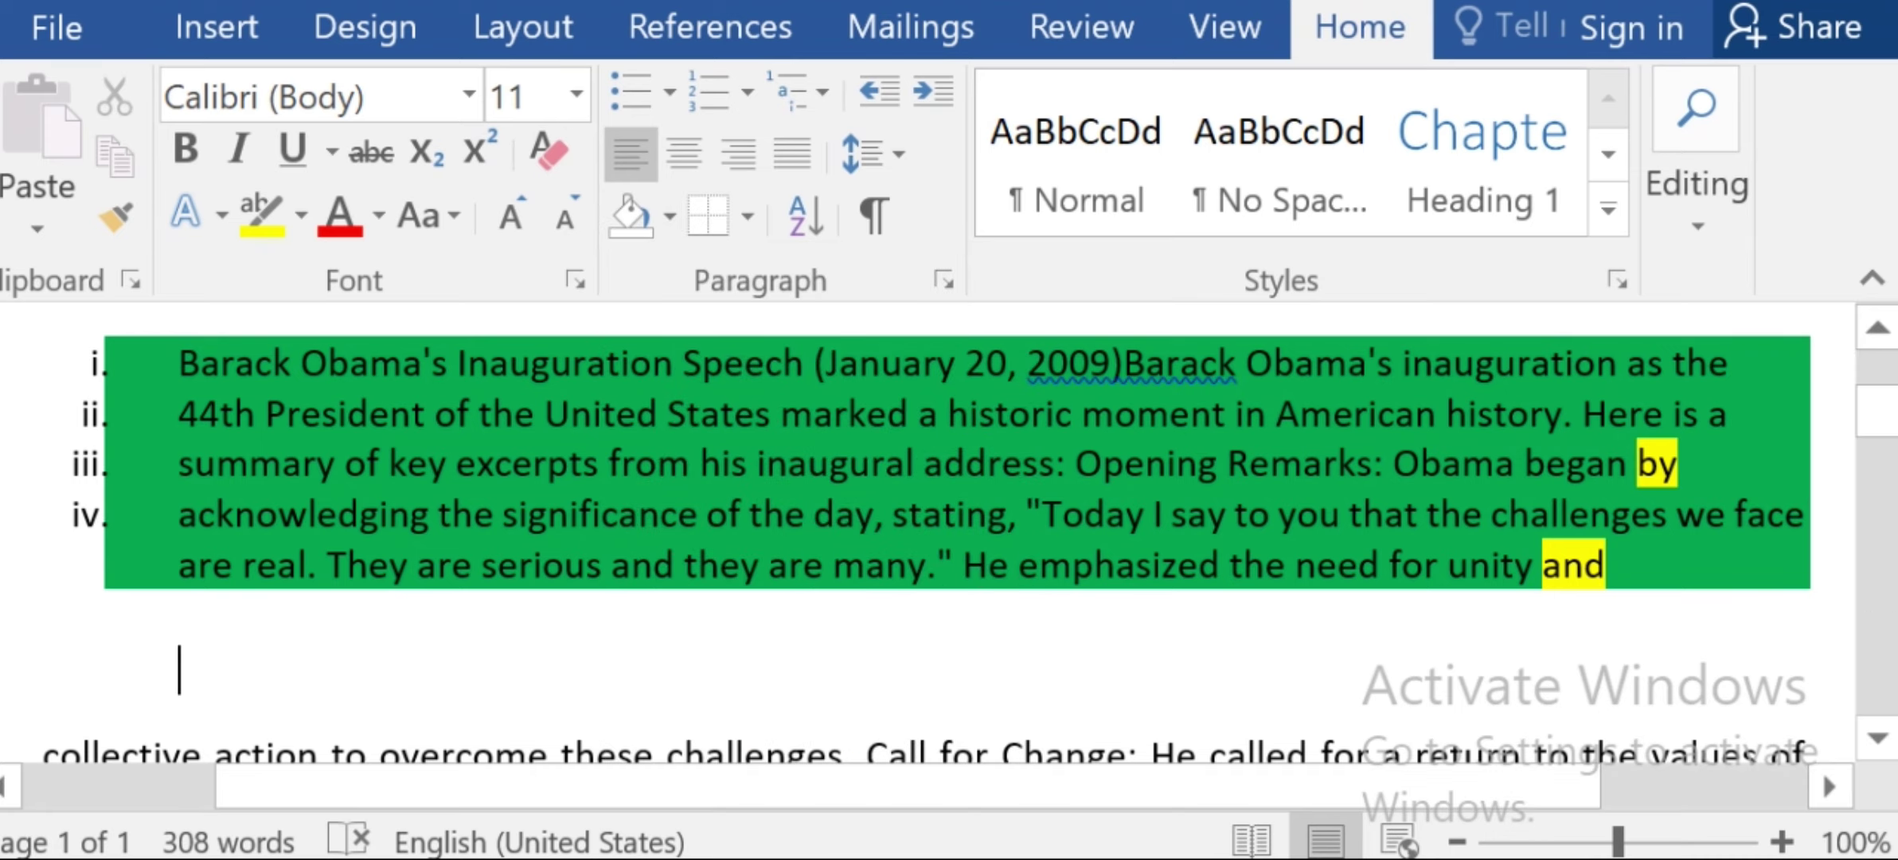
# Set the shading of opening items i to iv to No Color.
pyautogui.moveTo(1822, 564); pyautogui.dragTo(223, 356)
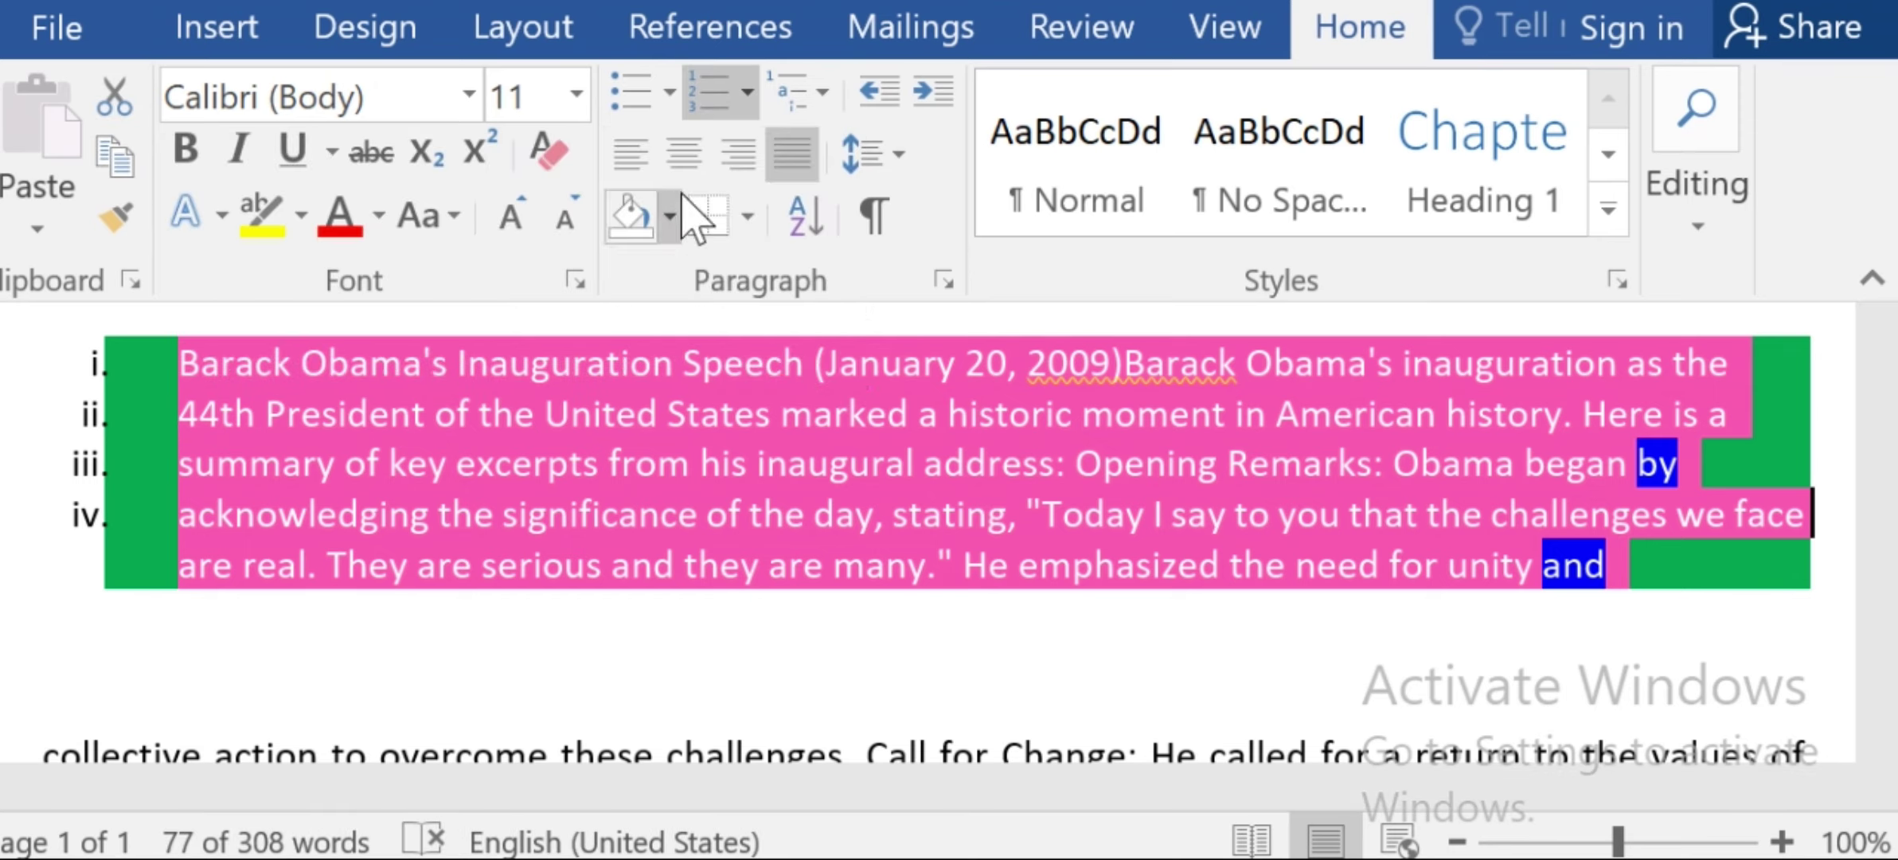
pyautogui.click(670, 216)
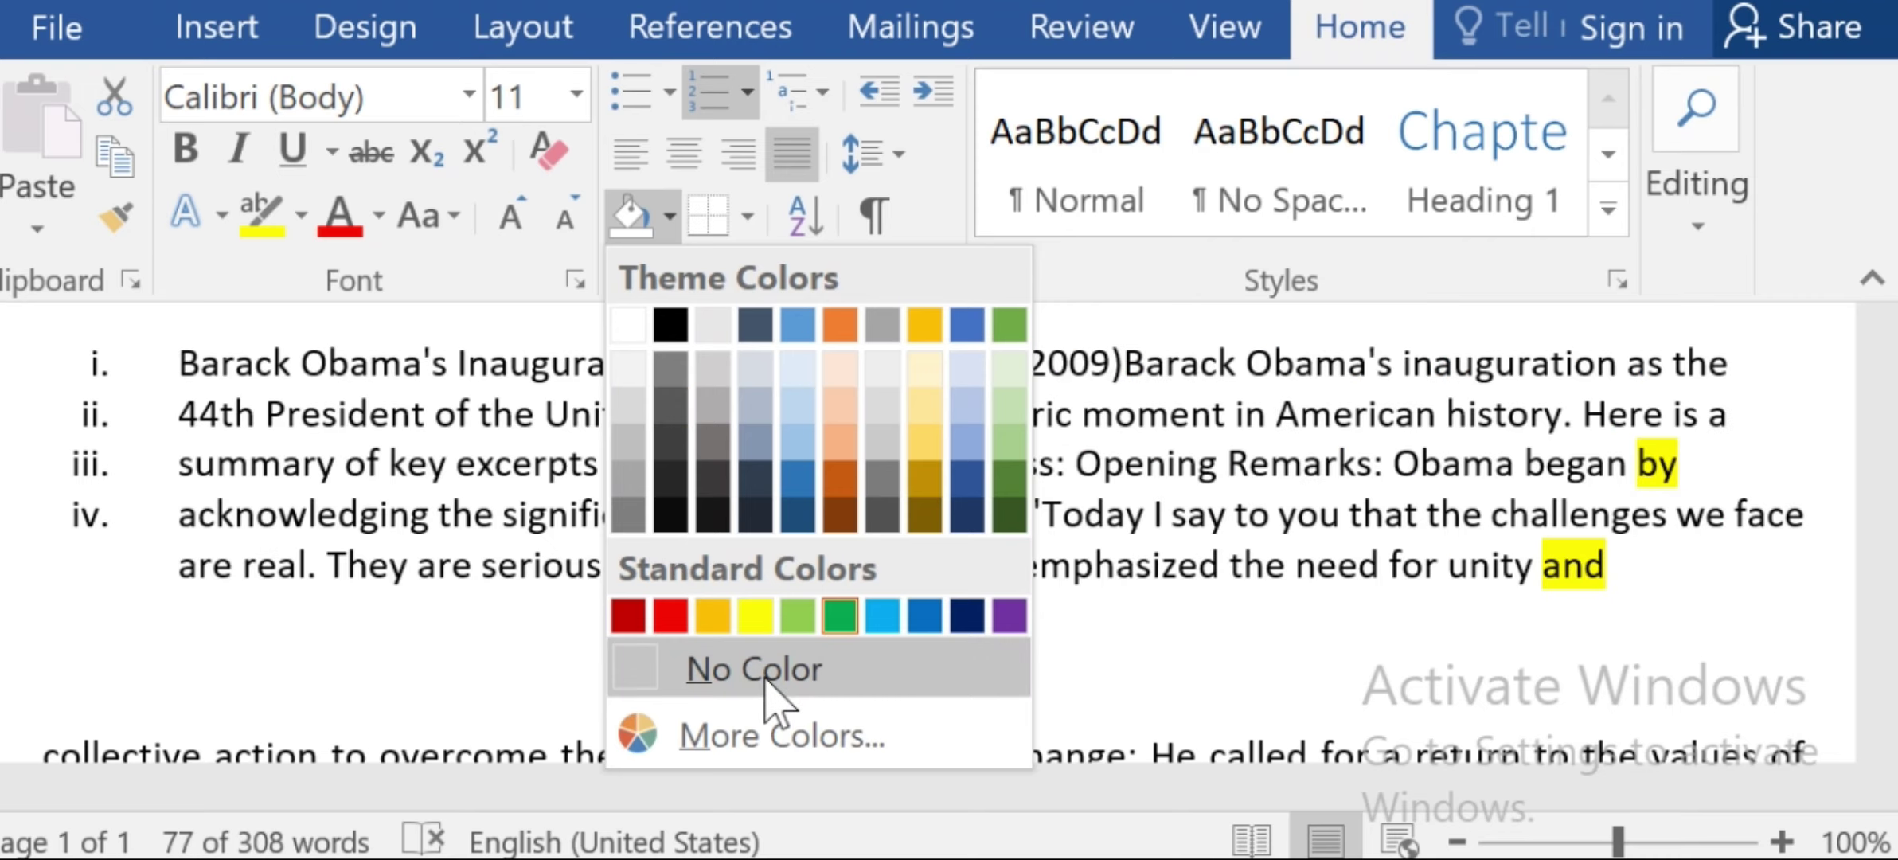
pyautogui.click(763, 683)
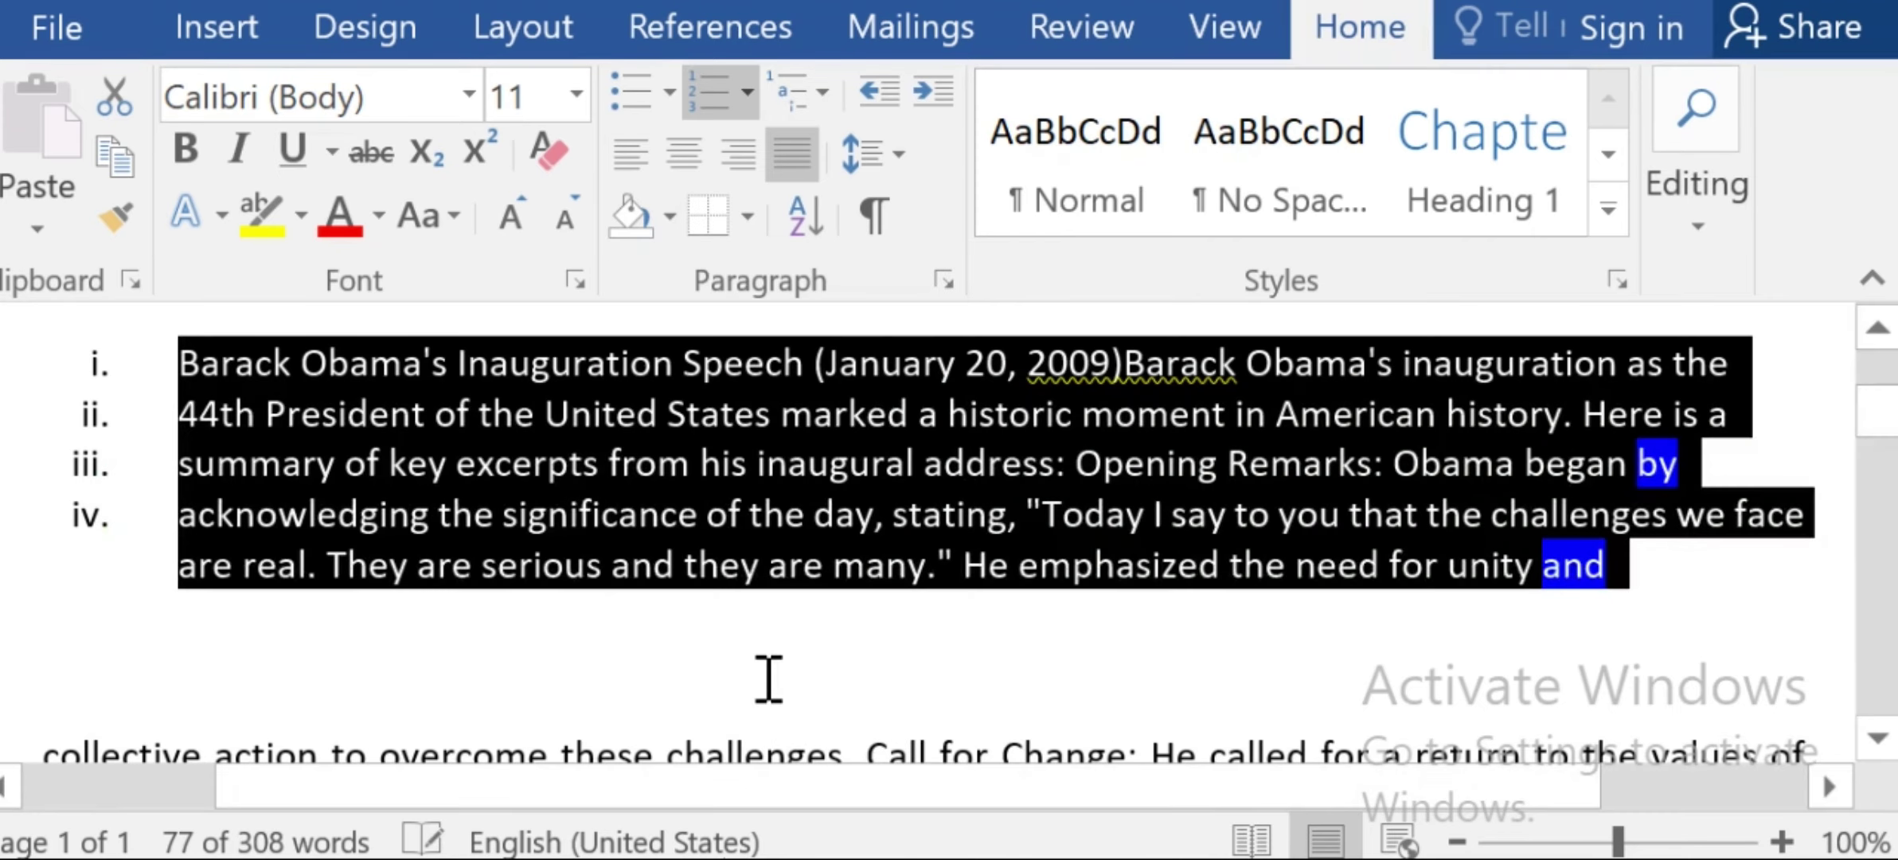
pyautogui.click(1200, 621)
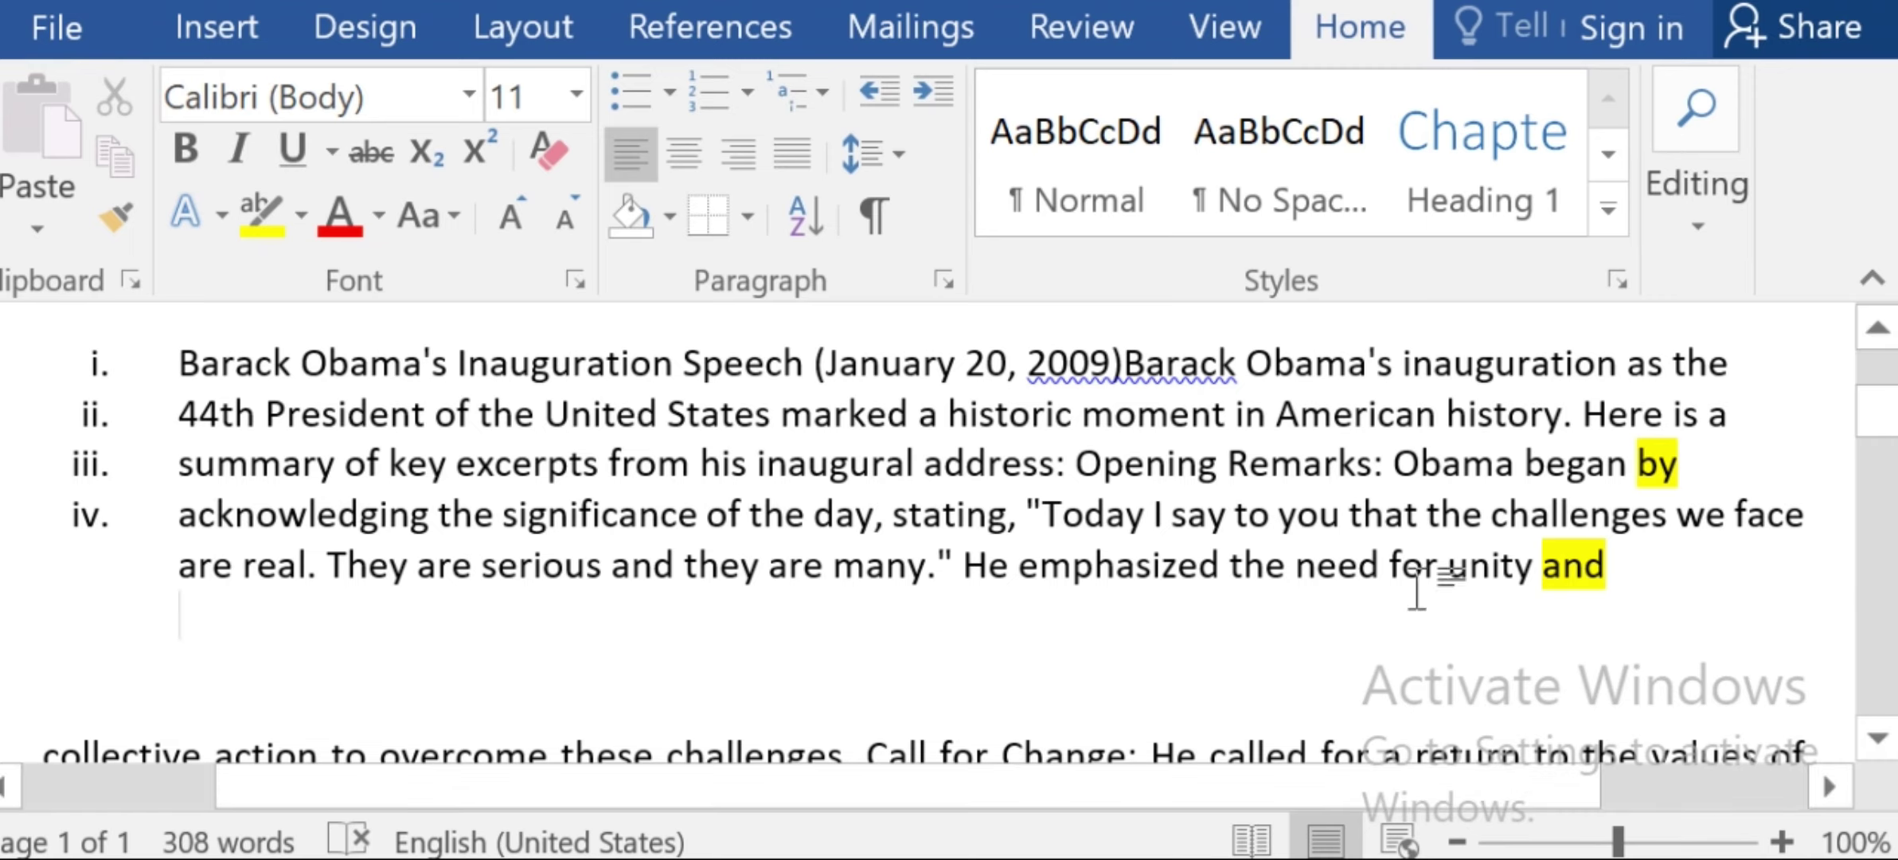
# Remove the yellow text highlight from the word "and" ending item iv and the word "by" ending item iii.
pyautogui.doubleClick(1582, 567)
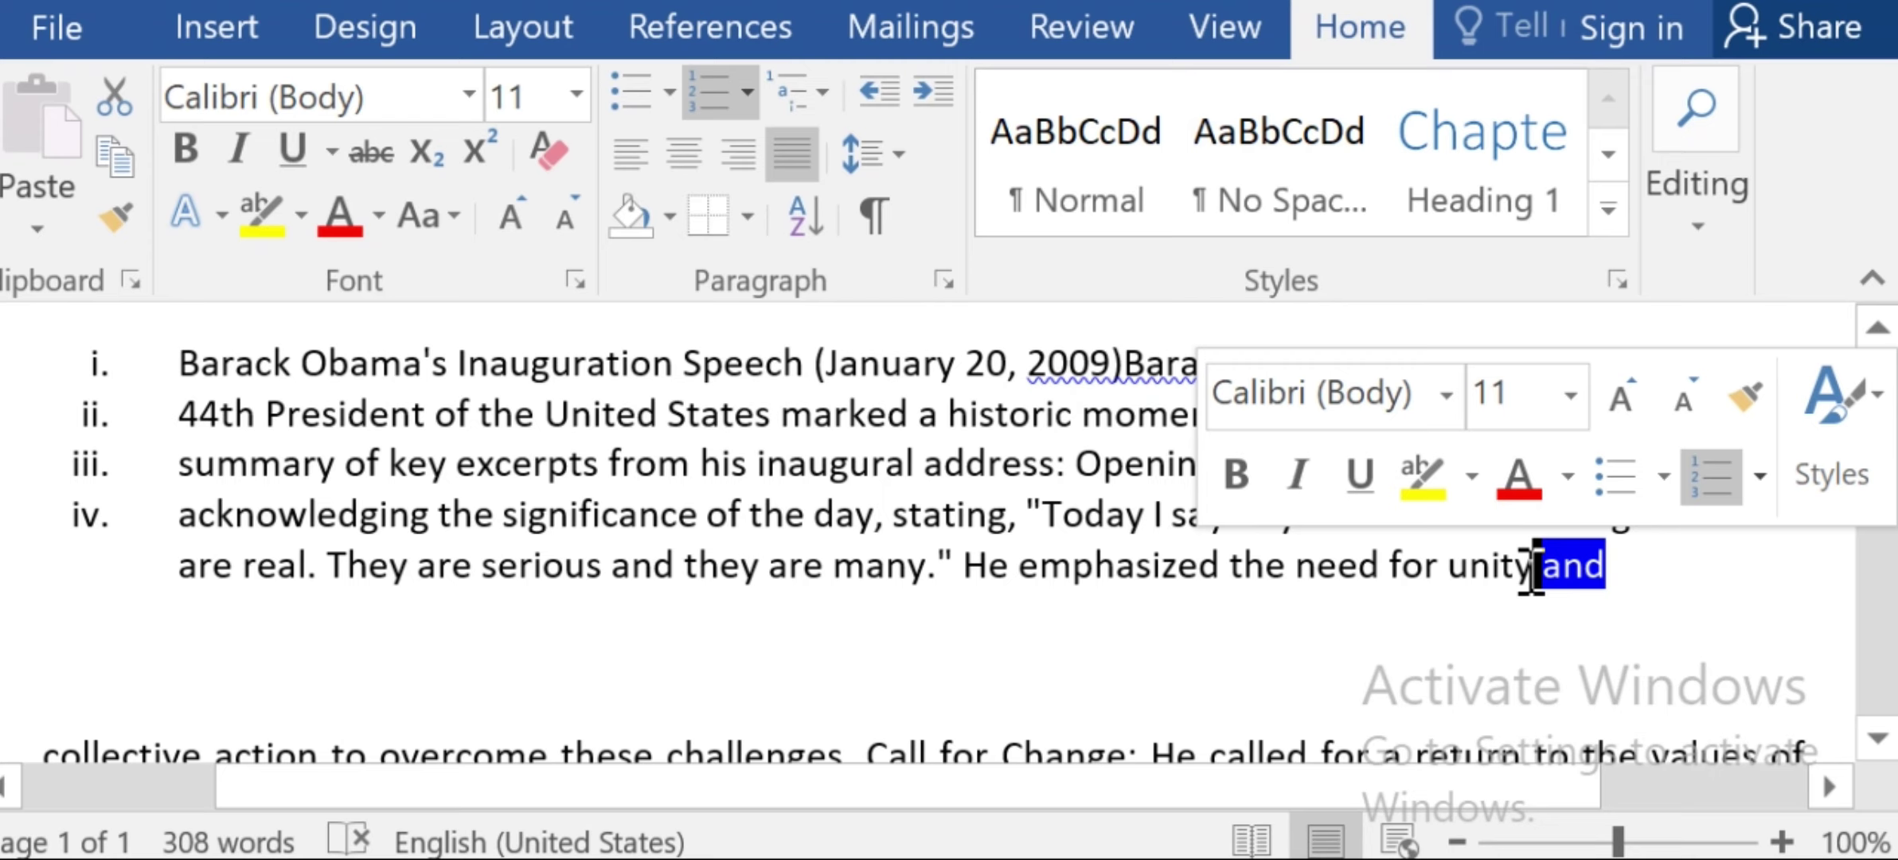
pyautogui.click(1473, 478)
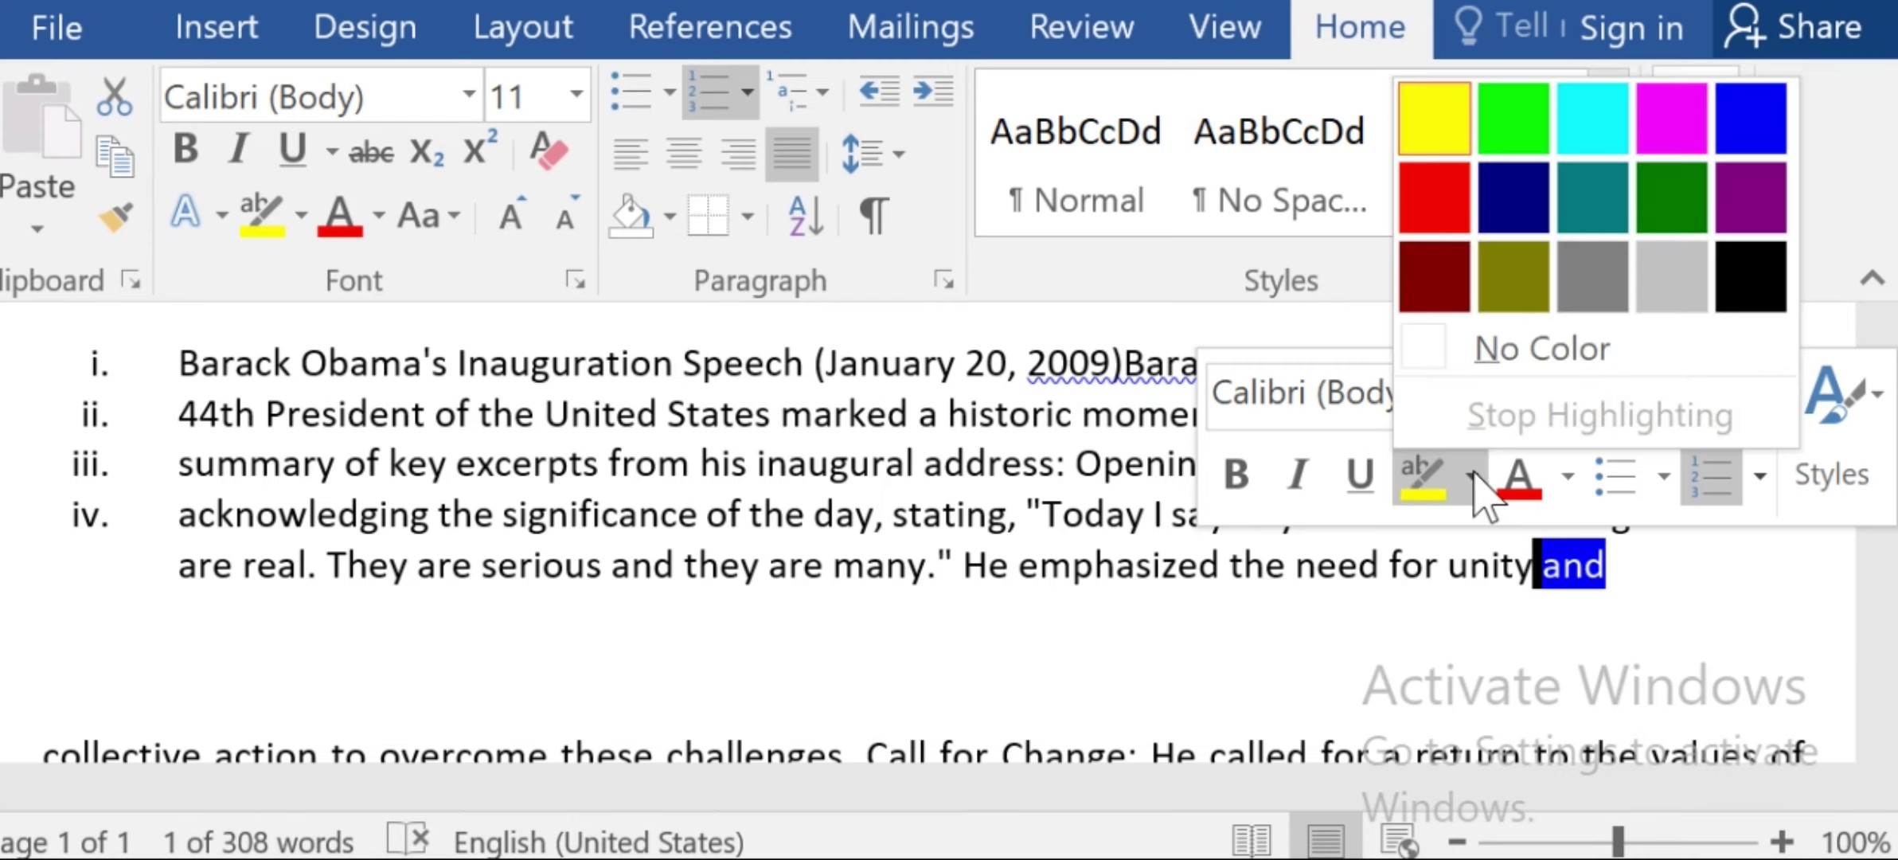
pyautogui.click(1545, 350)
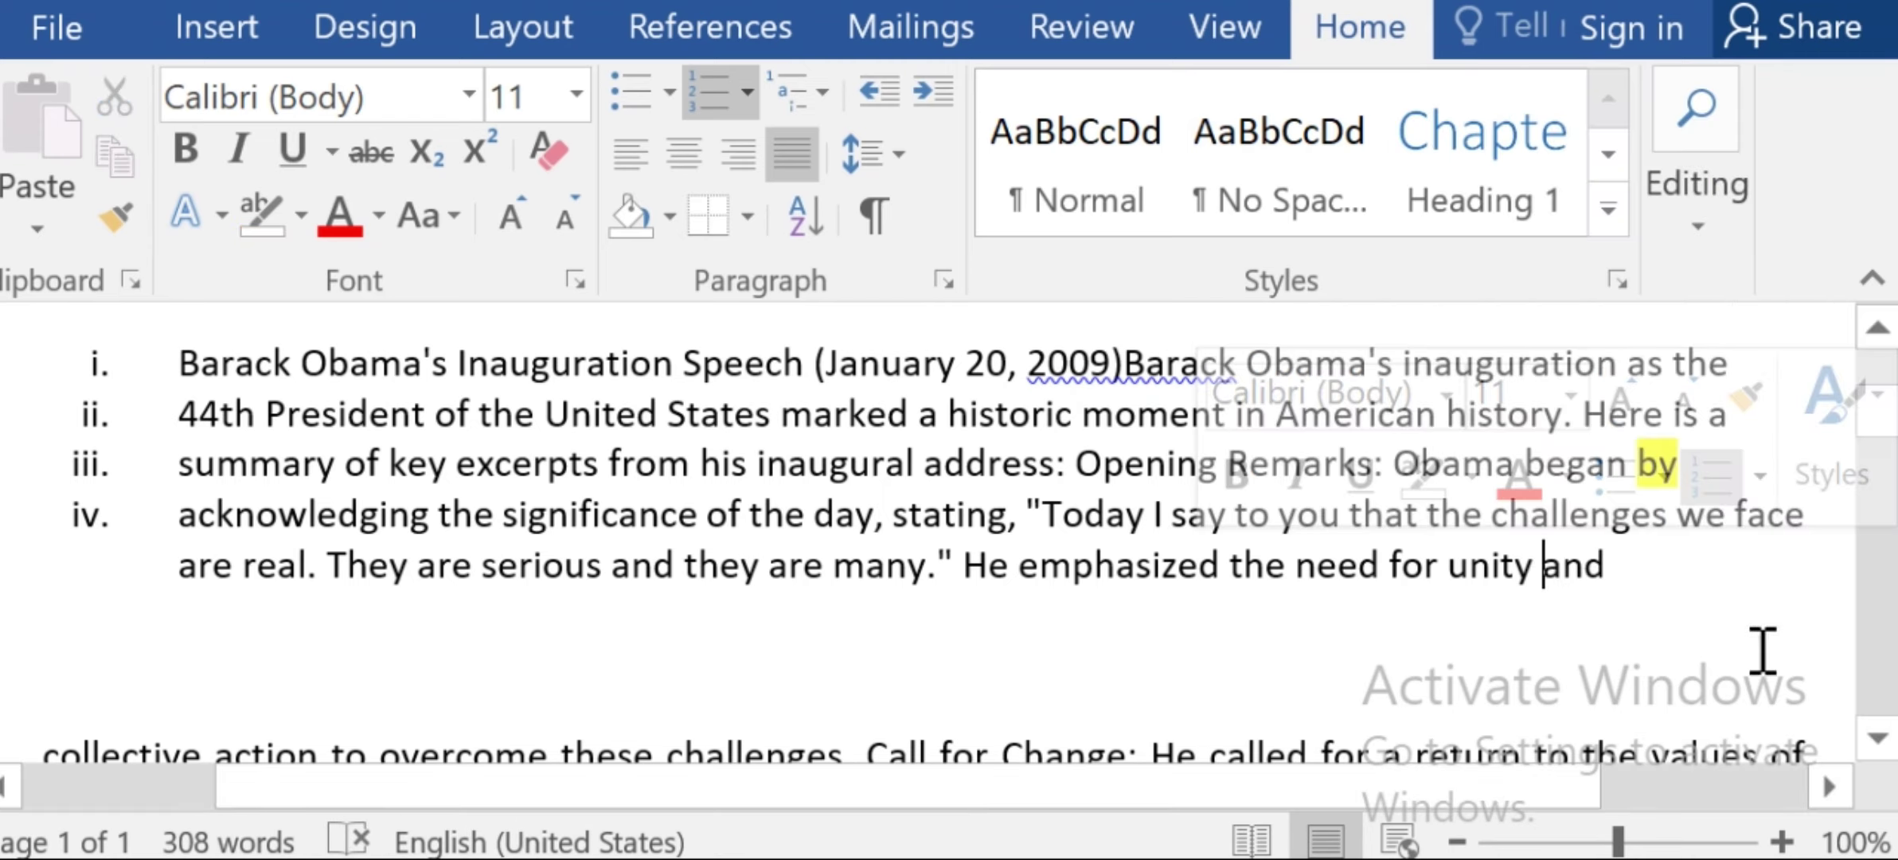
pyautogui.click(1737, 622)
pyautogui.moveTo(1695, 470); pyautogui.dragTo(1635, 466)
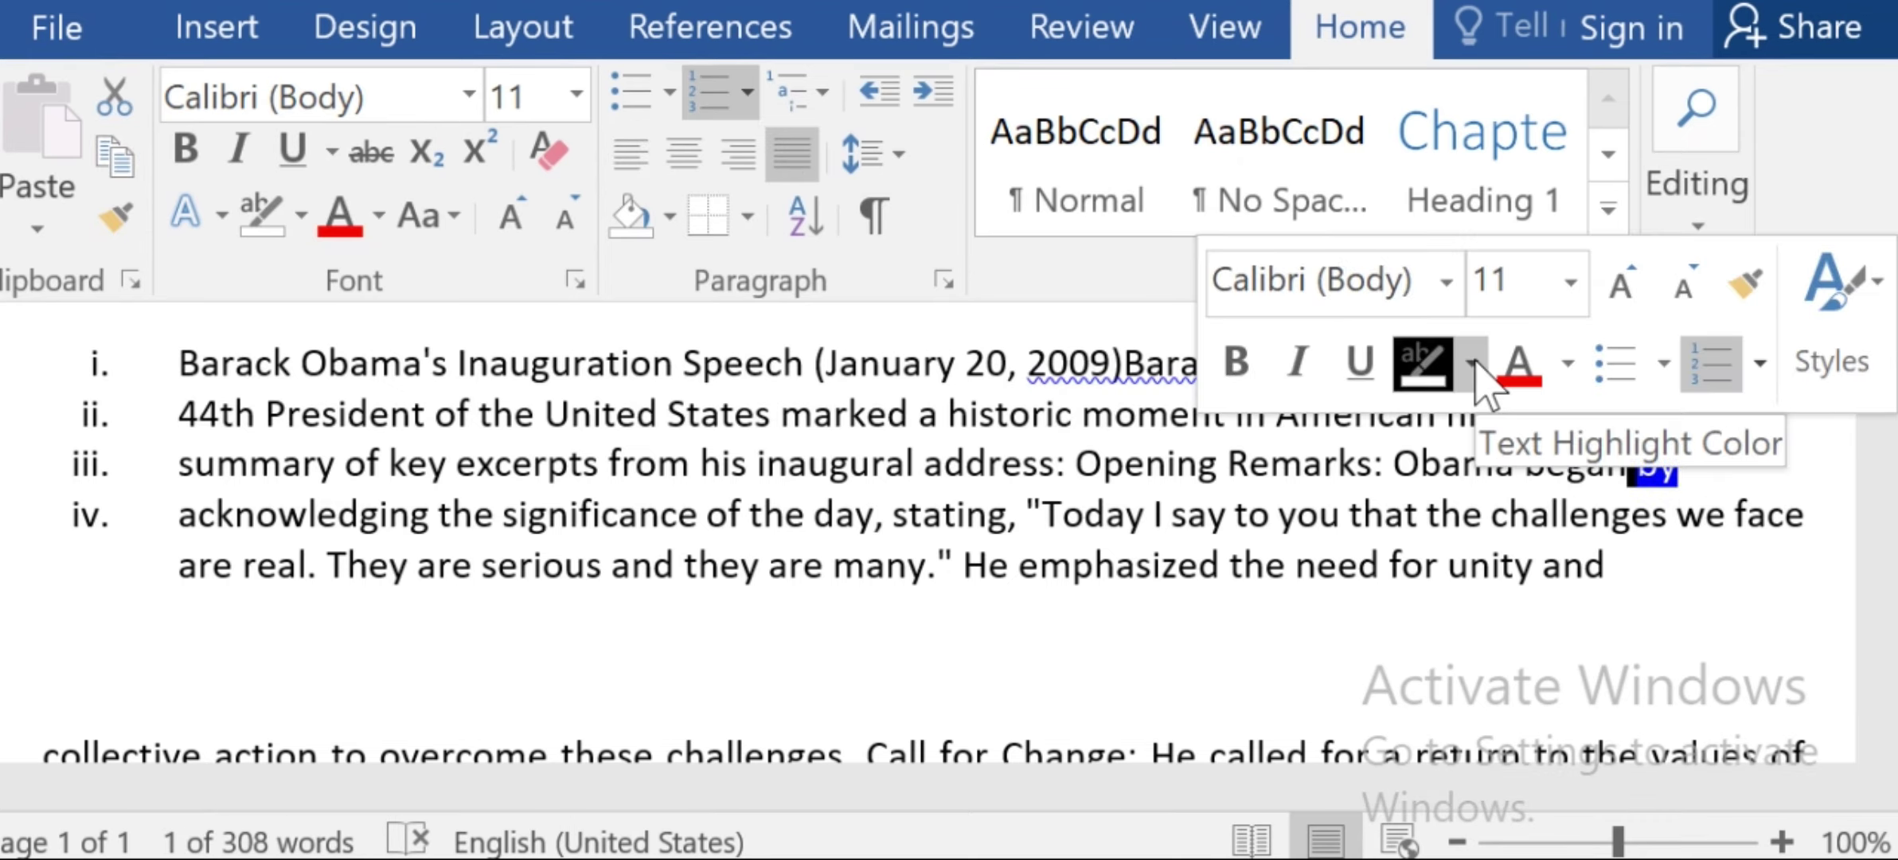
pyautogui.click(1475, 363)
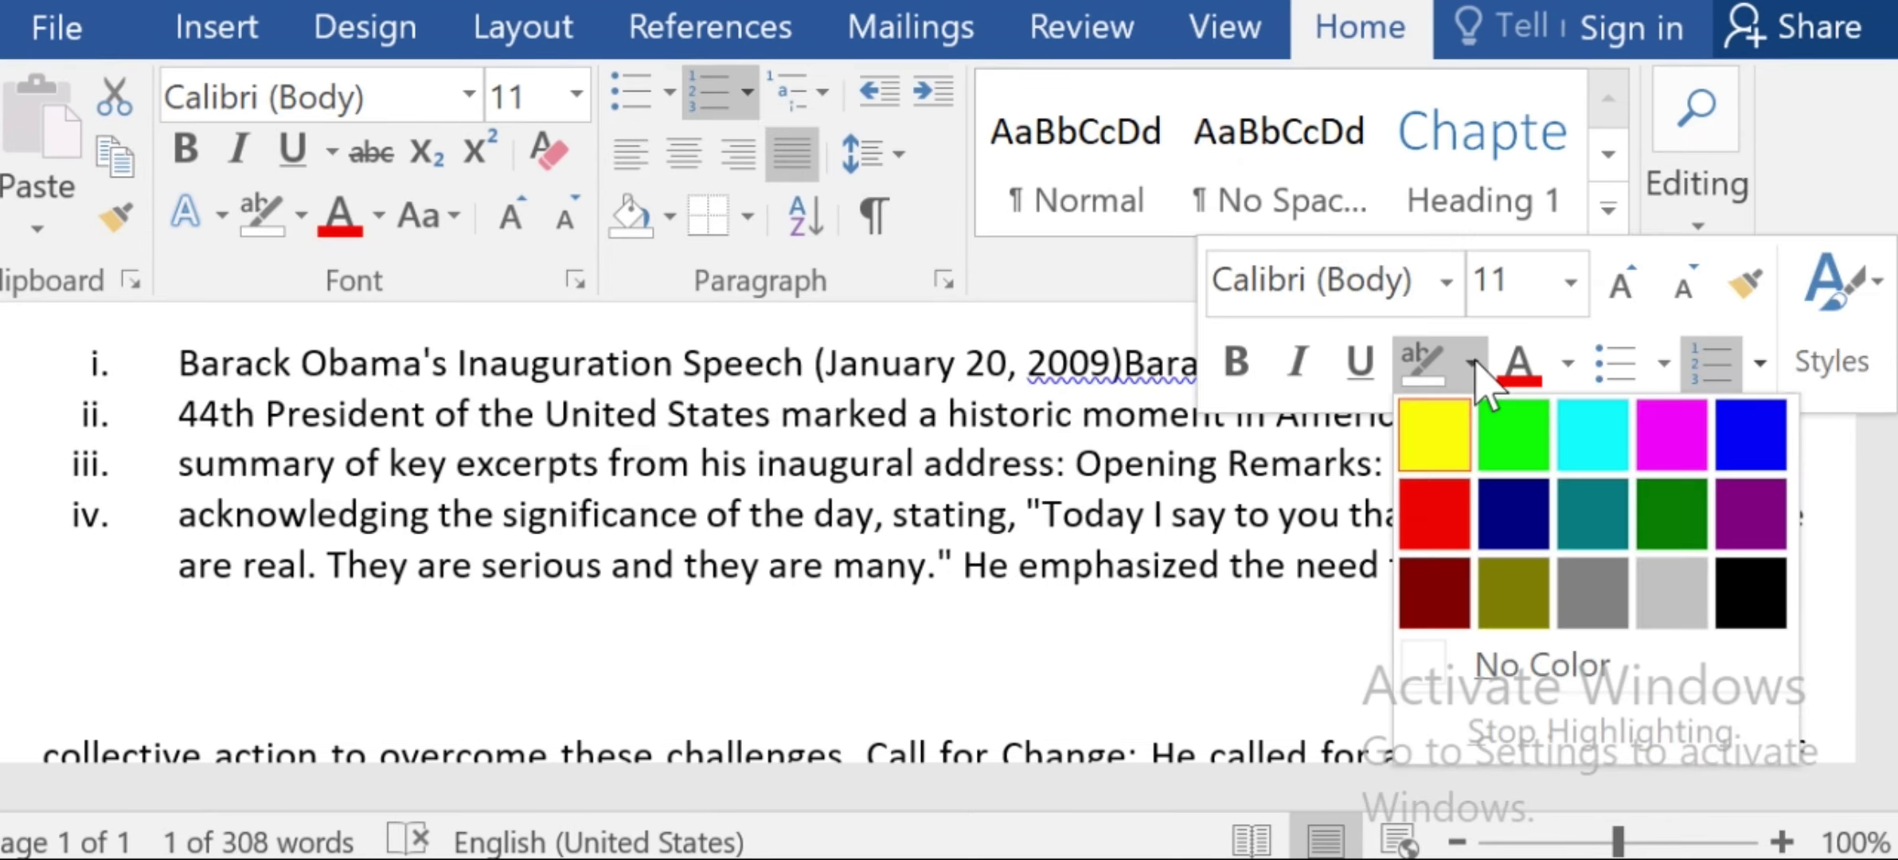
pyautogui.click(1537, 673)
# Try two dark blues and a light green as custom shading for opening items i to iv, cancel, and undo the accidental No Spacing style.
pyautogui.moveTo(1616, 569); pyautogui.dragTo(1551, 517)
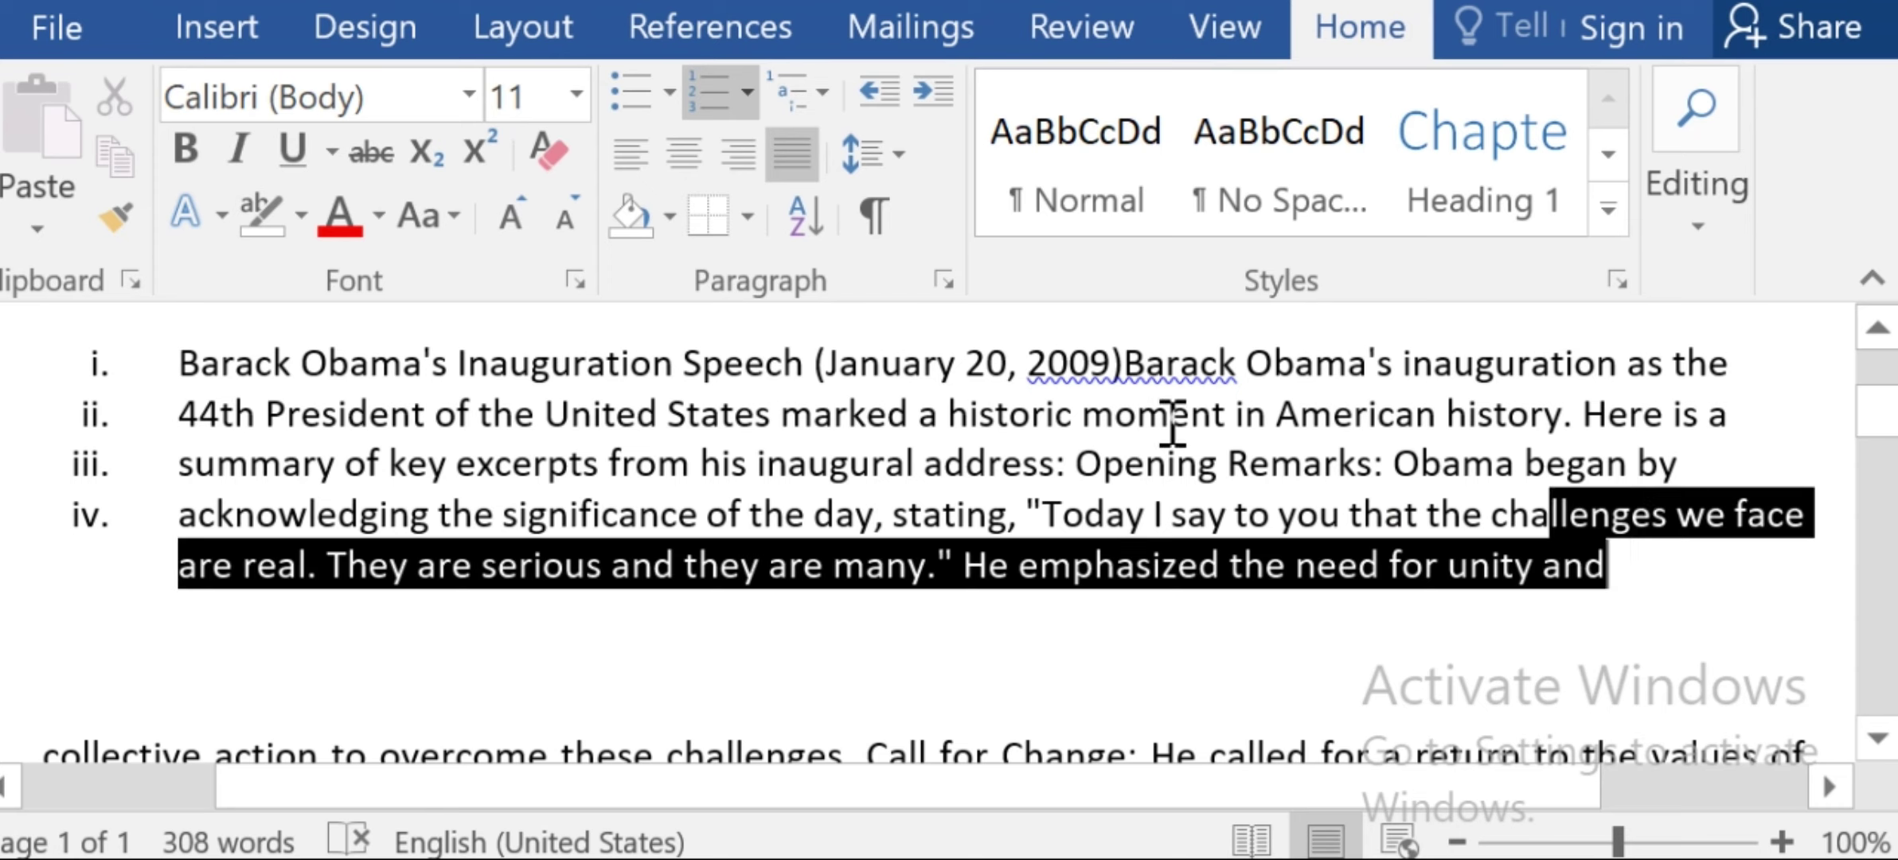
pyautogui.doubleClick(157, 335)
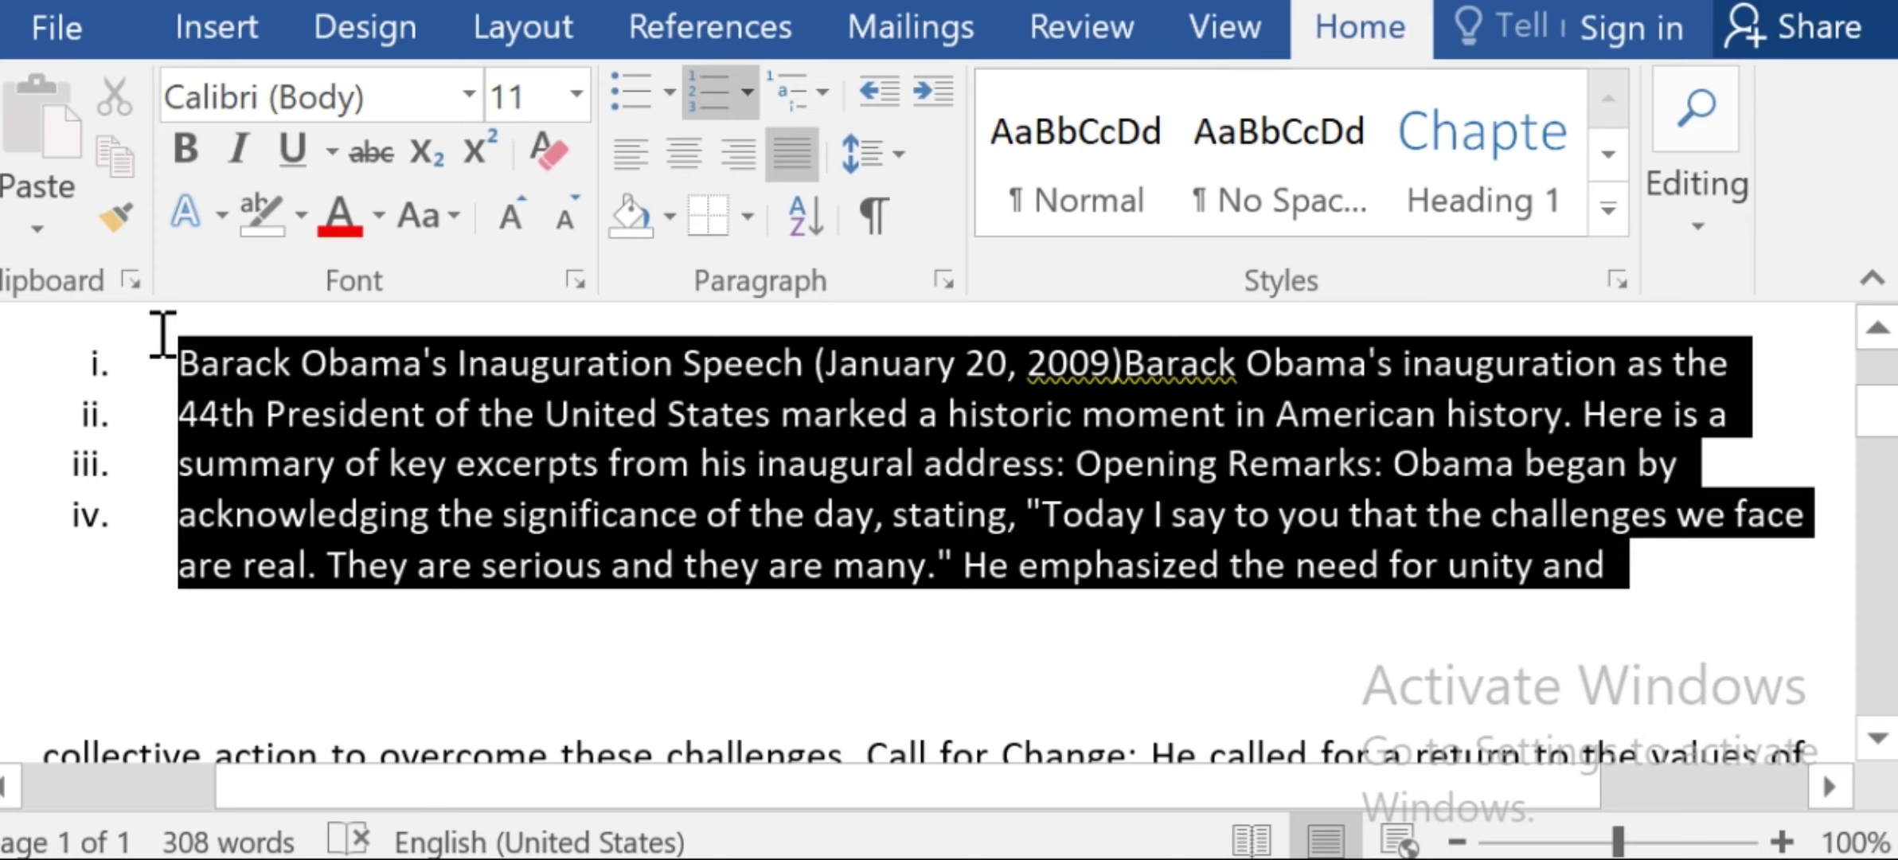
pyautogui.click(669, 217)
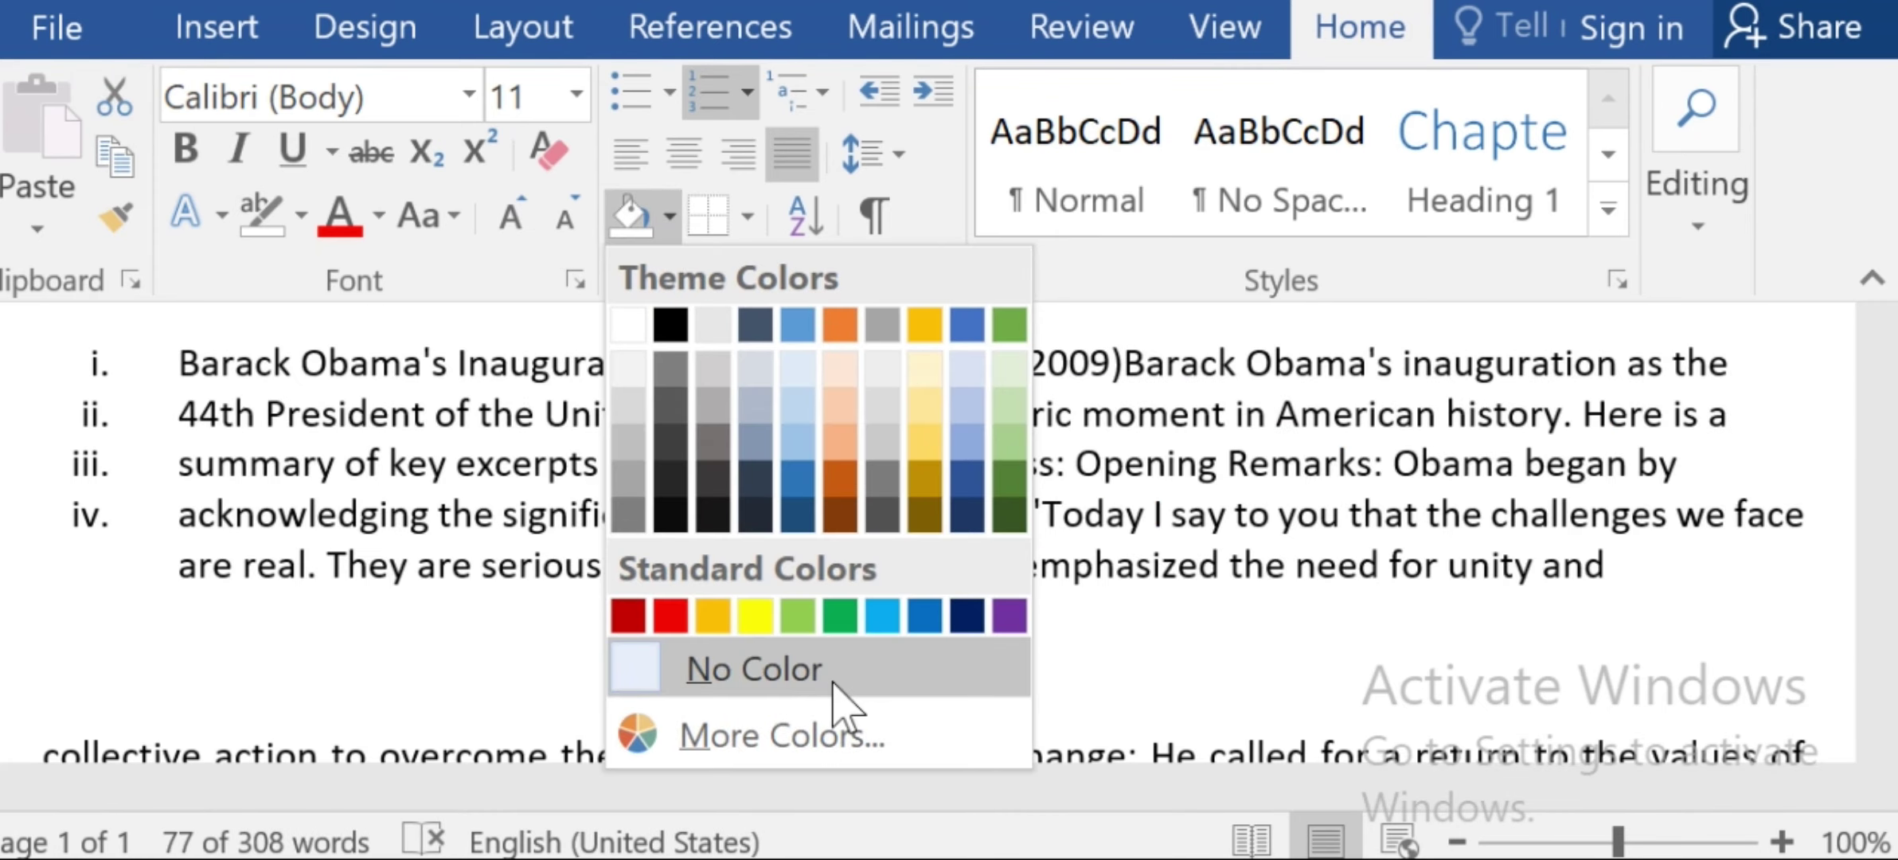
pyautogui.click(797, 744)
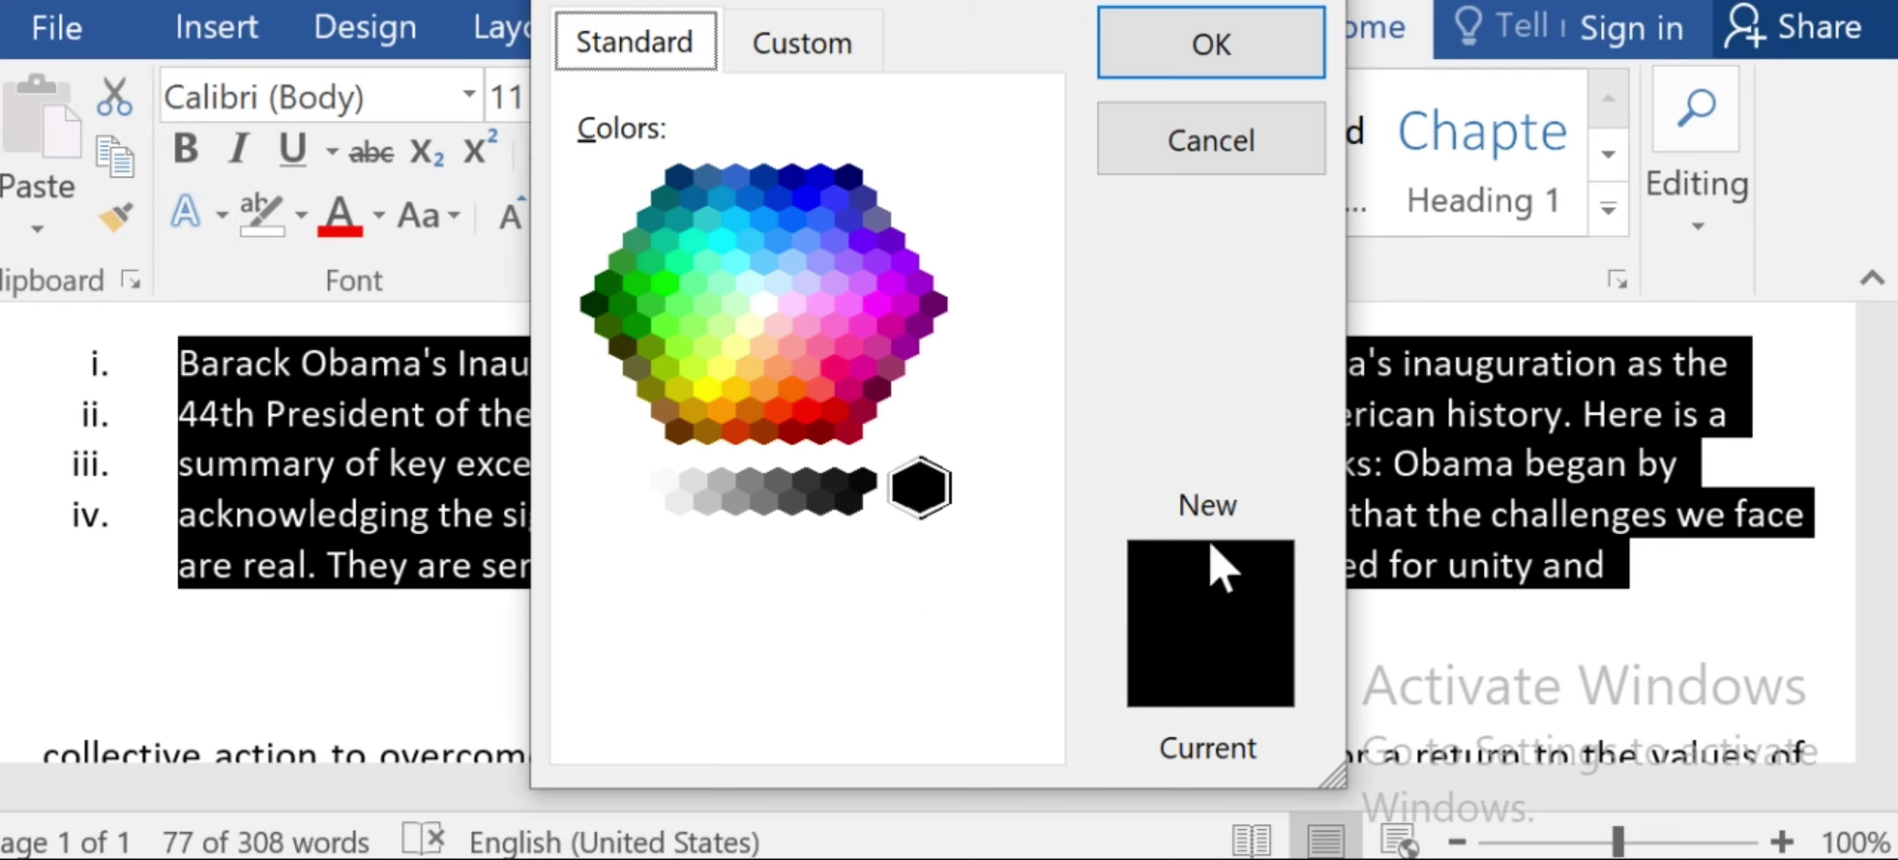
pyautogui.click(792, 175)
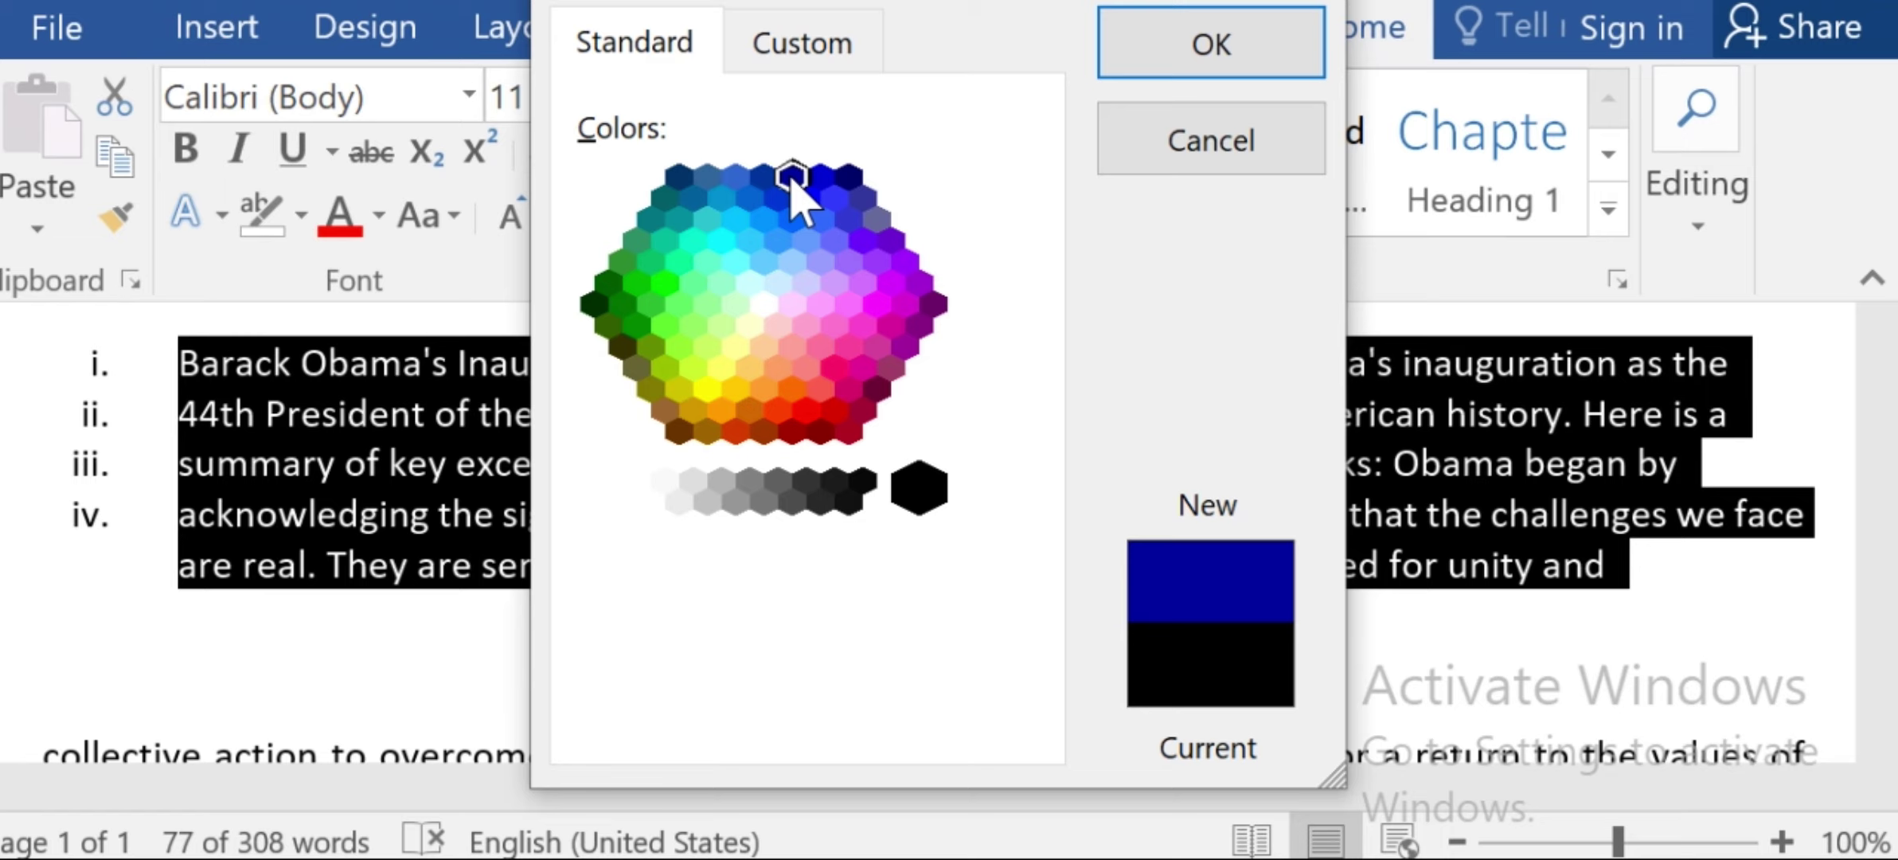
pyautogui.click(822, 183)
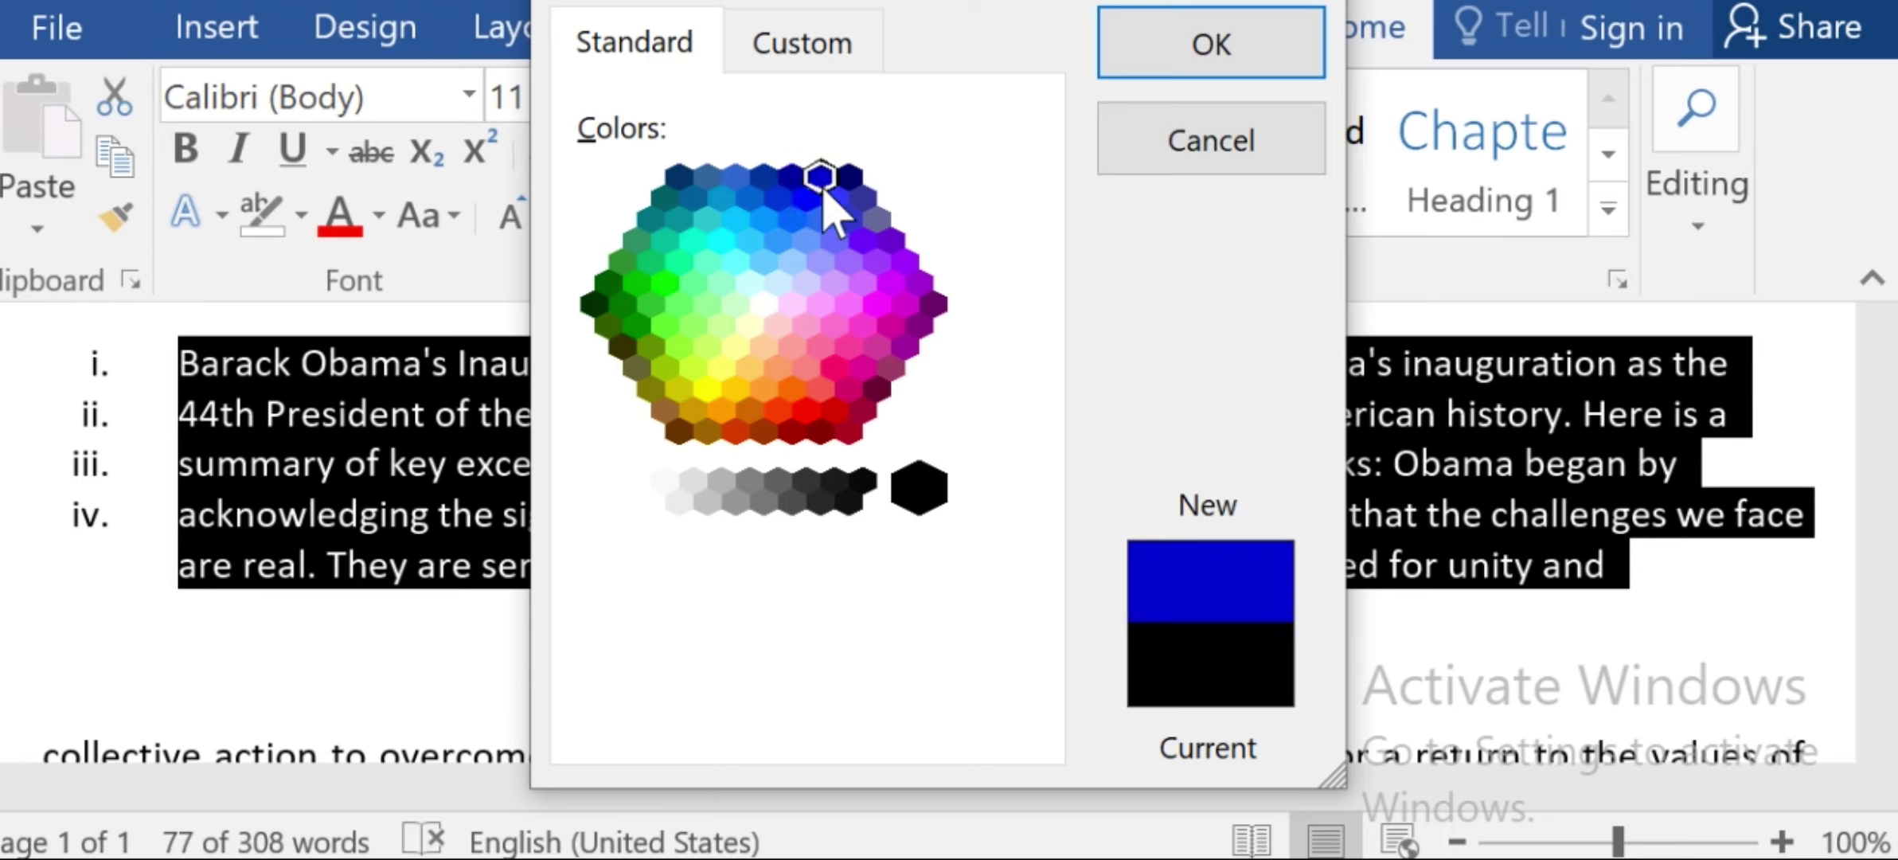
pyautogui.click(734, 304)
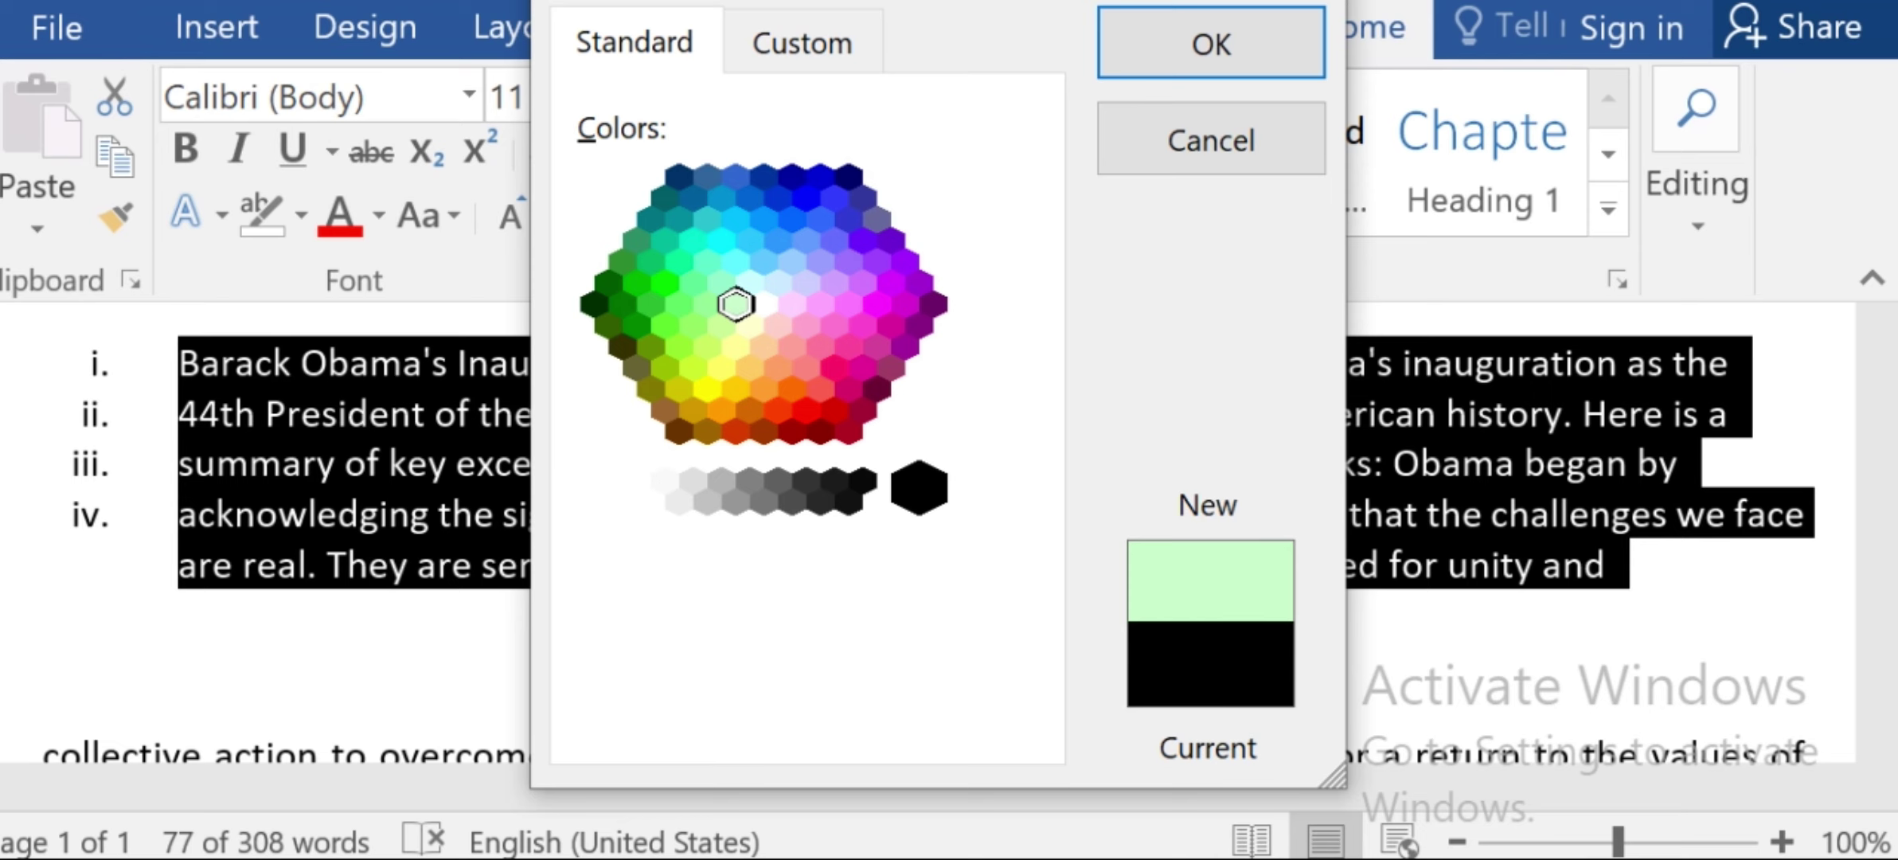
pyautogui.click(1238, 147)
pyautogui.click(1244, 159)
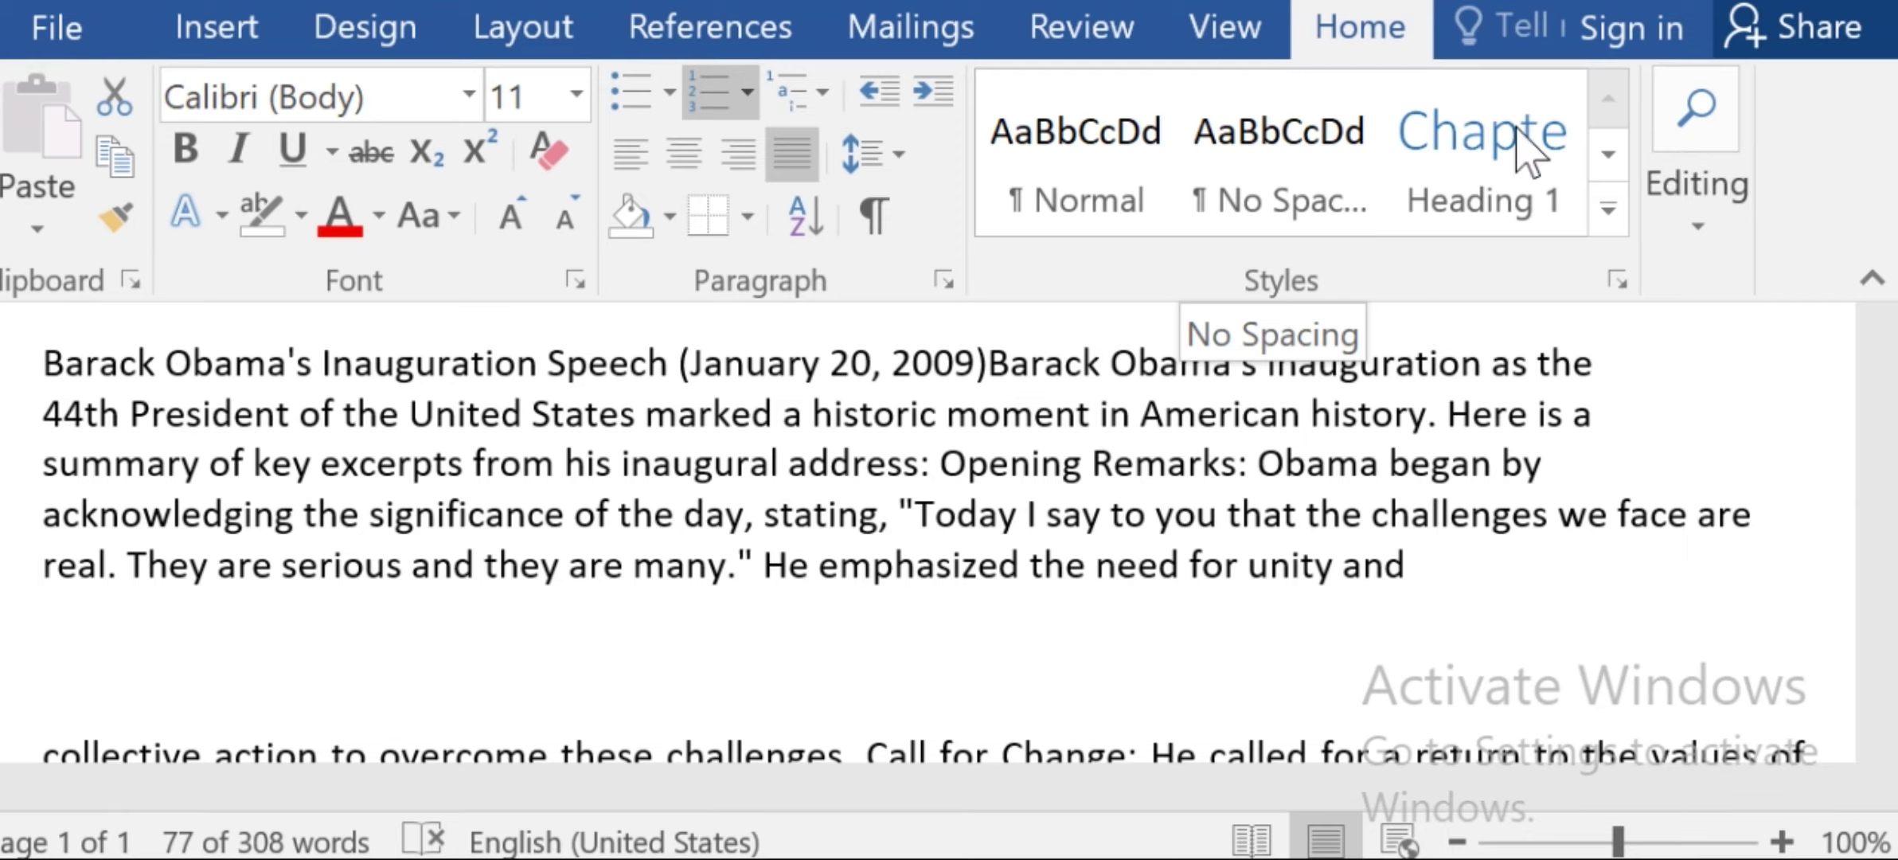
pyautogui.hotkey('ctrl', 'z')
# Apply All Borders to opening items i to iv.
pyautogui.scroll(1, 1877, 405)
pyautogui.moveTo(1883, 403)
pyautogui.mouseDown()
pyautogui.moveTo(1883, 377)
pyautogui.moveTo(1893, 430)
pyautogui.moveTo(1894, 402)
pyautogui.mouseUp()
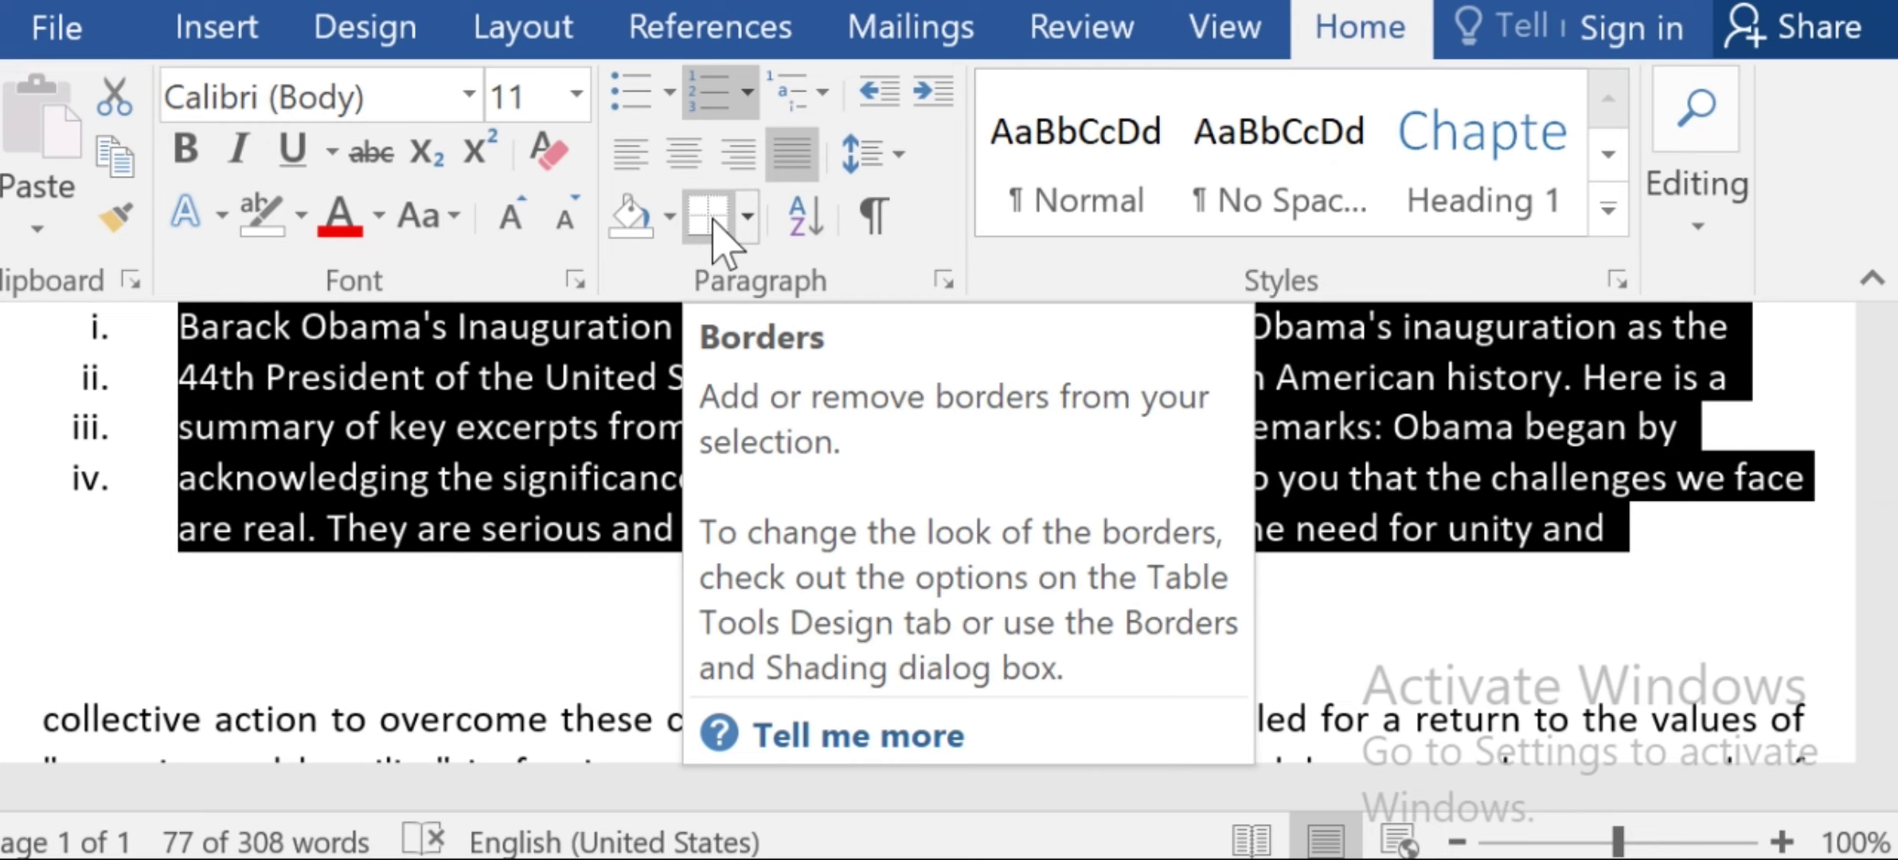
pyautogui.click(746, 231)
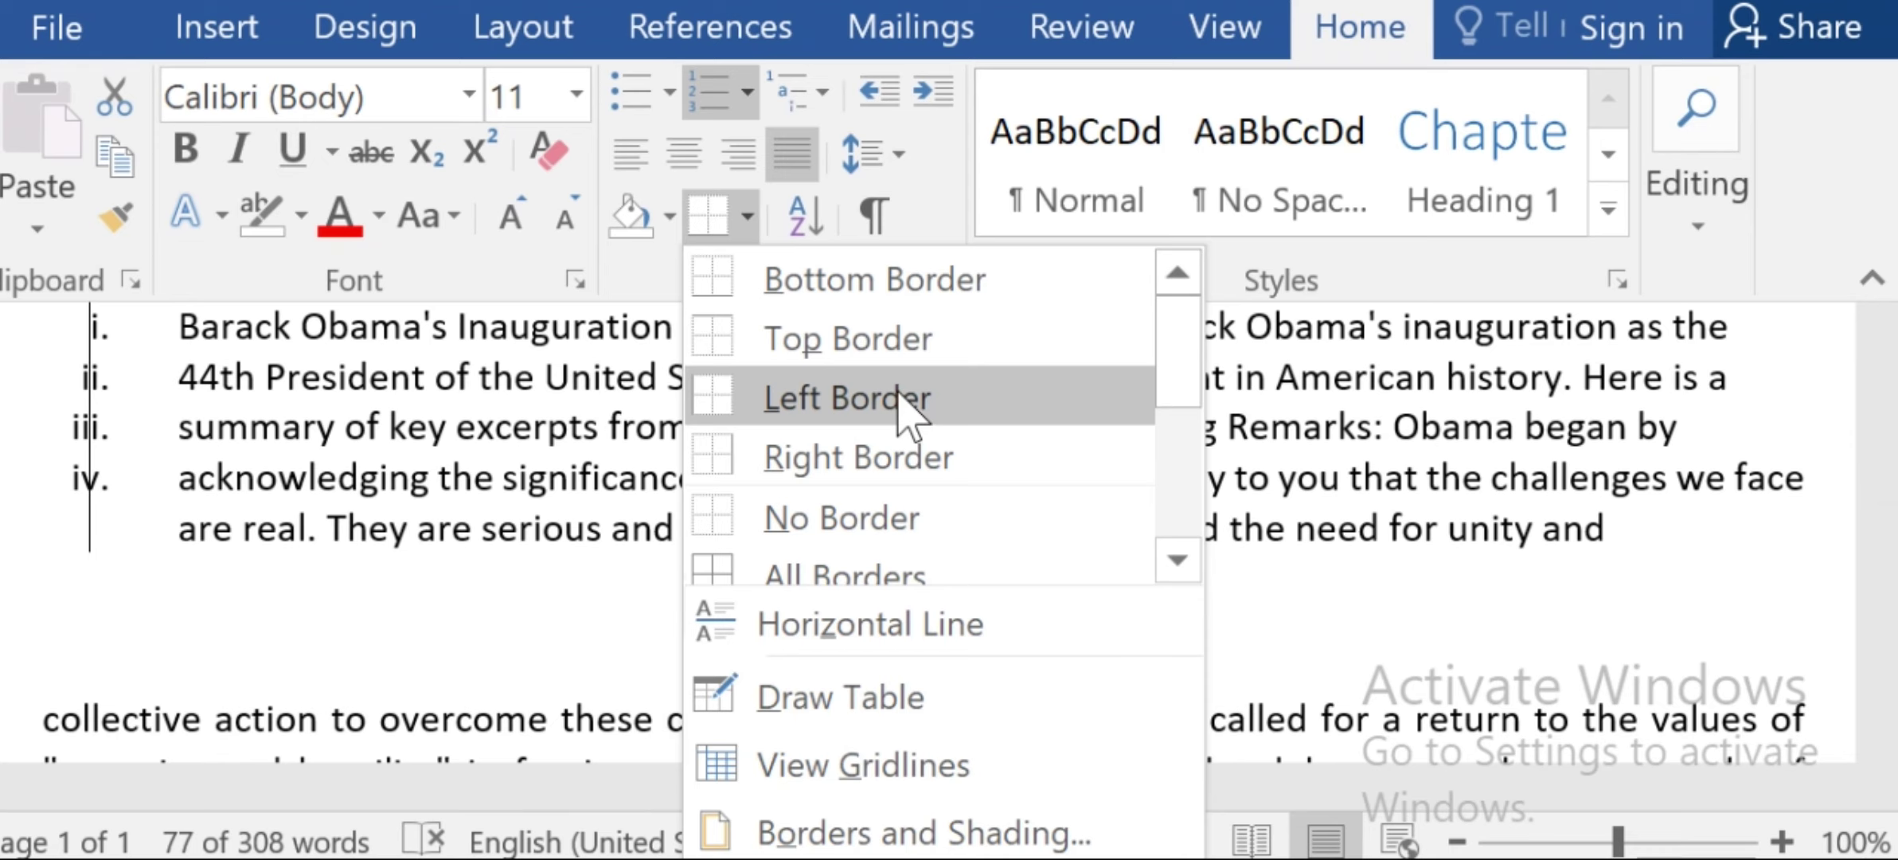
pyautogui.click(1178, 560)
pyautogui.click(860, 538)
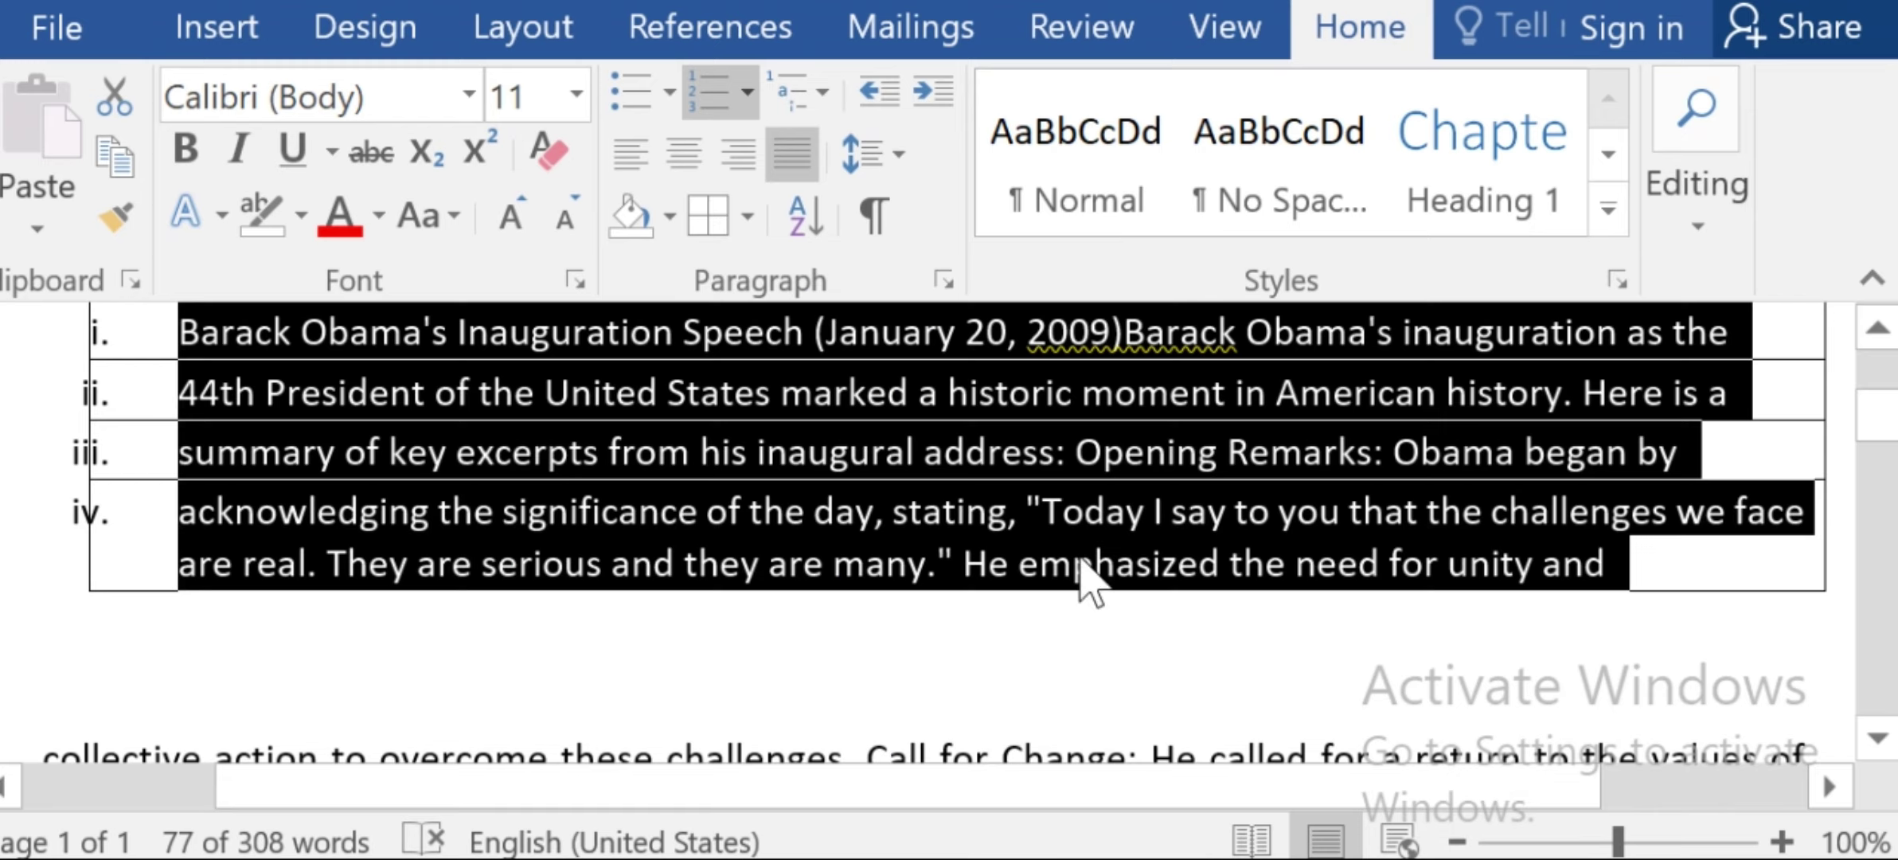
pyautogui.click(1401, 621)
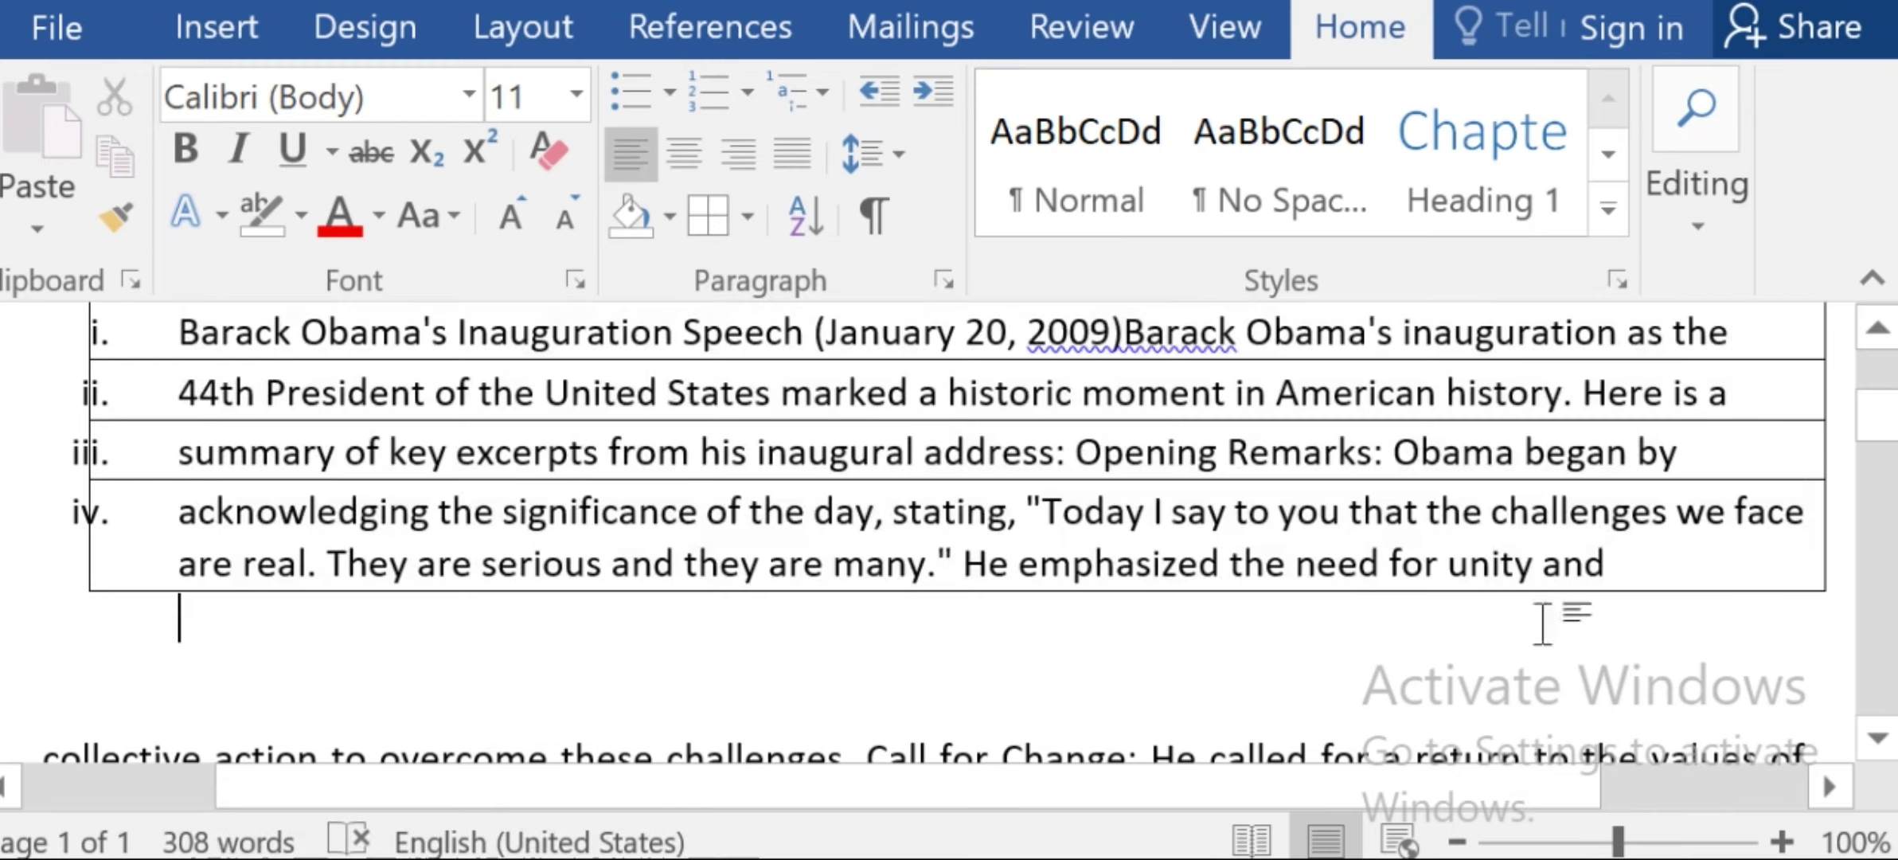
# Remove all borders from opening items i to iv by setting them to No Border.
pyautogui.scroll(1, 948, 557)
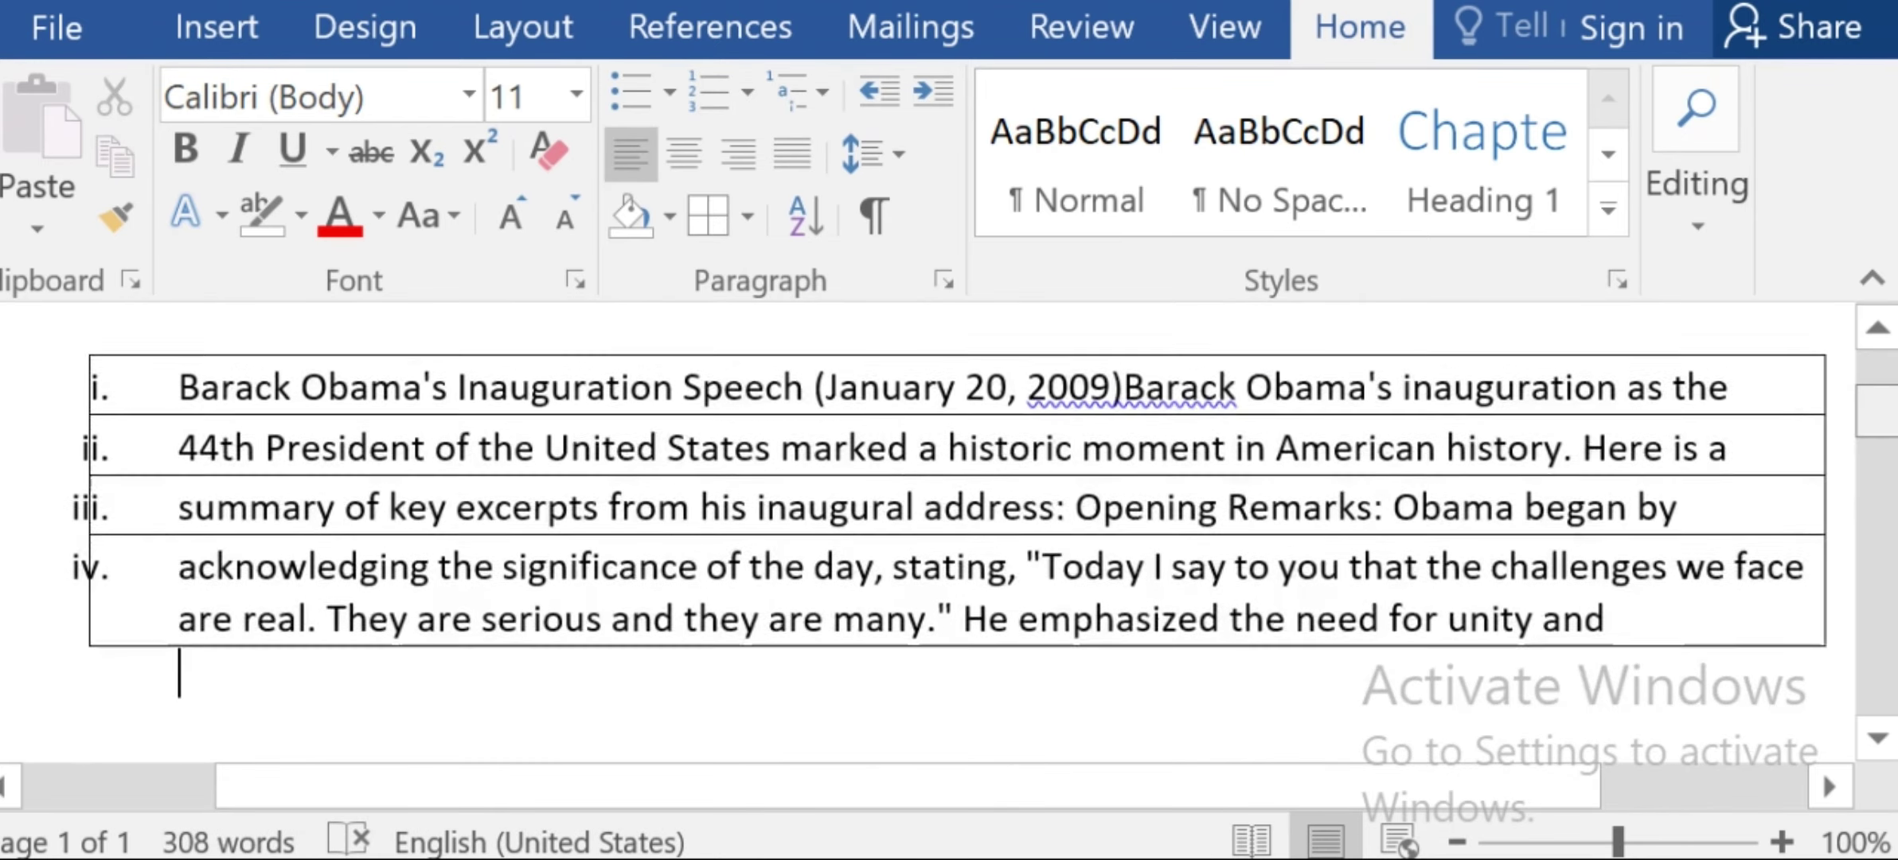
pyautogui.scroll(3, 947, 534)
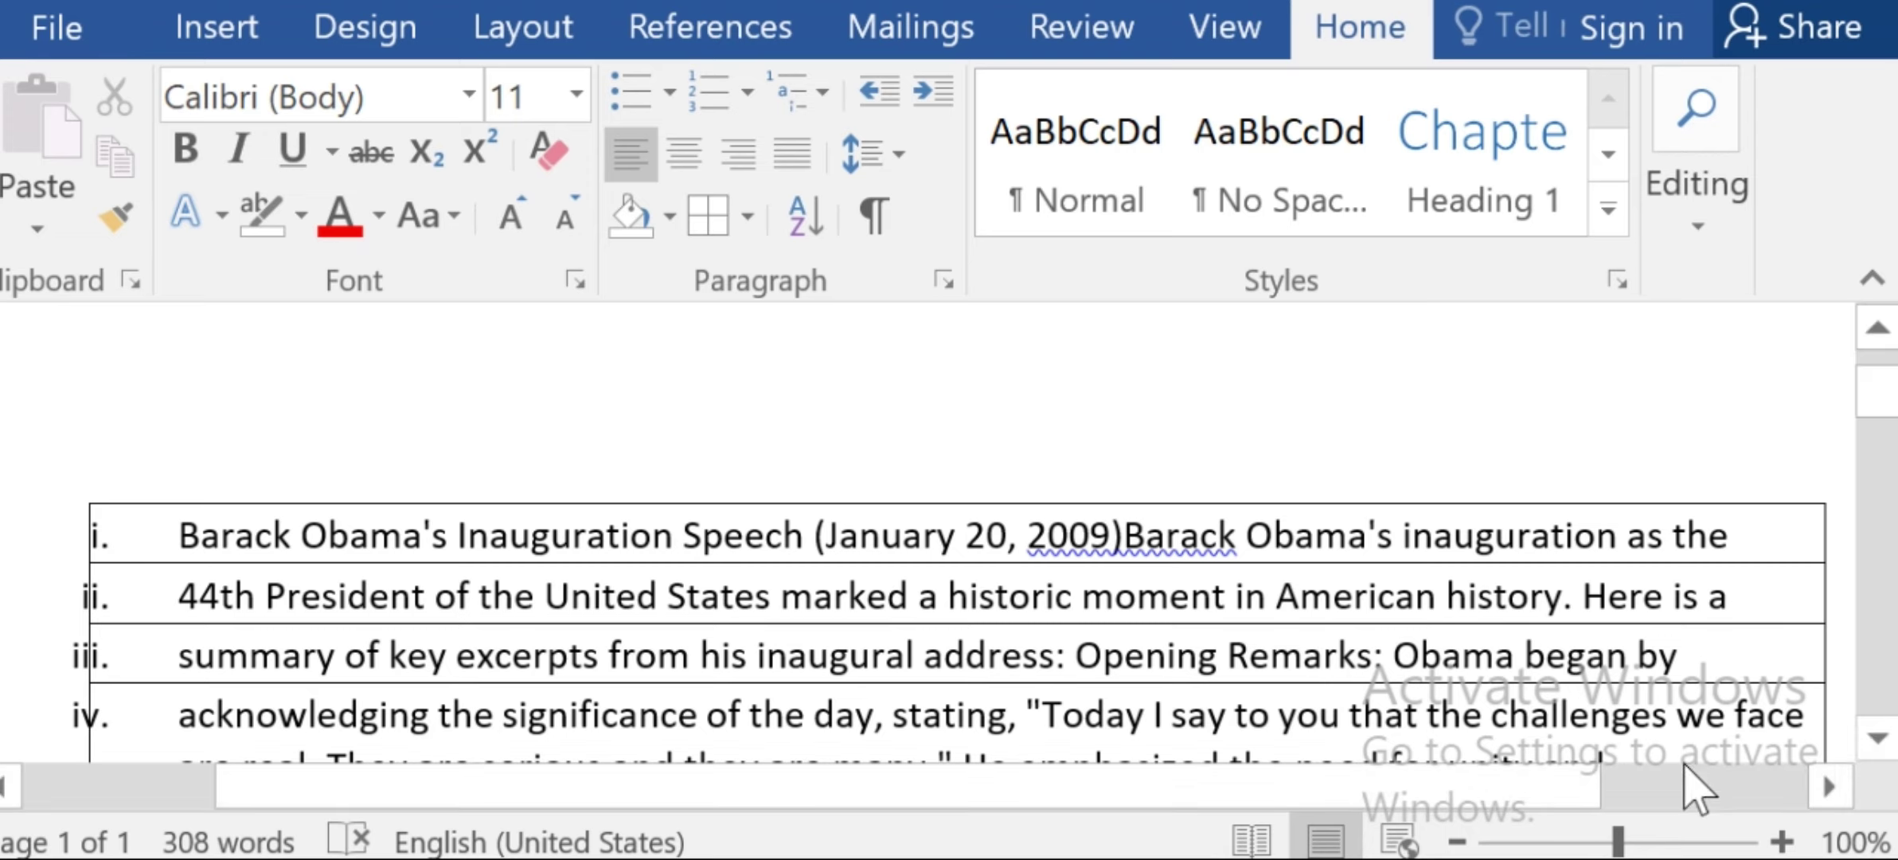
pyautogui.click(1878, 738)
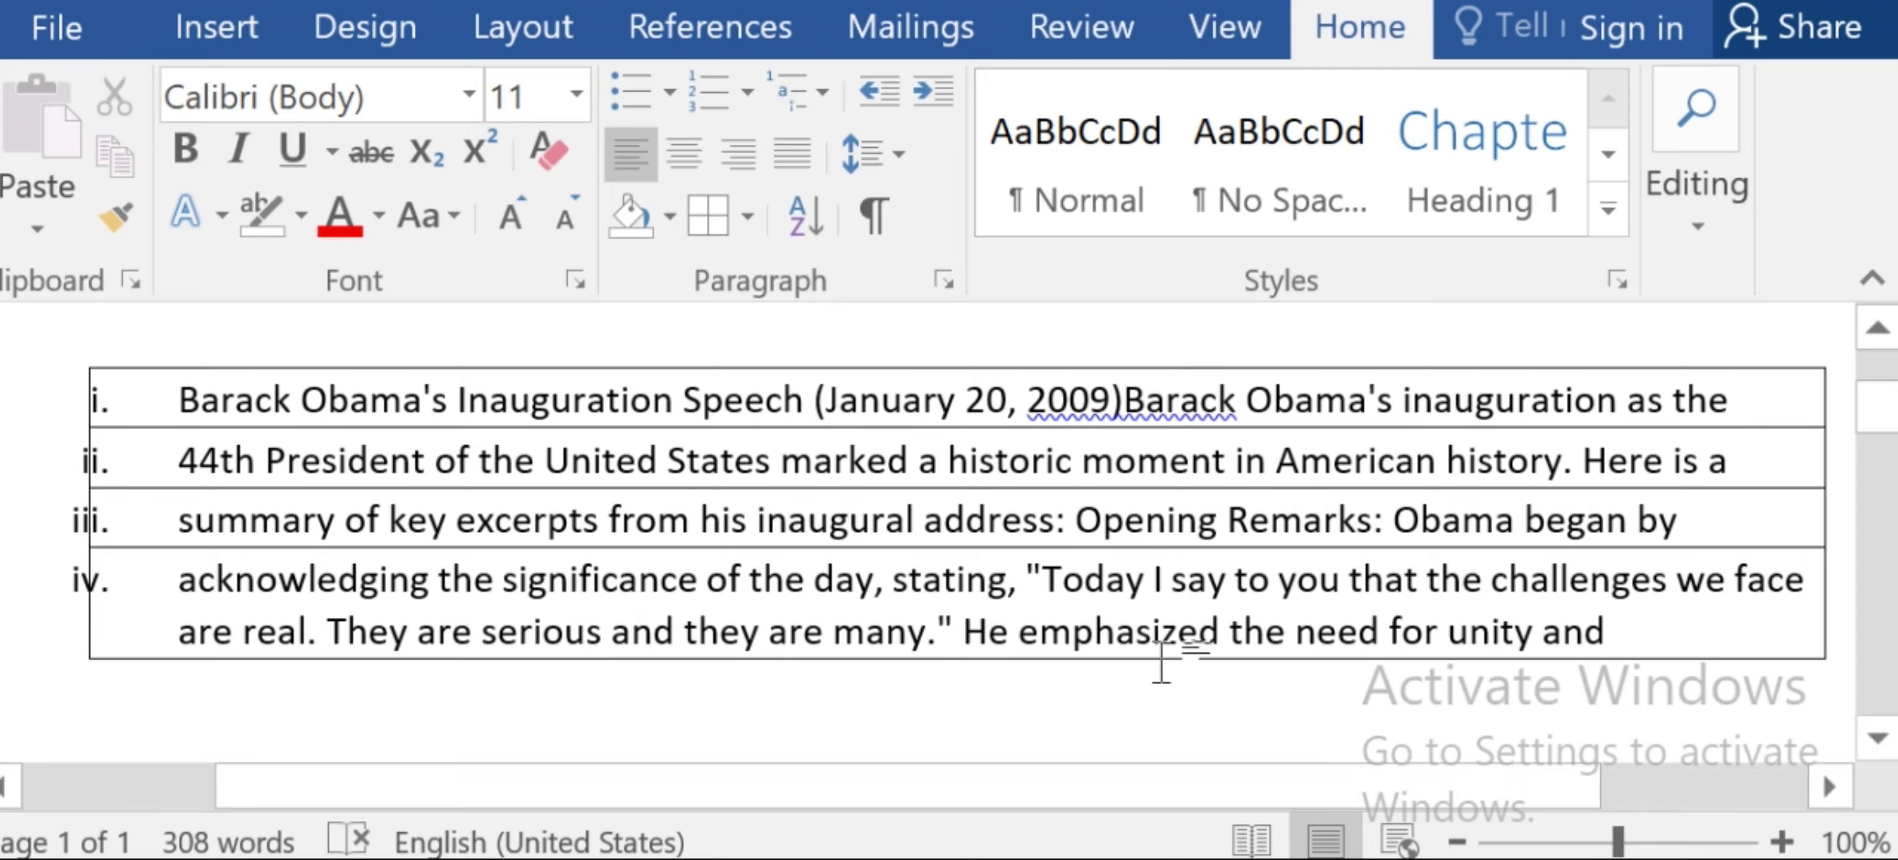
pyautogui.click(1877, 737)
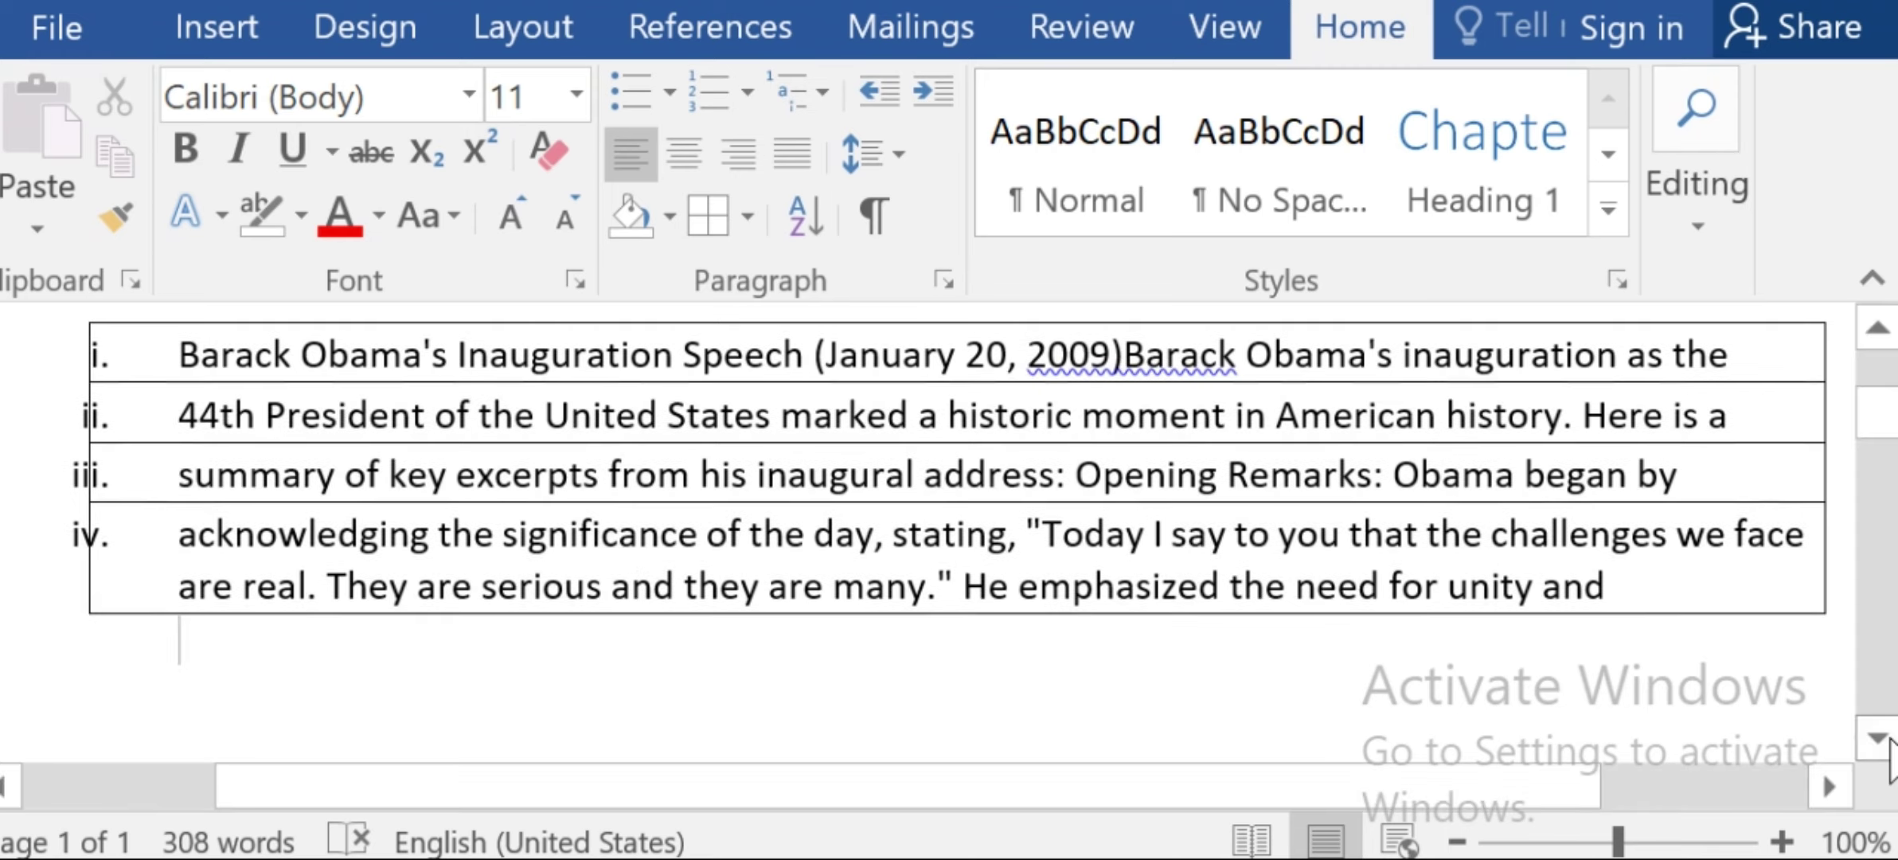
pyautogui.moveTo(1835, 585); pyautogui.dragTo(22, 657)
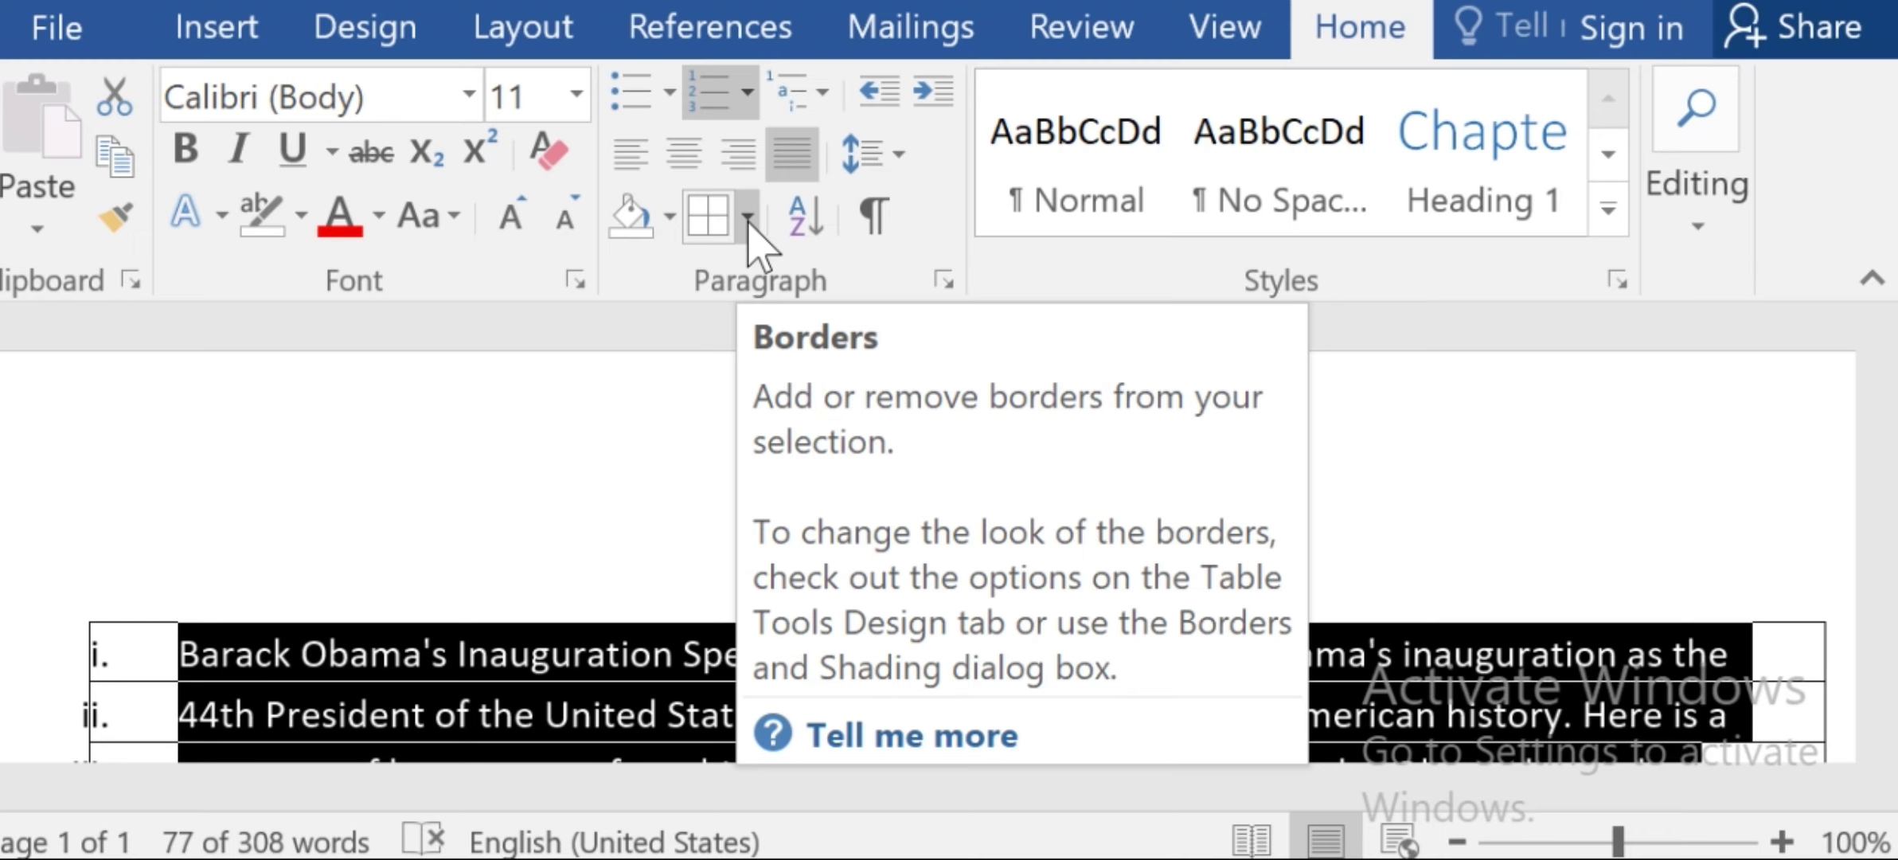
pyautogui.click(749, 216)
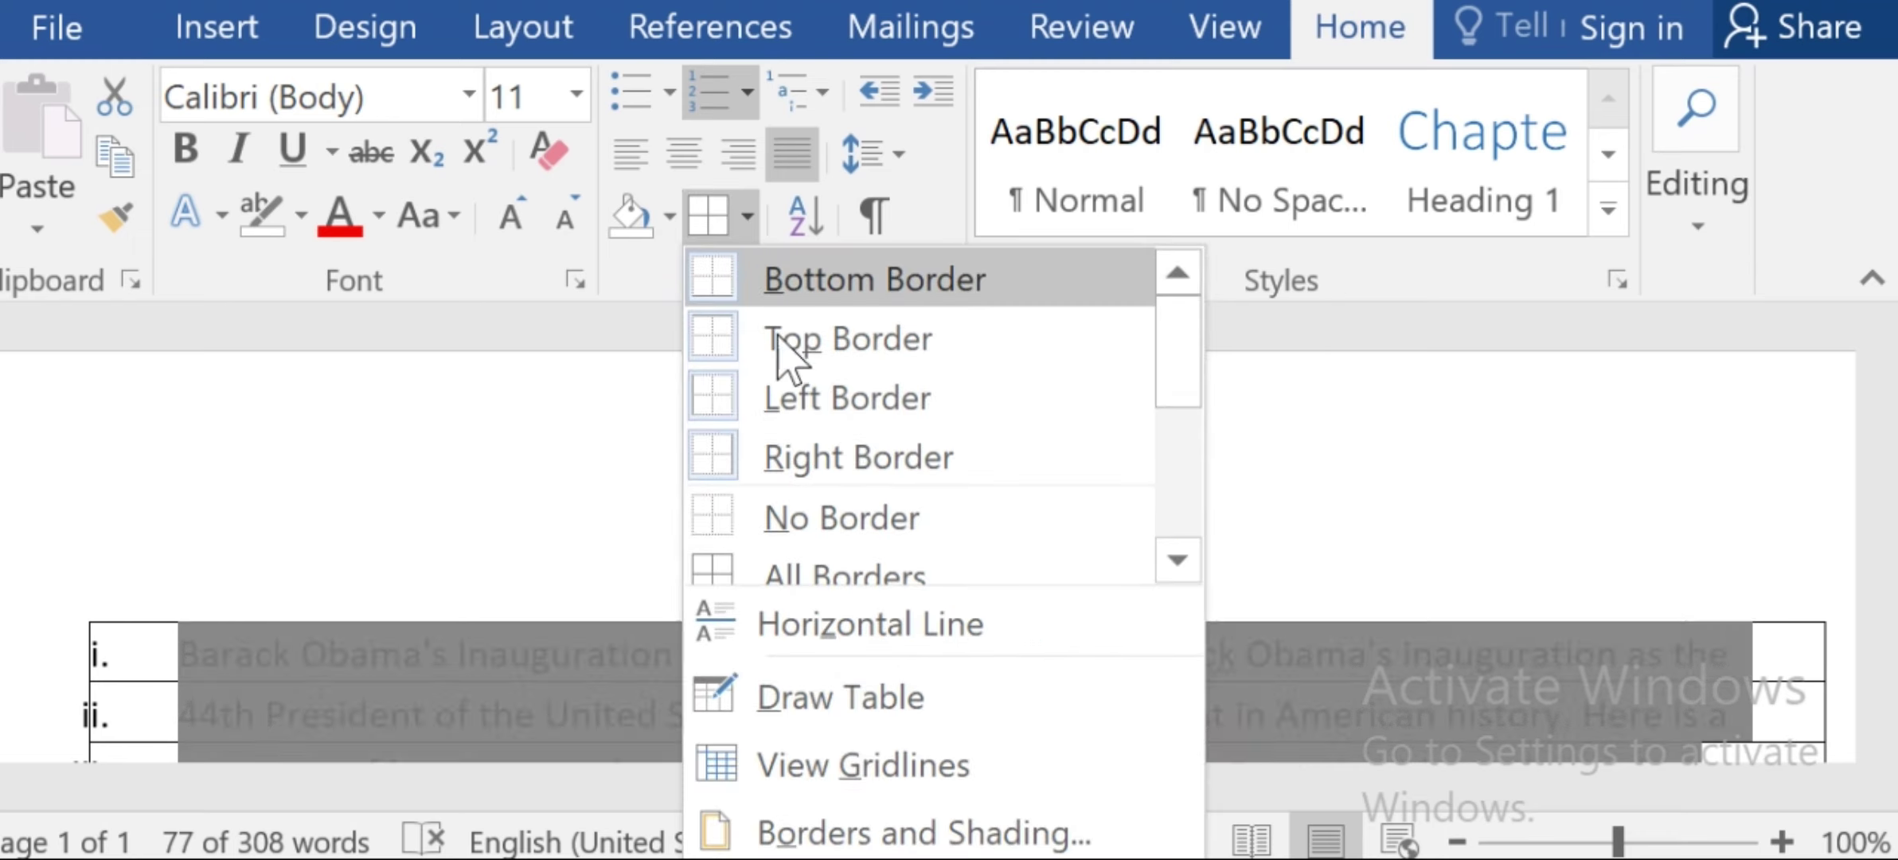
pyautogui.click(838, 519)
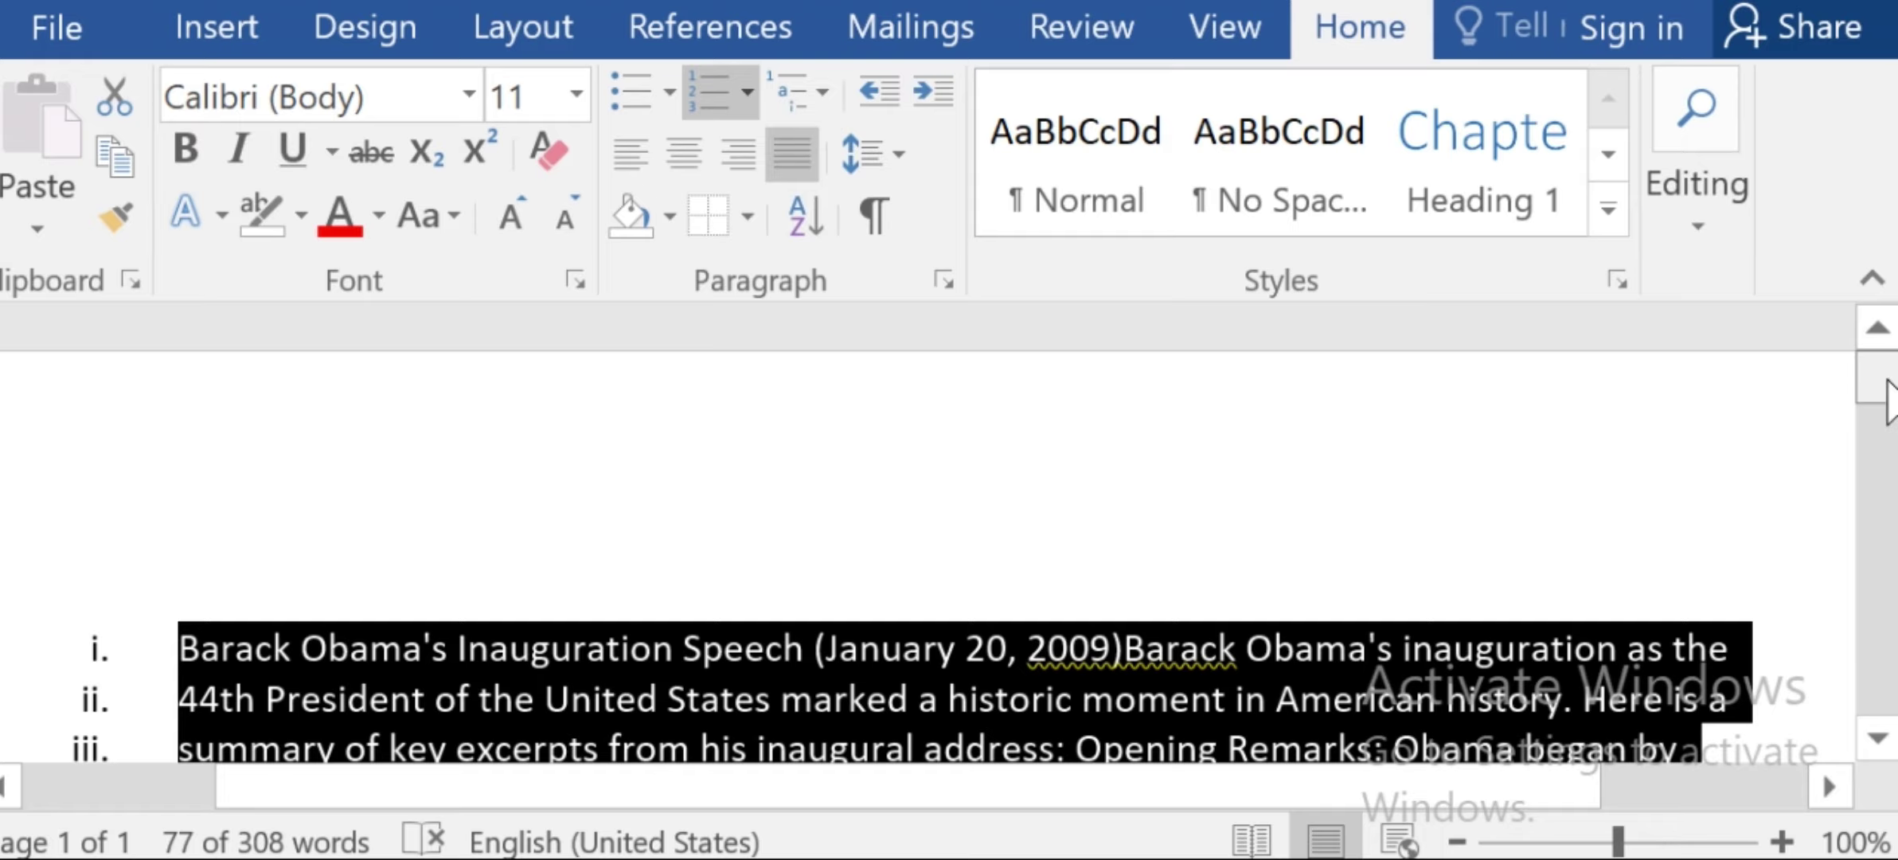
pyautogui.scroll(-5, 1864, 418)
pyautogui.scroll(5, 956, 525)
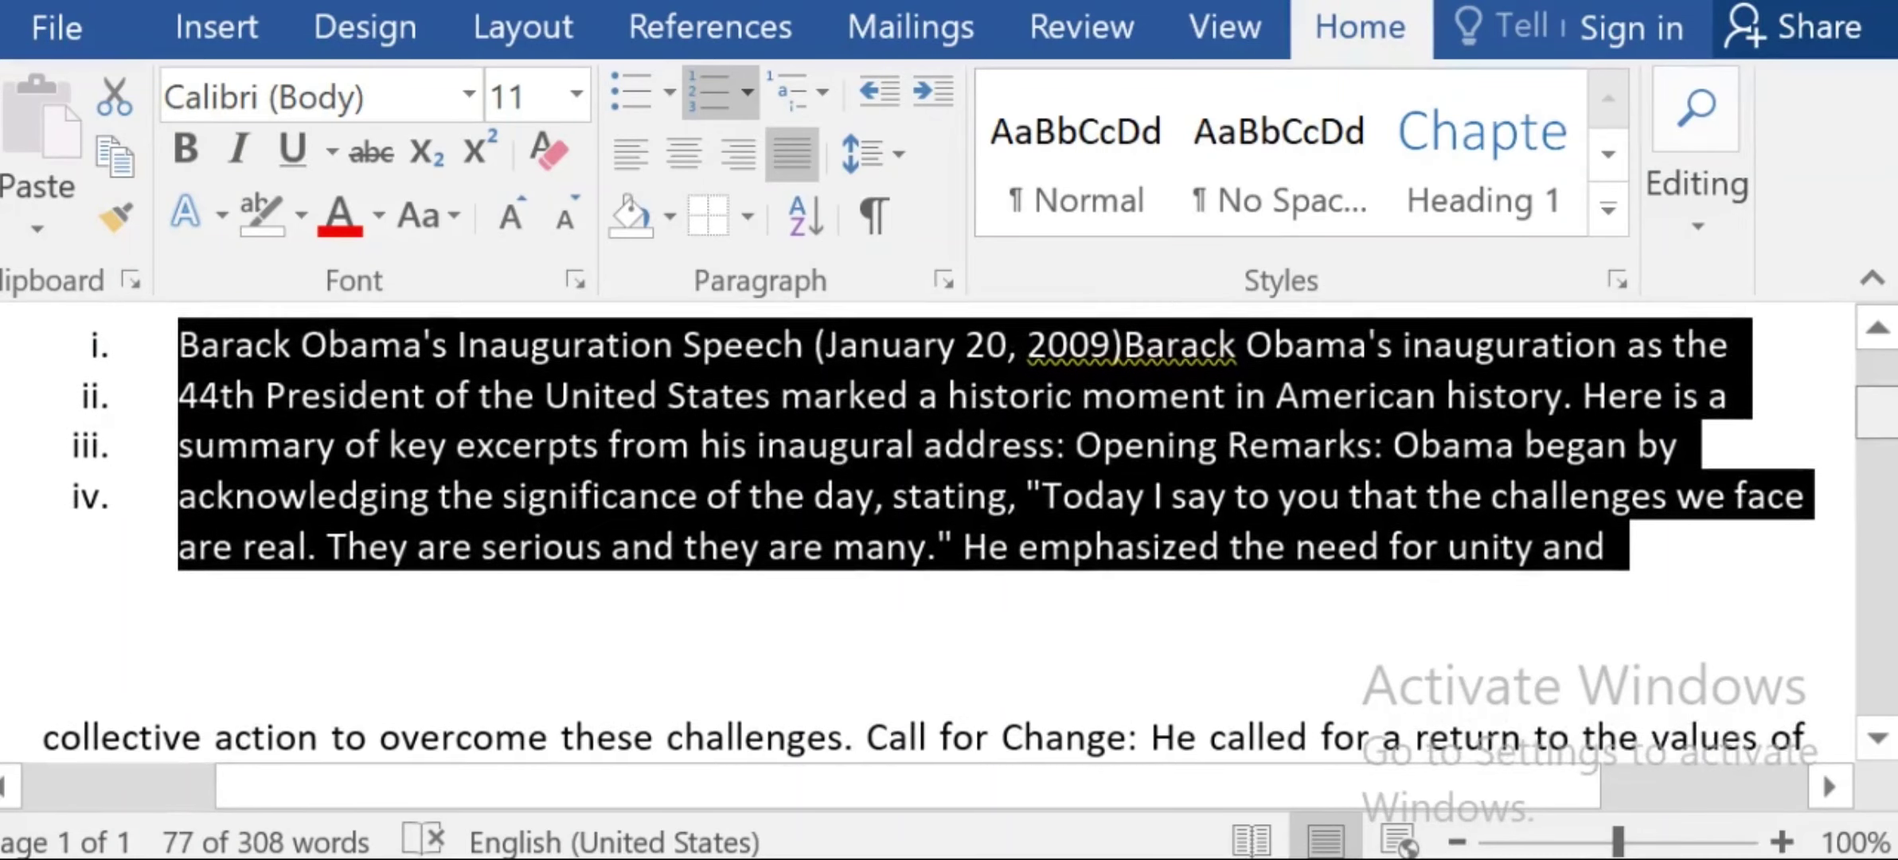
pyautogui.click(1348, 617)
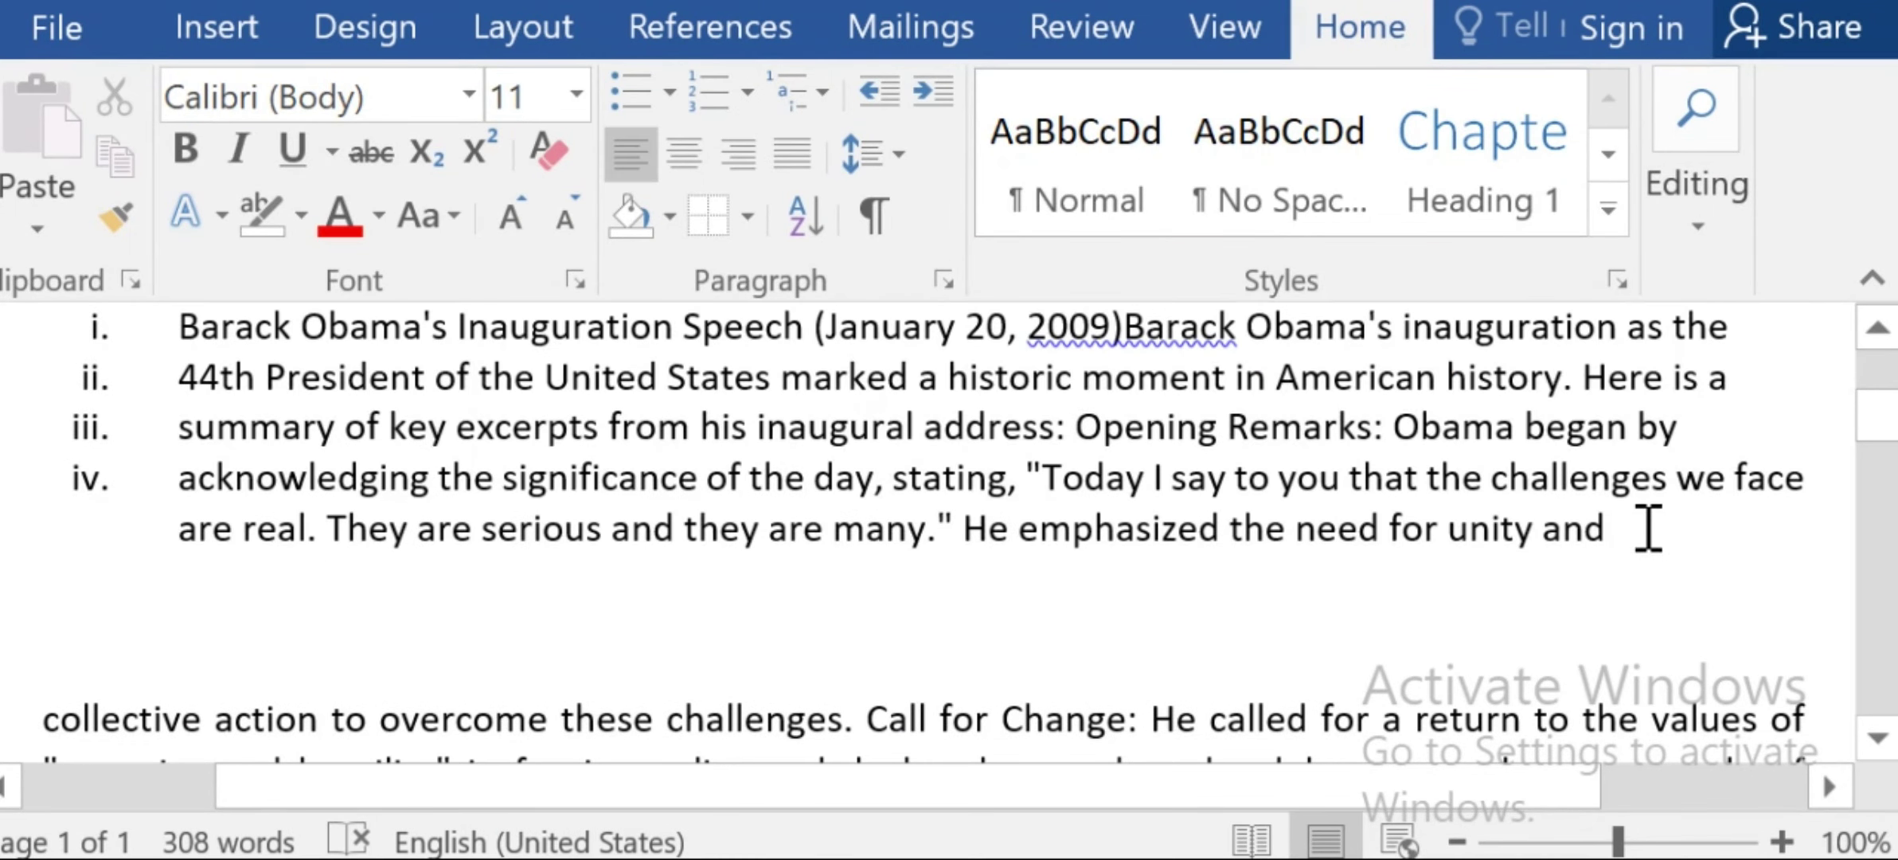
# Examine the Sort settings and Sort by choices for opening items i to iv, and close them without sorting.
pyautogui.moveTo(1644, 530); pyautogui.dragTo(106, 326)
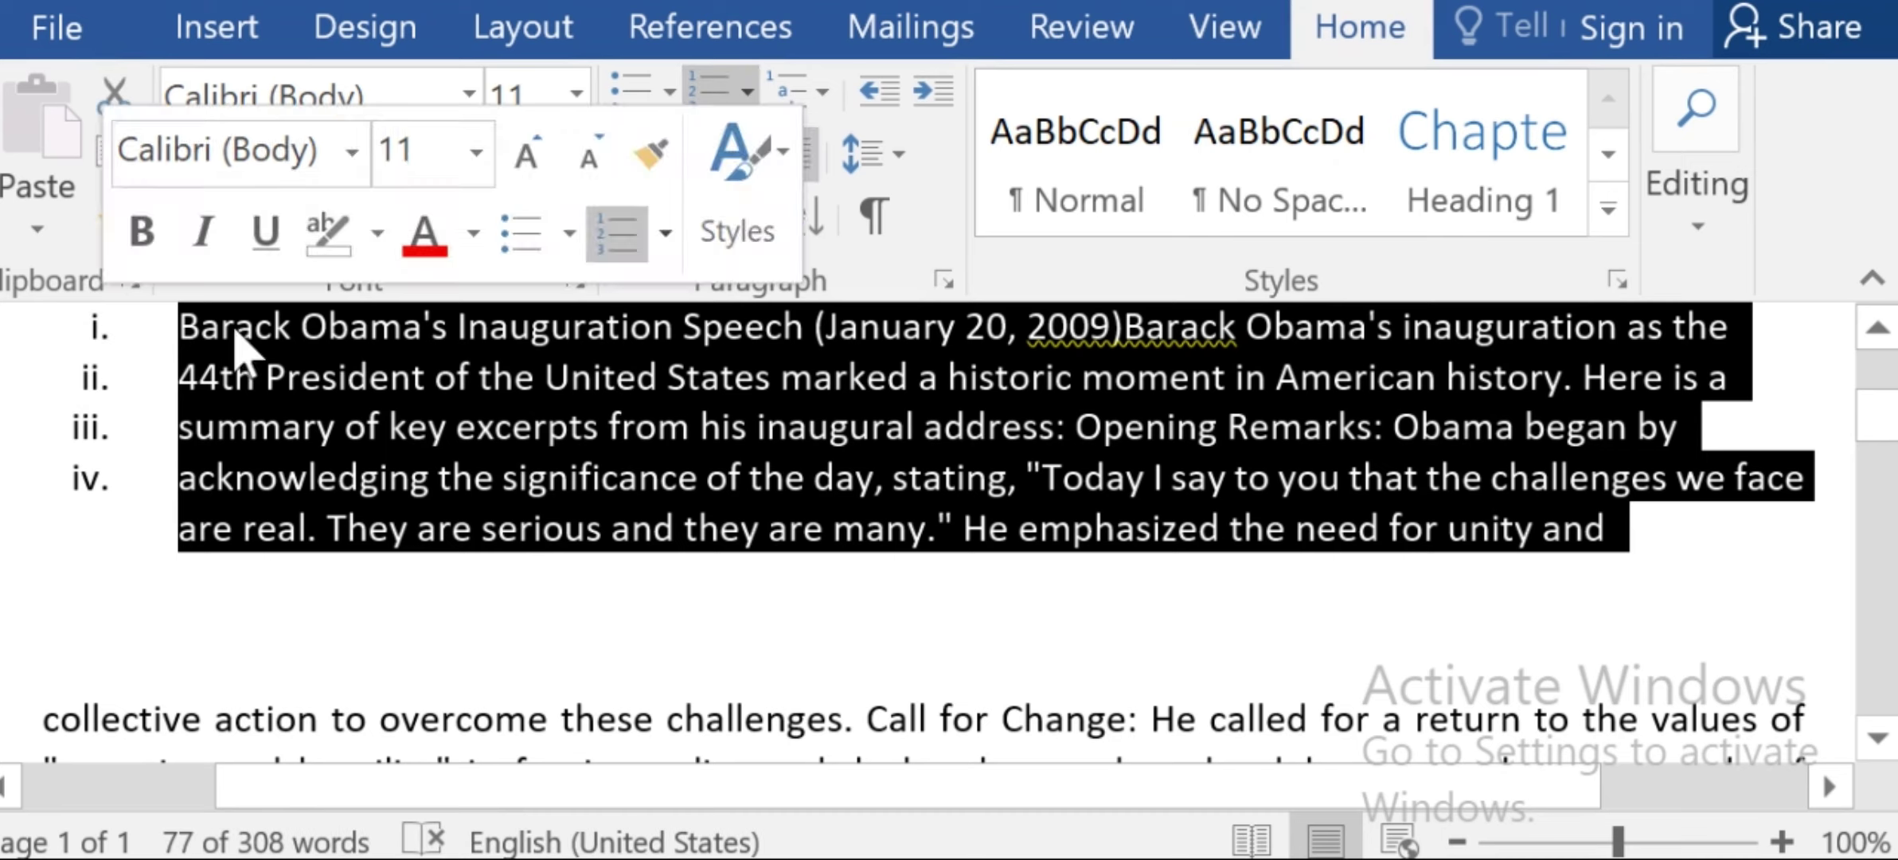
pyautogui.click(792, 153)
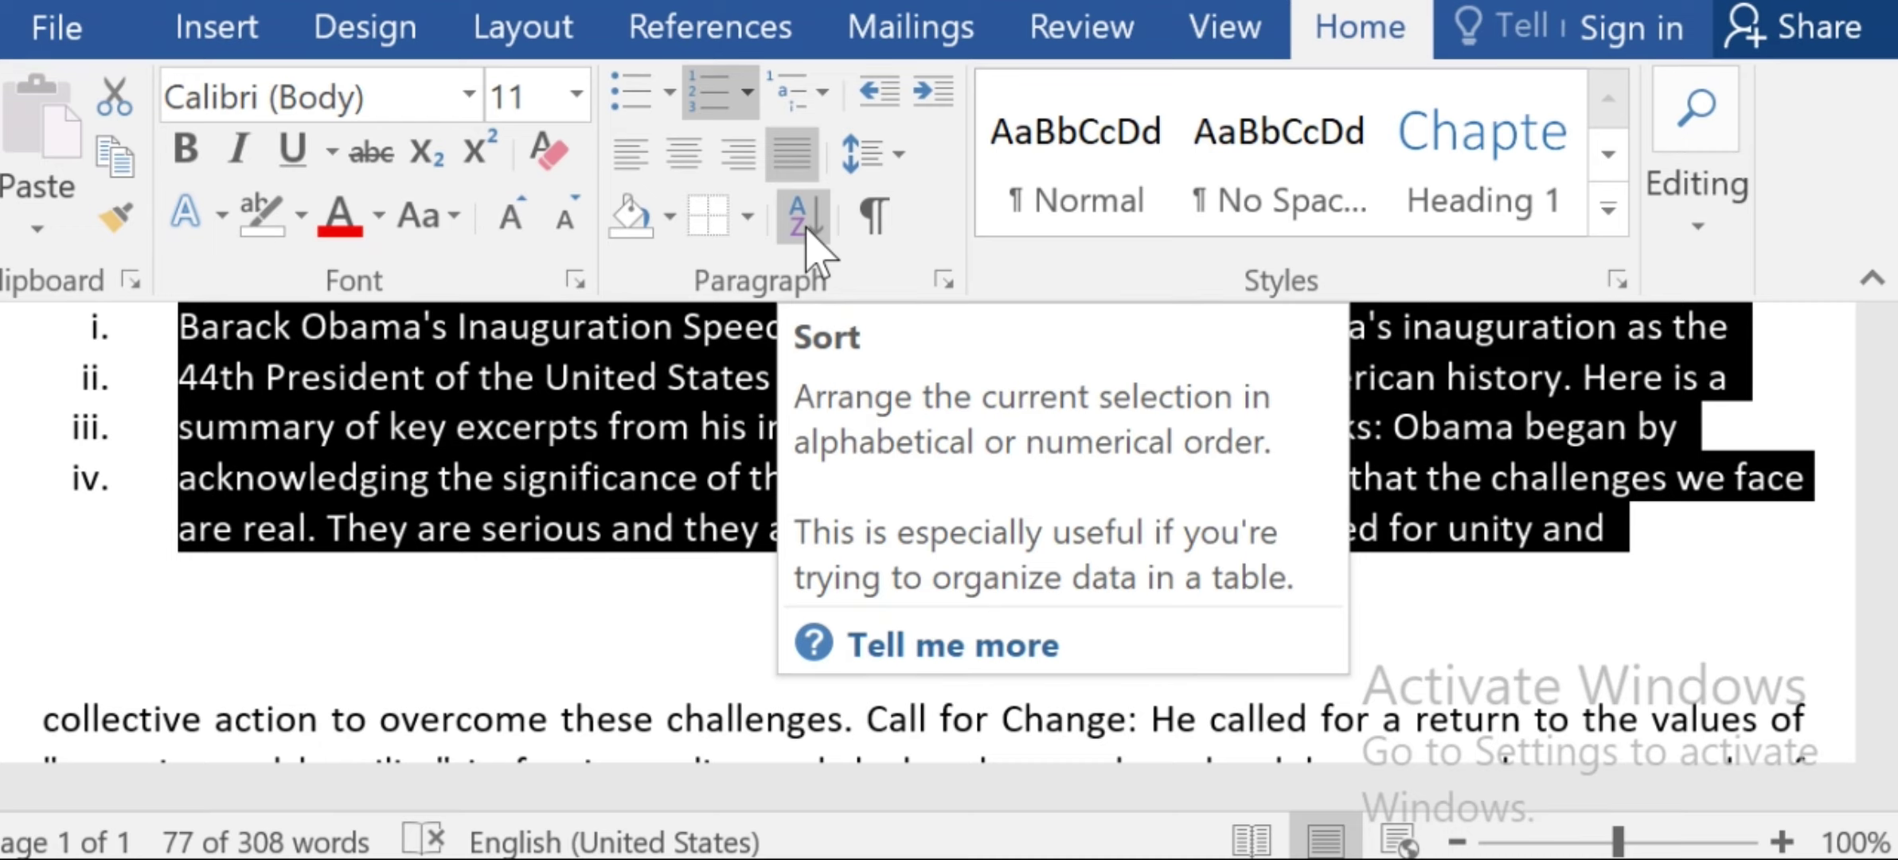
pyautogui.click(803, 215)
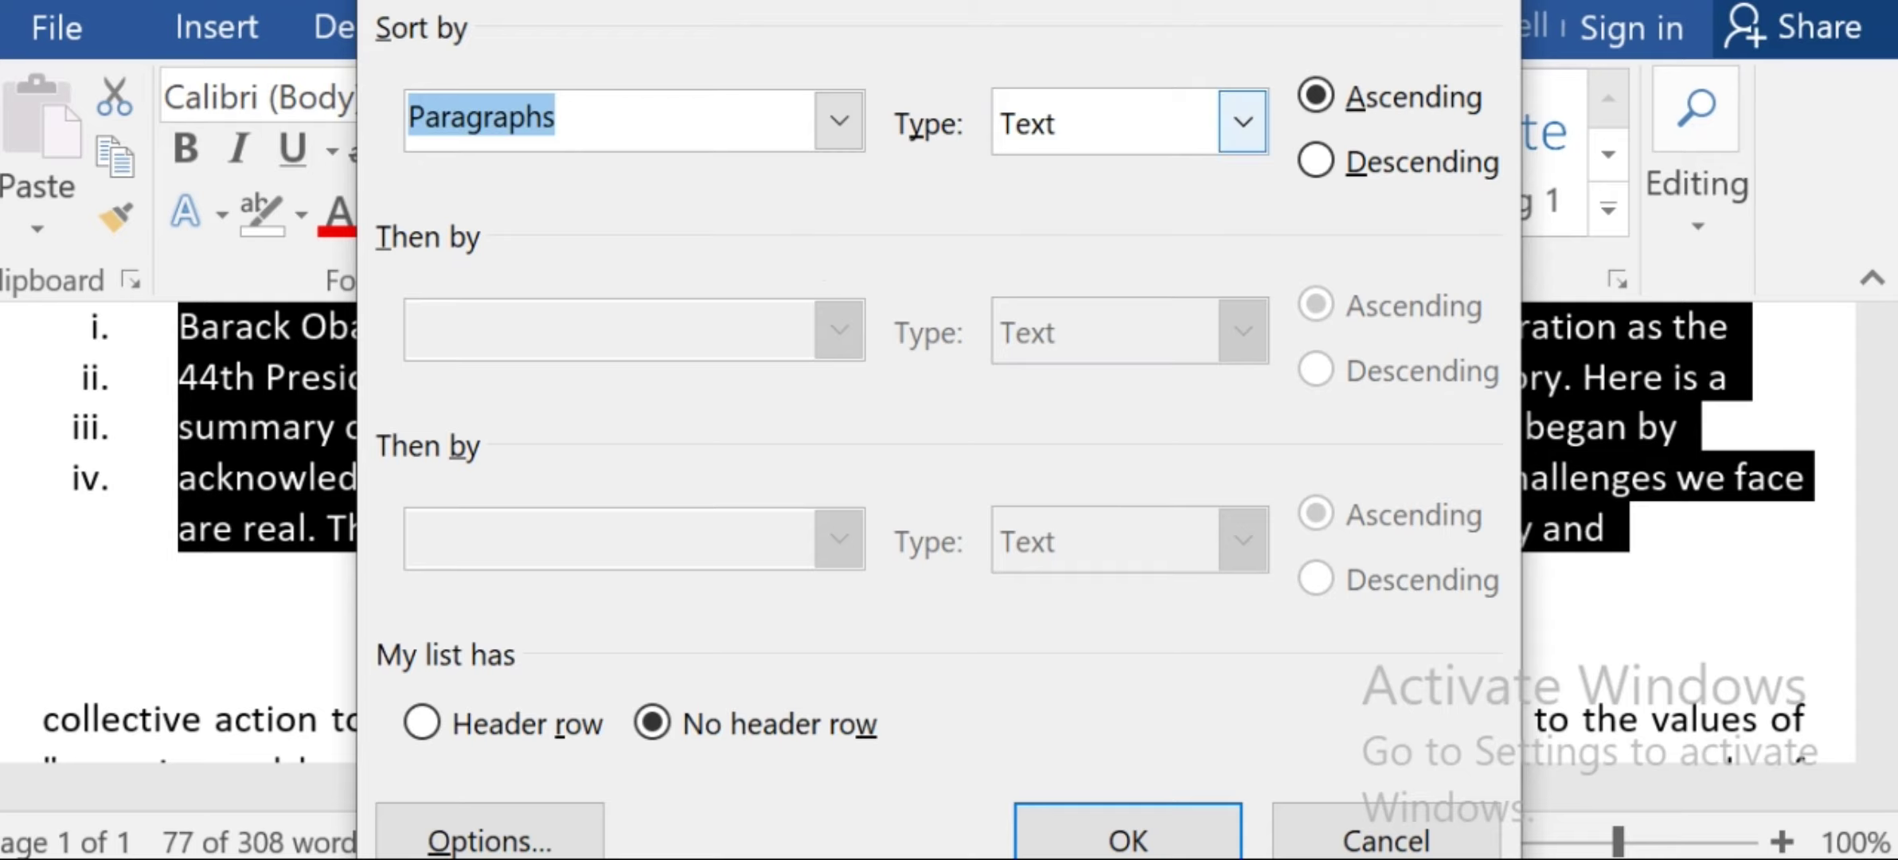
pyautogui.press('Return')
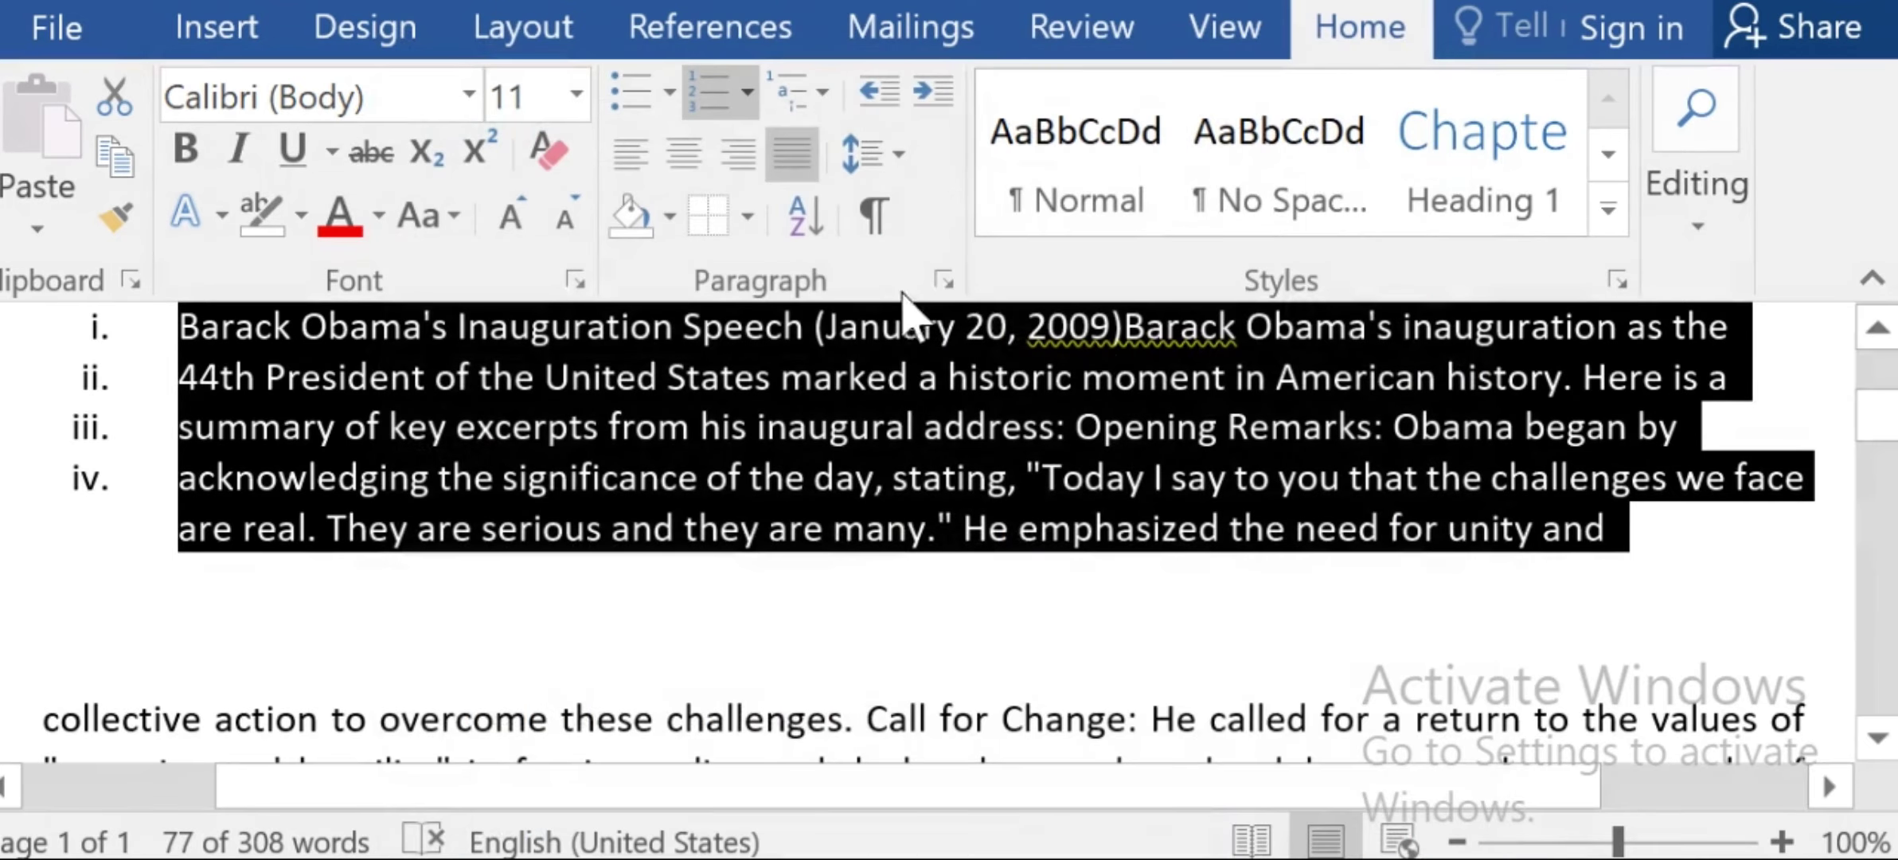
pyautogui.click(804, 213)
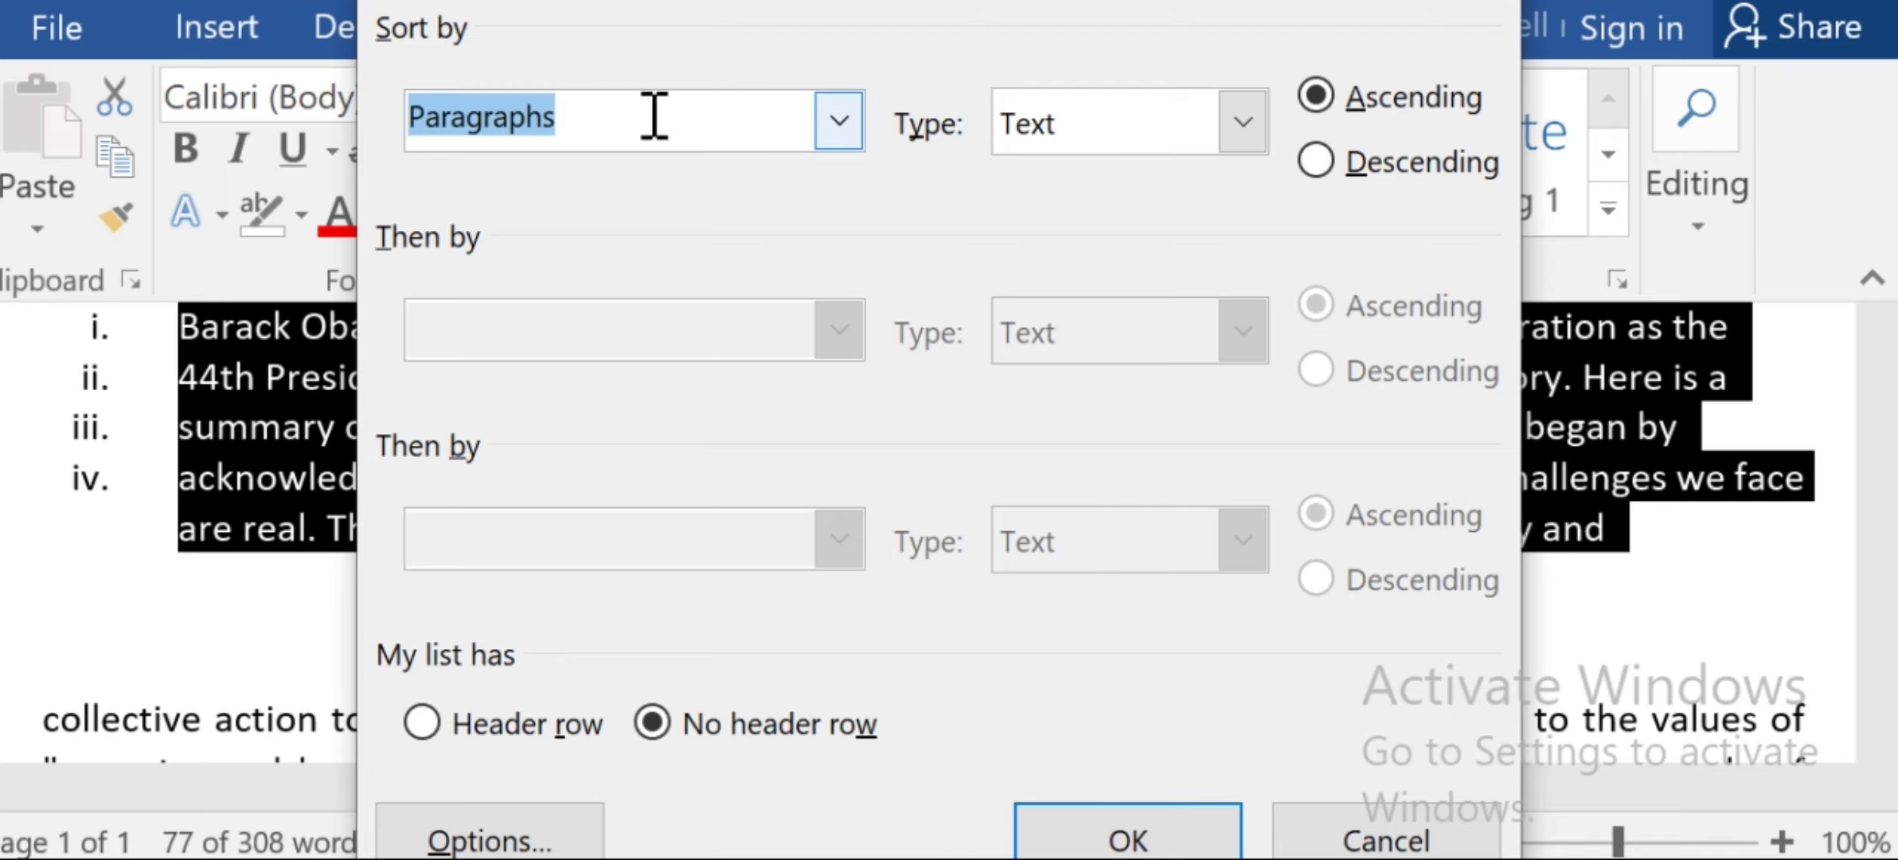
pyautogui.click(843, 132)
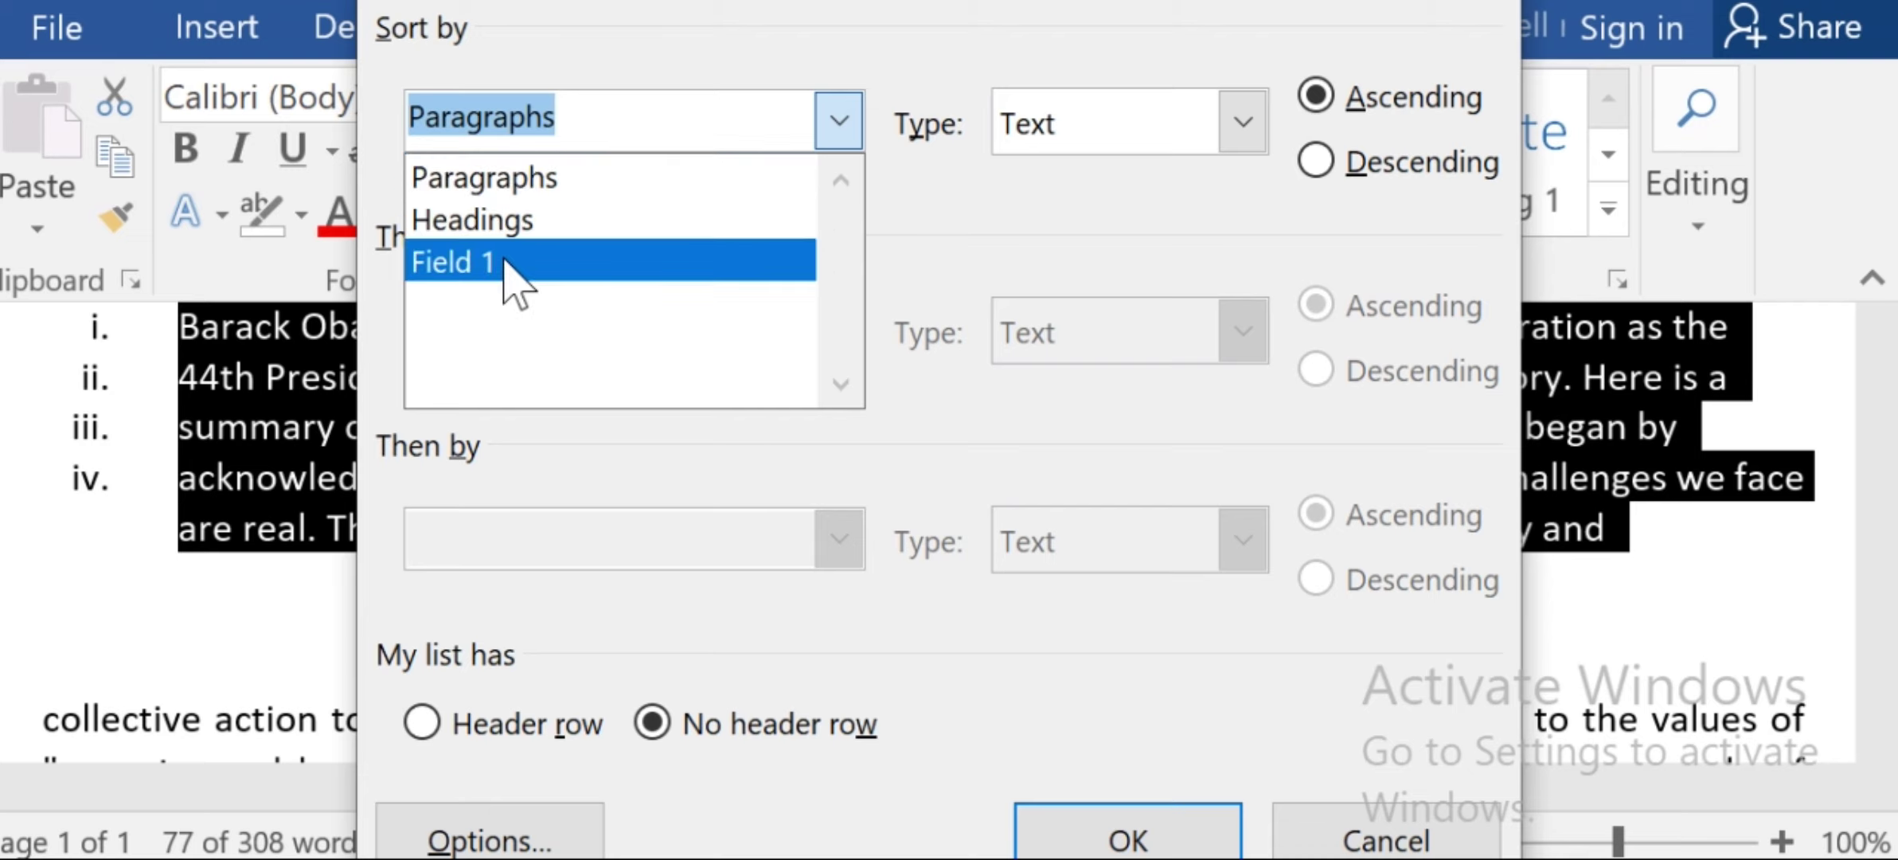
pyautogui.click(1075, 220)
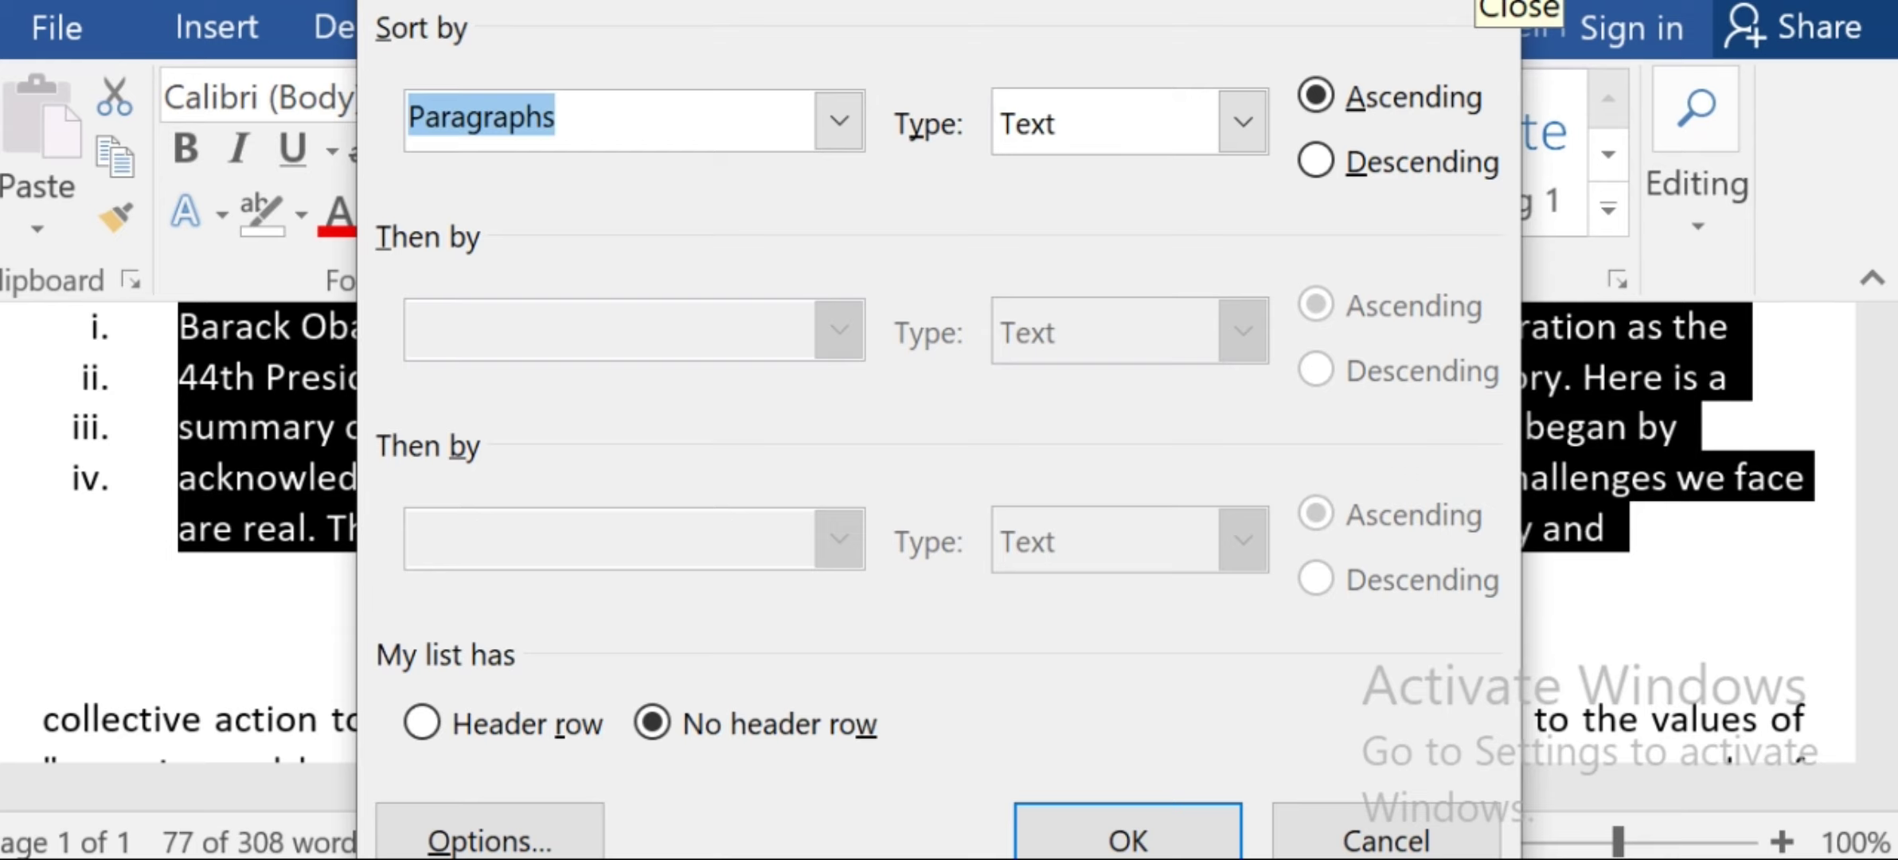
pyautogui.click(1497, 2)
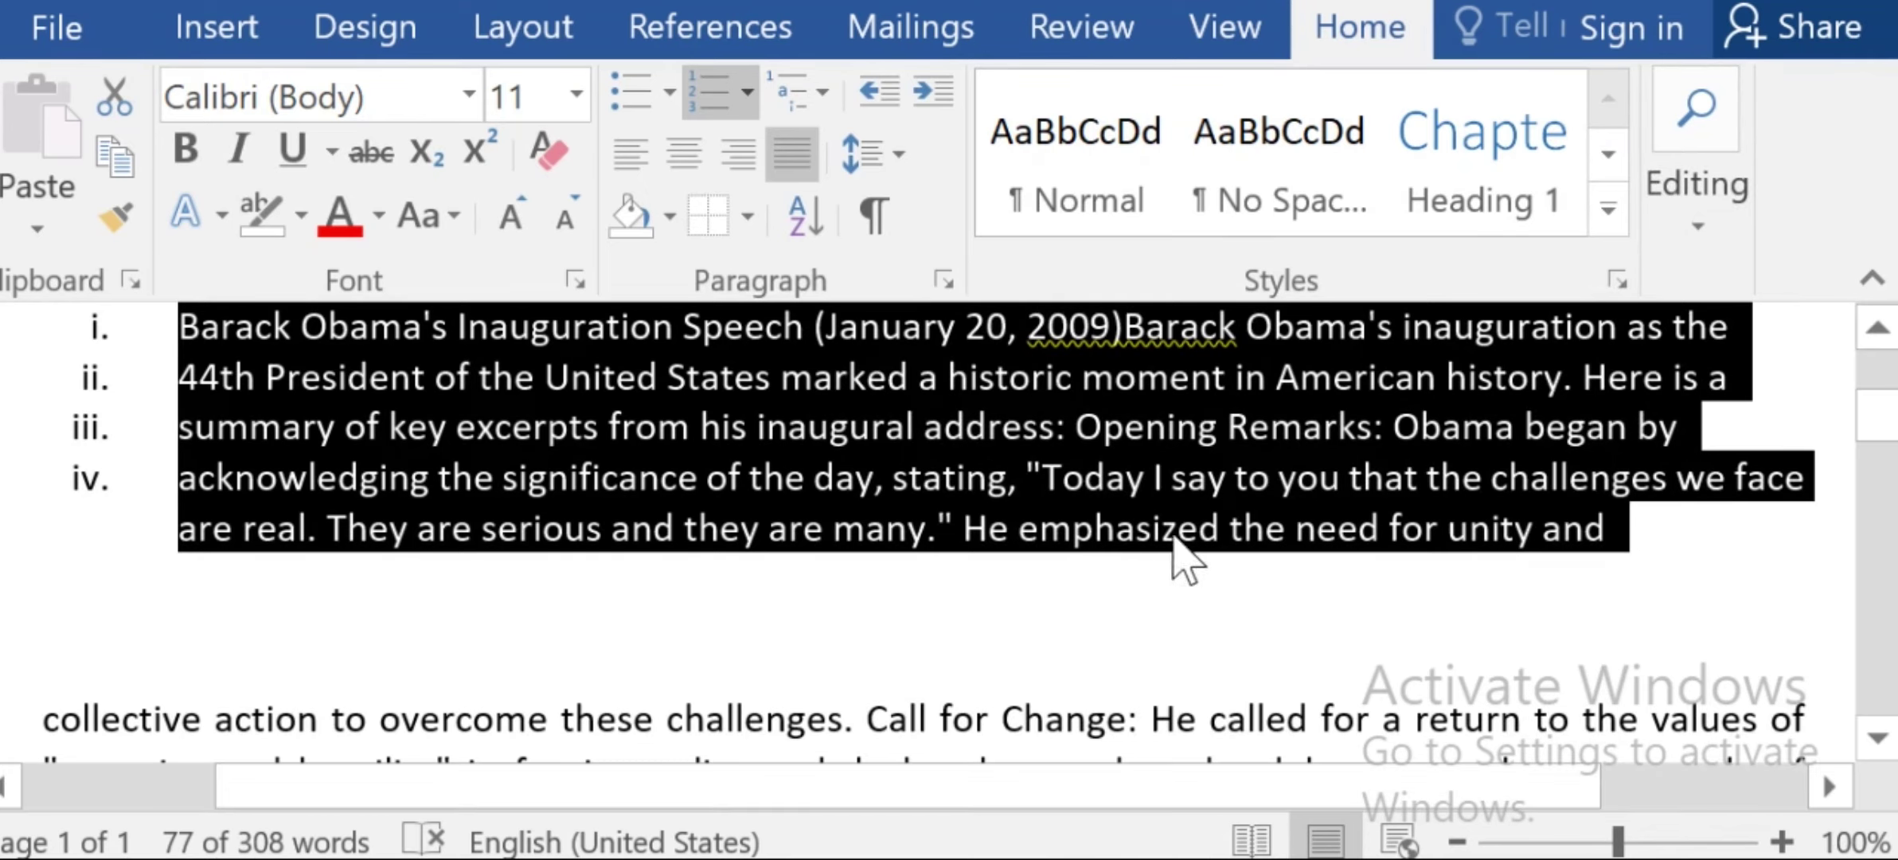
pyautogui.click(1161, 583)
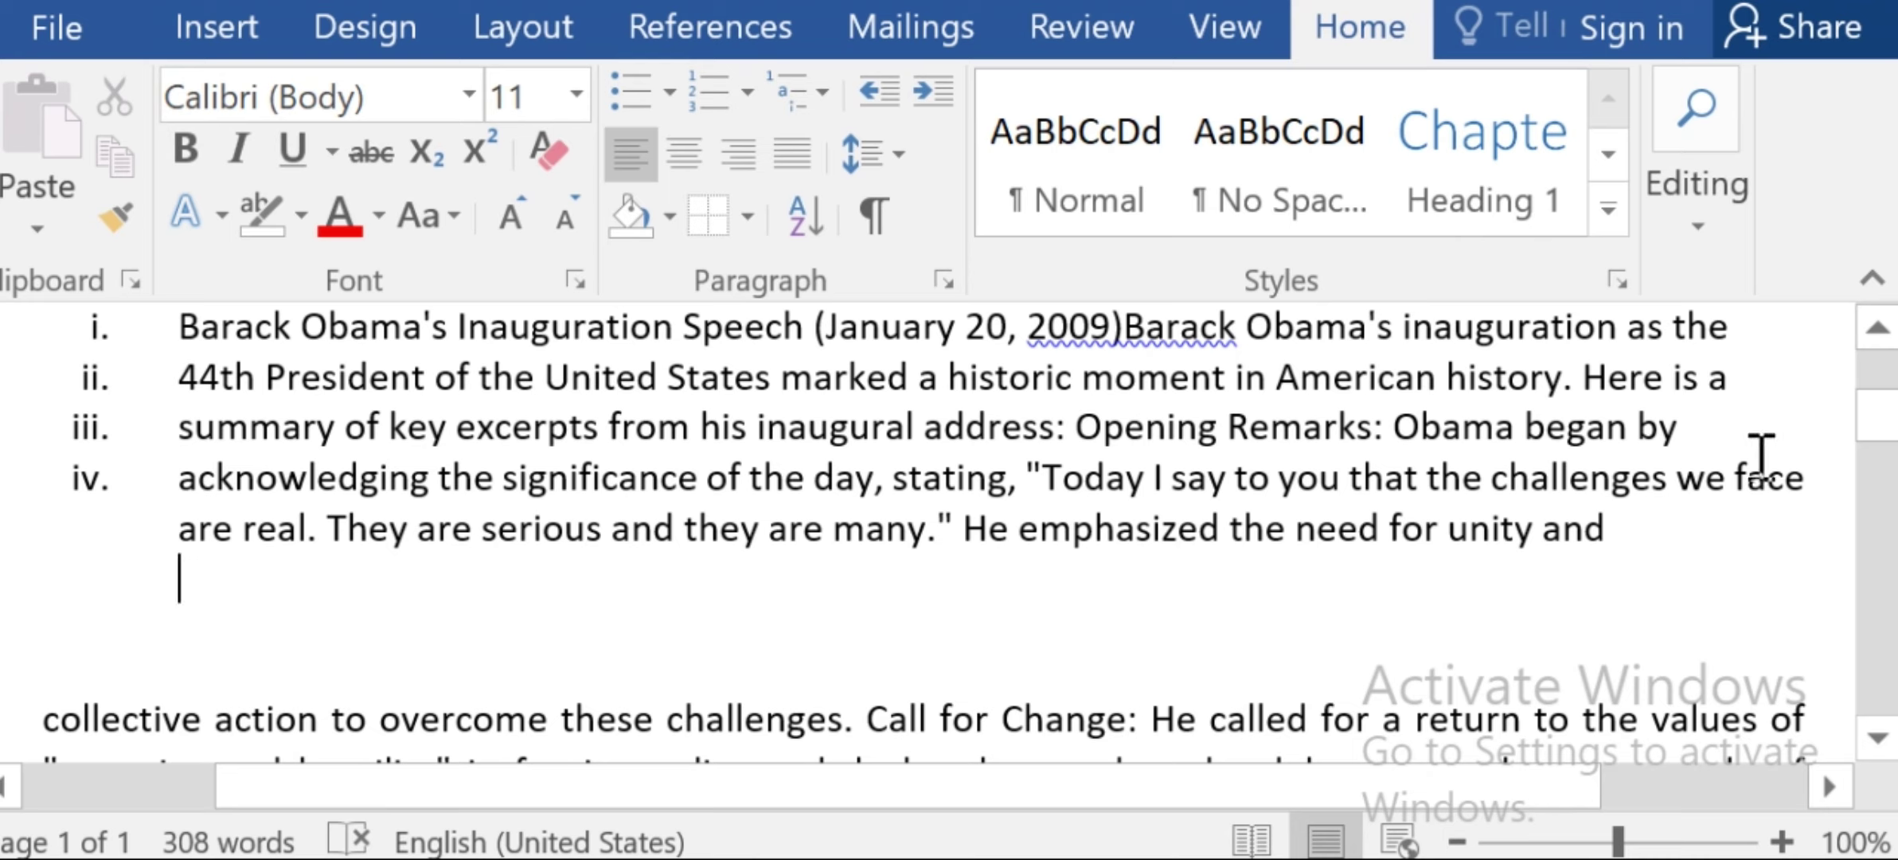
pyautogui.scroll(2, 1877, 428)
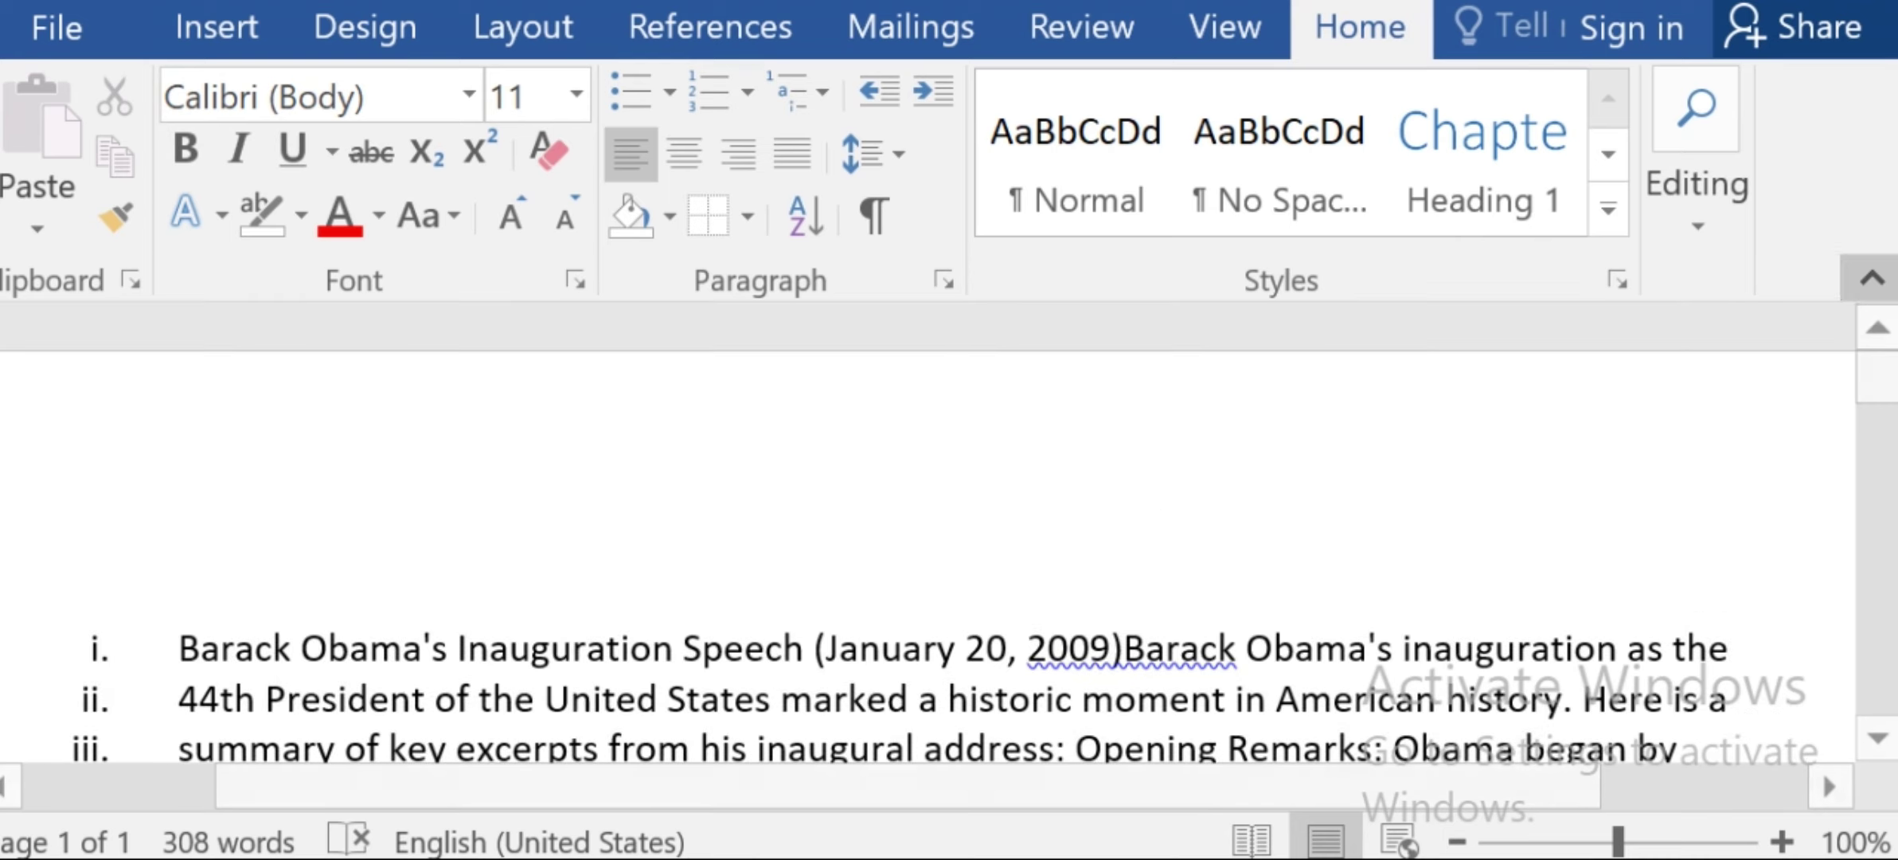
pyautogui.click(168, 647)
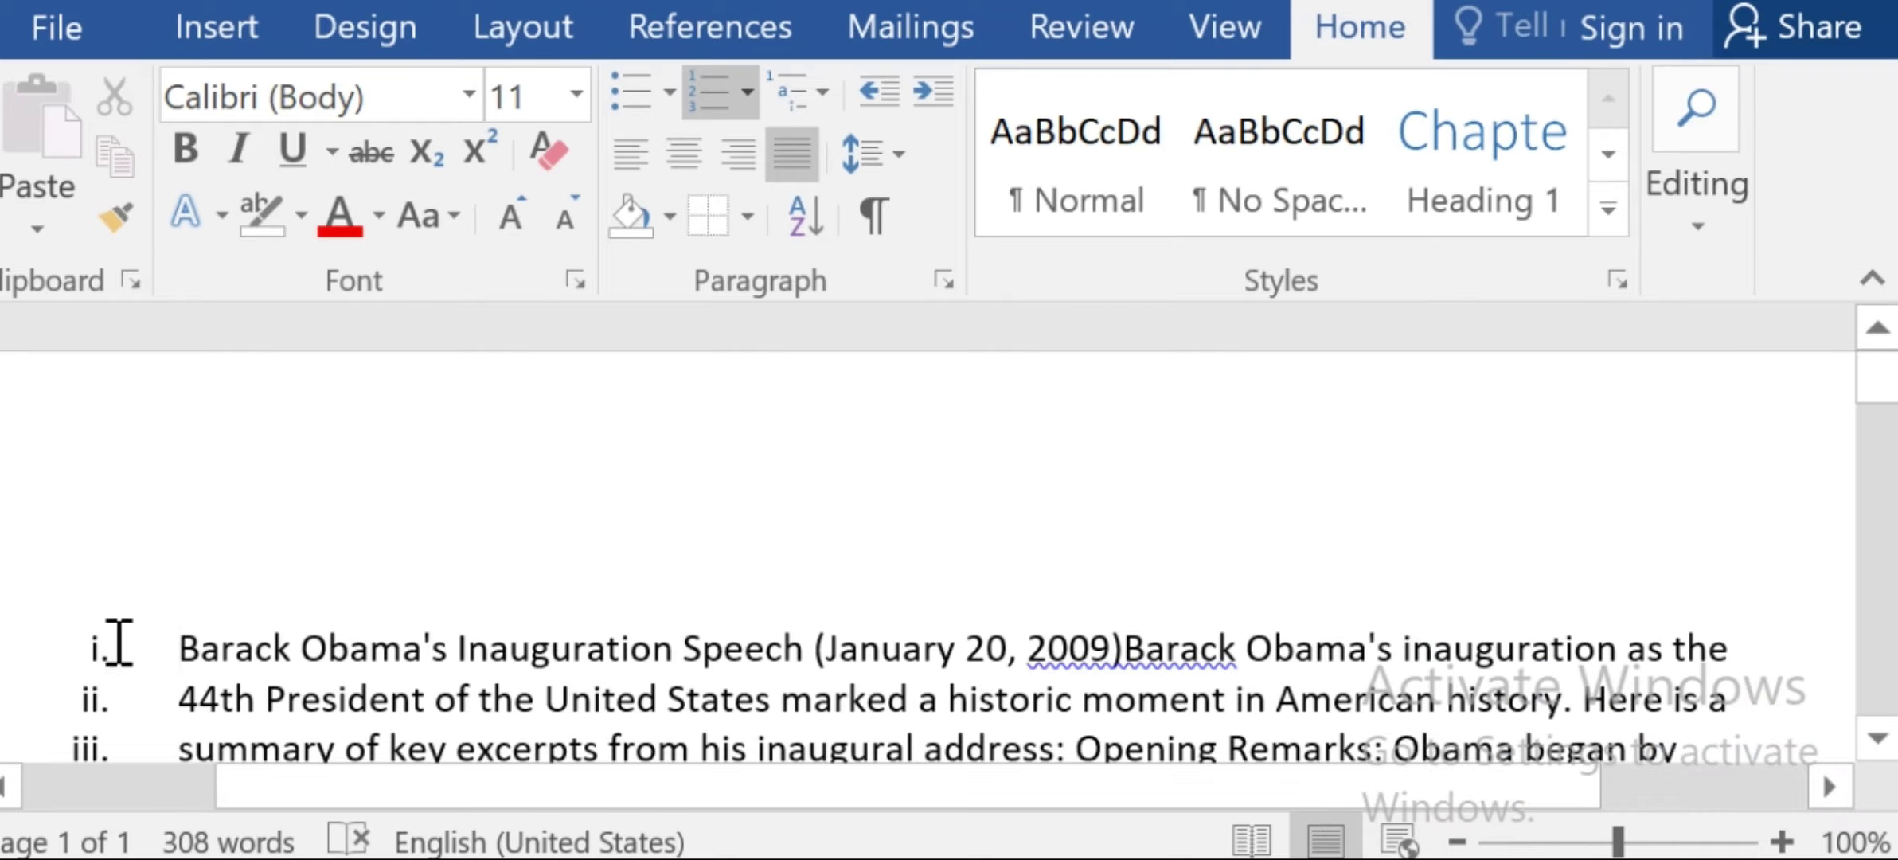
pyautogui.moveTo(177, 649); pyautogui.dragTo(1579, 497)
pyautogui.scroll(15, 1887, 605)
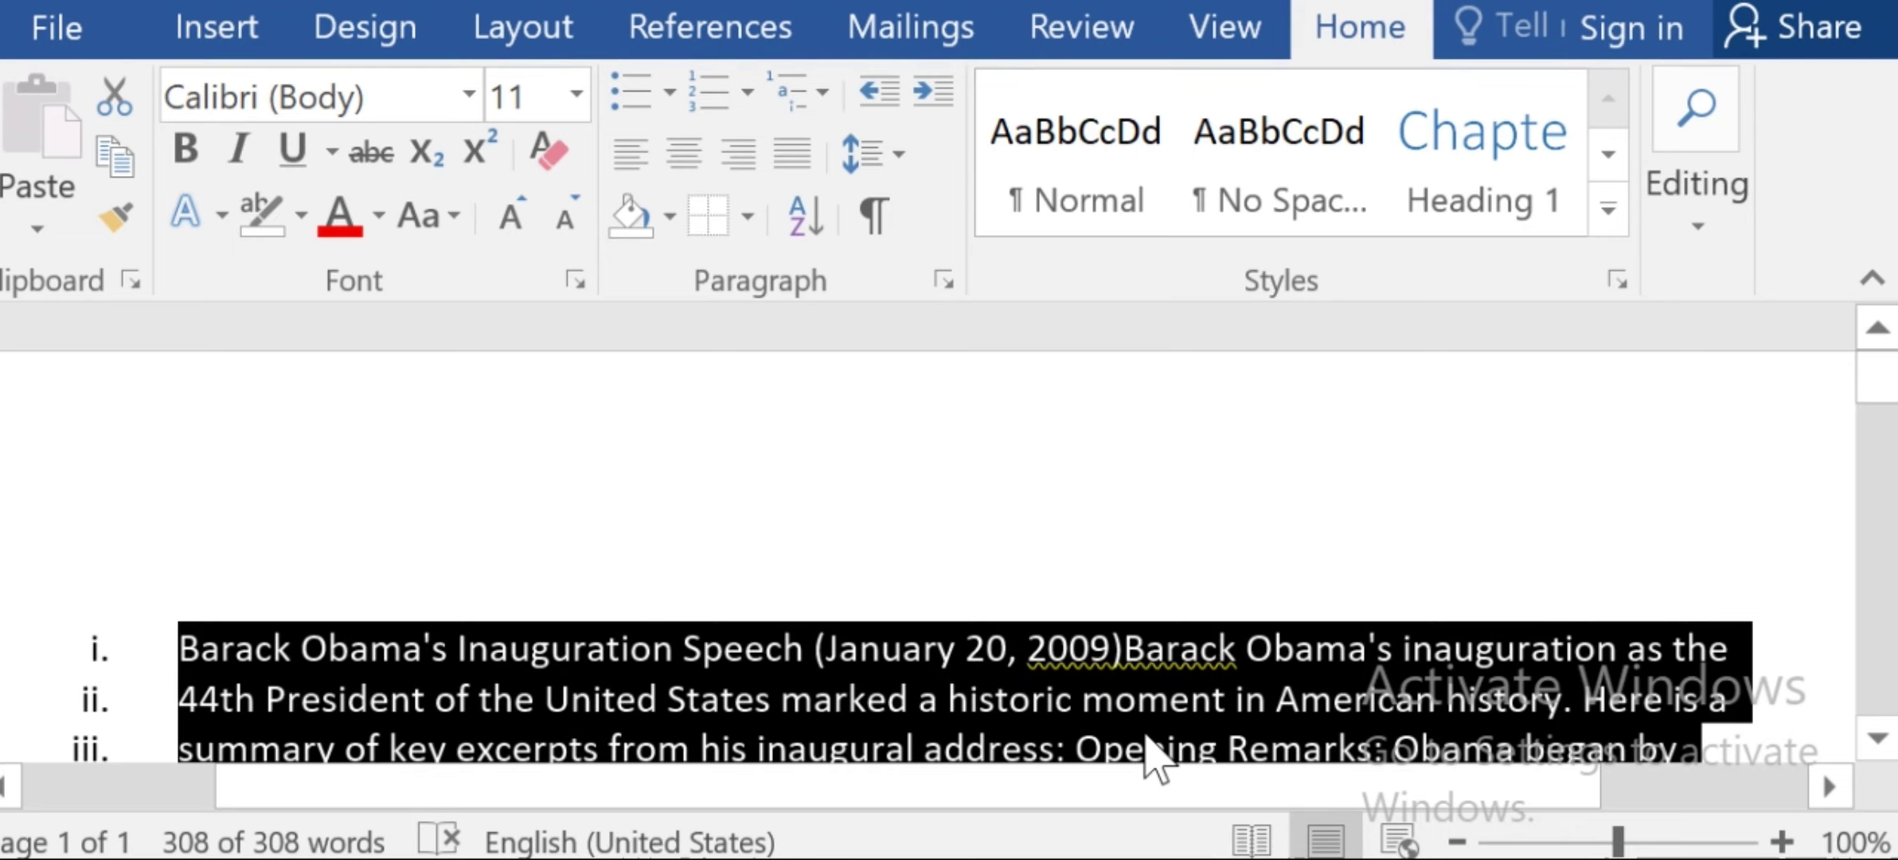
pyautogui.click(1244, 521)
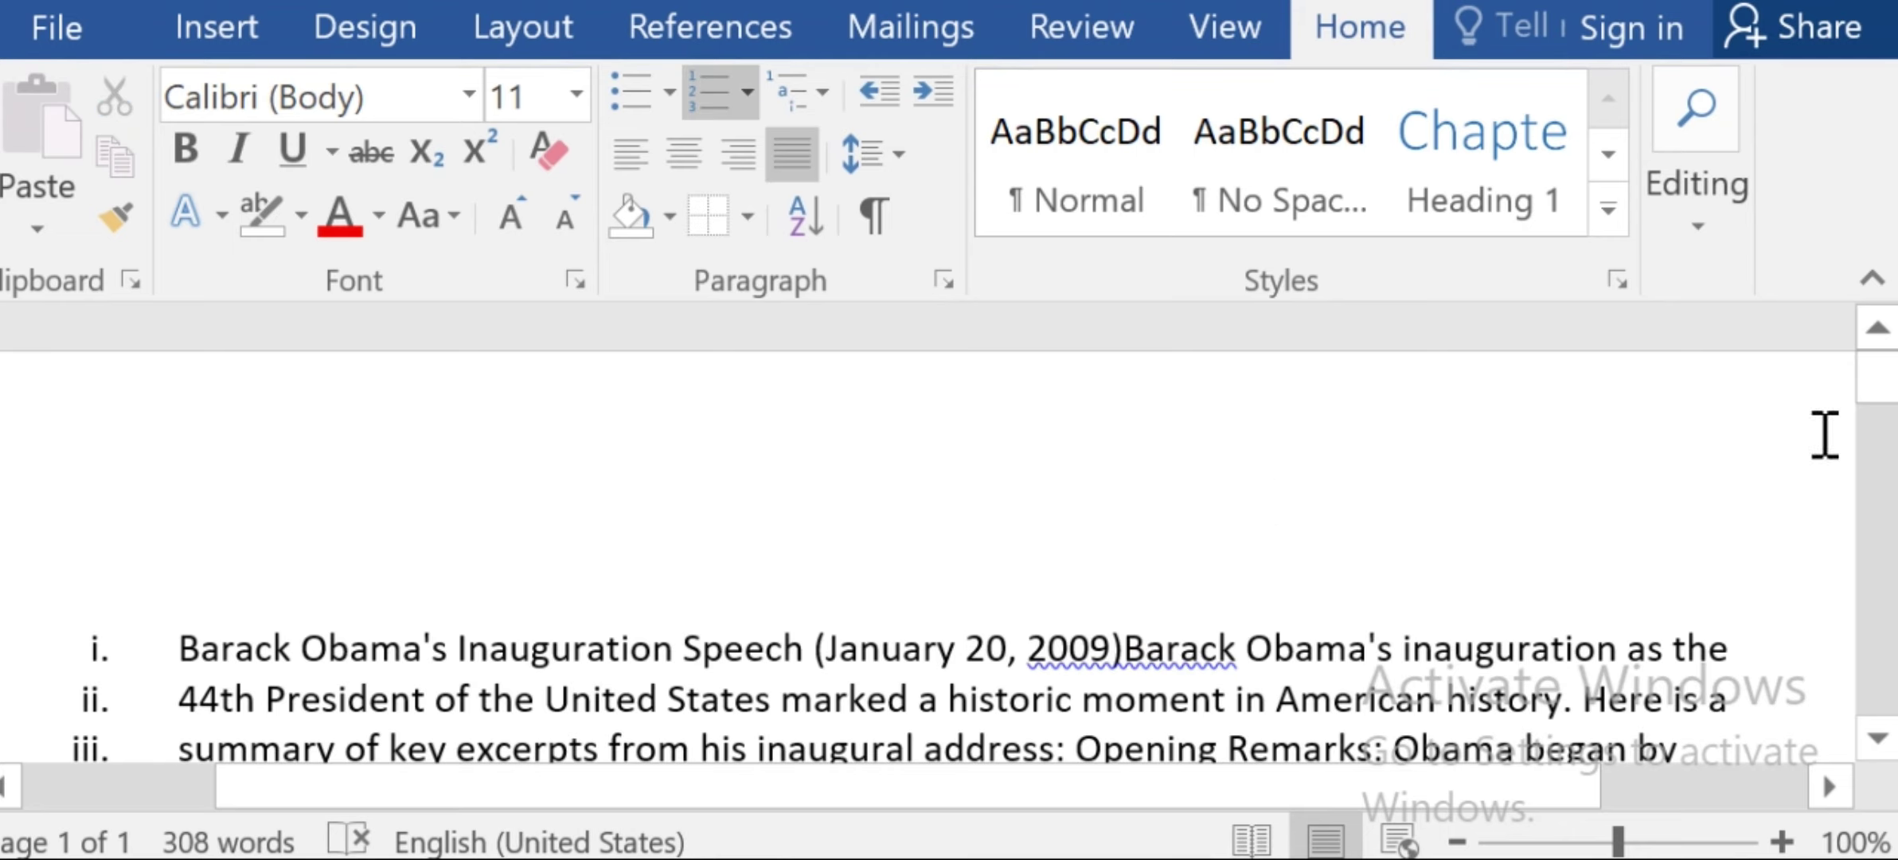
# Apply the Heading 1 style to the paragraph from "collective action to overcome these challenges" to "coming together as a nation, saying,".
pyautogui.scroll(-5, 1889, 406)
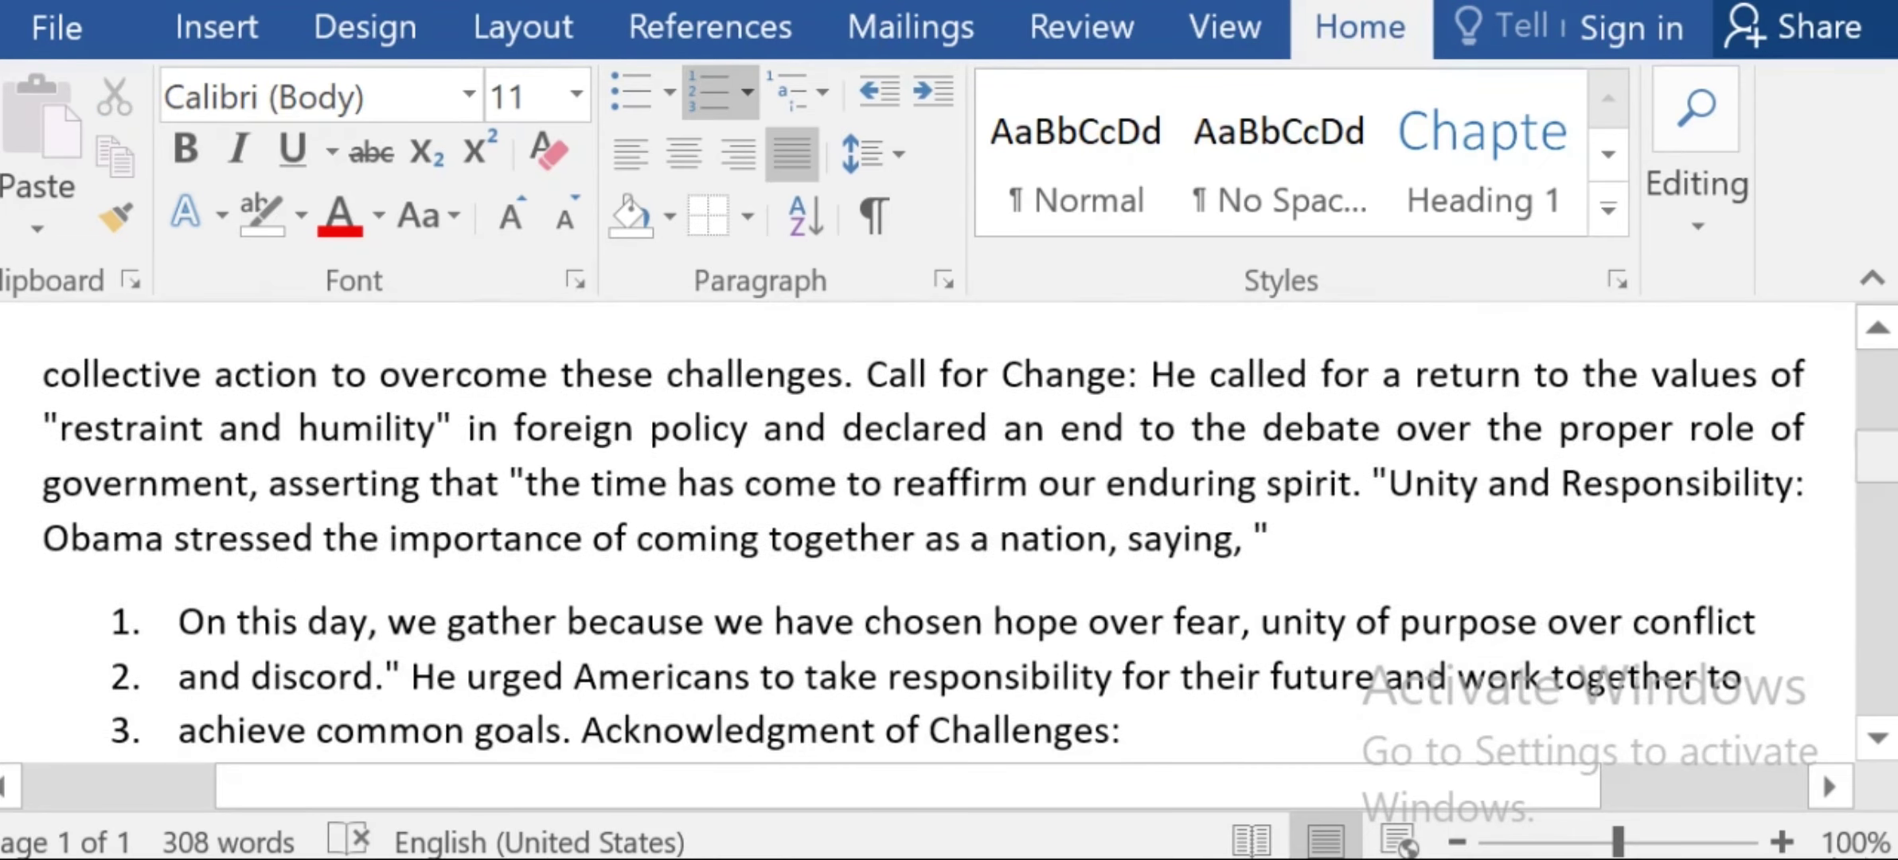
pyautogui.click(57, 372)
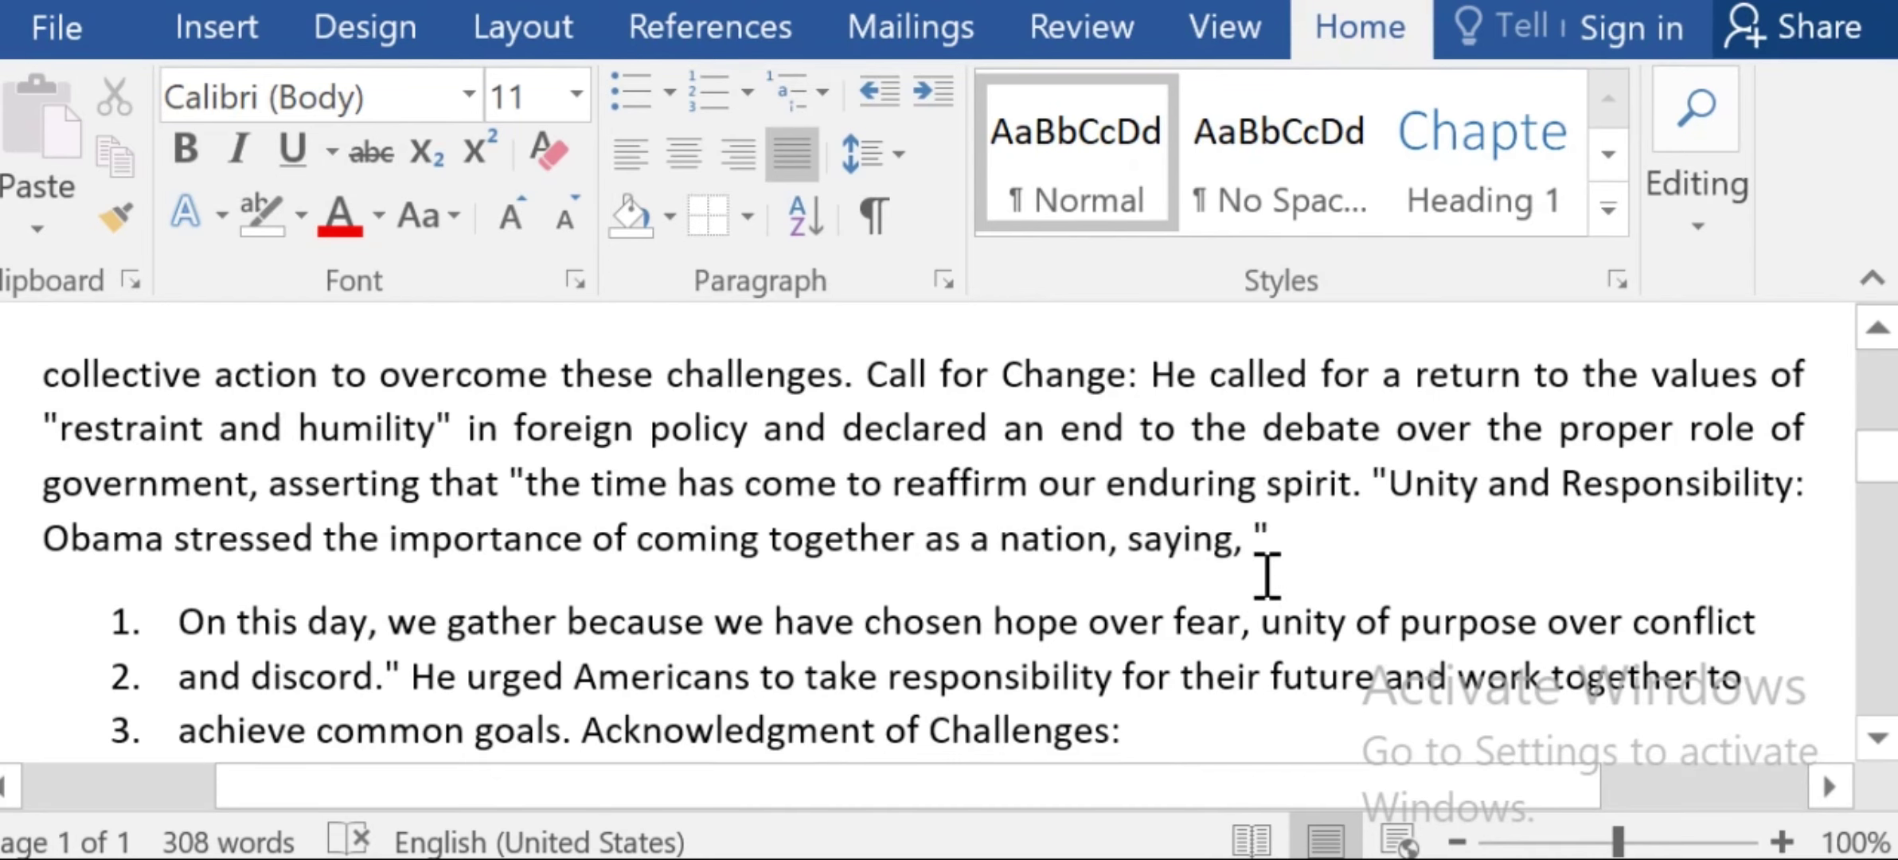
pyautogui.moveTo(1263, 568); pyautogui.dragTo(189, 394)
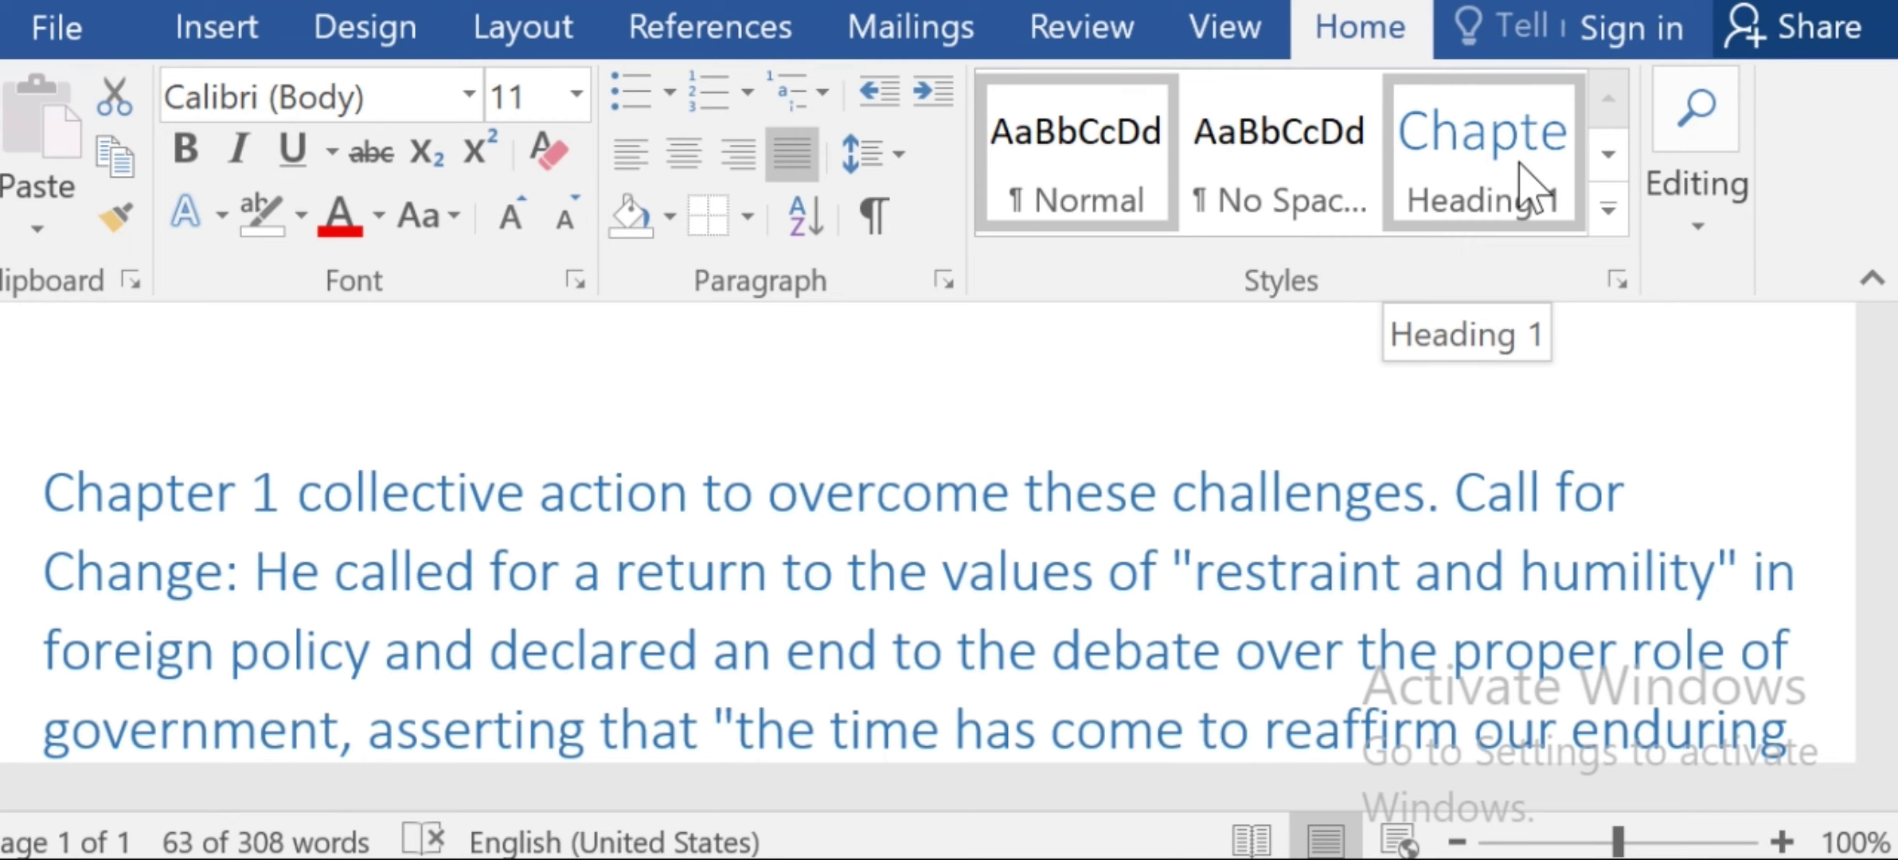
pyautogui.click(1523, 179)
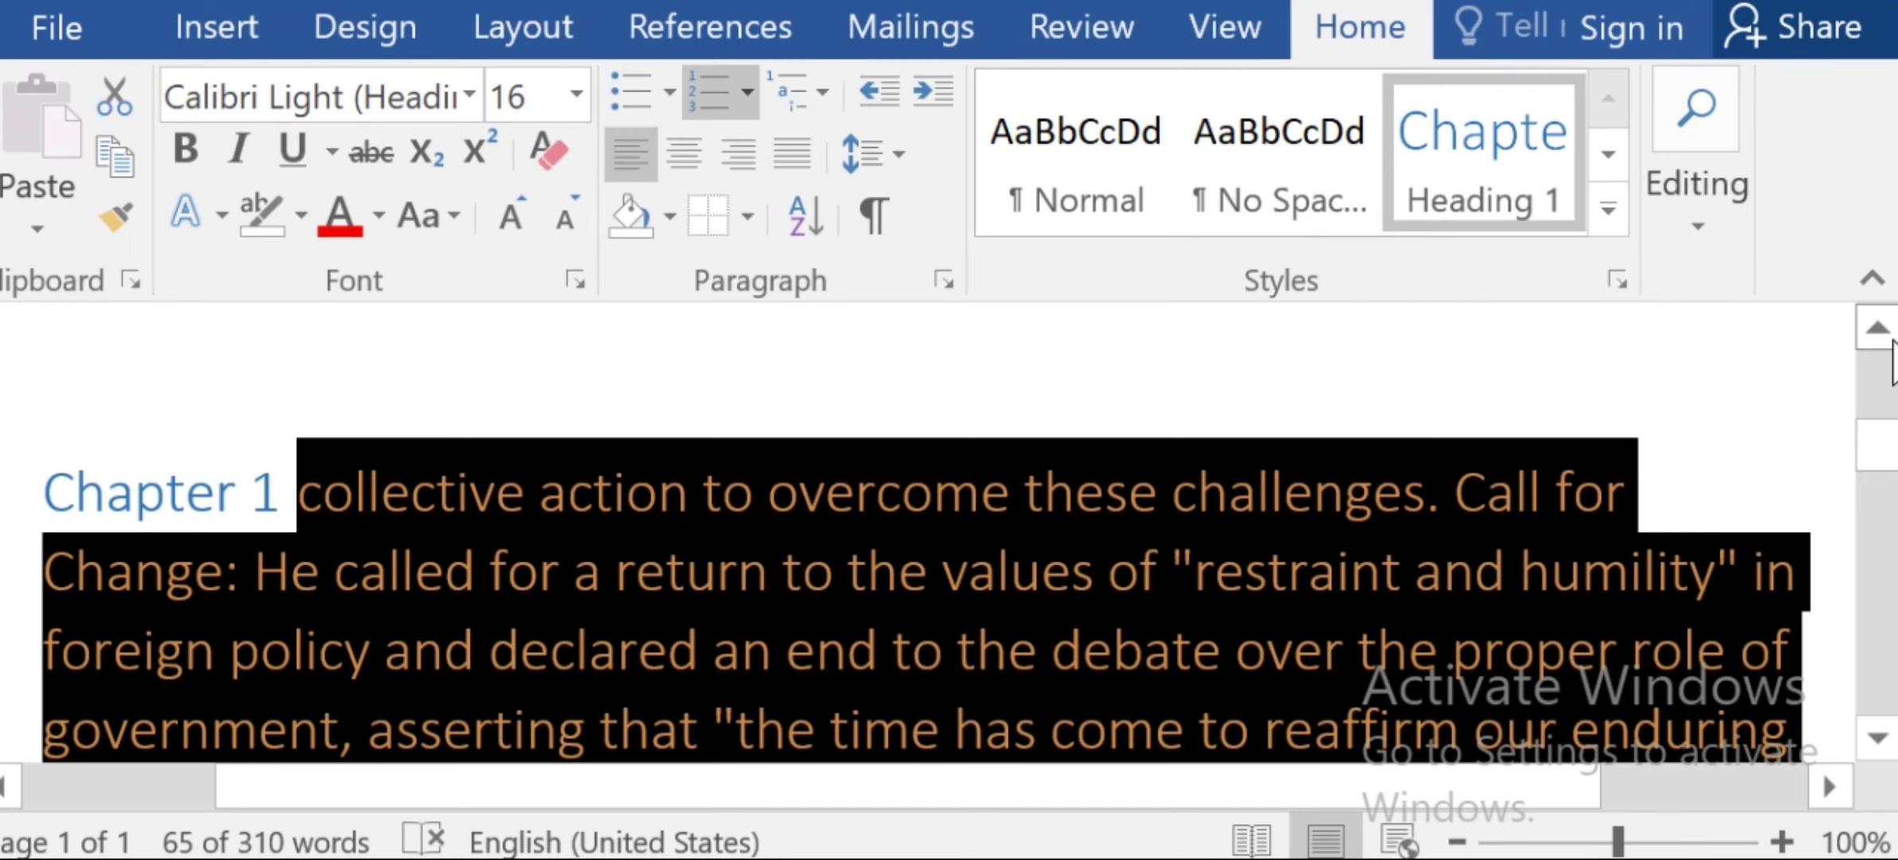
pyautogui.moveTo(1883, 430); pyautogui.dragTo(1886, 525)
pyautogui.click(1221, 617)
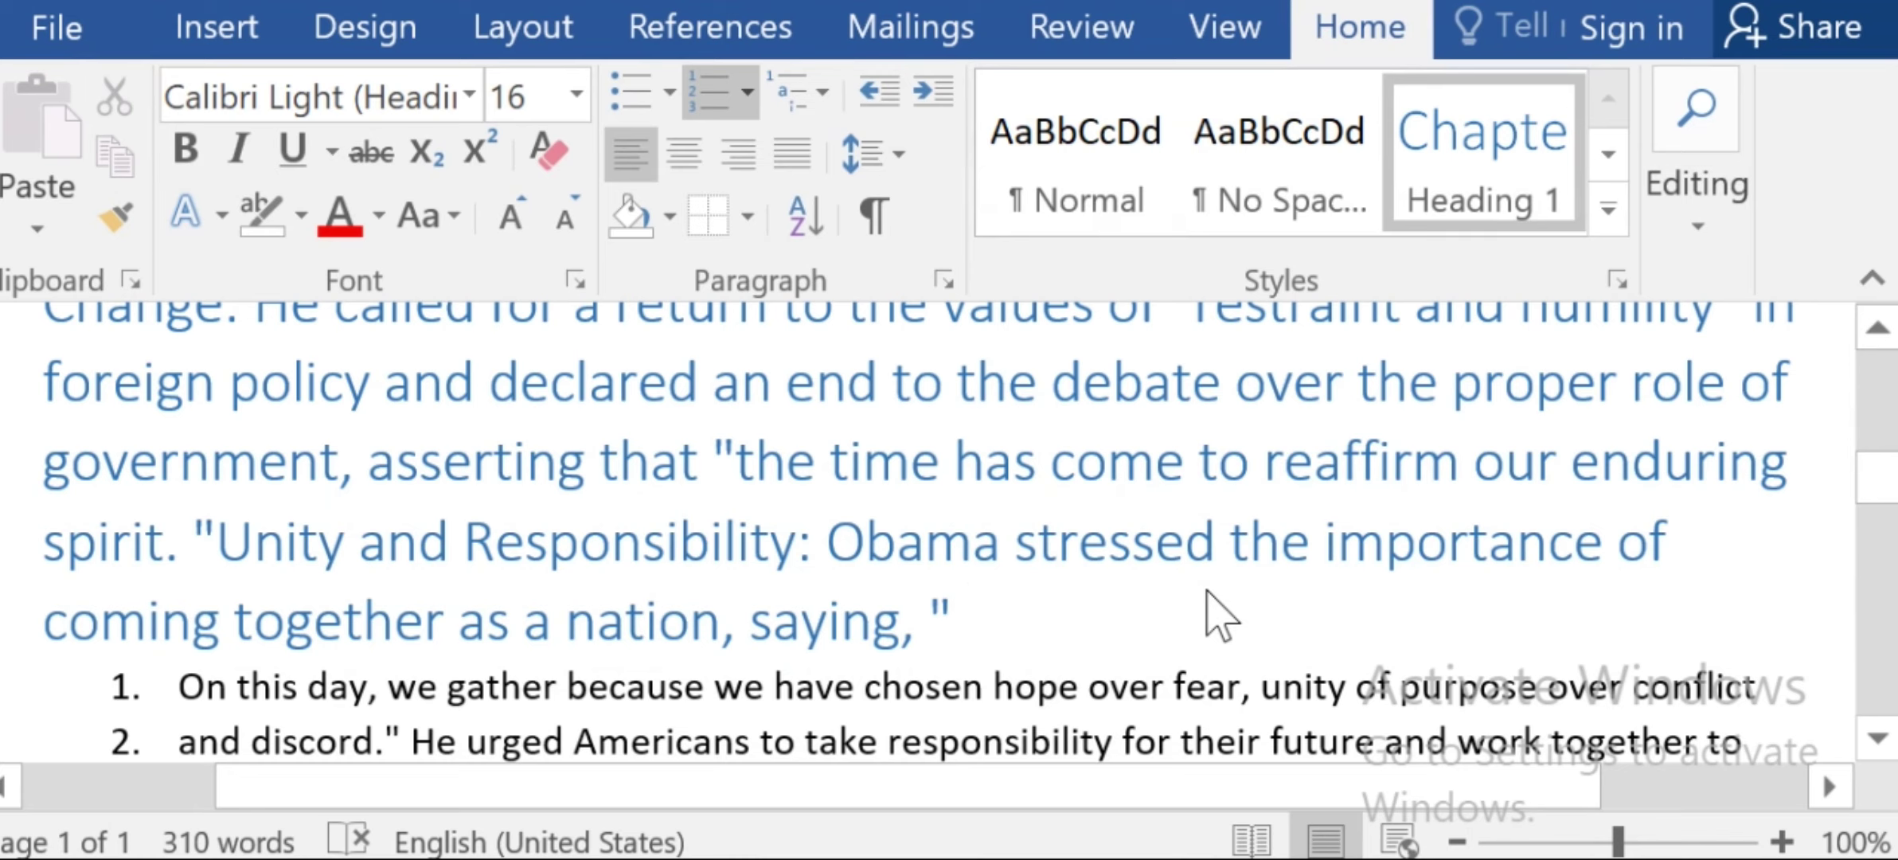
# Apply the Heading 1 style to numbered items 1 to 4, from "On this day, we gather" to the document's end.
pyautogui.moveTo(1883, 500); pyautogui.dragTo(1892, 454)
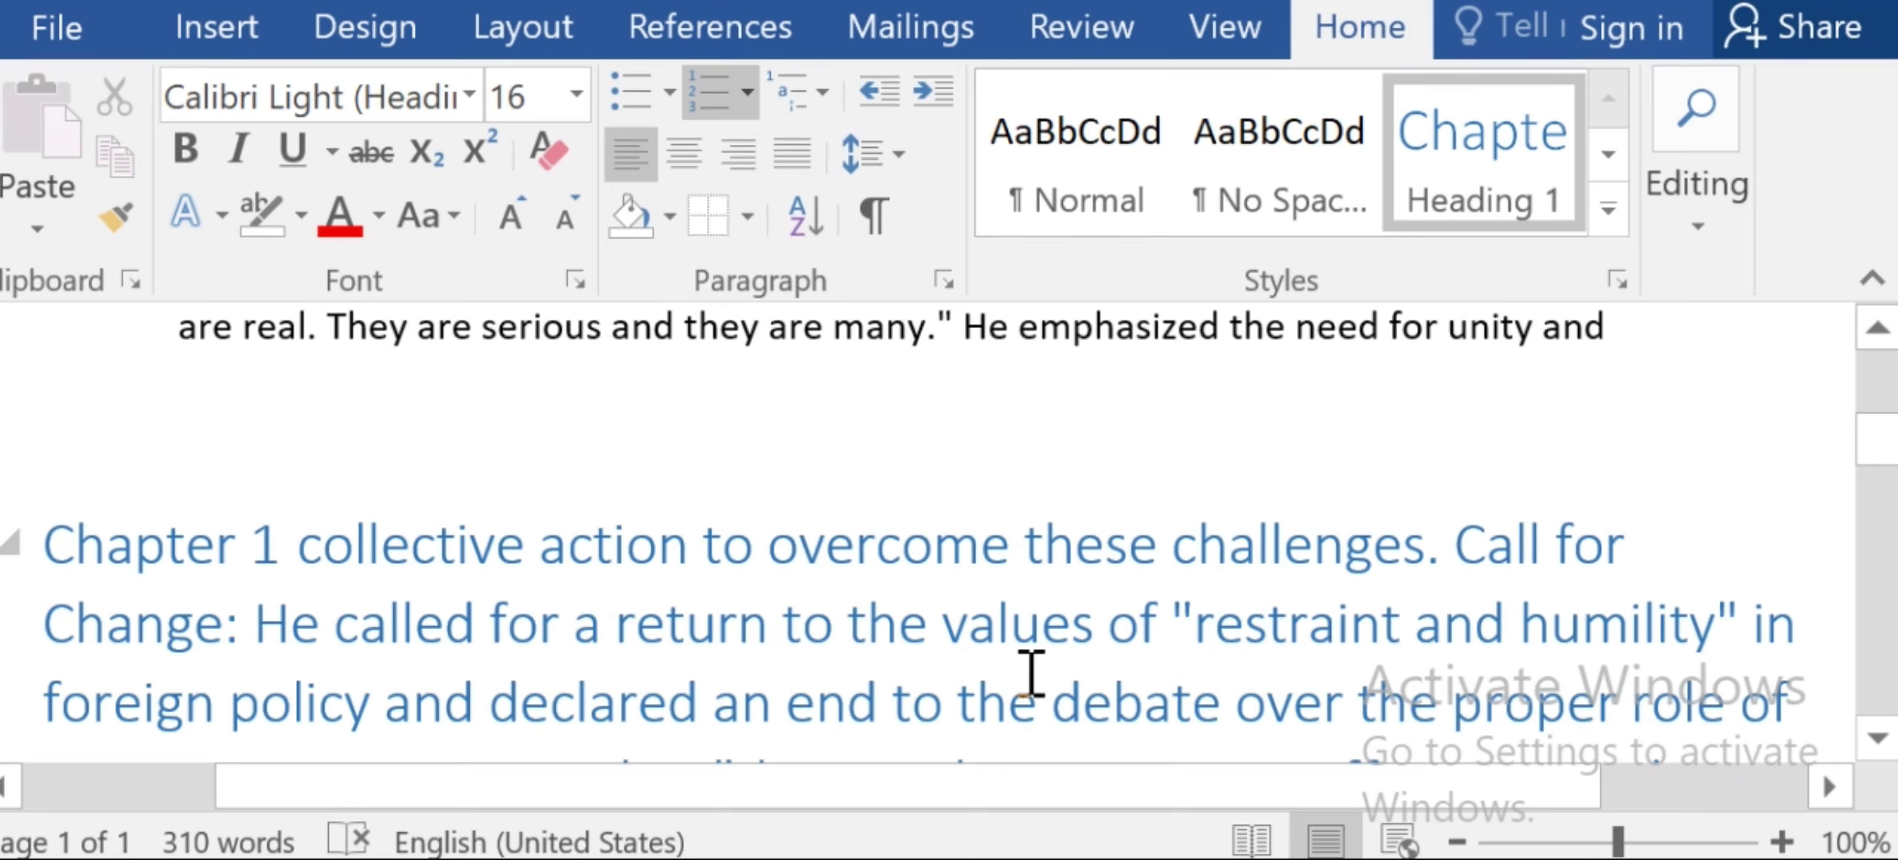
pyautogui.moveTo(1884, 446); pyautogui.dragTo(1885, 522)
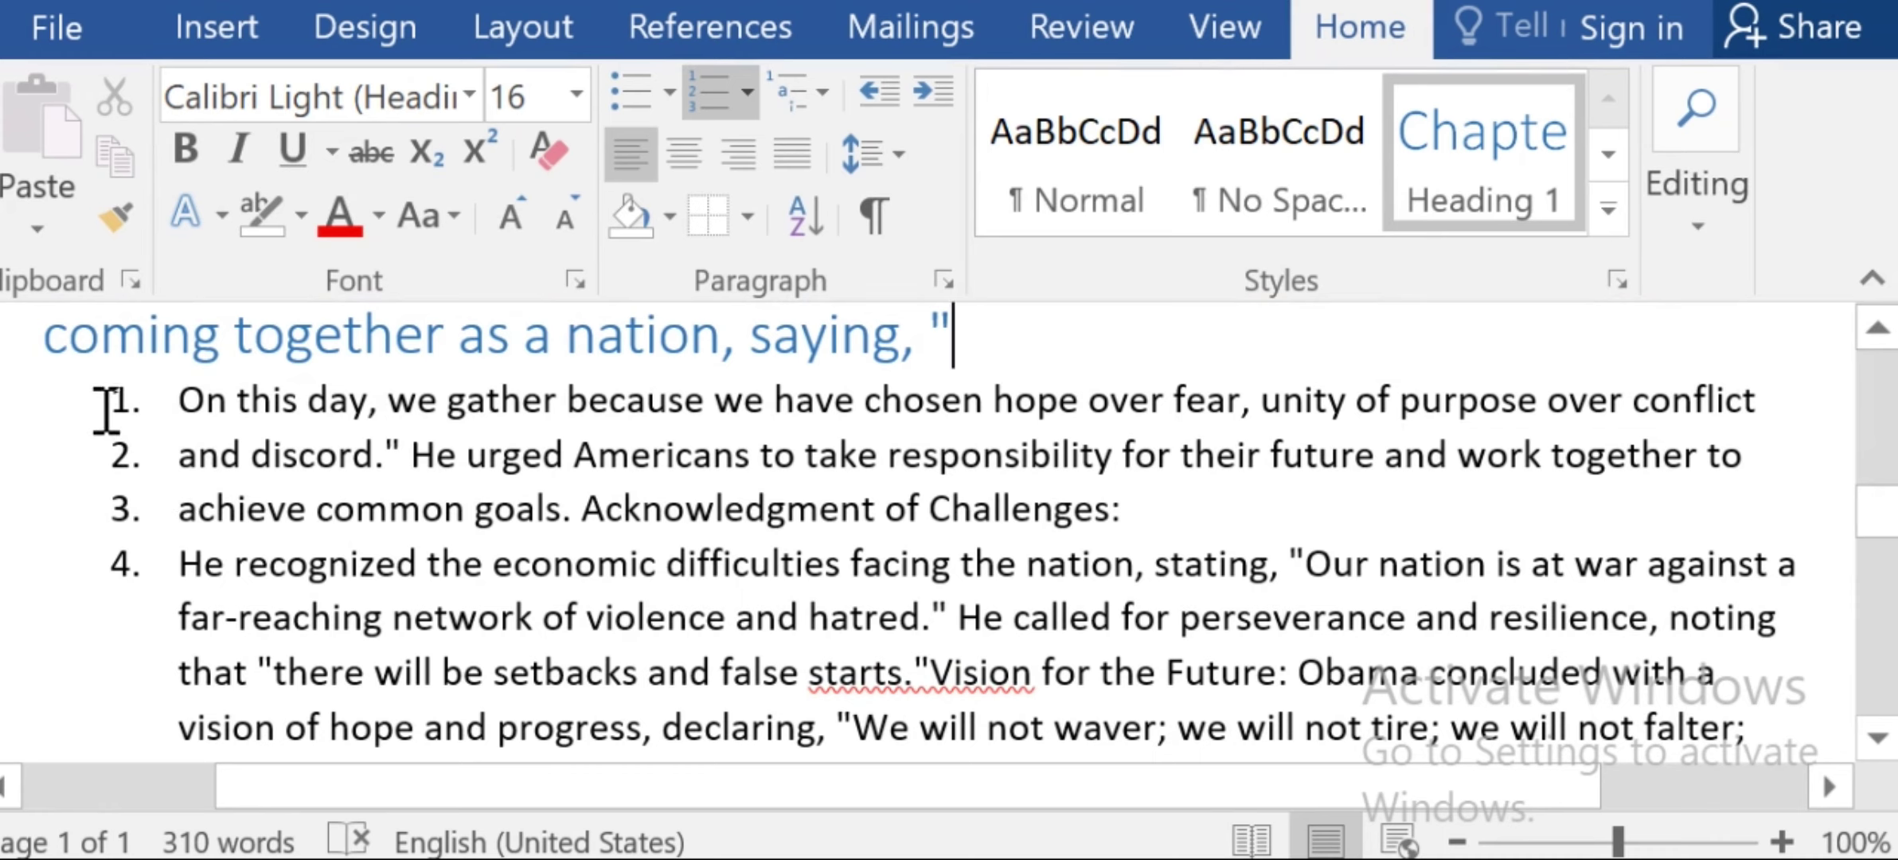
pyautogui.moveTo(176, 401); pyautogui.dragTo(1852, 712)
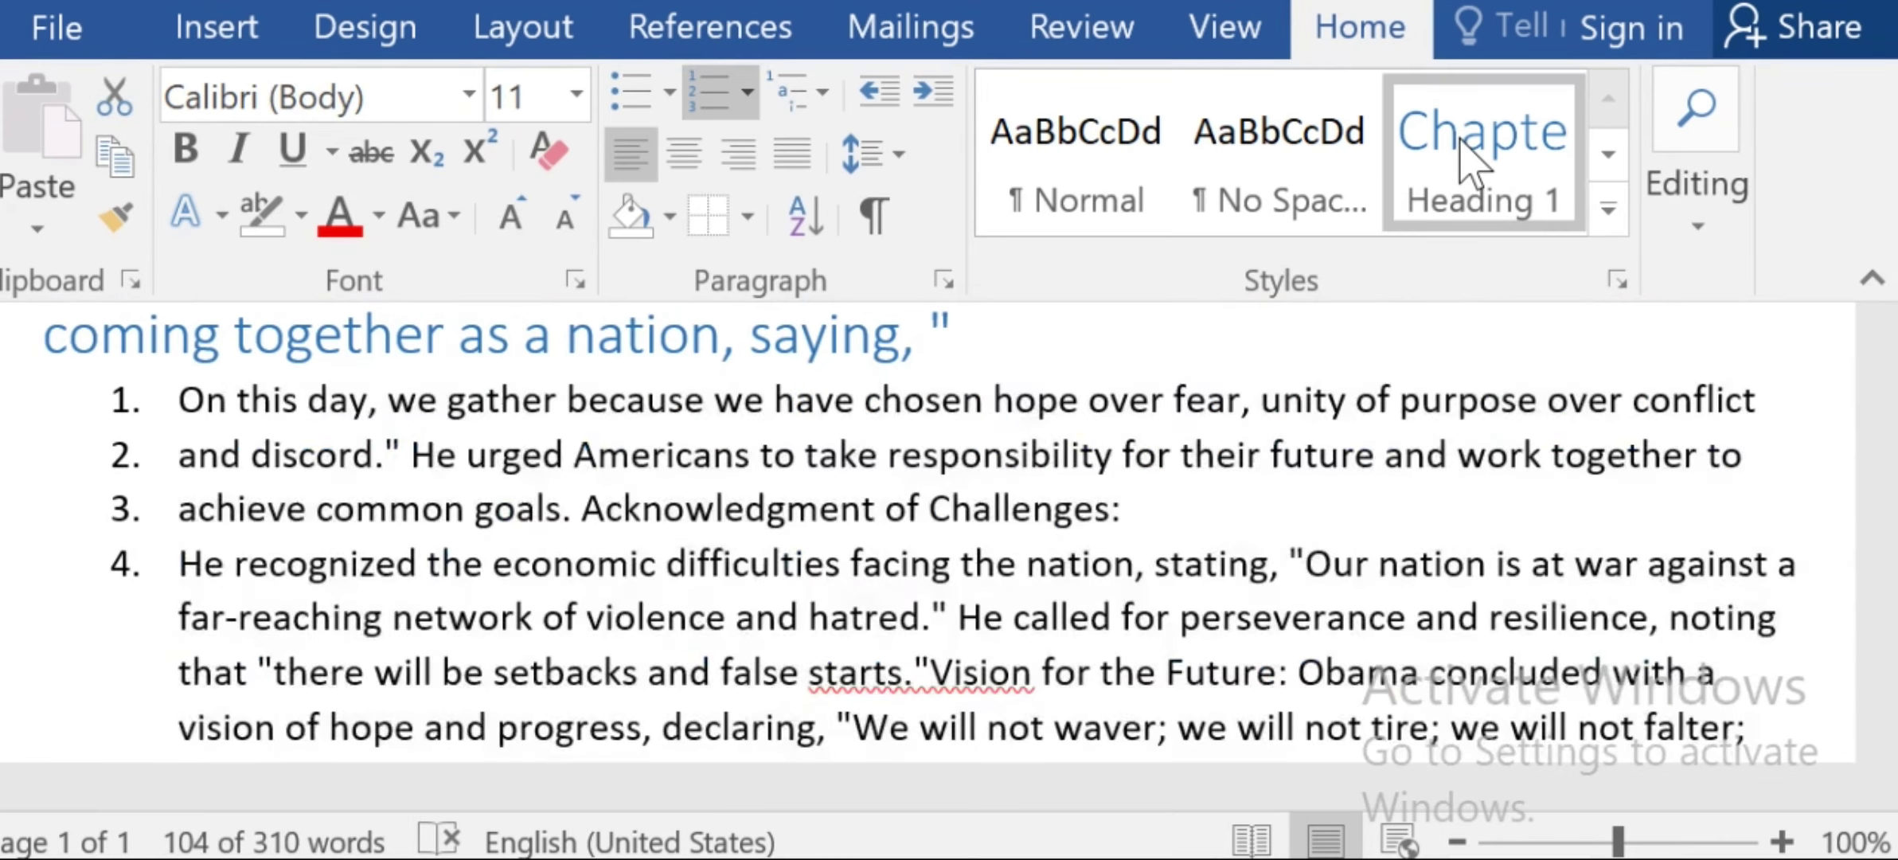
pyautogui.click(1469, 155)
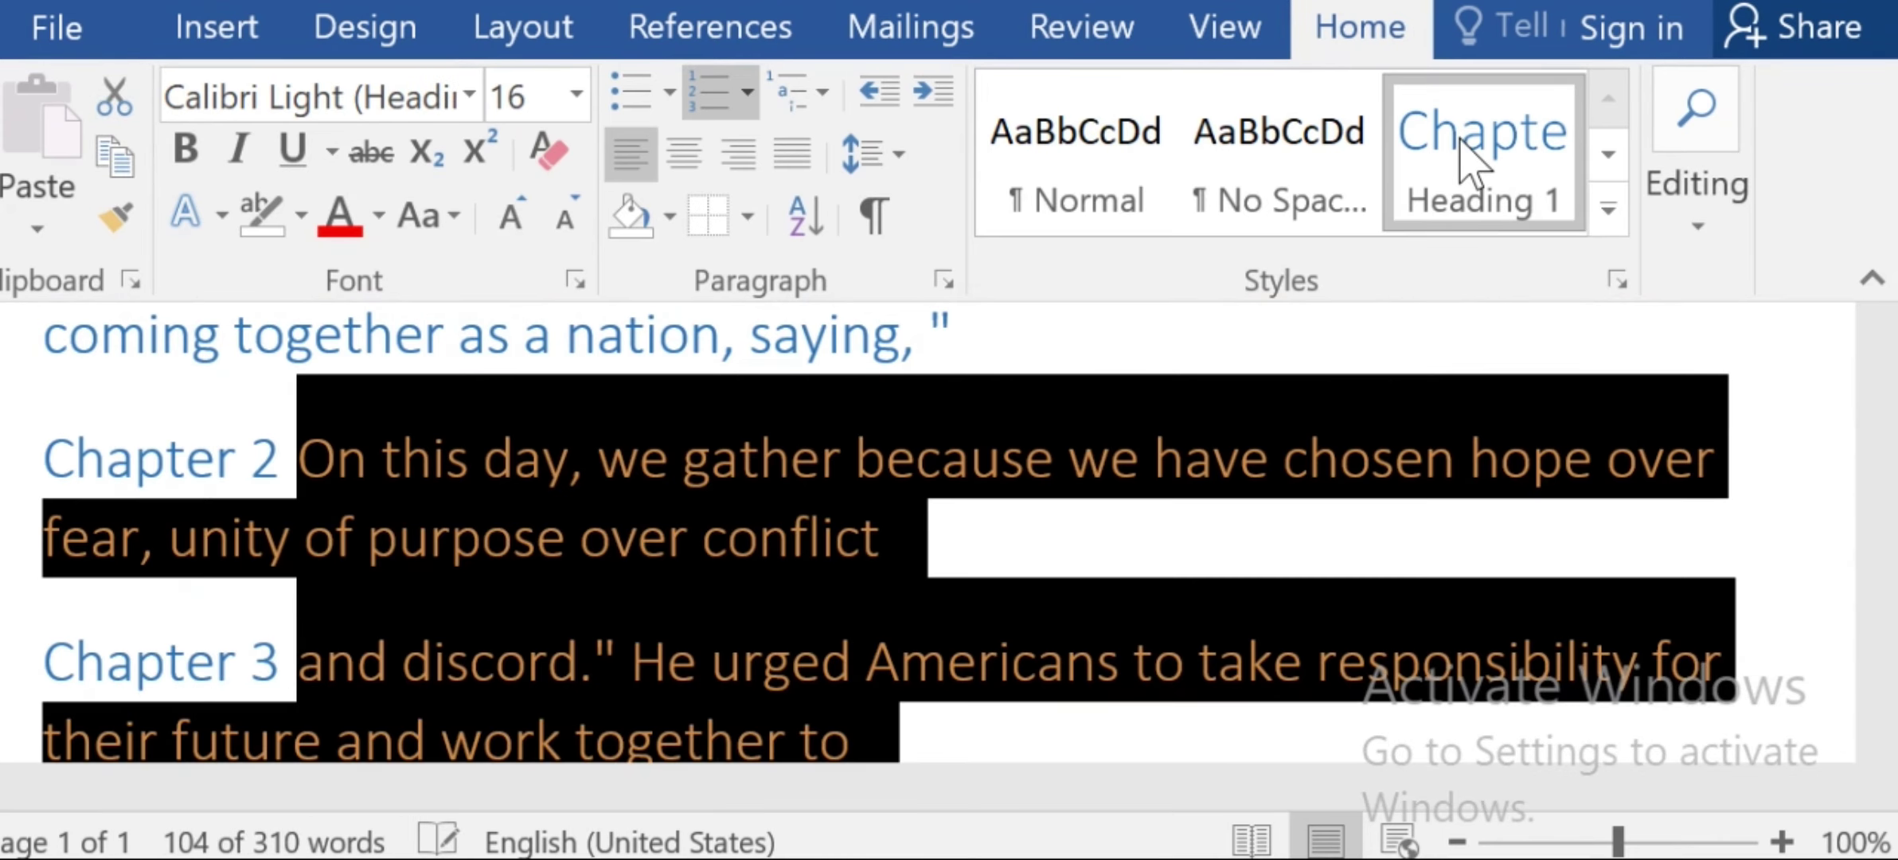
pyautogui.click(1472, 513)
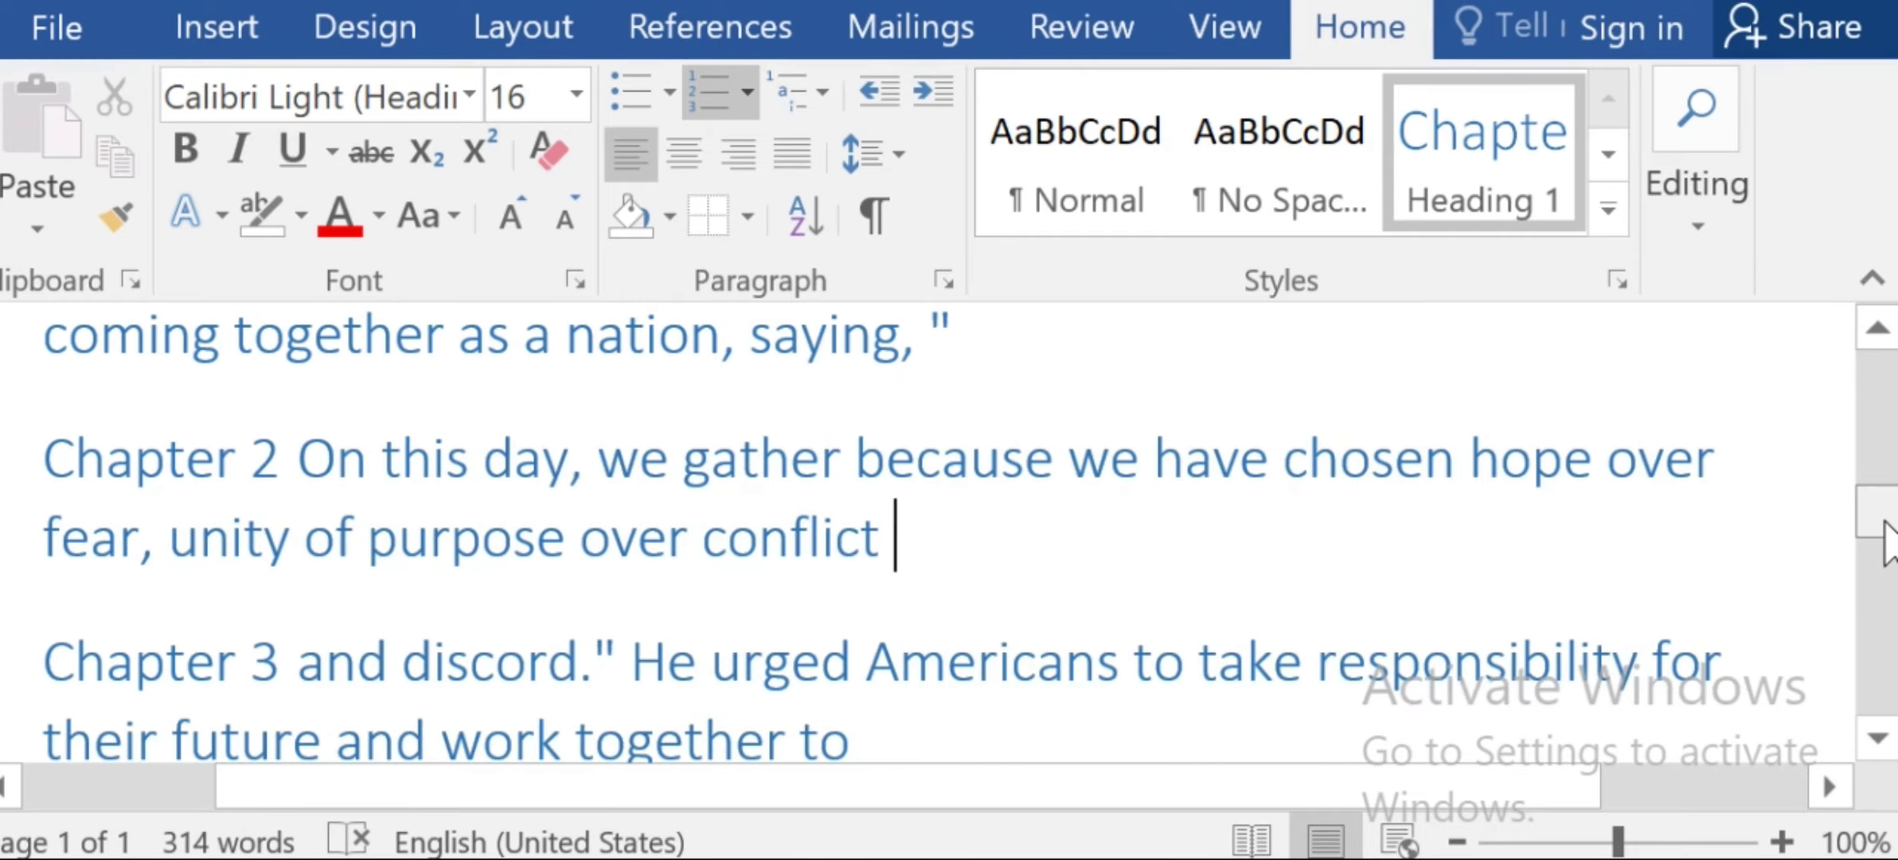
# Examine the chapter numbering throughout the document, including the text of the Chapter 2 and Chapter 3 headings.
pyautogui.moveTo(1886, 521); pyautogui.dragTo(1892, 458)
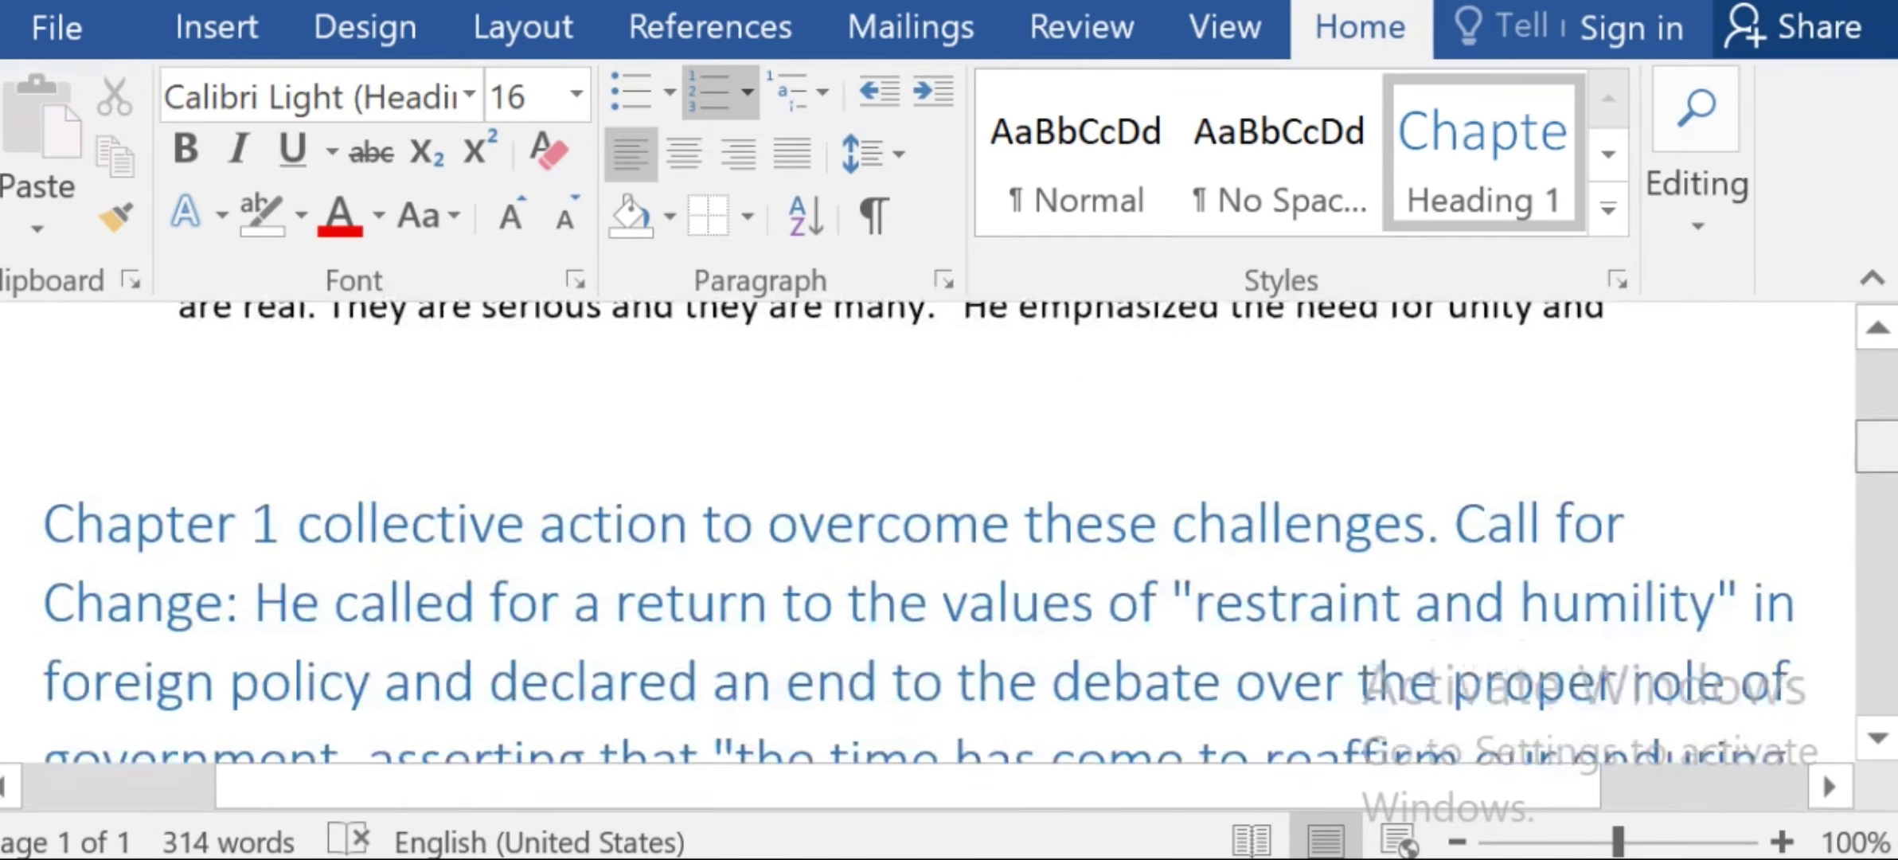
pyautogui.scroll(-4, 948, 533)
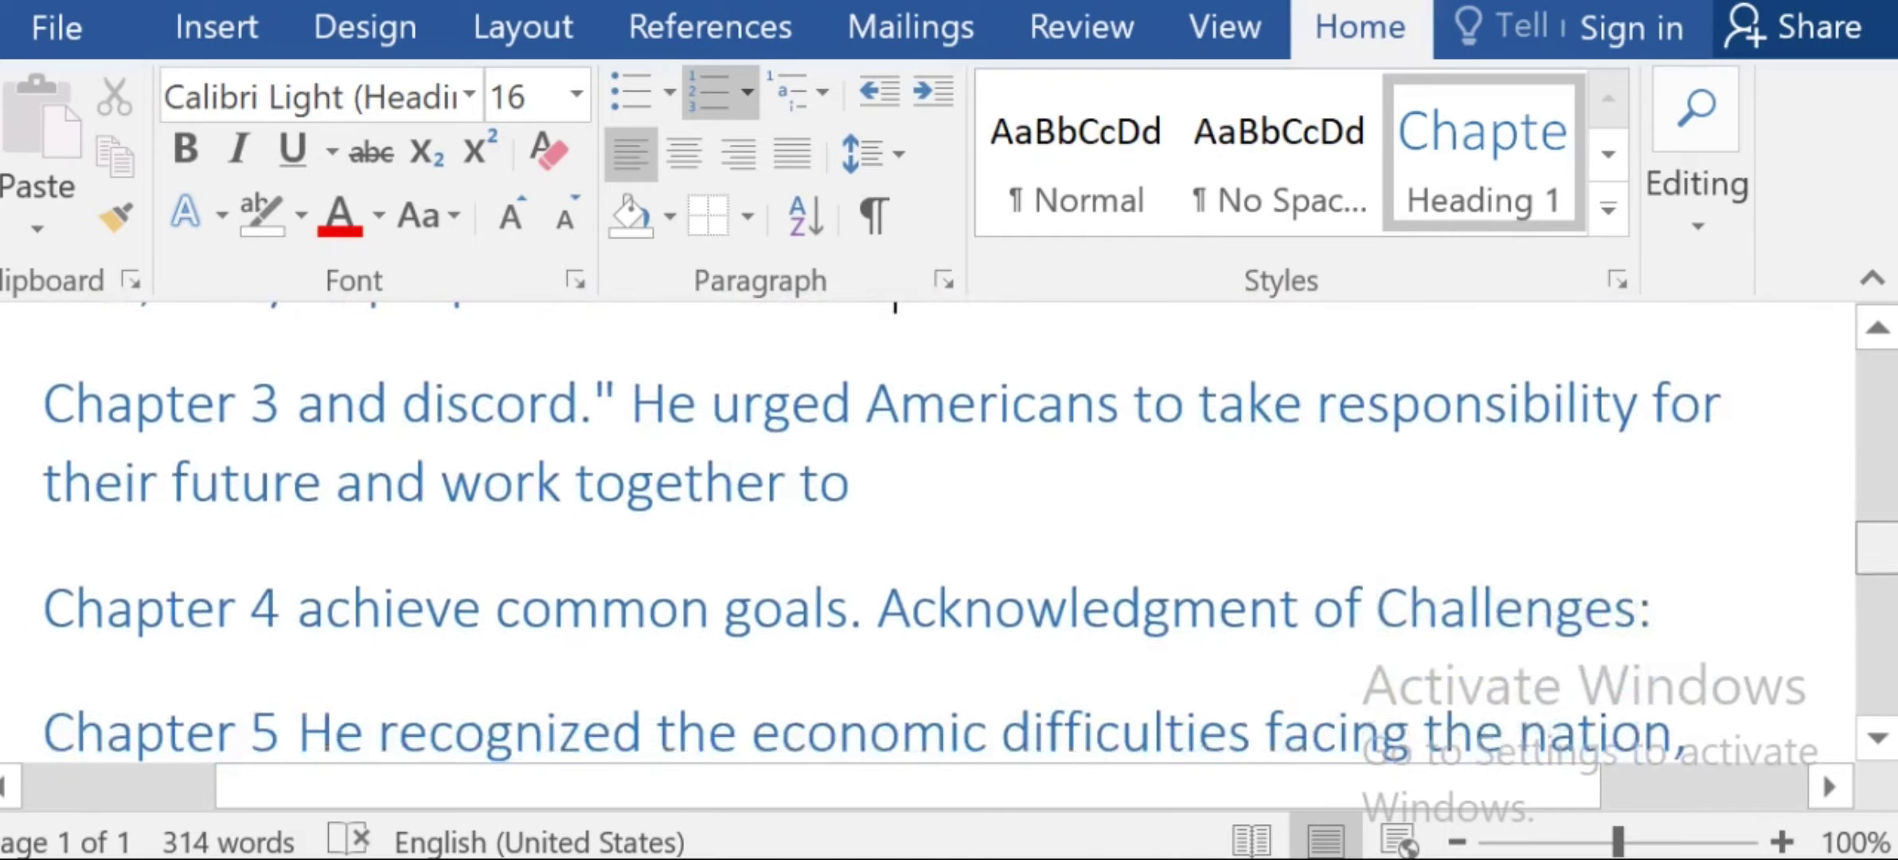
pyautogui.scroll(-10, 948, 529)
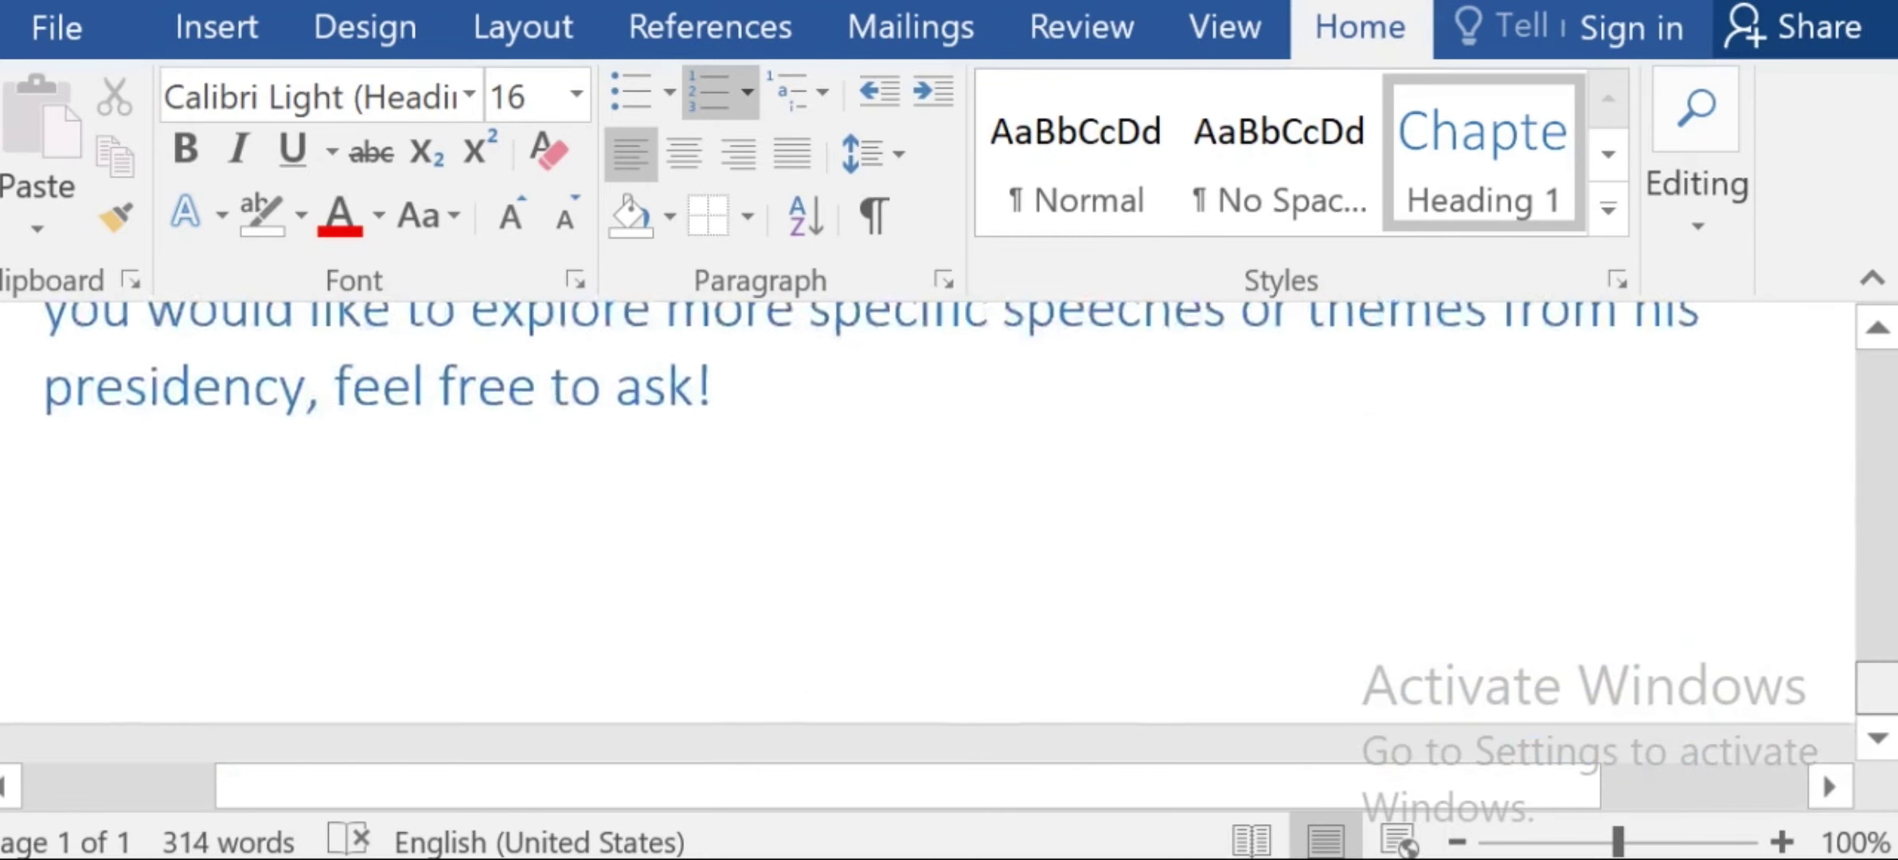
pyautogui.moveTo(1878, 686); pyautogui.dragTo(1877, 422)
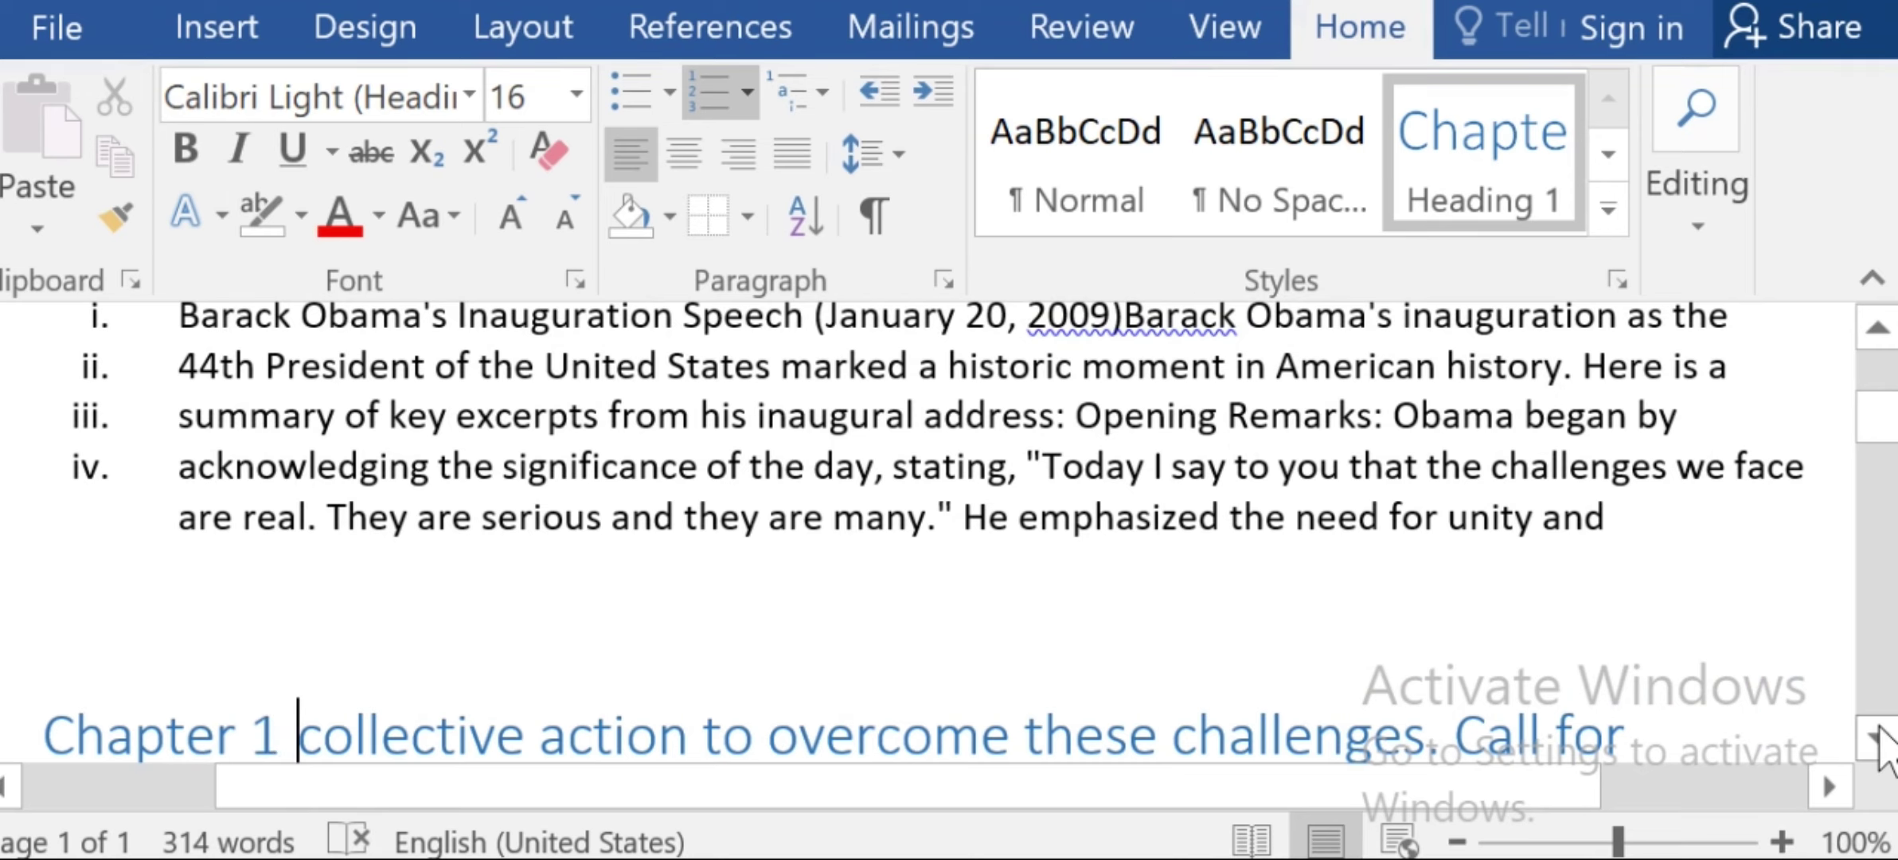
pyautogui.scroll(-5, 1880, 740)
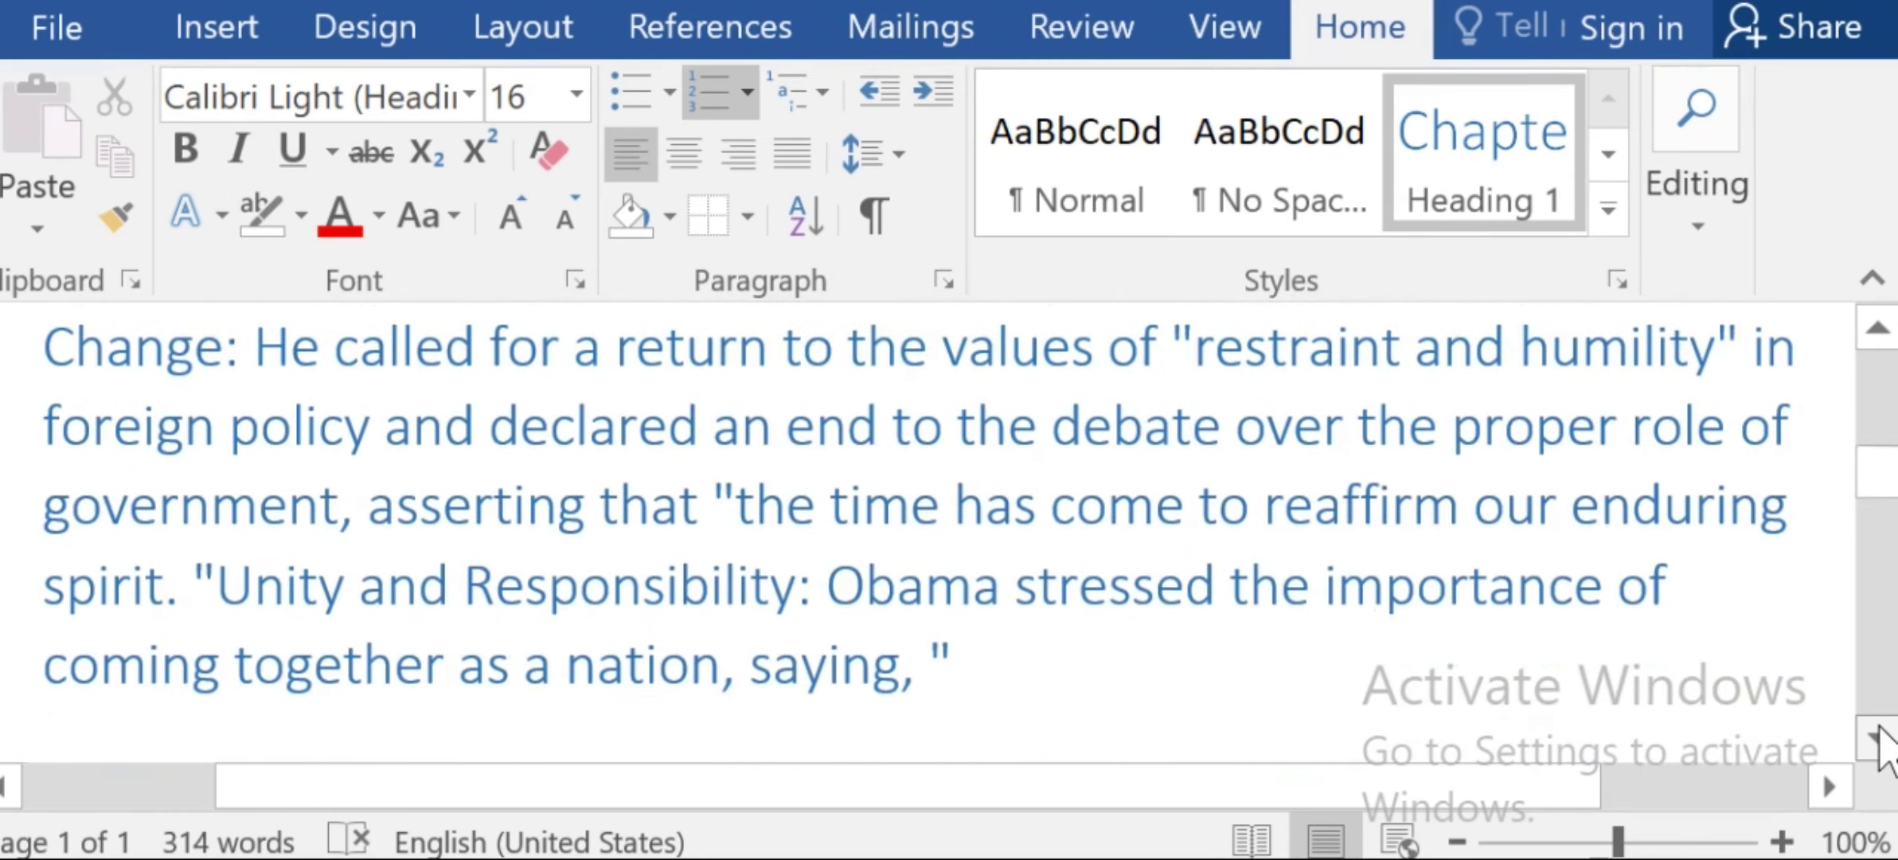
pyautogui.scroll(-3, 1879, 741)
pyautogui.moveTo(286, 395); pyautogui.dragTo(894, 478)
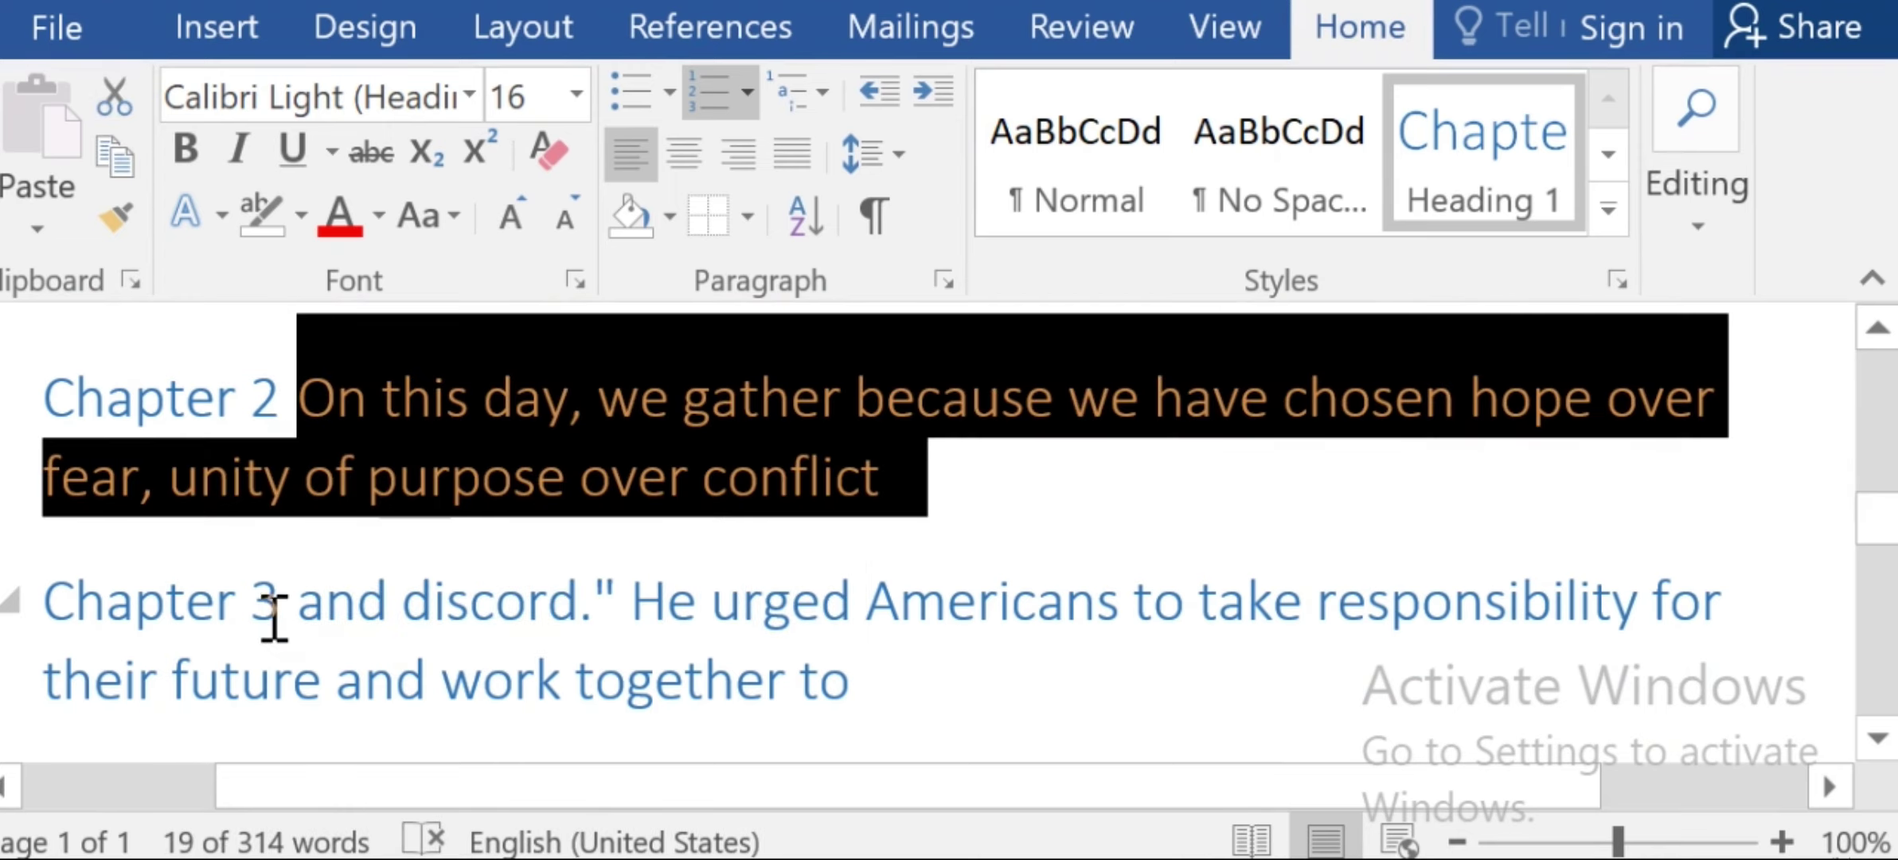
pyautogui.moveTo(296, 602); pyautogui.dragTo(924, 712)
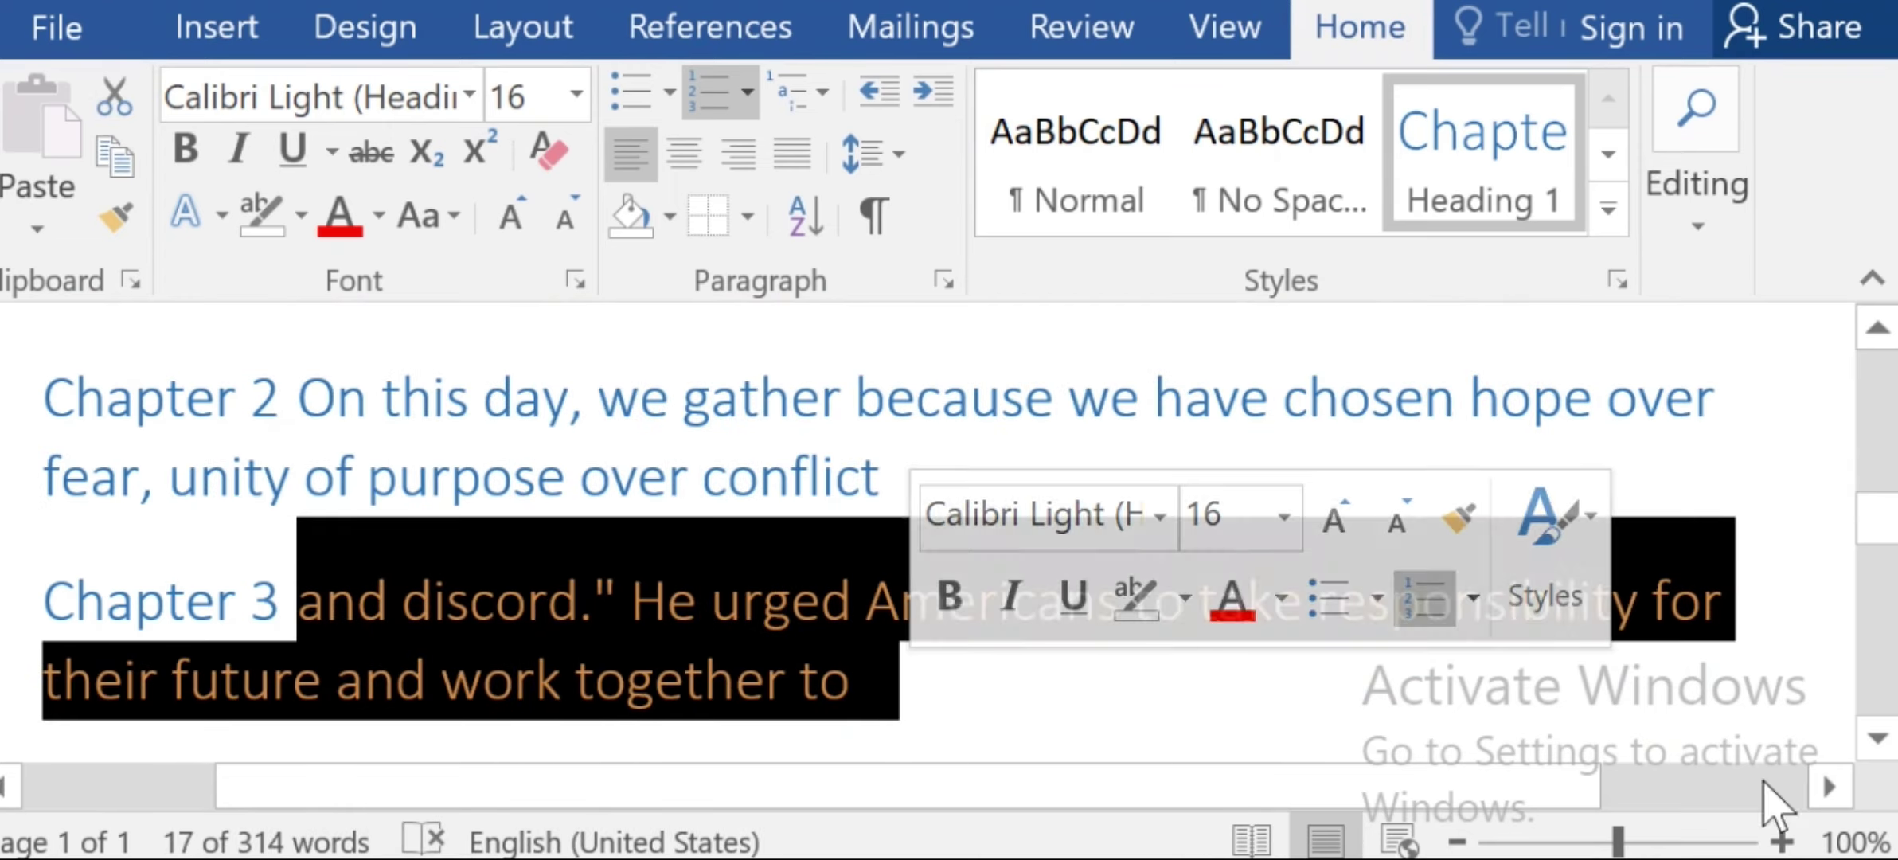
pyautogui.scroll(-3, 1880, 737)
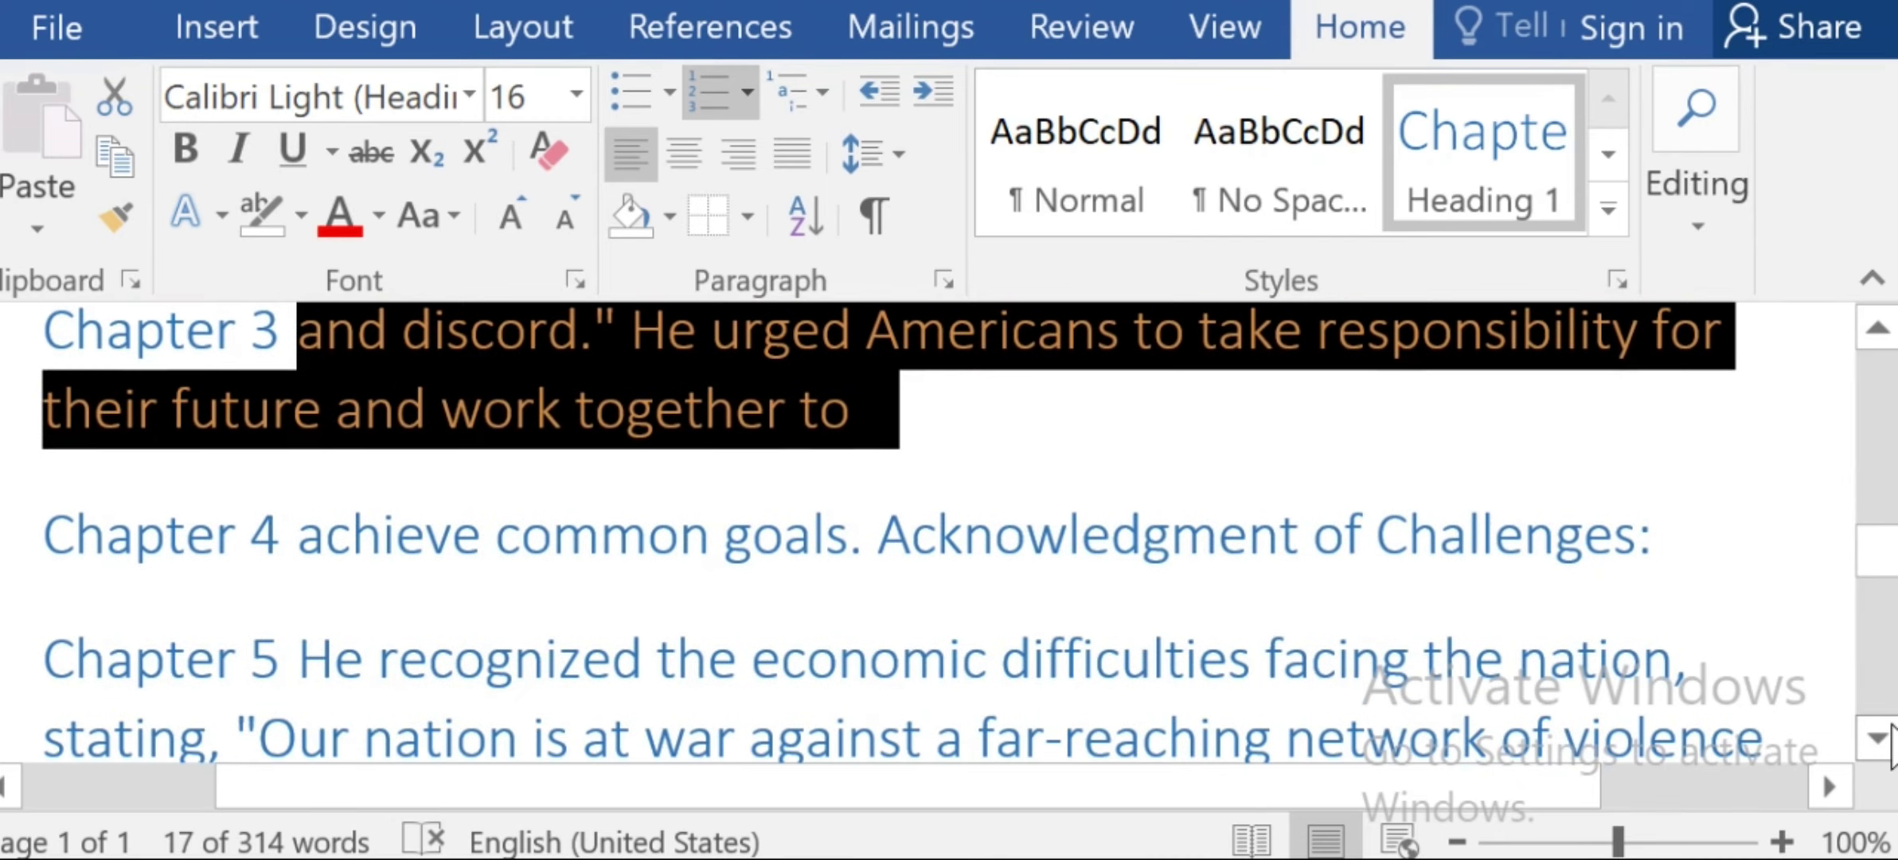